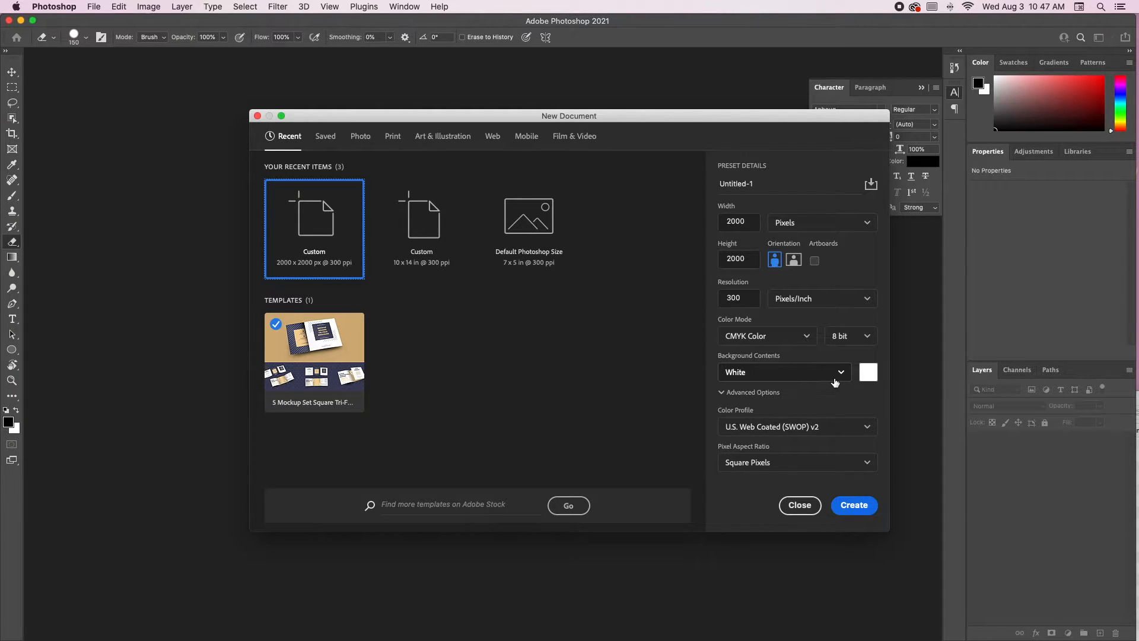
Create a 2000 x 2000 px CMYK document at 300 ppi with a white background and add a 2000 x 2000 px artboard named Artboard 1.
click(854, 505)
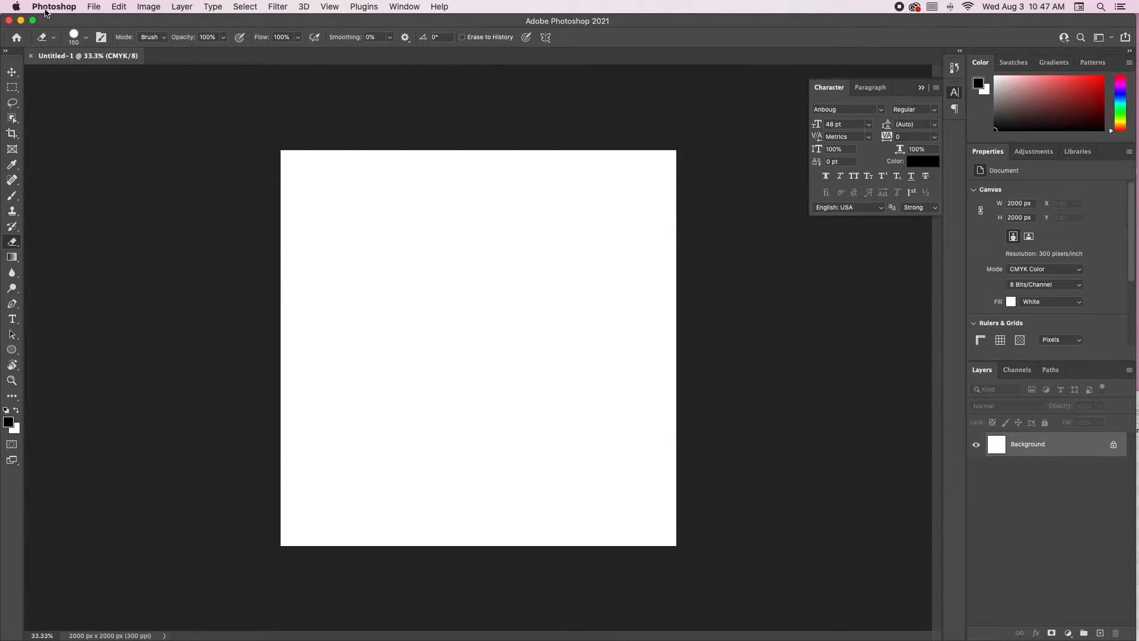
click(176, 8)
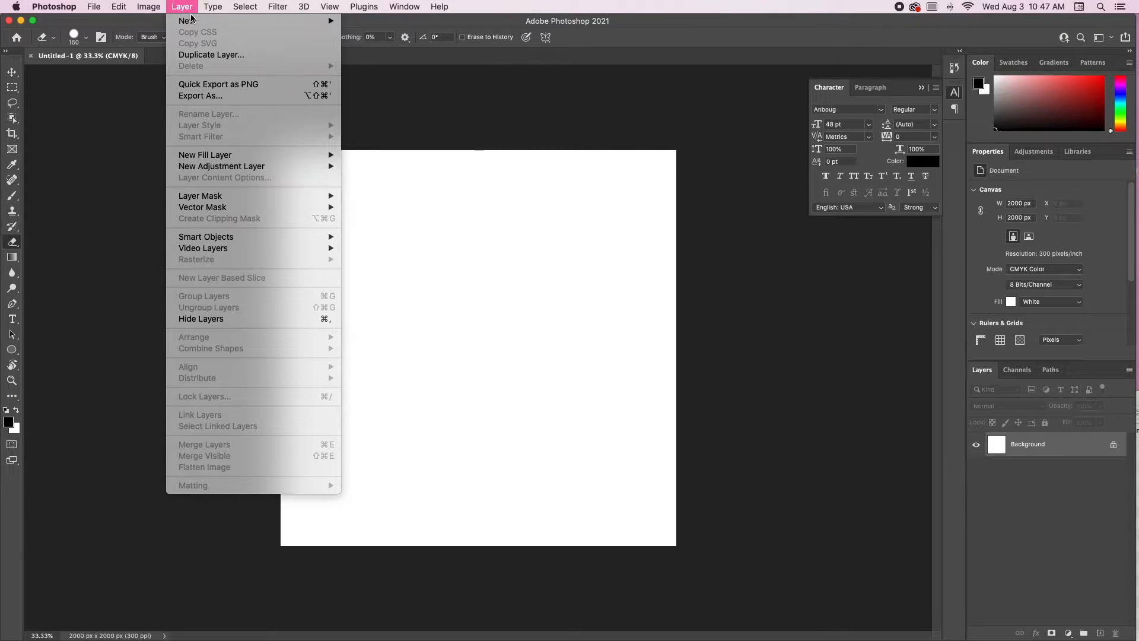
mouse_move(205, 21)
click(397, 71)
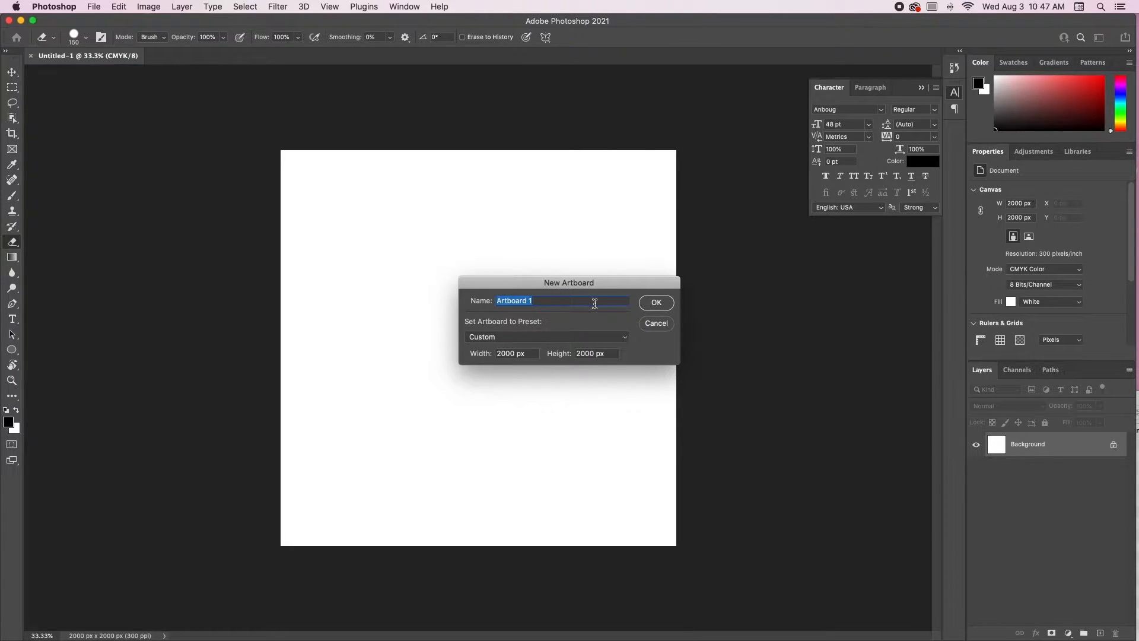
click(656, 303)
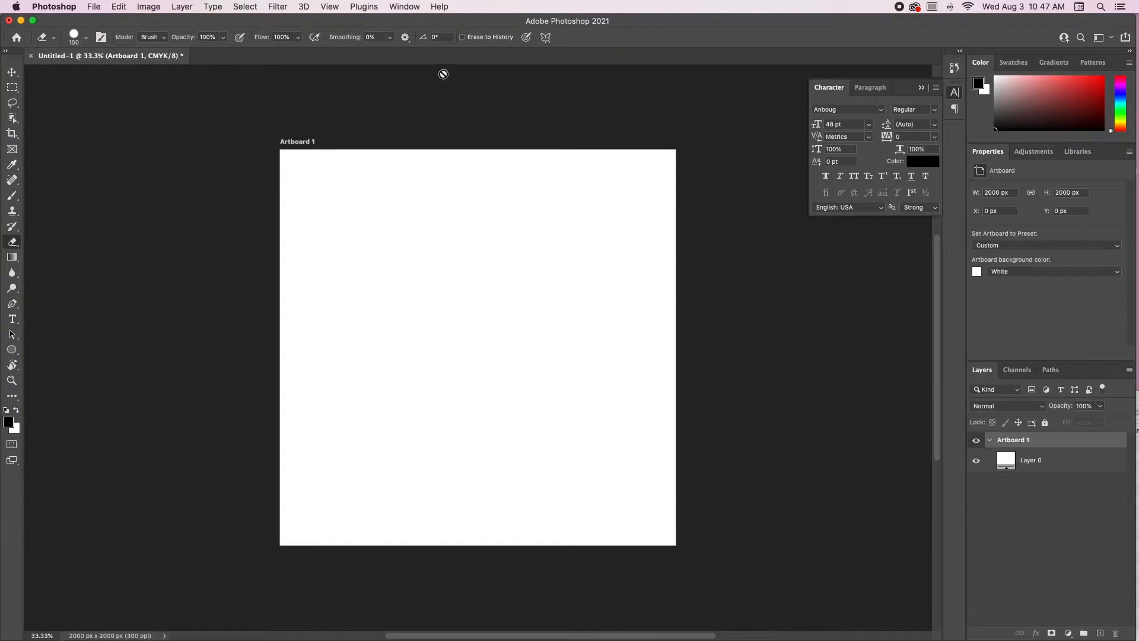
Add a second 2000 x 2000 px artboard beside Artboard 1.
click(179, 7)
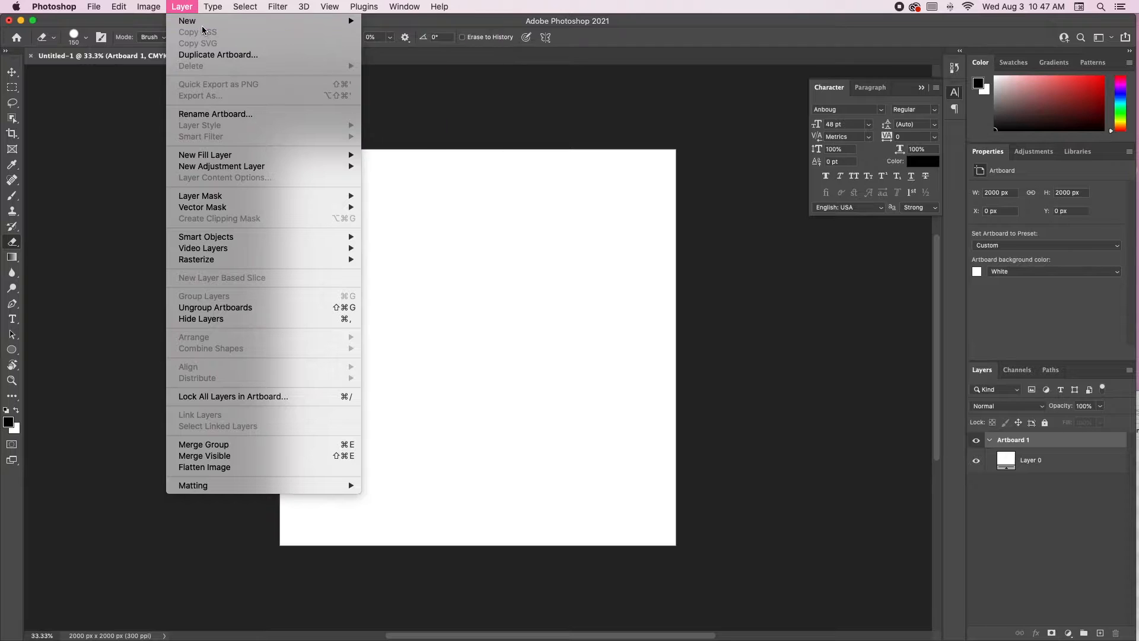
mouse_move(255, 23)
click(445, 70)
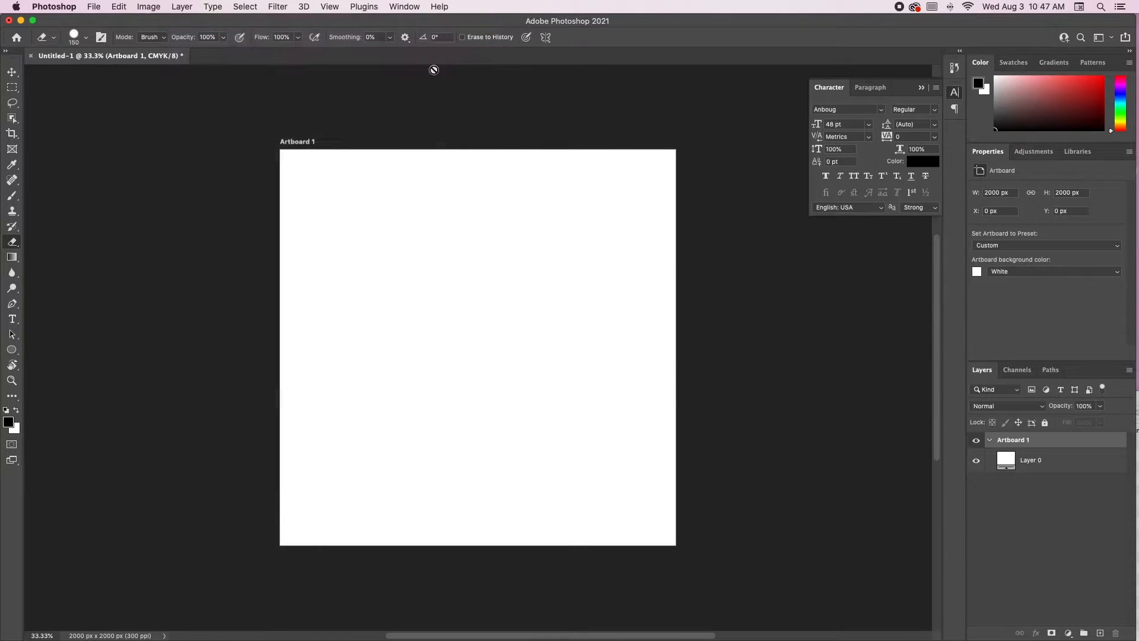
click(651, 304)
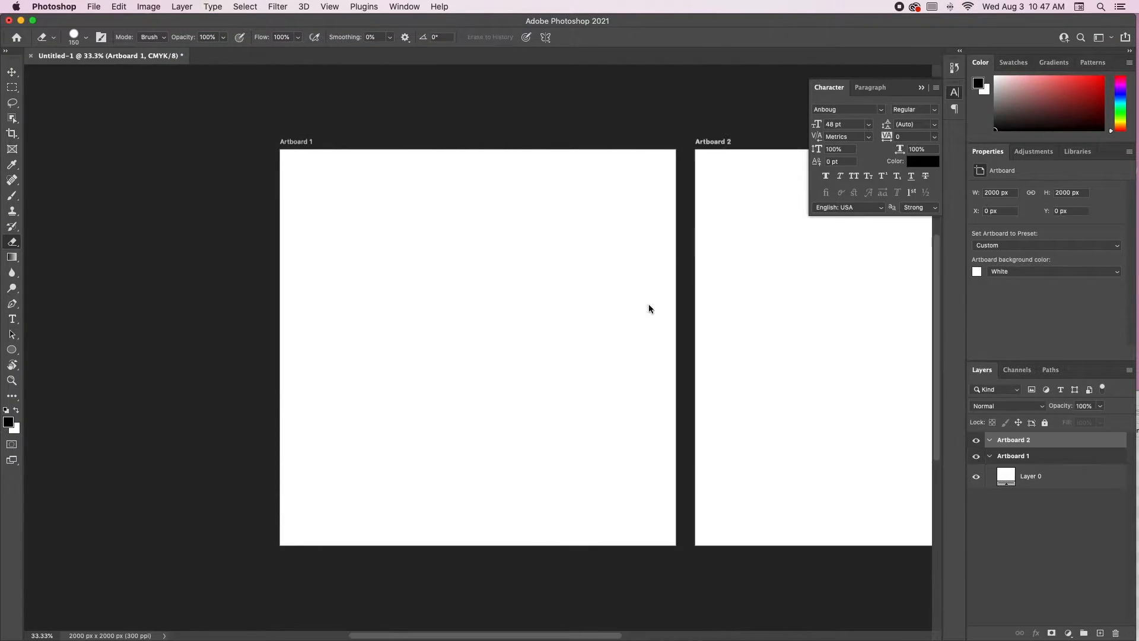
scroll(772, 310, right, 8)
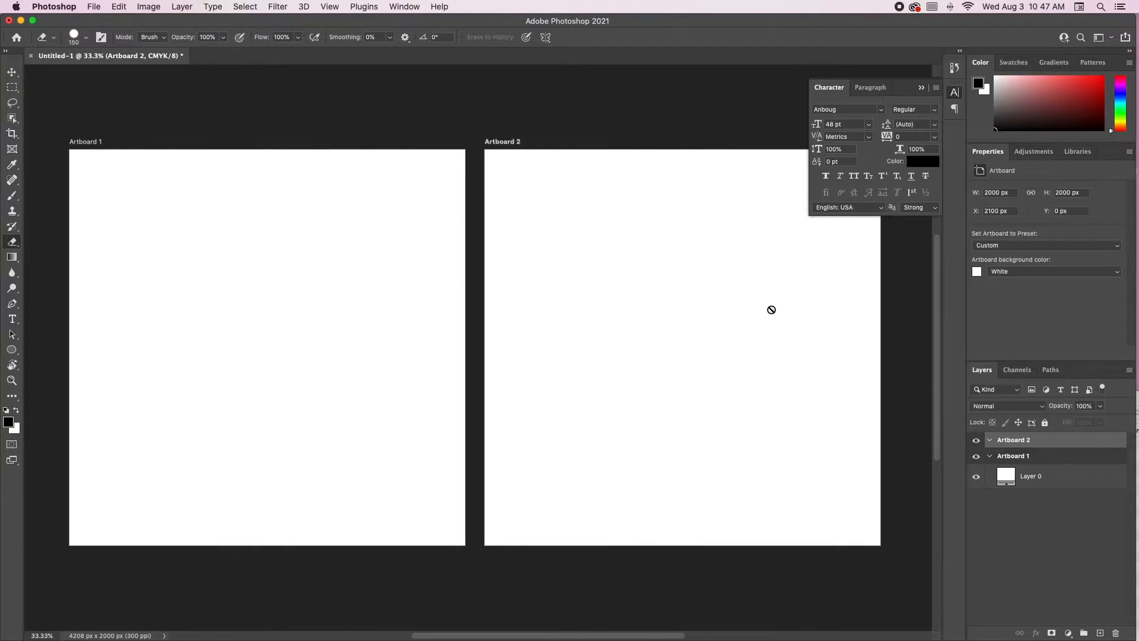
scroll(646, 270, left, 1)
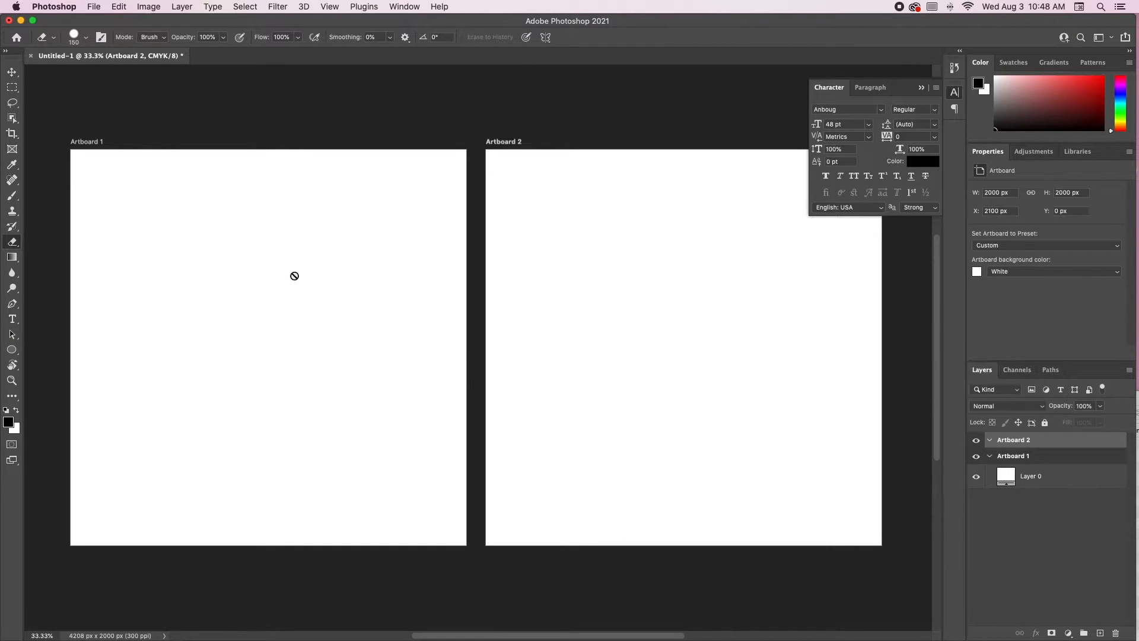
Draw a black rectangle about 271 x 240 px near the upper-left corner of Artboard 1.
click(12, 350)
click(65, 348)
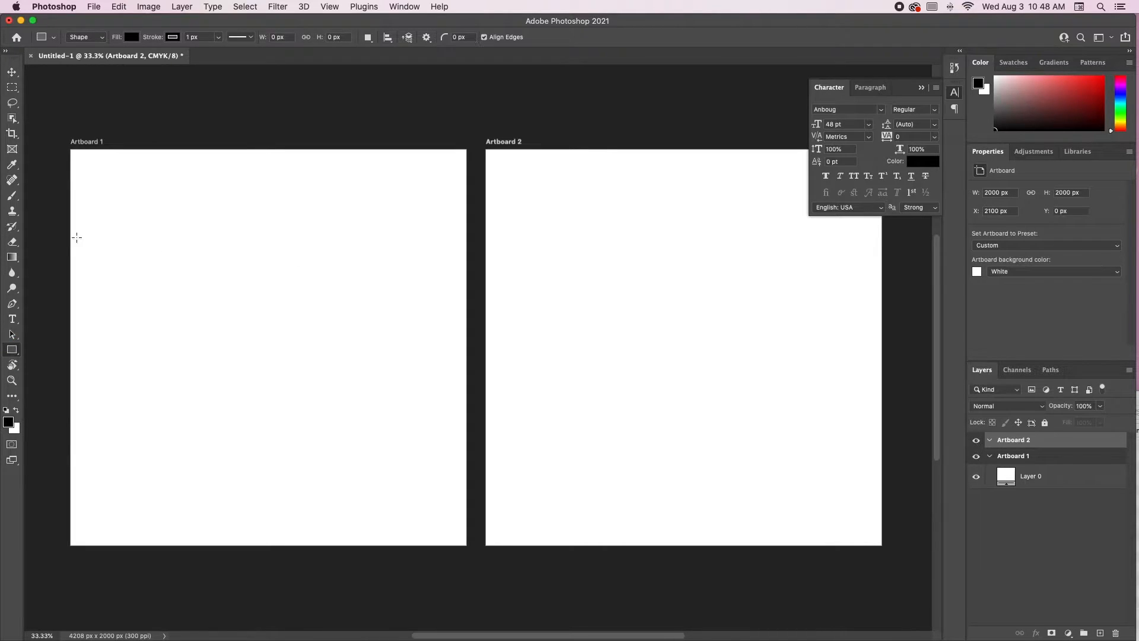
drag(91, 175, 144, 221)
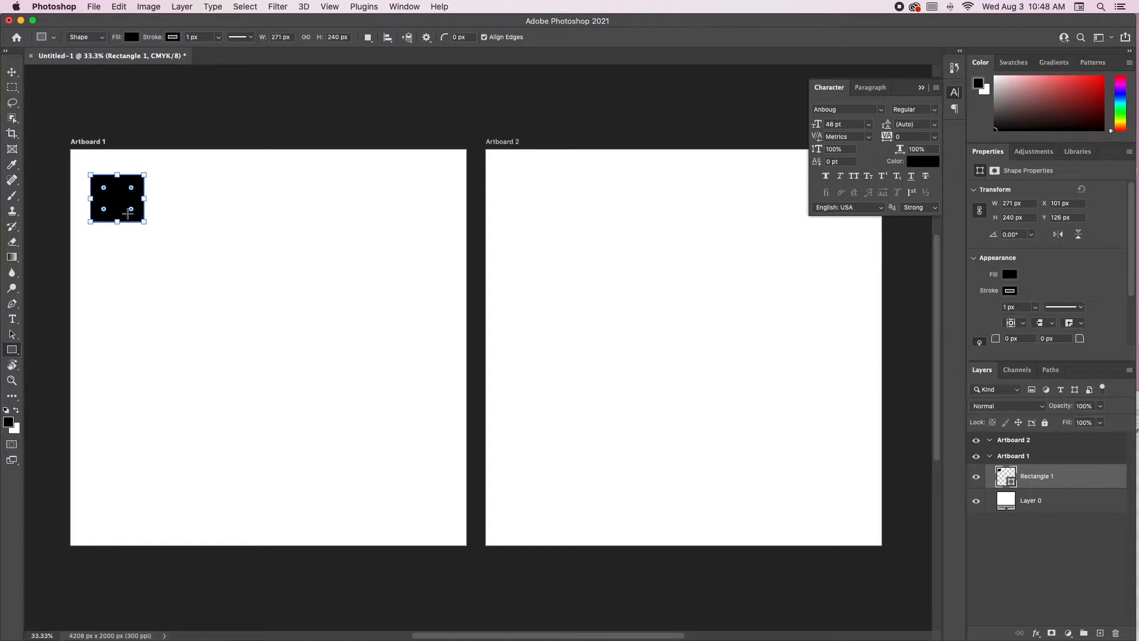
Duplicate the black rectangle and place the copy just to its right on Artboard 1.
key(super+c)
key(super+v)
key(v)
drag(127, 200, 152, 198)
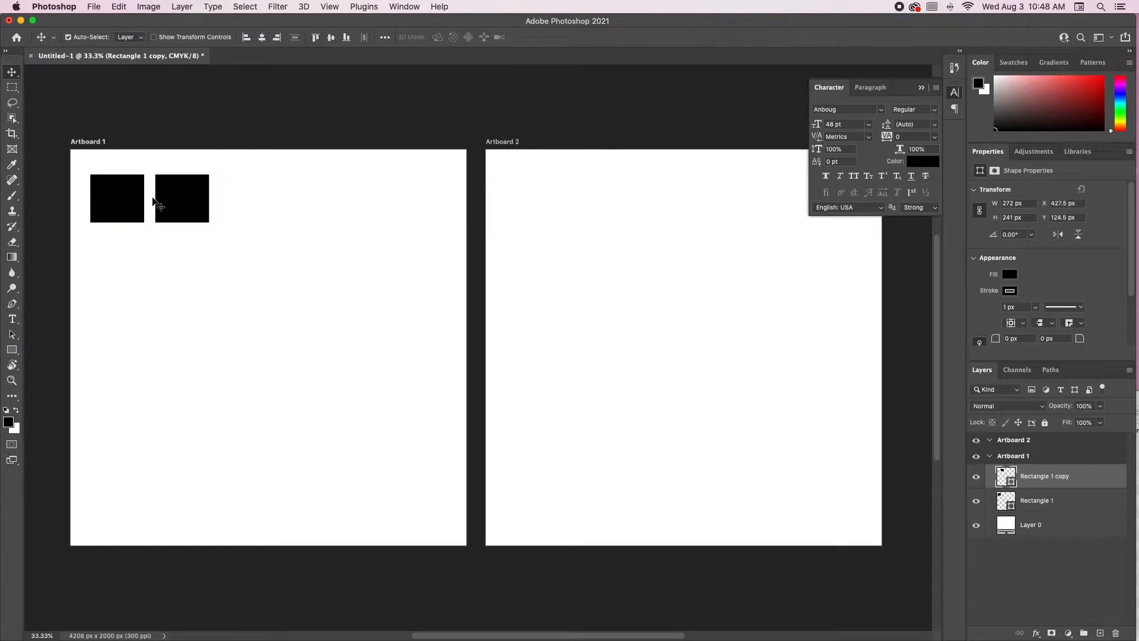
drag(178, 198, 303, 204)
scroll(279, 195, down, 2)
key(super+z)
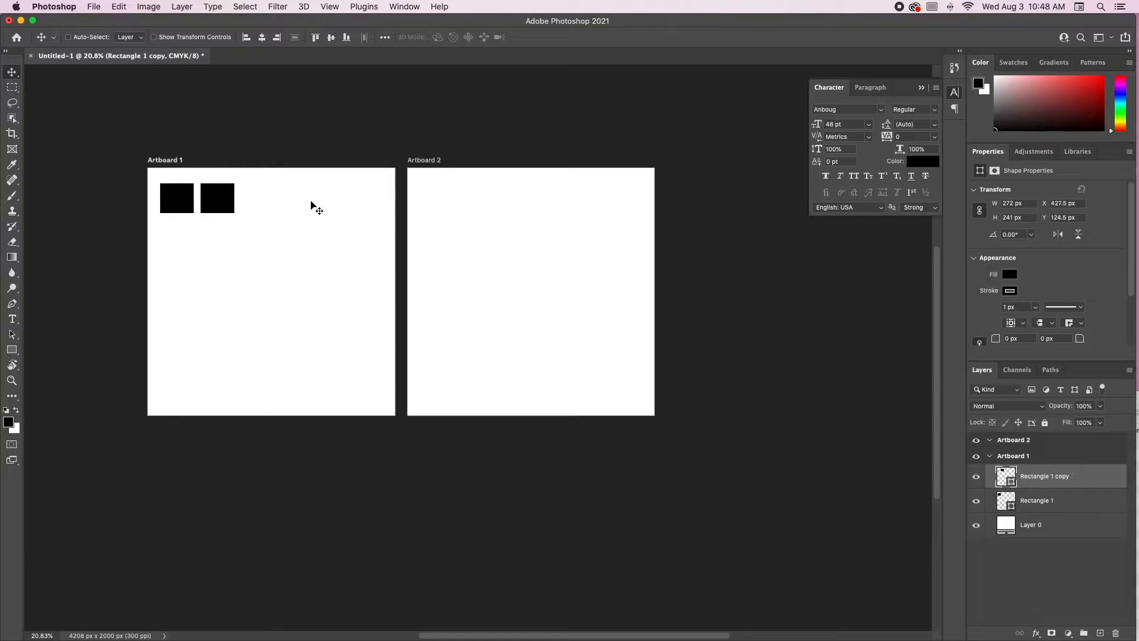
key(super+equal)
key(super+equal)
scroll(178, 204, left, 5)
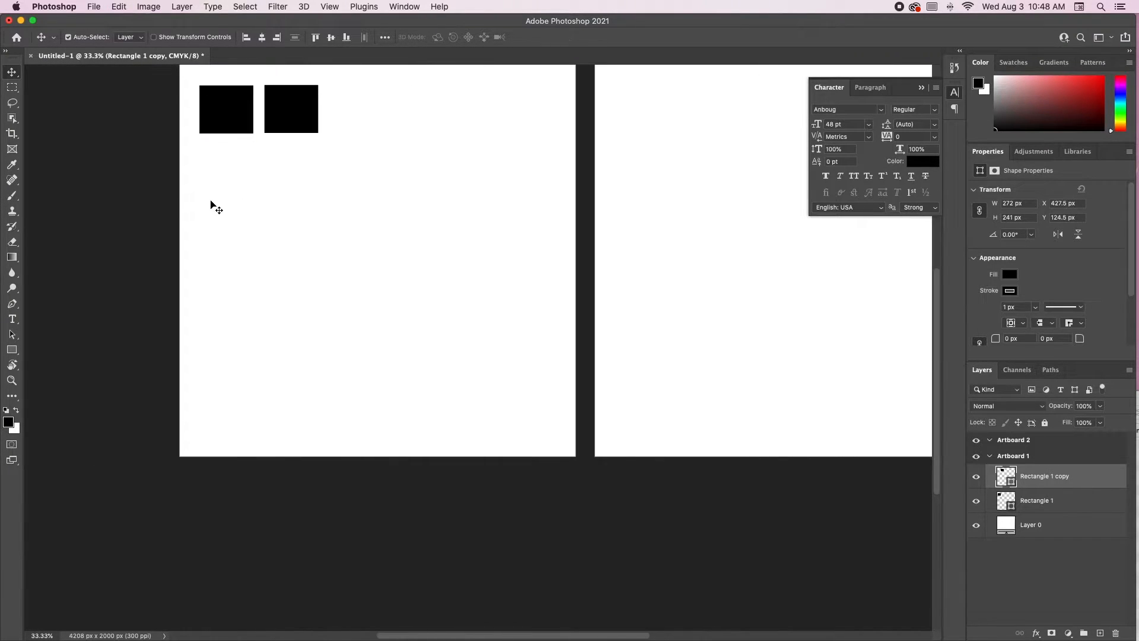
scroll(219, 203, up, 2)
scroll(474, 240, right, 1)
scroll(525, 244, right, 2)
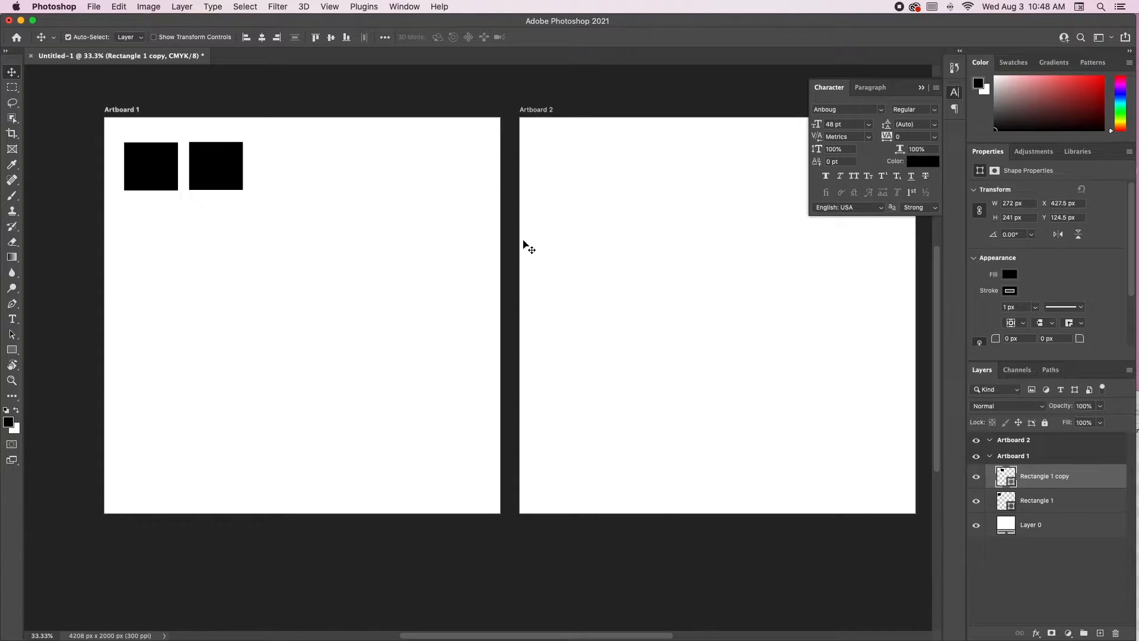
Switch to Chrome, open the 1000 Logos Dunkin' Donuts logo from the "dunkin donuts logo" image results, and start saving the image.
mouse_move(3, 408)
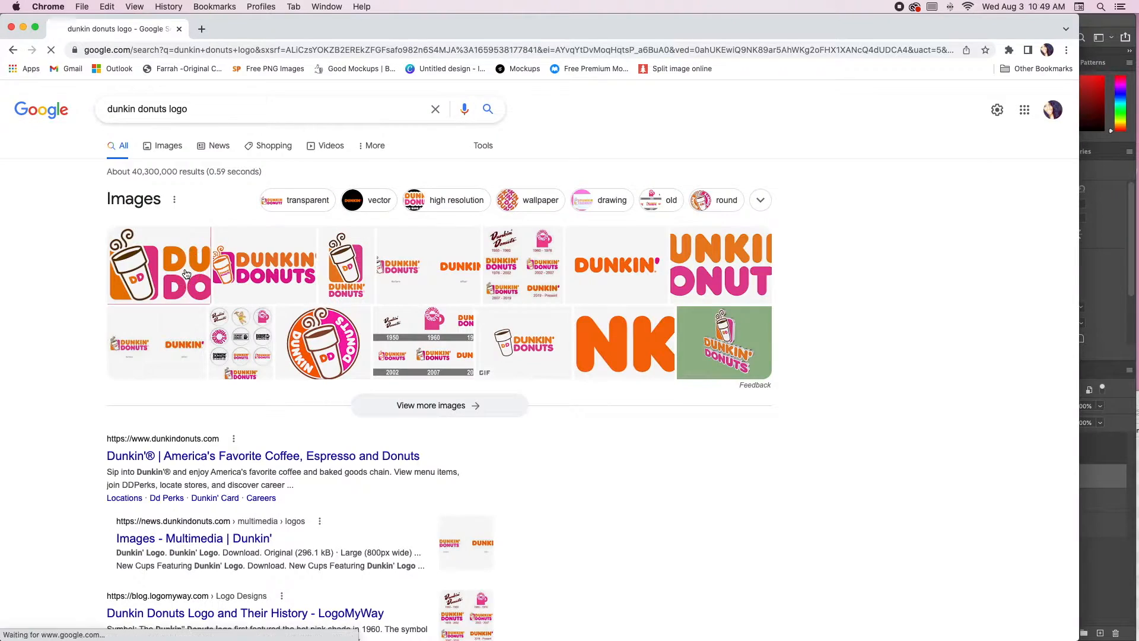
click(159, 265)
scroll(374, 237, down, 1)
click(374, 195)
right_click(945, 268)
click(1009, 383)
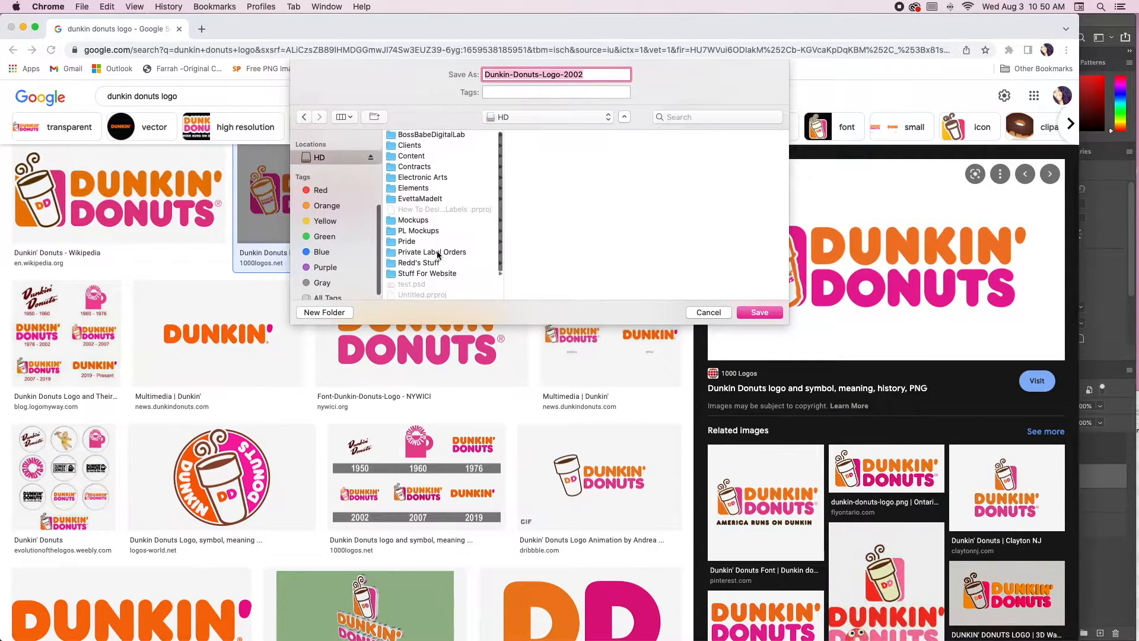
Save the logo image as Dunkin-Donuts-Logo-2002 in the Dunkin Donuts folder inside Content.
scroll(437, 255, down, 3)
click(433, 294)
scroll(427, 155, up, 3)
click(424, 158)
click(544, 199)
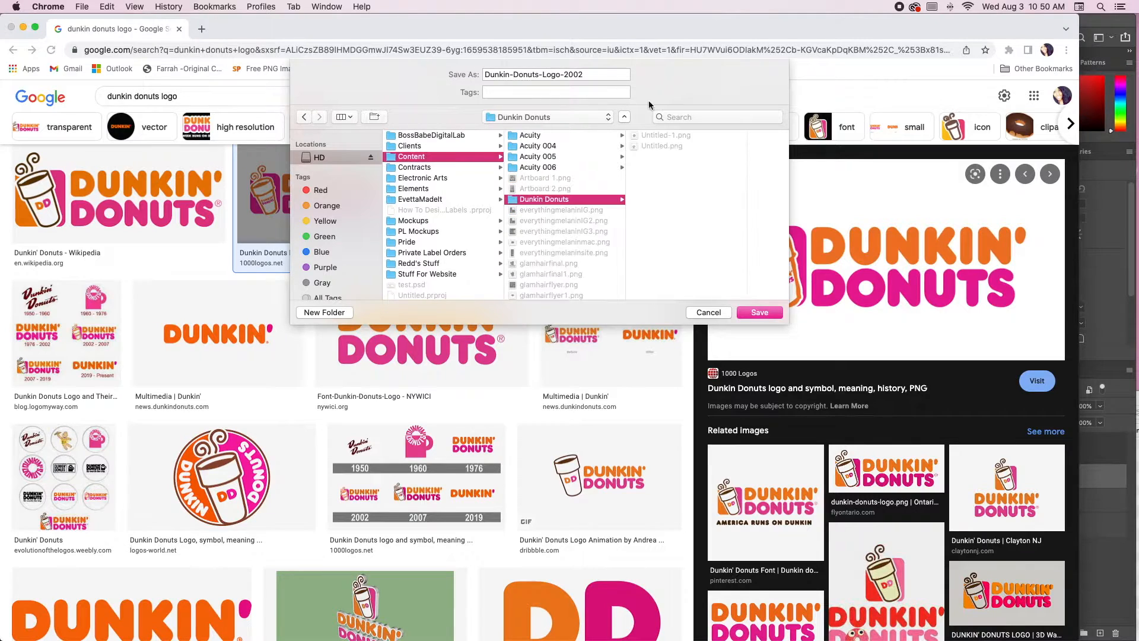
click(759, 312)
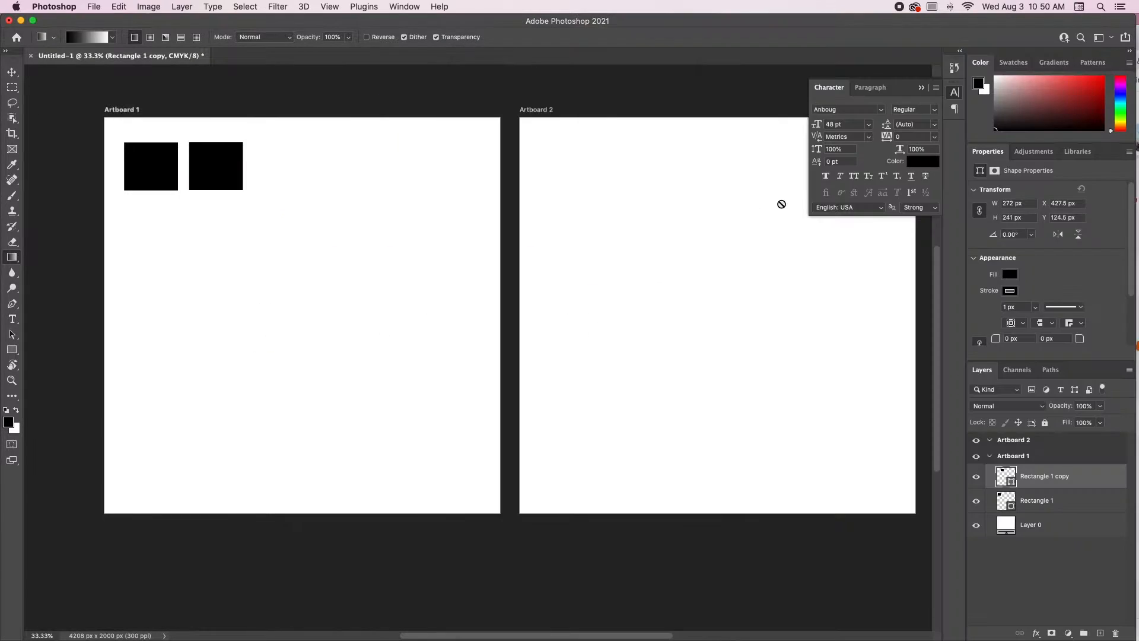
Switch back to Photoshop and place the Dunkin-Donuts-Logo-2002 image across the middle of Artboard 1.
key(Return)
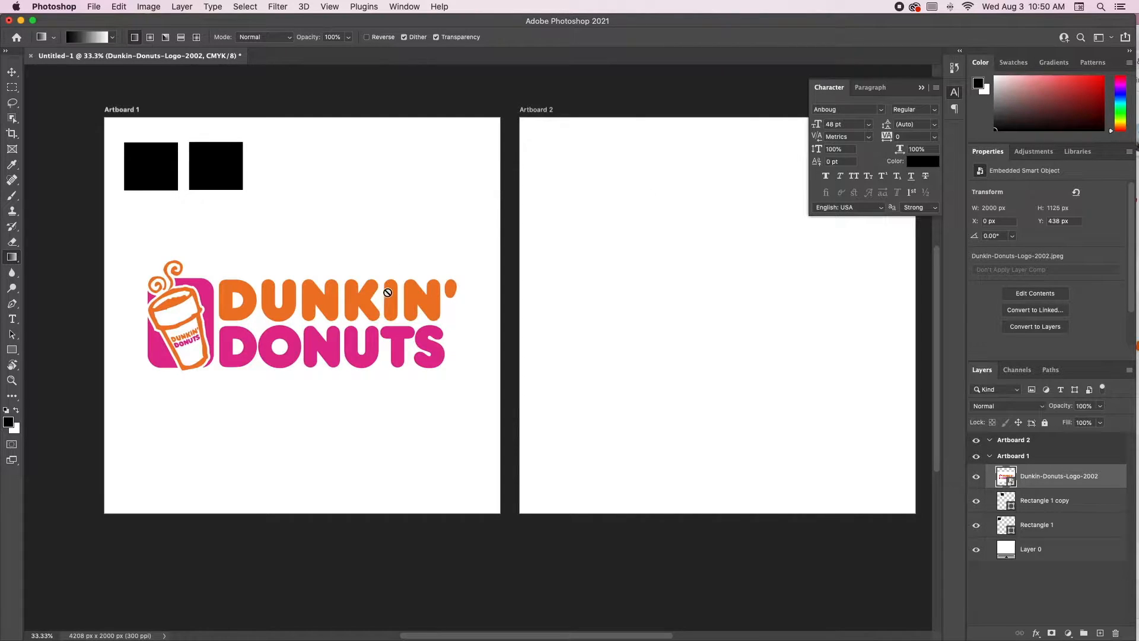
key(v)
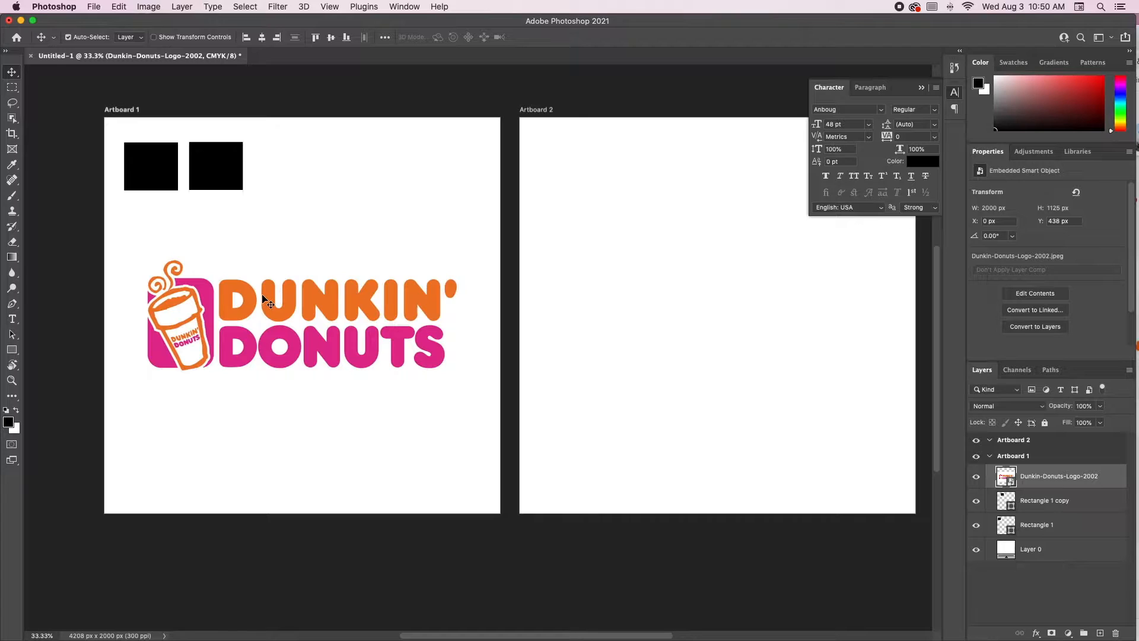
scroll(152, 178, down, 1)
Fill the left rectangle on Artboard 1 with the orange sampled from the logo's DUNKIN' lettering, #f07a27.
click(151, 170)
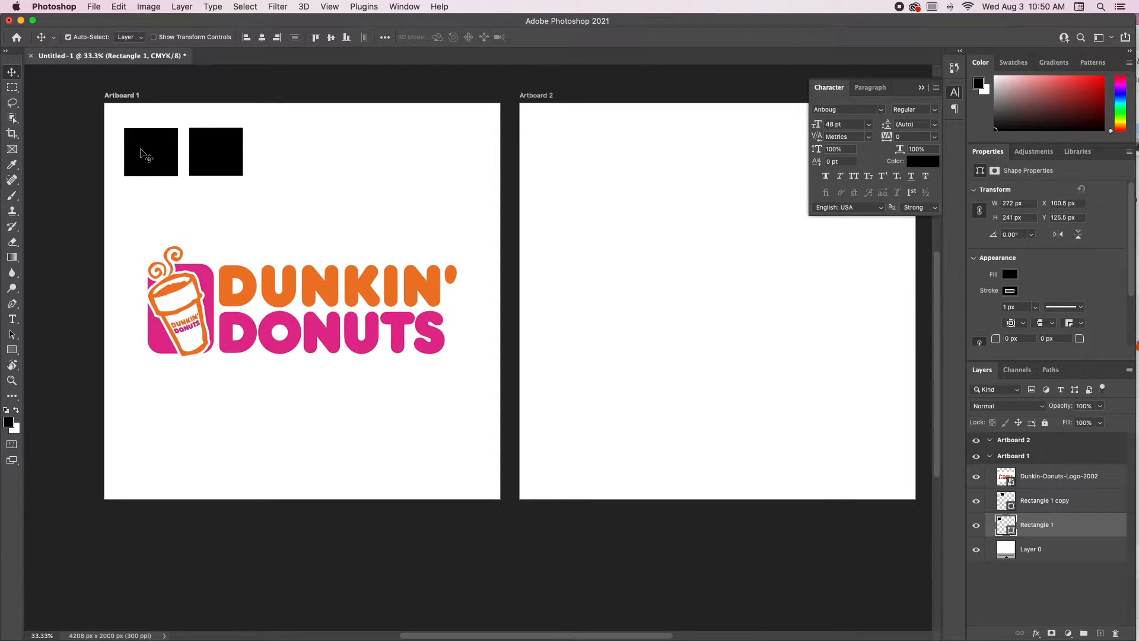
scroll(142, 150, up, 5)
scroll(168, 245, down, 1)
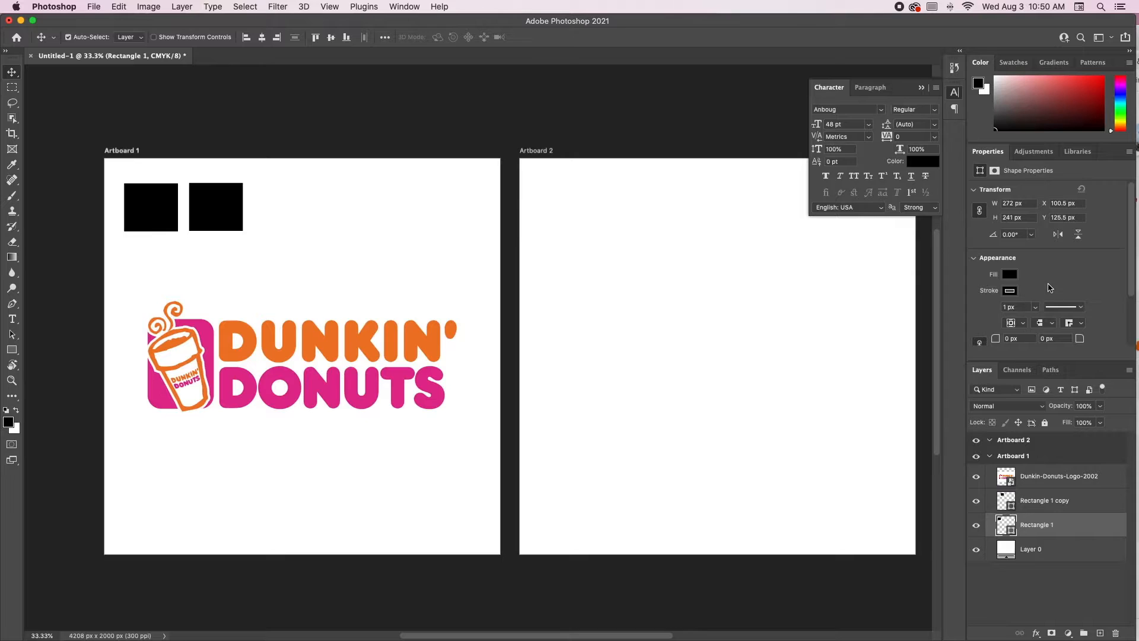
click(1009, 274)
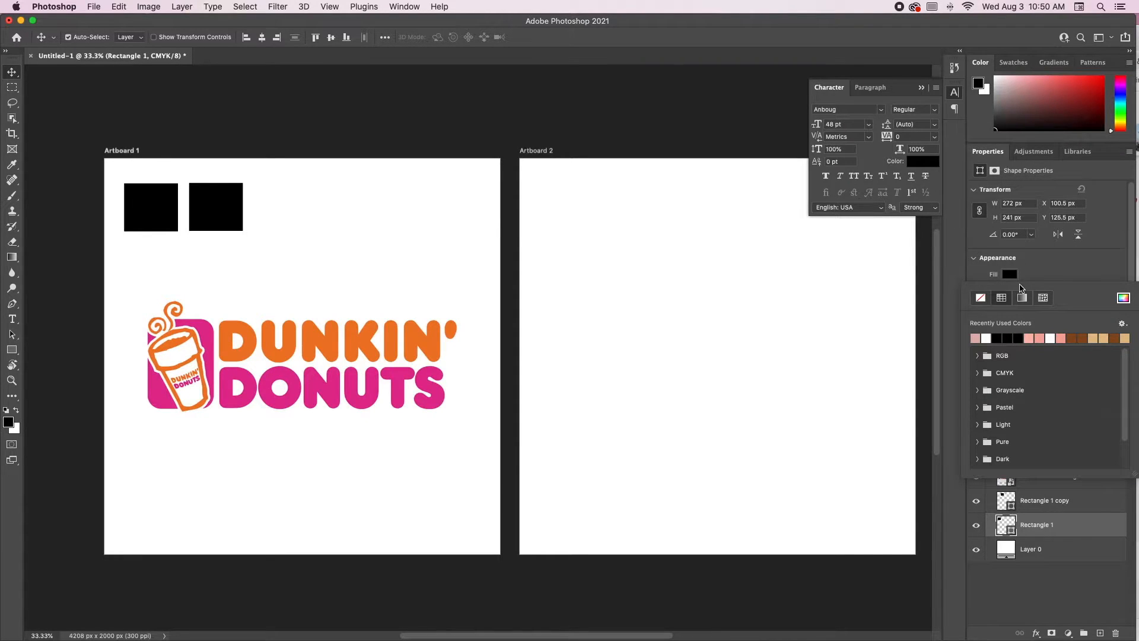
click(1123, 297)
drag(712, 289, 709, 227)
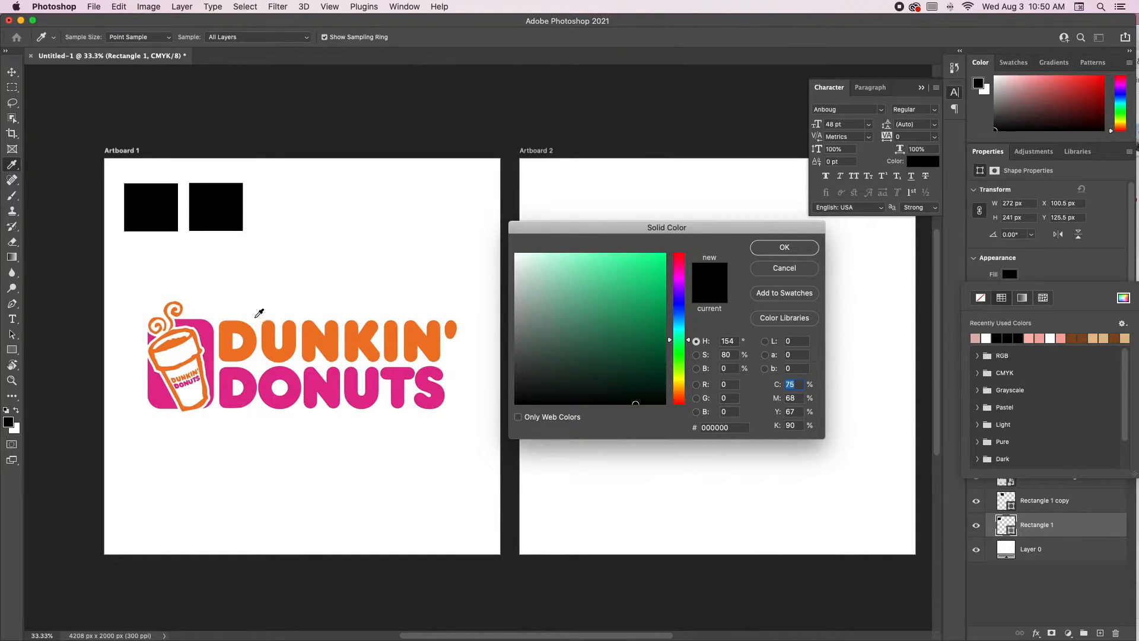
click(259, 331)
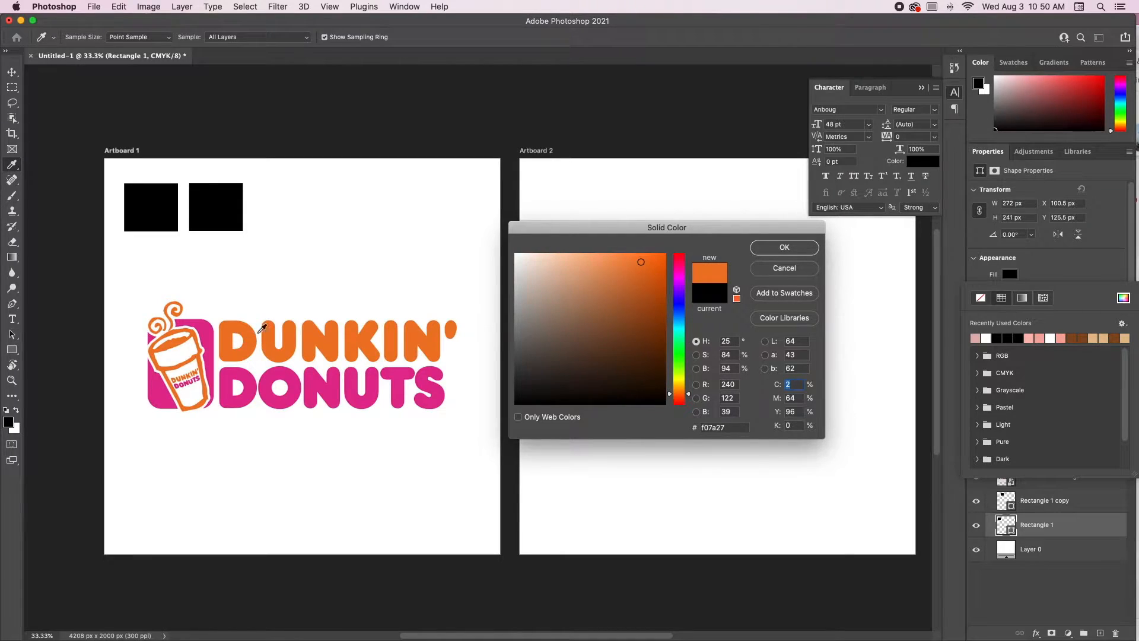
click(774, 247)
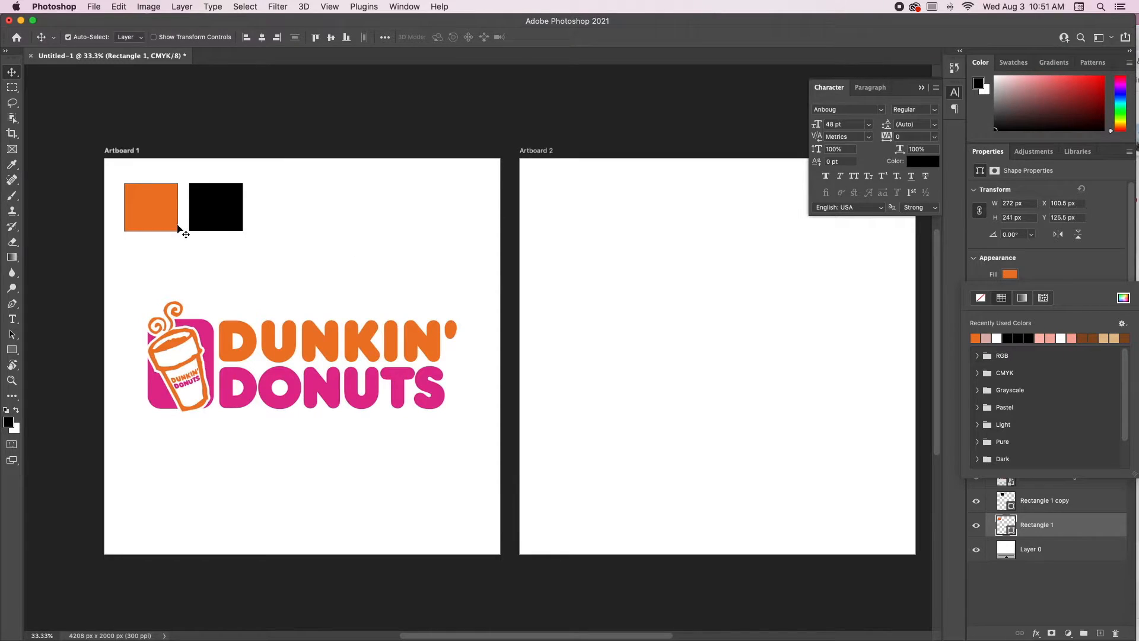
Fill the right rectangle on Artboard 1 with the pink sampled from the logo's DONUTS lettering, #e32b91.
click(234, 224)
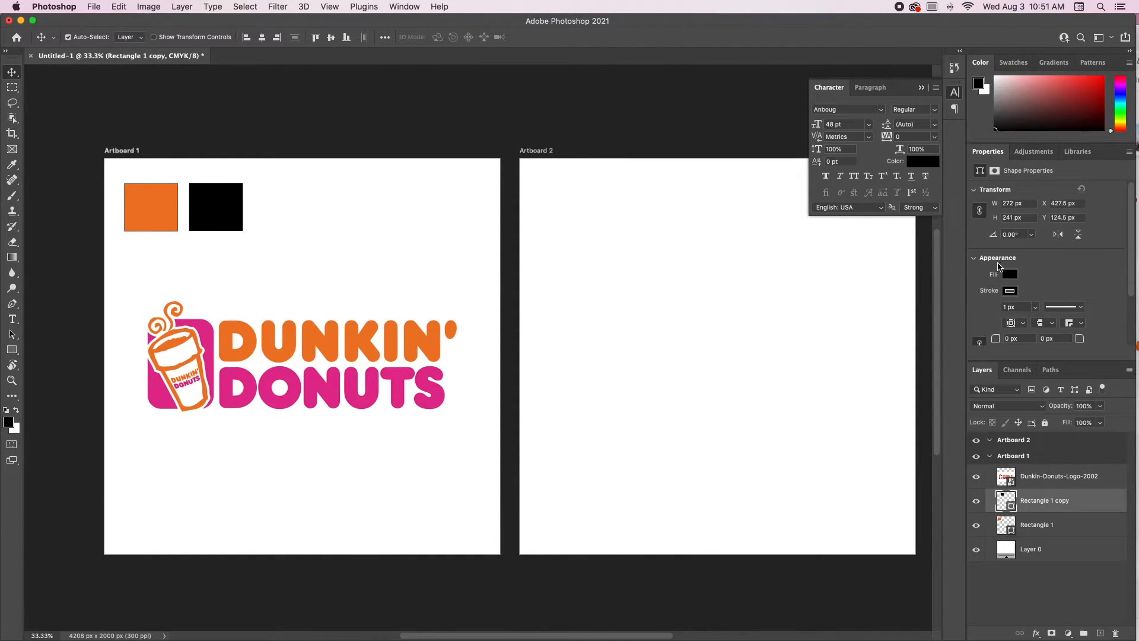
click(1010, 275)
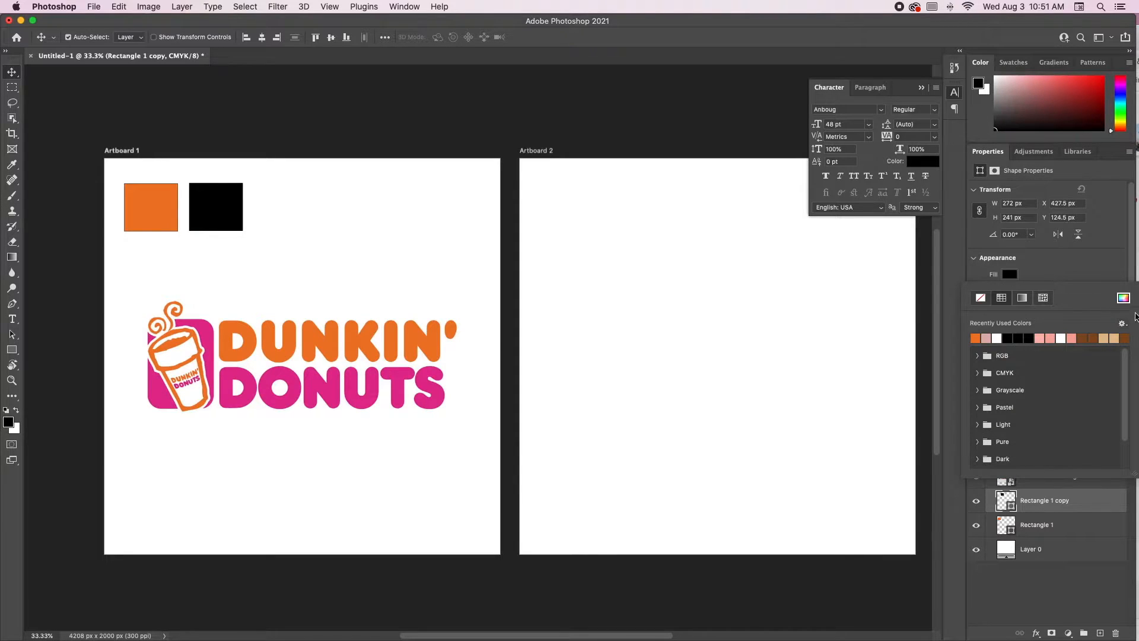
click(1123, 299)
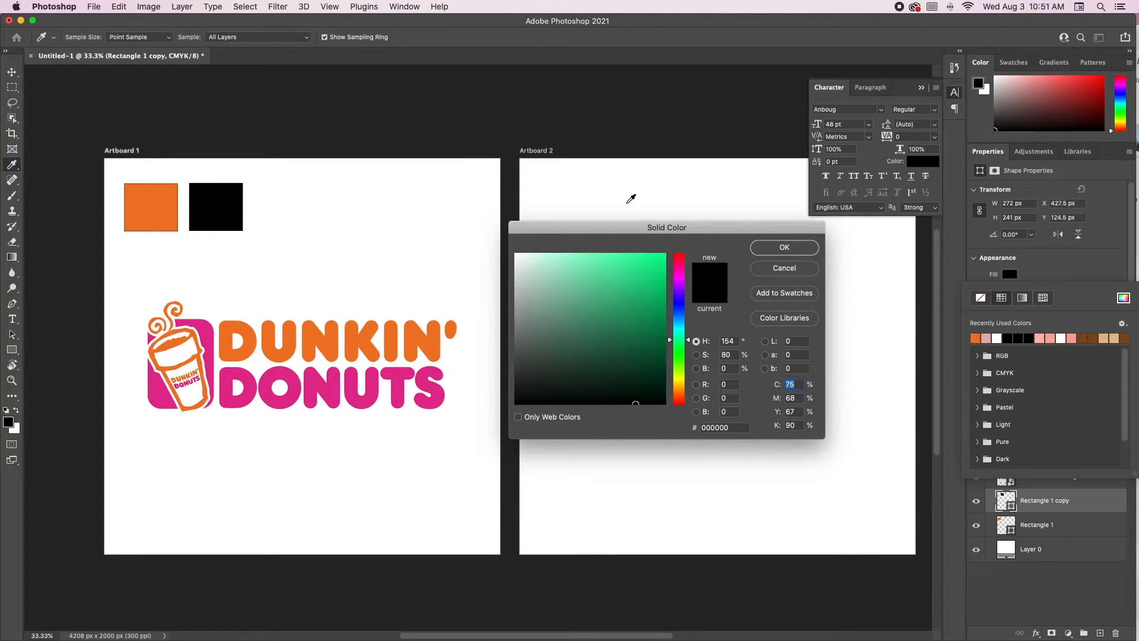
click(330, 385)
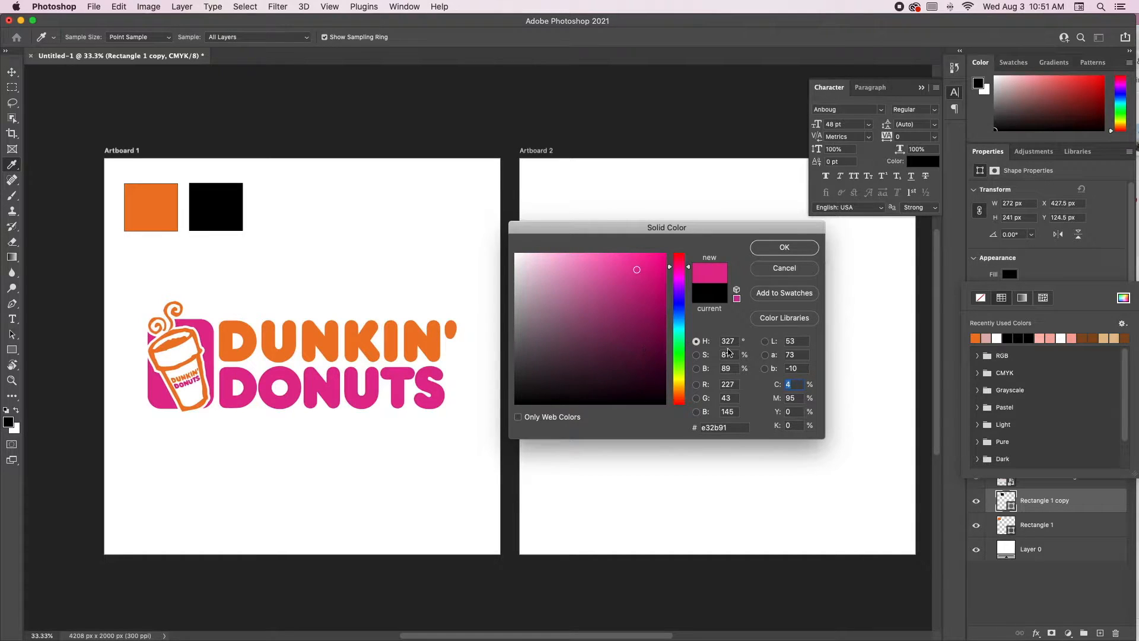
click(794, 255)
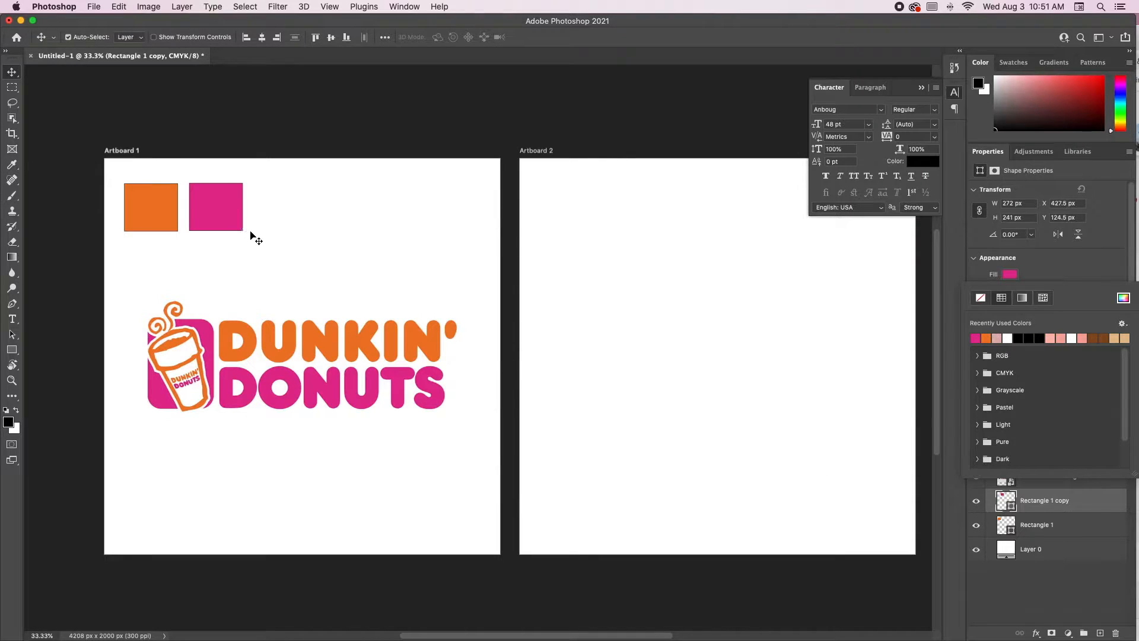
Scale the Dunkin' Donuts logo on Artboard 1 to 17.84% and place it beside the pink square.
mouse_move(322, 345)
mouse_down()
mouse_move(320, 274)
mouse_move(332, 341)
mouse_move(301, 343)
mouse_up()
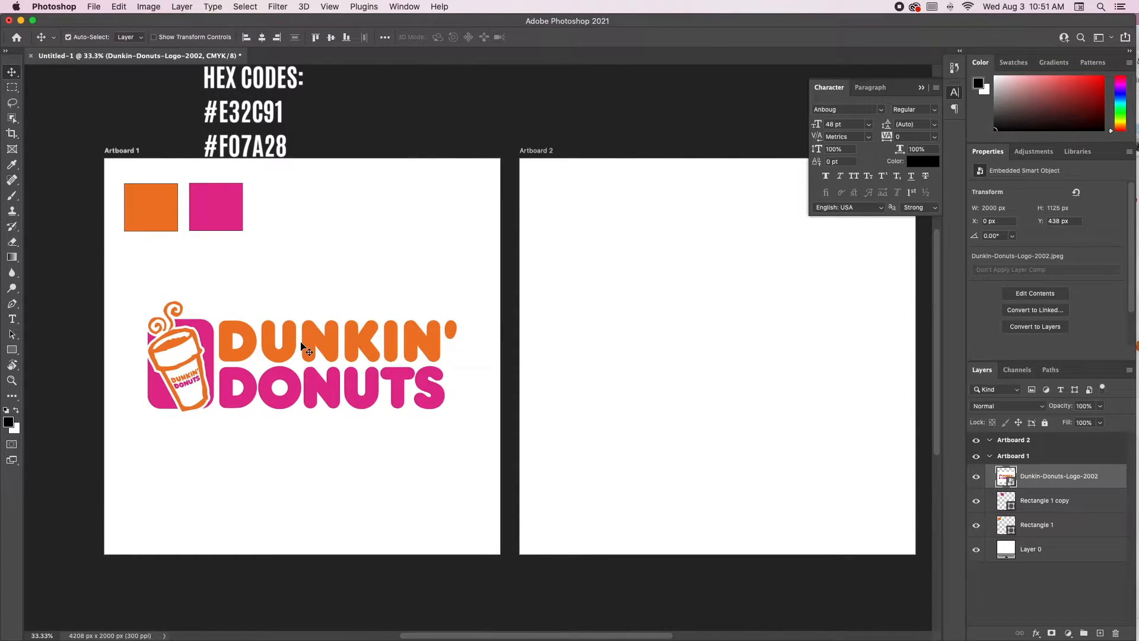
key(ctrl+t)
scroll(181, 307, up, 3)
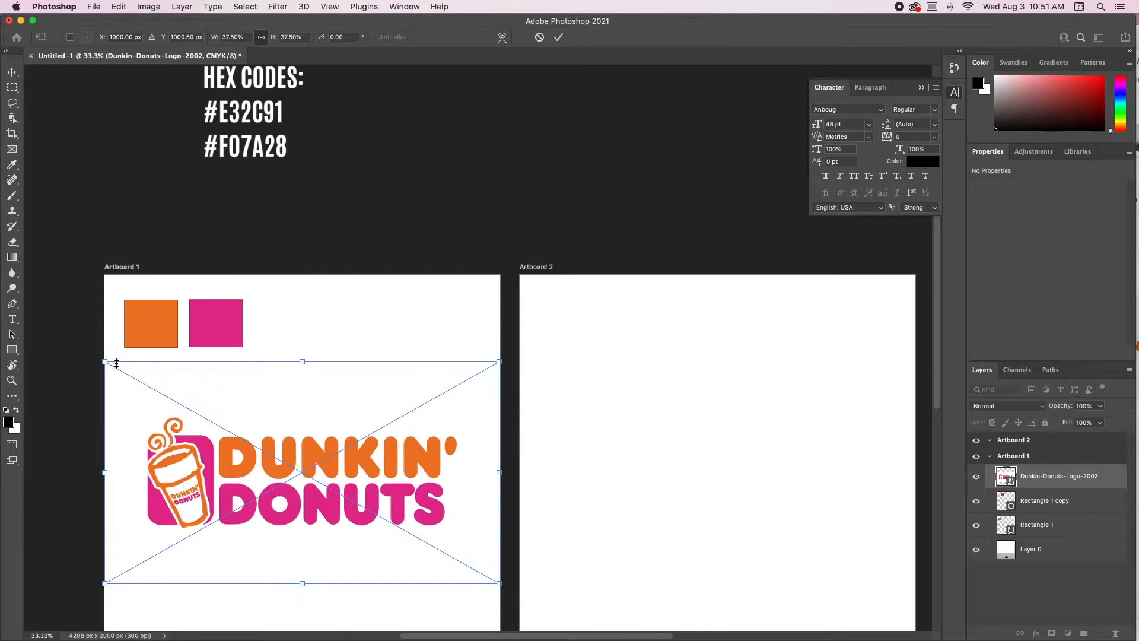
drag(105, 362, 312, 477)
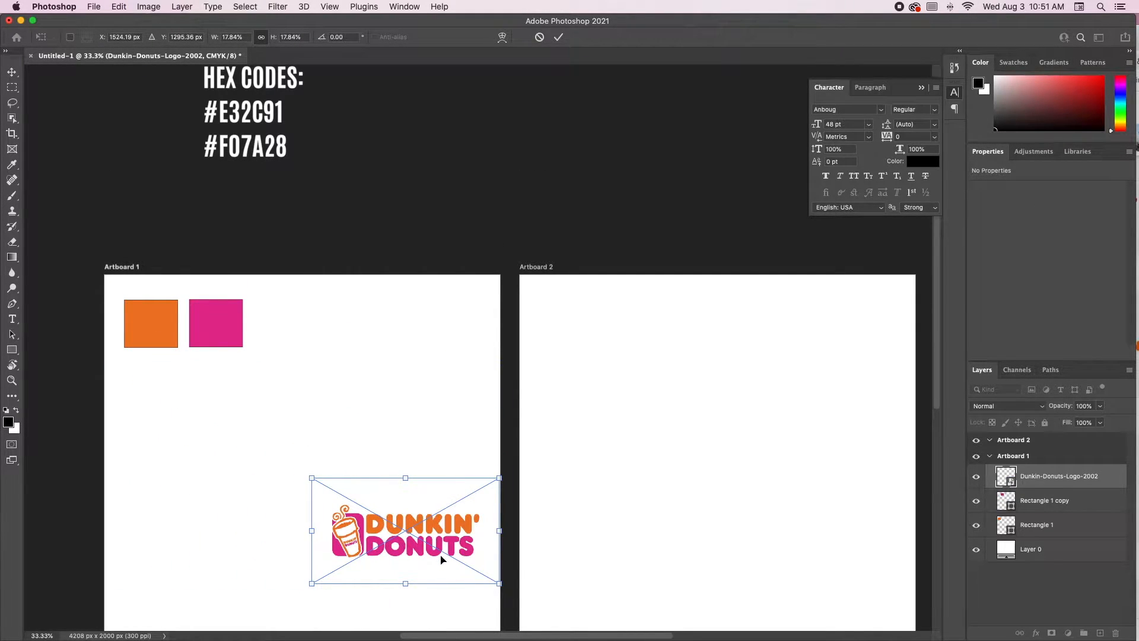
drag(440, 559, 401, 369)
scroll(358, 471, down, 3)
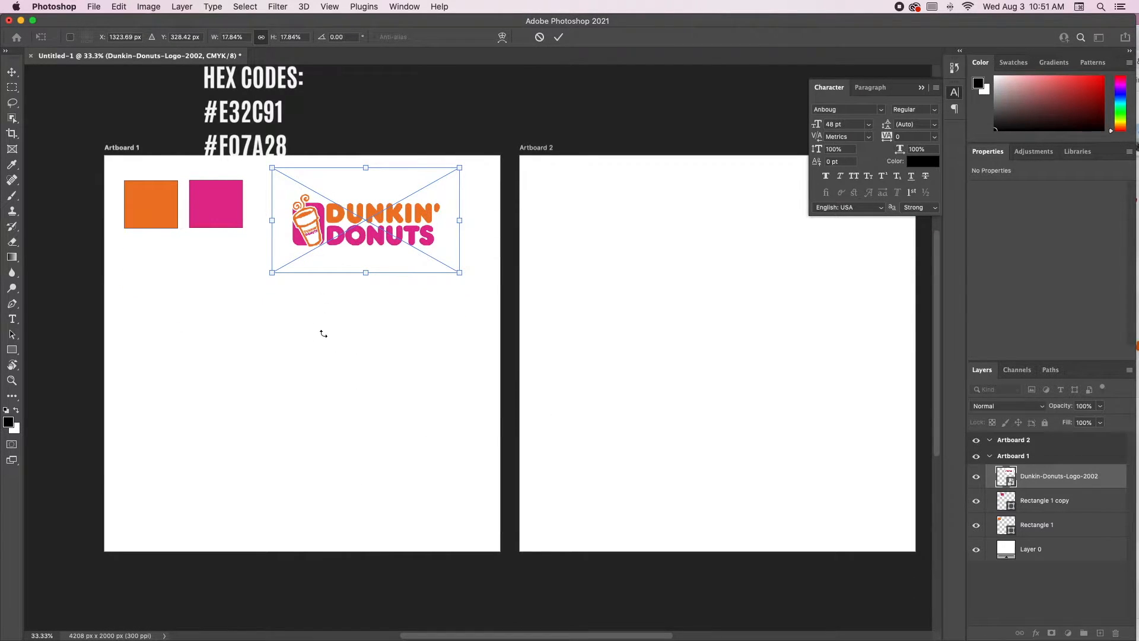
click(558, 37)
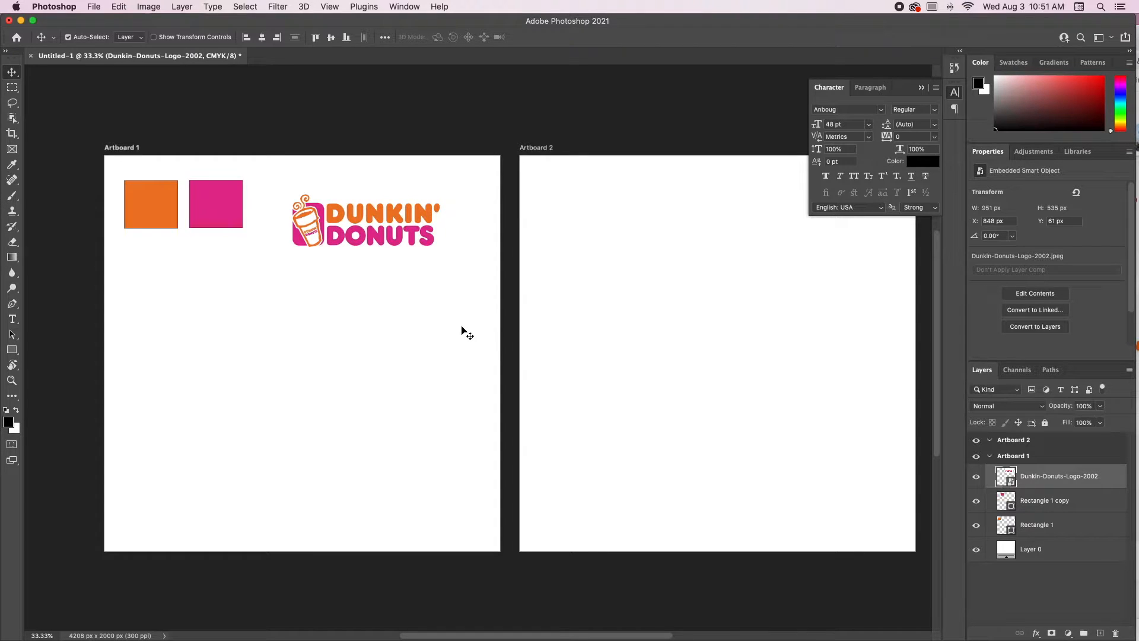
Draw a rectangle about 2077 × 2069 px covering the whole of Artboard 2.
scroll(462, 331, right, 3)
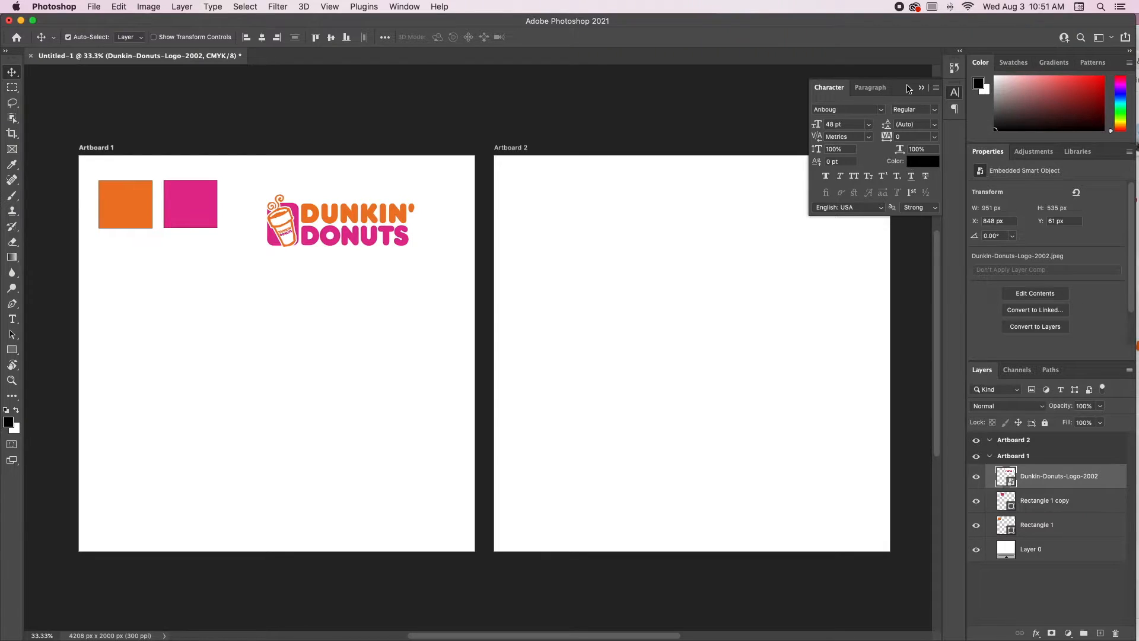
click(923, 88)
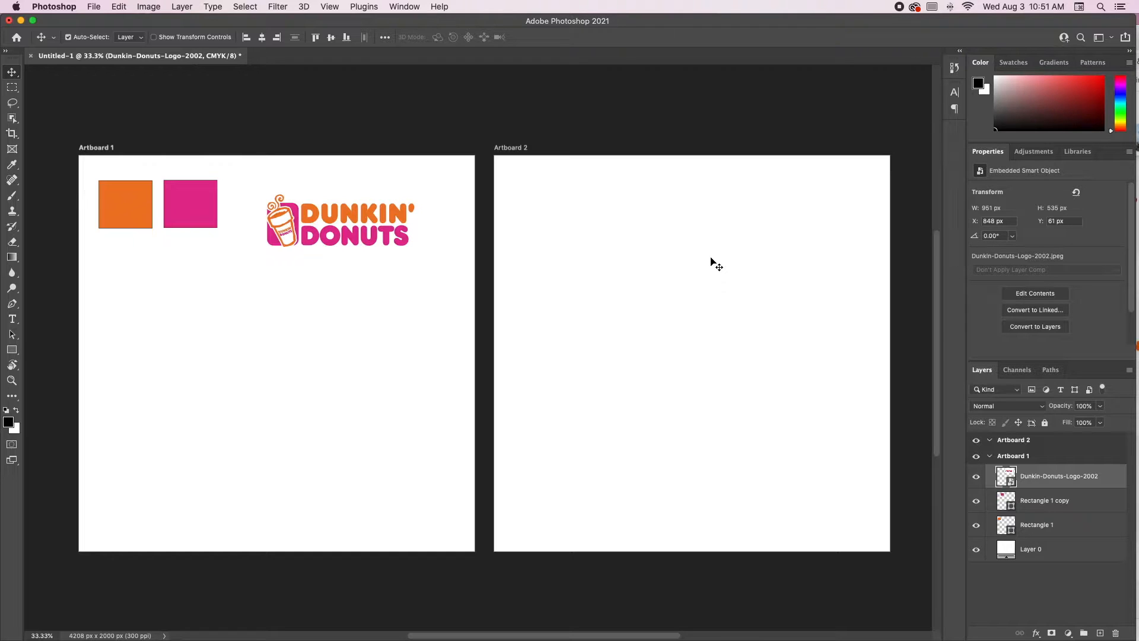
click(564, 278)
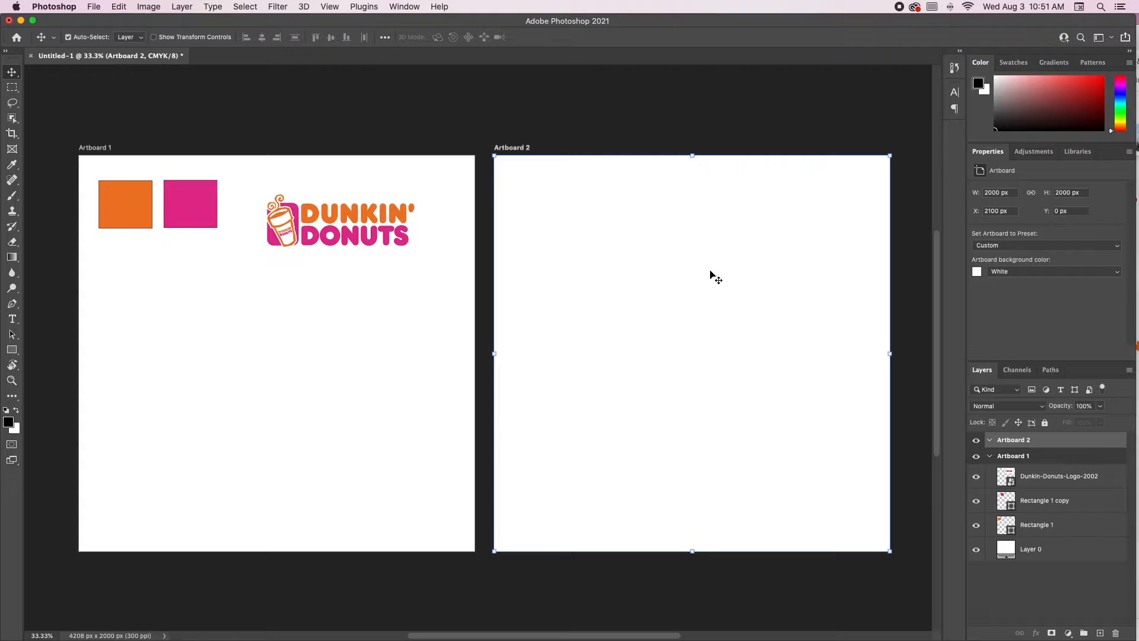
scroll(749, 276, right, 2)
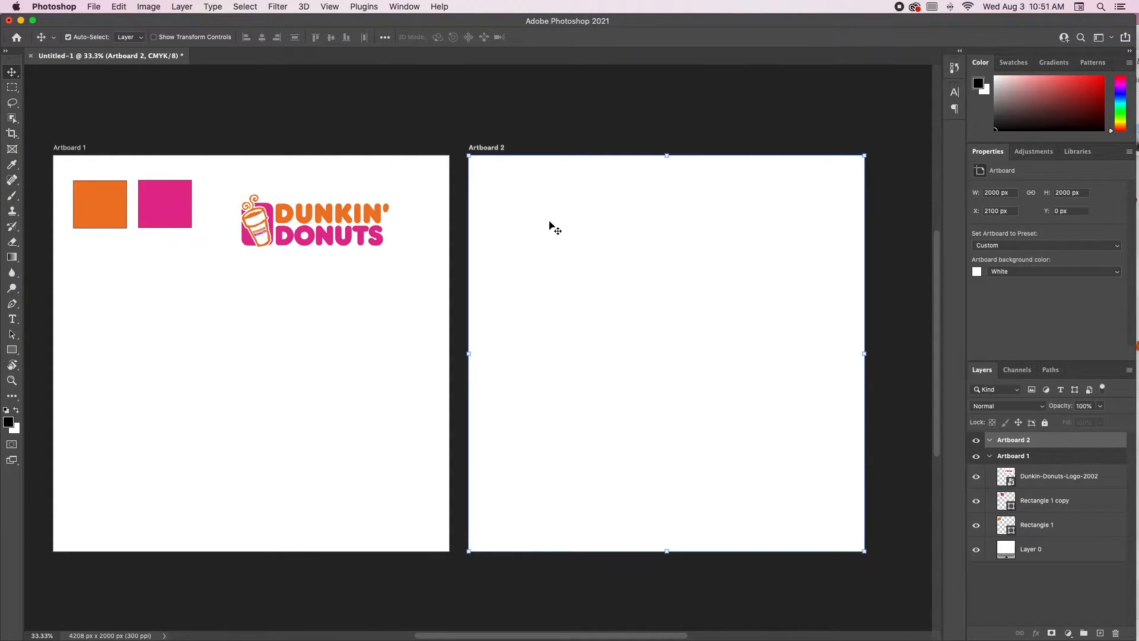
scroll(658, 329, right, 1)
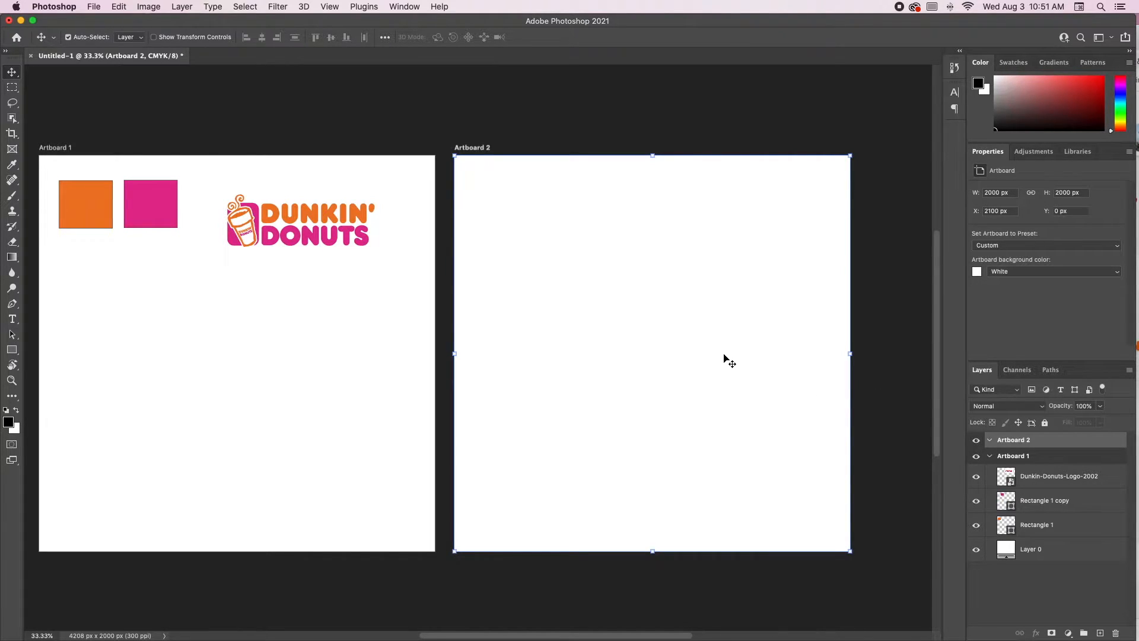
click(12, 349)
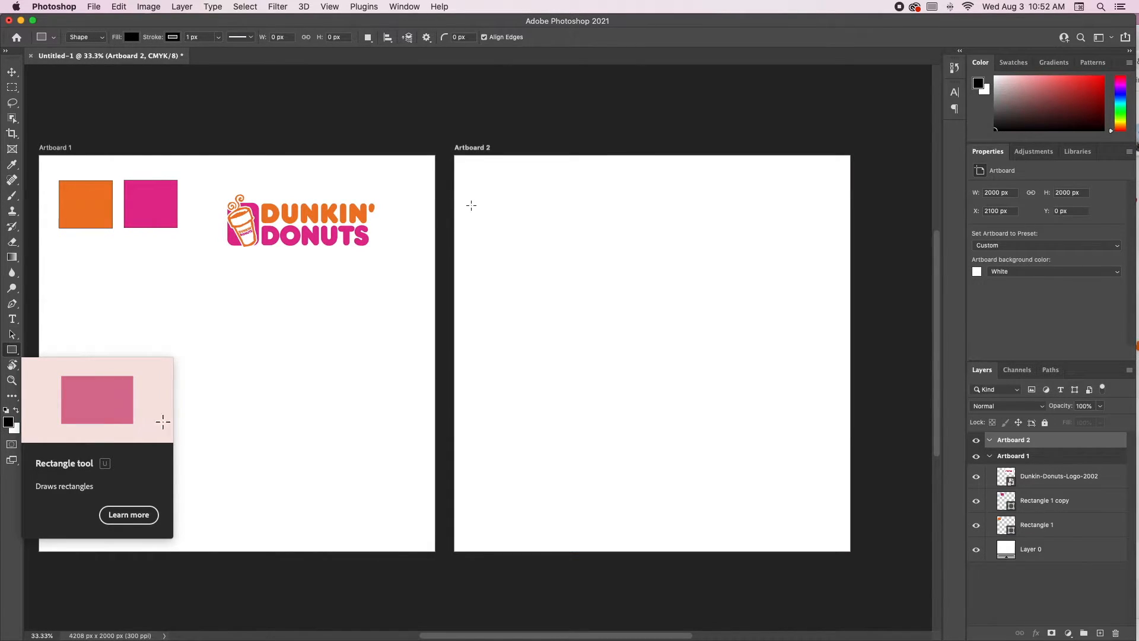
drag(447, 150, 858, 559)
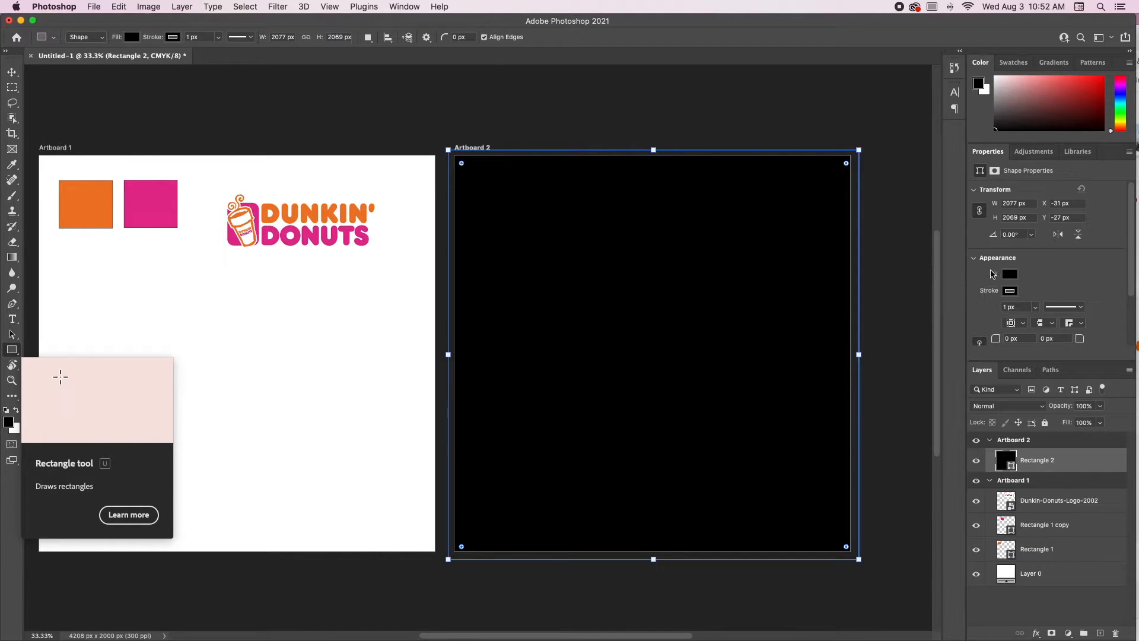
Change the Artboard 2 rectangle's fill from a solid colour to a linear black-to-white gradient.
click(1011, 276)
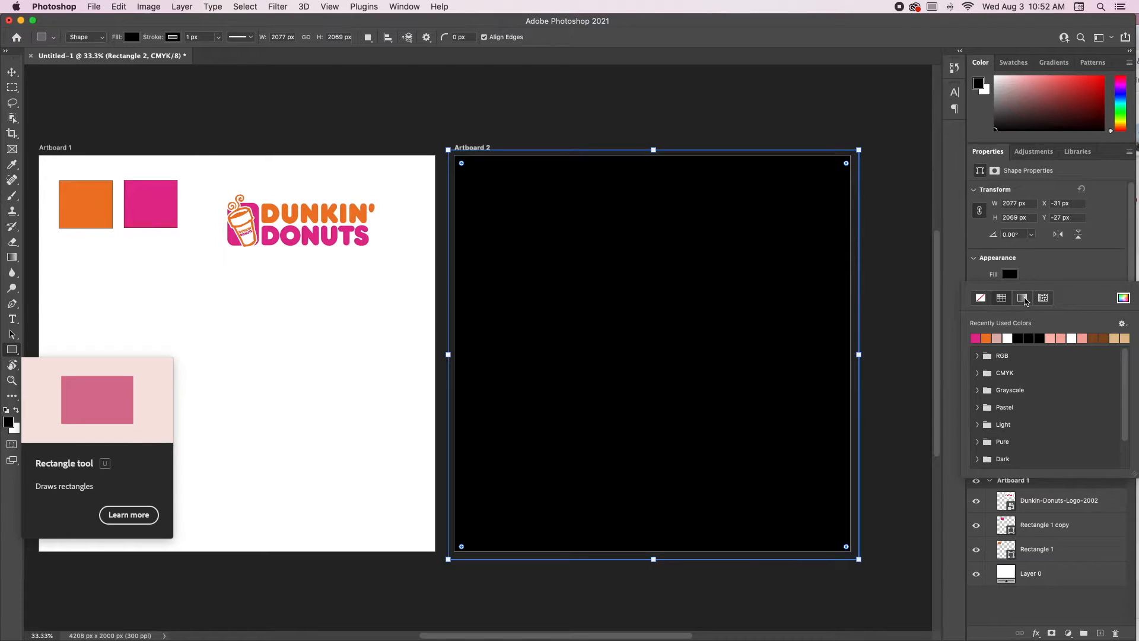
scroll(1023, 300, down, 1)
click(1023, 300)
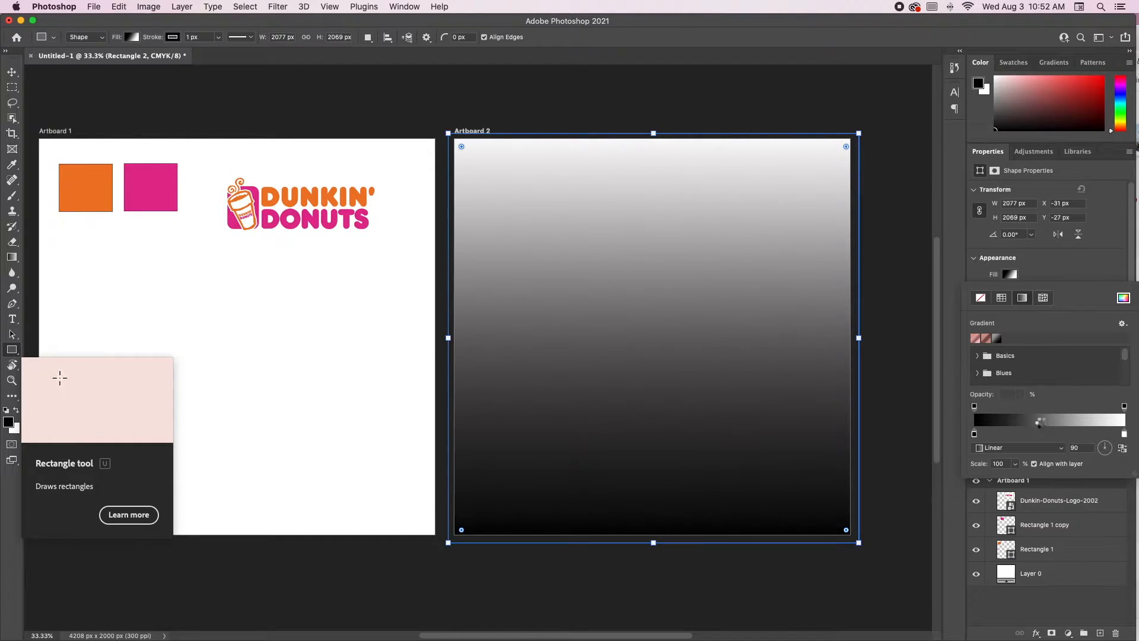
Recolour the gradient's black stop with the pink sampled from the swatch on Artboard 1, #e32b91.
click(1041, 422)
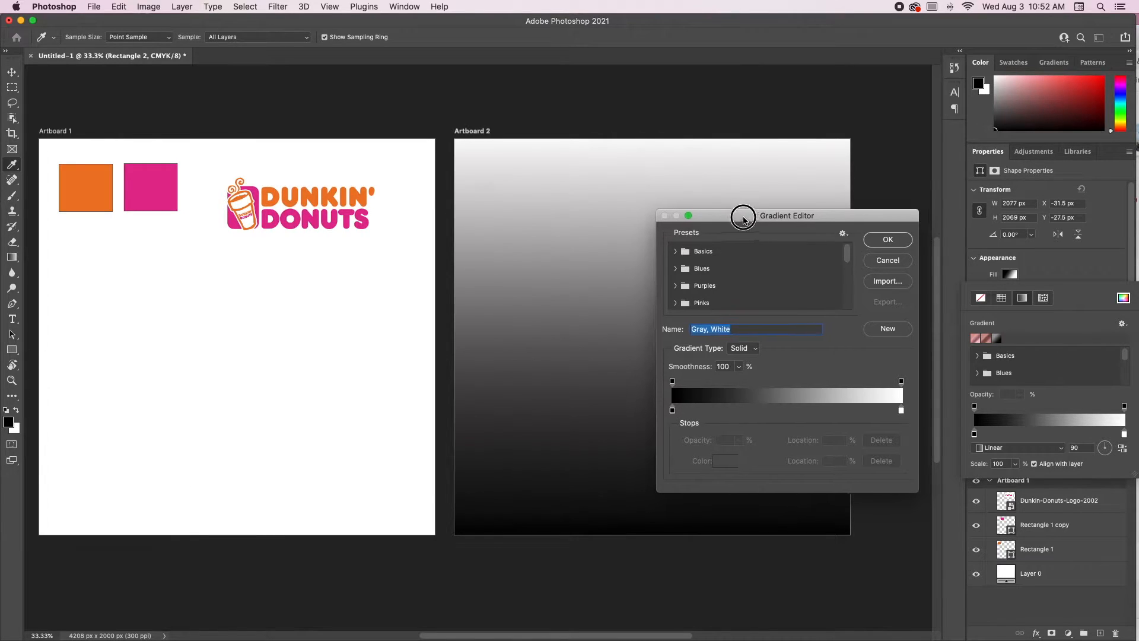
drag(737, 216, 424, 179)
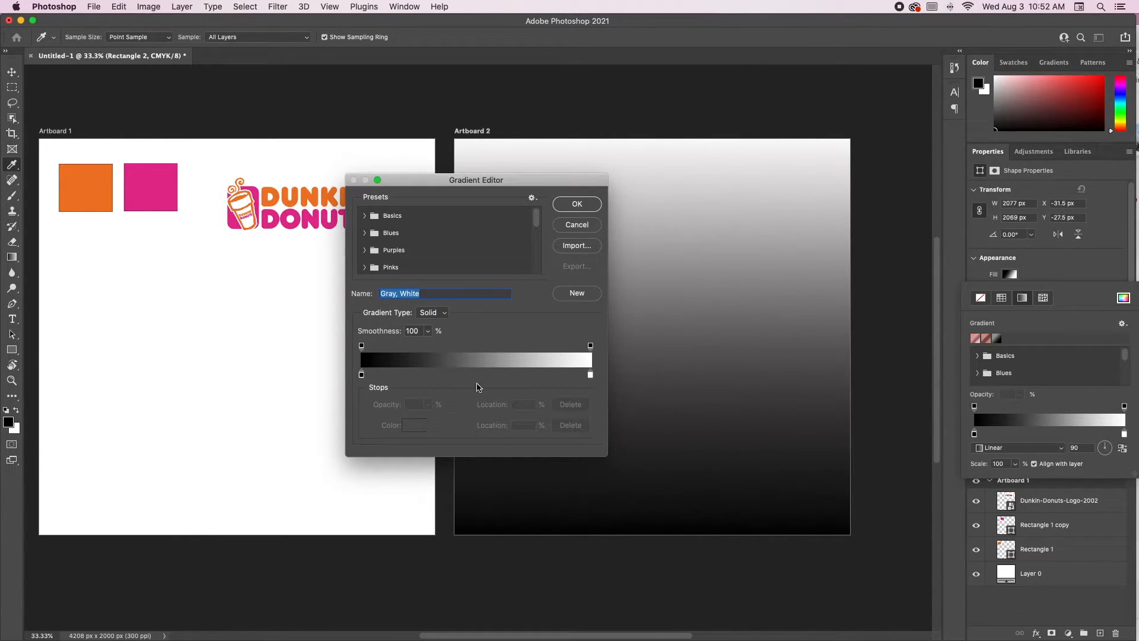
click(362, 376)
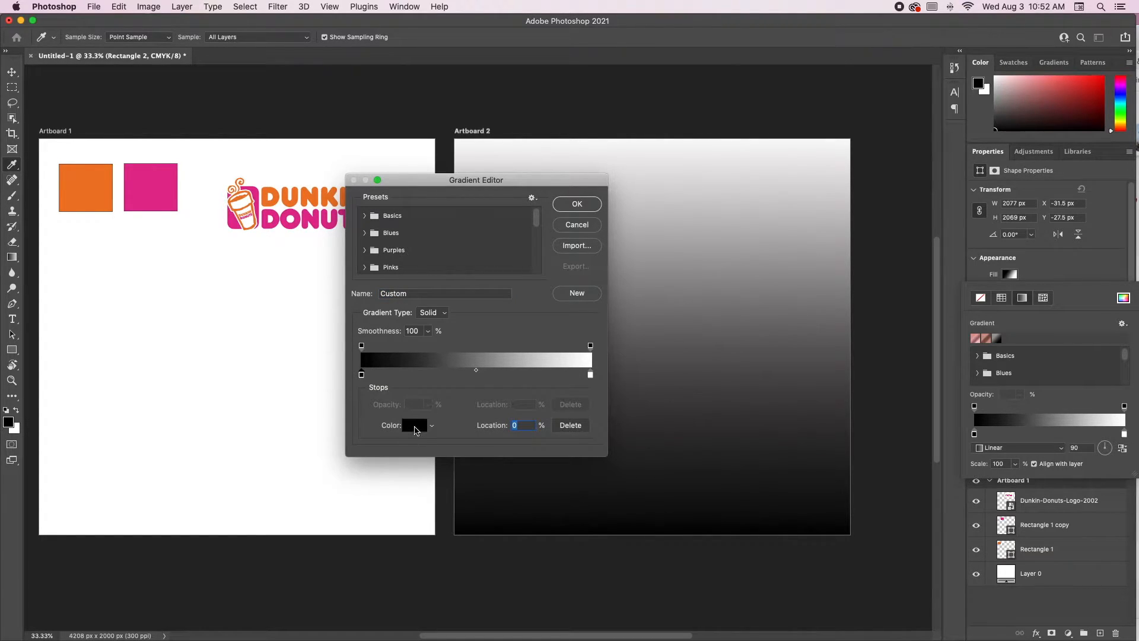
click(416, 430)
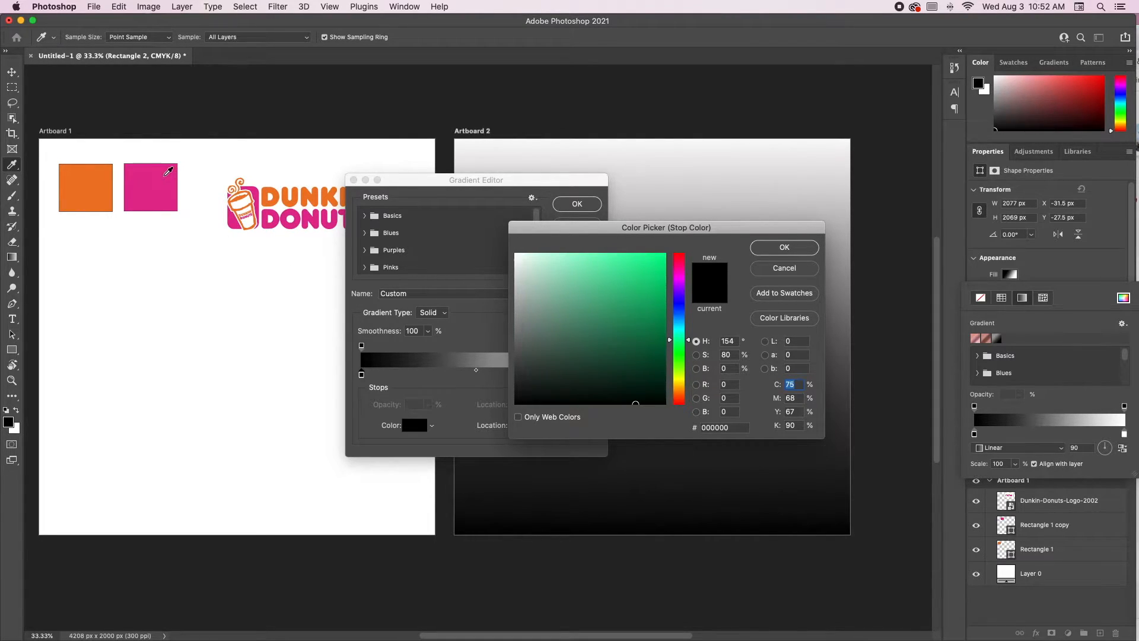
click(168, 172)
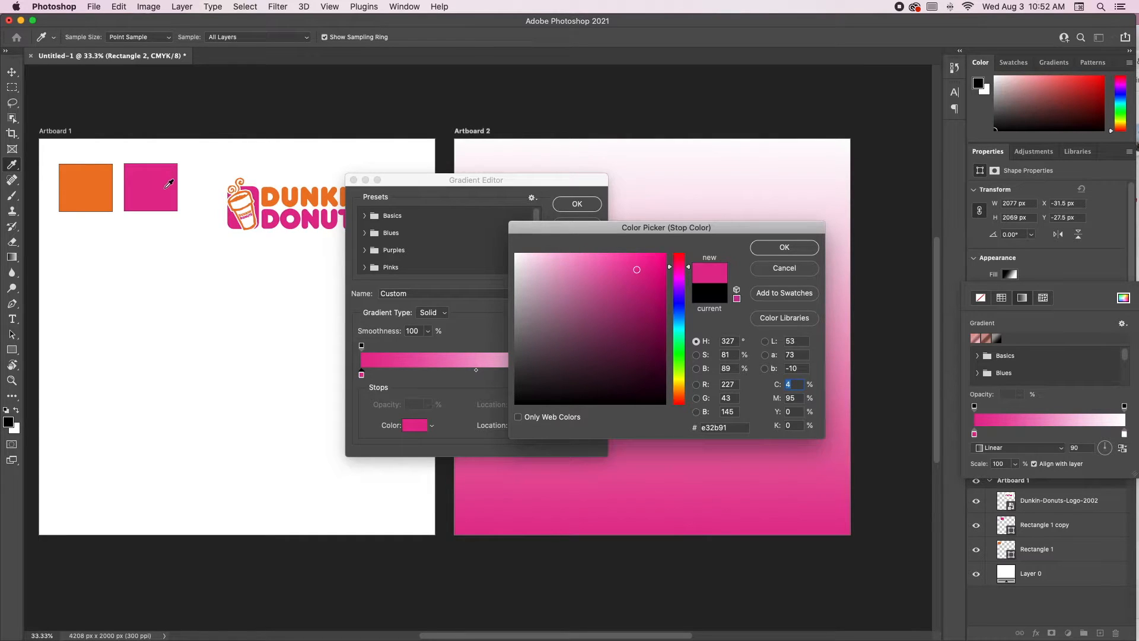
click(770, 248)
Recolour the gradient's white end stop with the orange sampled from the swatch on Artboard 1.
click(590, 375)
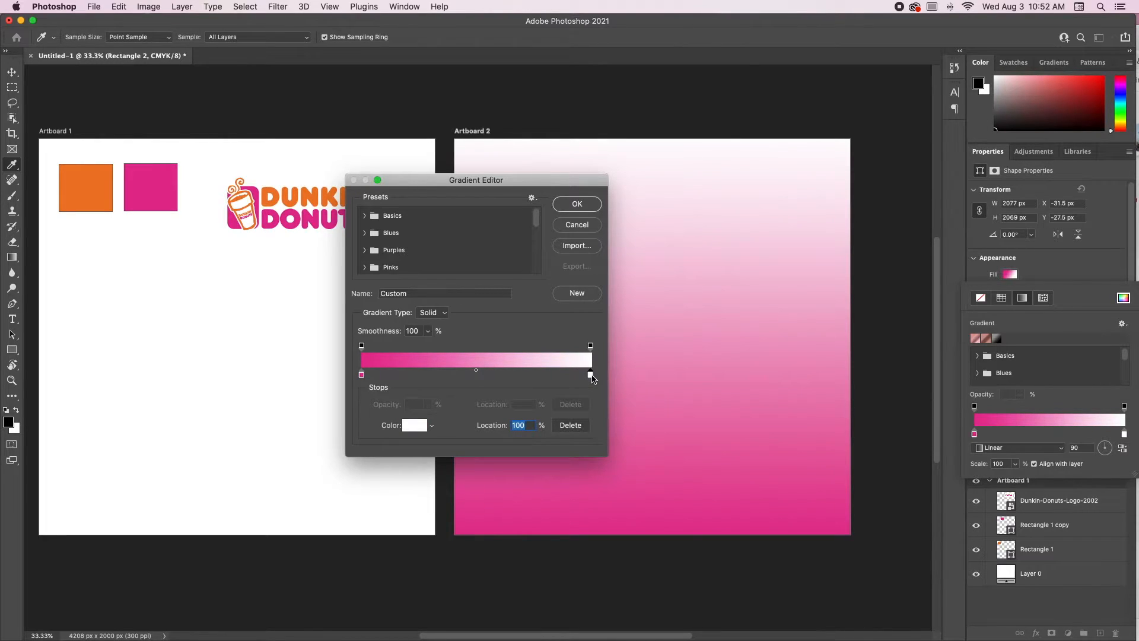
click(419, 431)
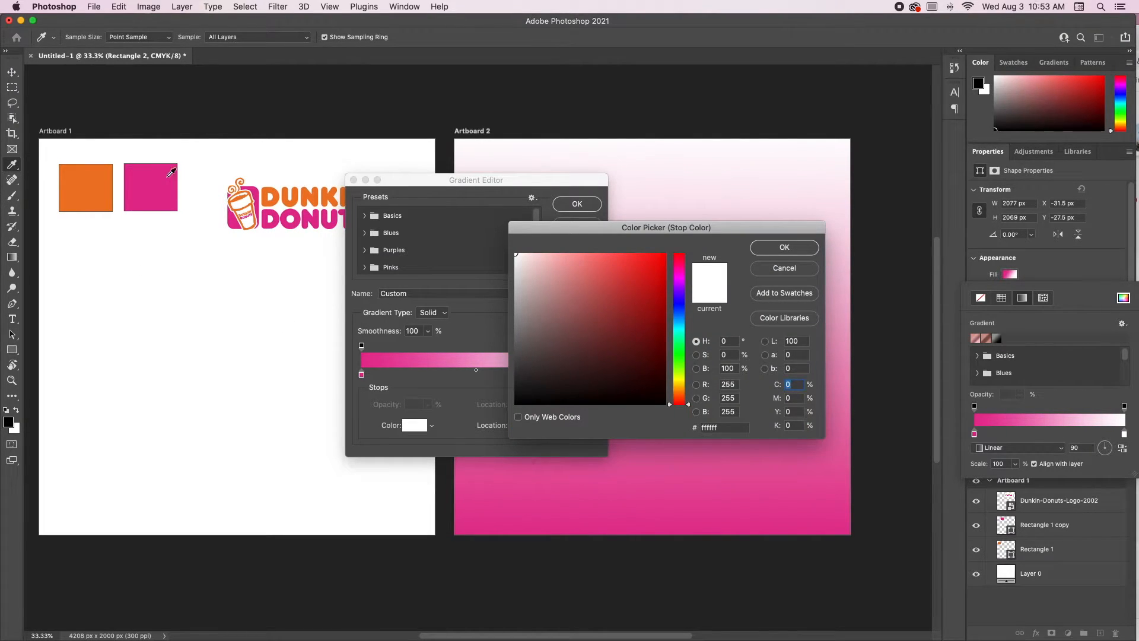
click(107, 181)
key(Return)
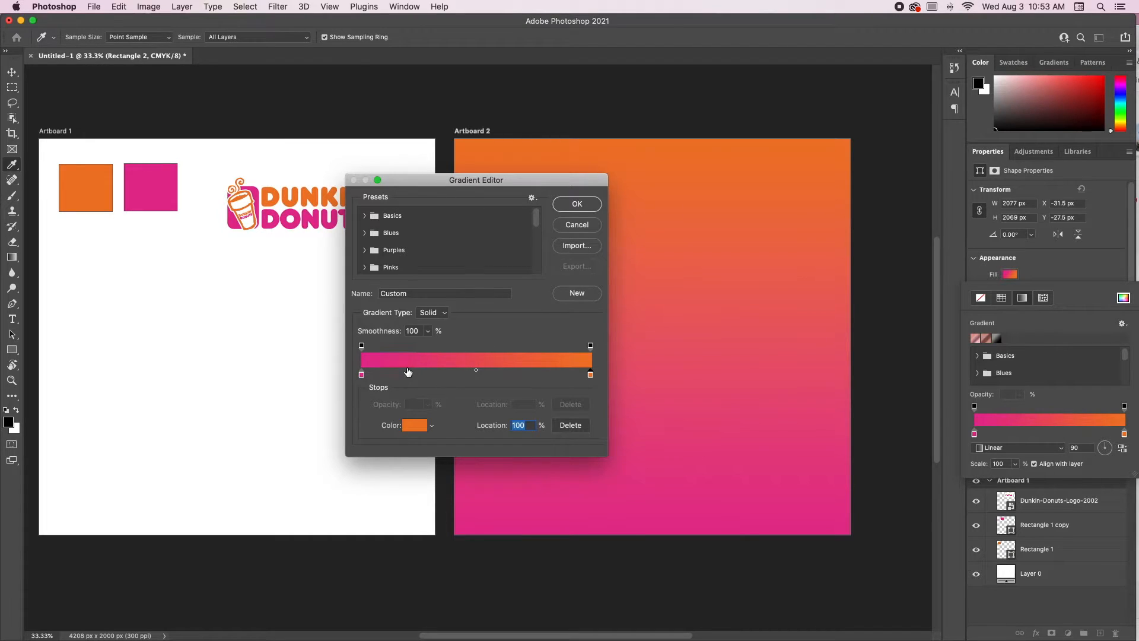
Recolour the orange end stop with pink from the gradient bar and add colour stops at 61% and 32%.
click(398, 360)
click(501, 374)
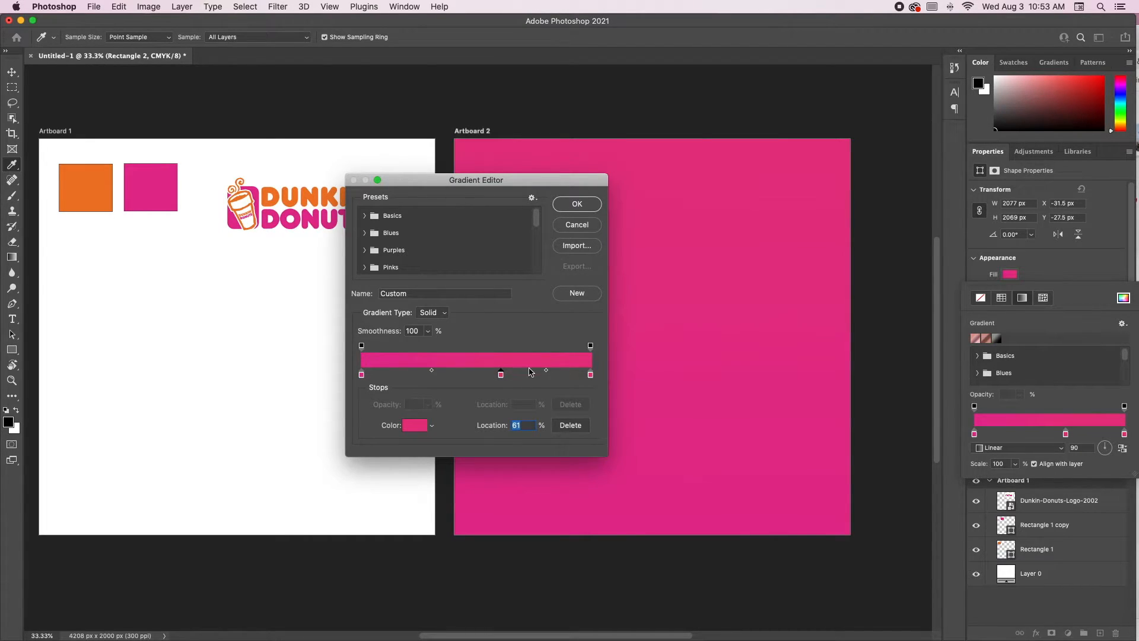
click(437, 374)
drag(436, 376, 435, 376)
Set the colour of the gradient stop at 32% to blue #215f9e.
click(416, 425)
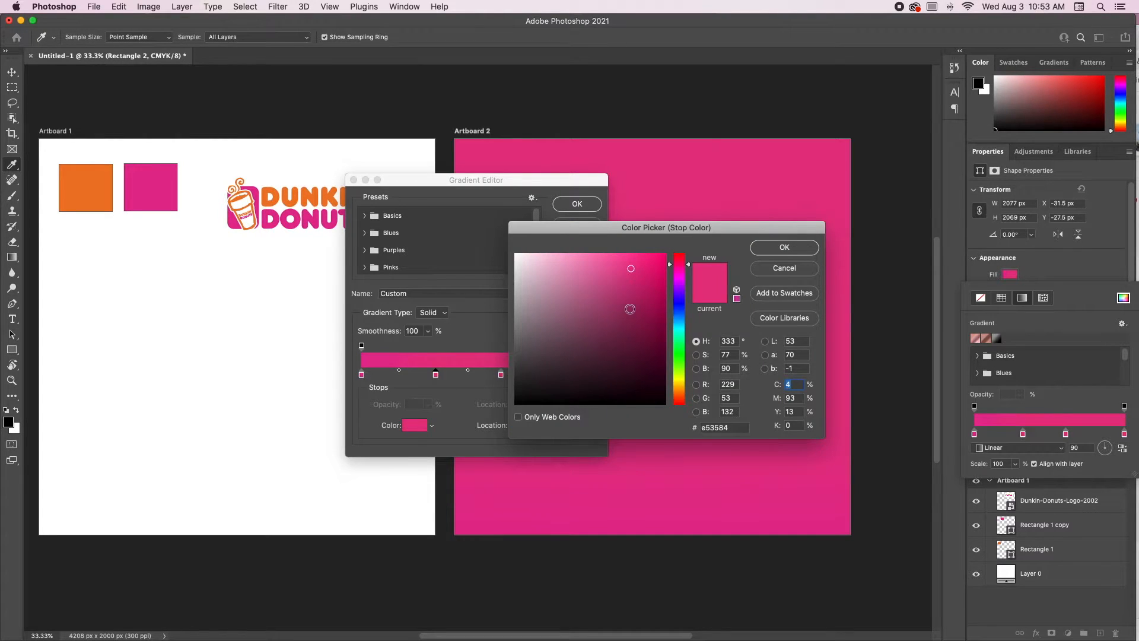
click(677, 327)
click(634, 310)
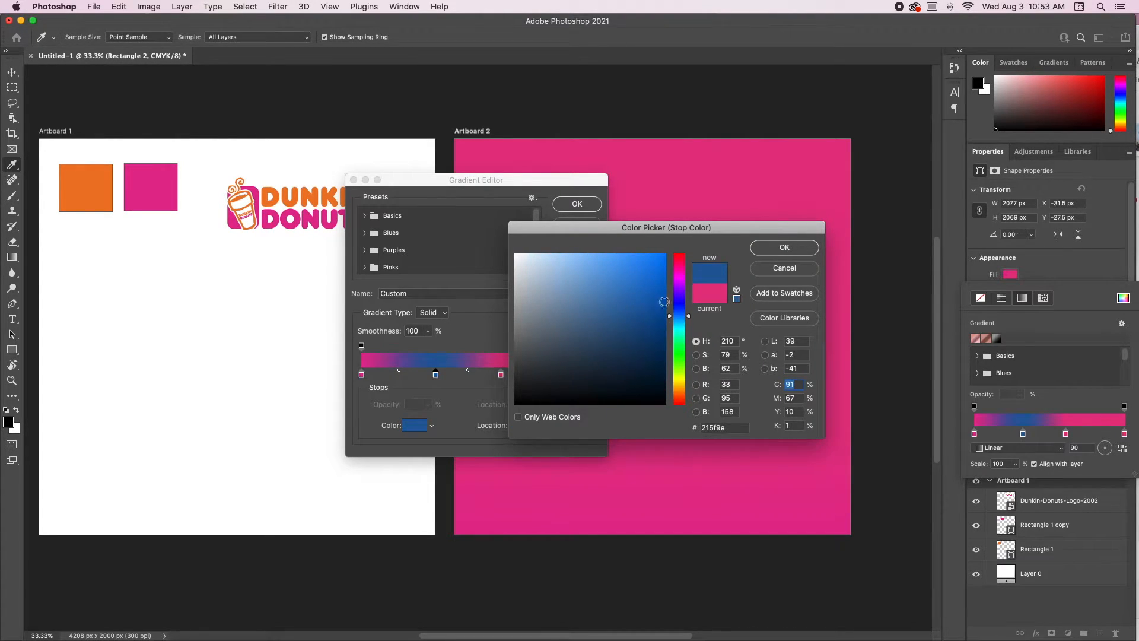
click(789, 247)
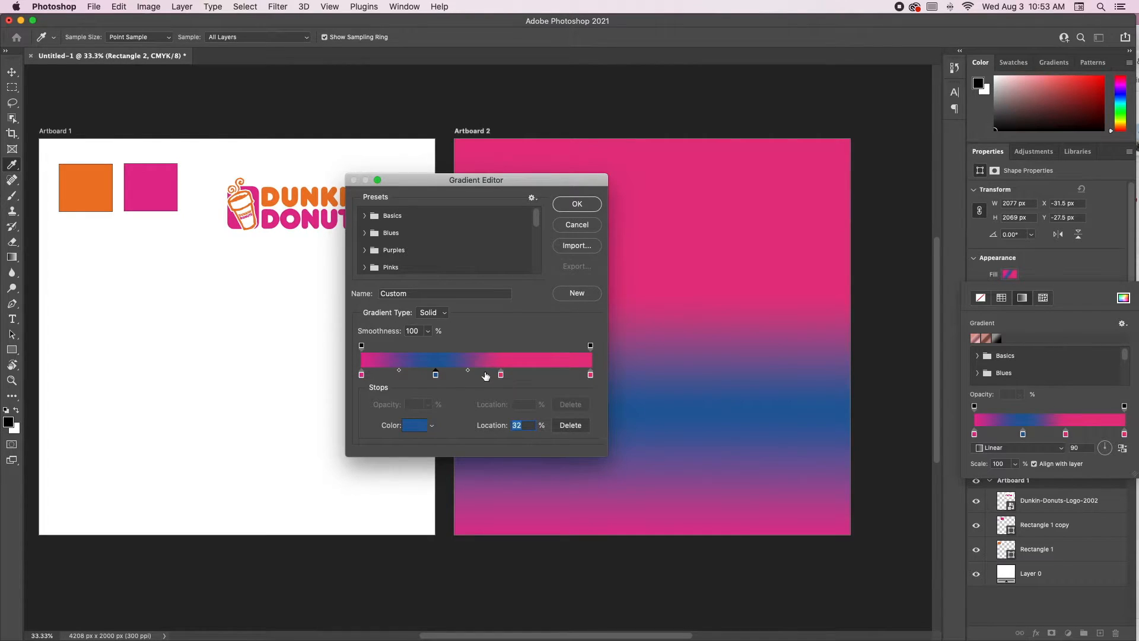
Try moving the blue stop to about 71% and the middle pink stop to 8%, and discard the gradient edits.
drag(436, 375, 522, 374)
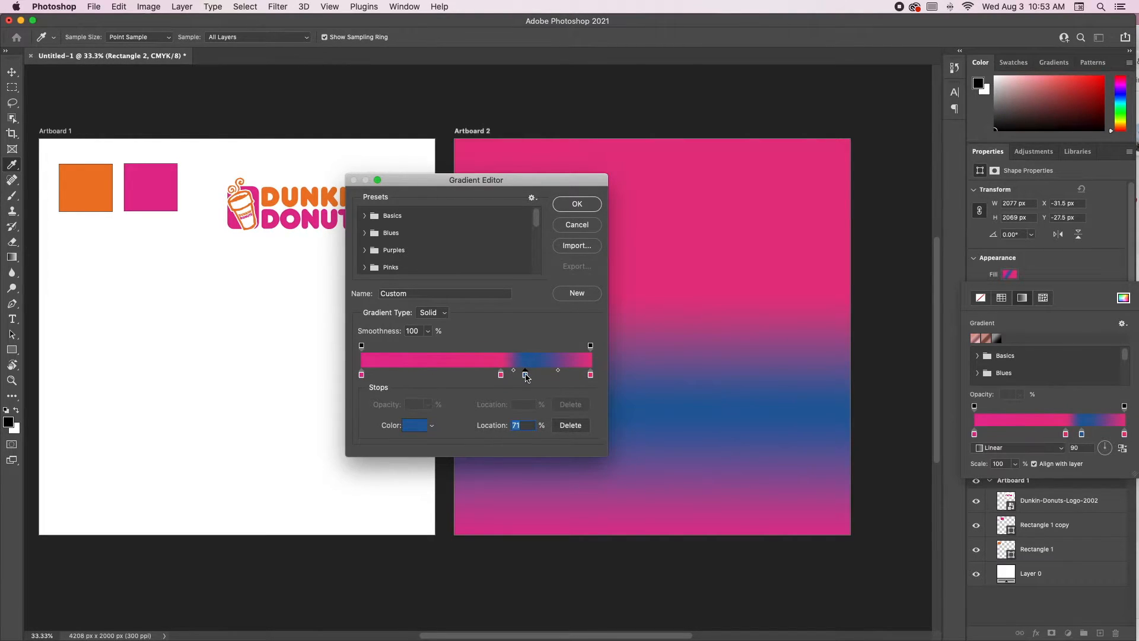
drag(500, 375, 380, 376)
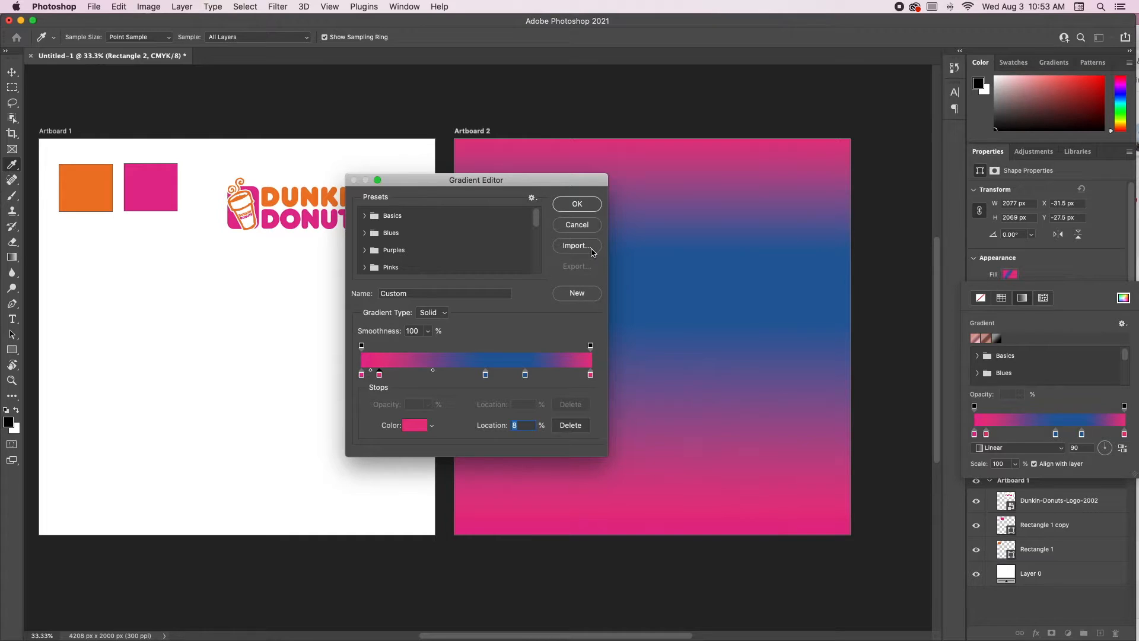
click(577, 225)
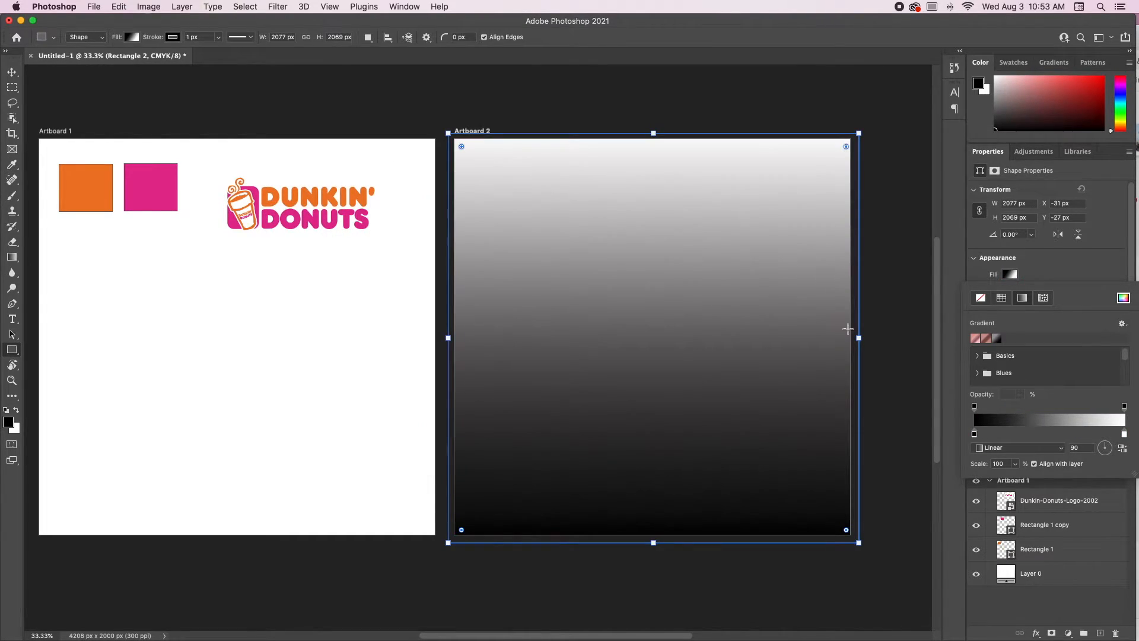
Try the Radial, Angle and Reflected gradient styles on the Artboard 2 rectangle.
click(1062, 451)
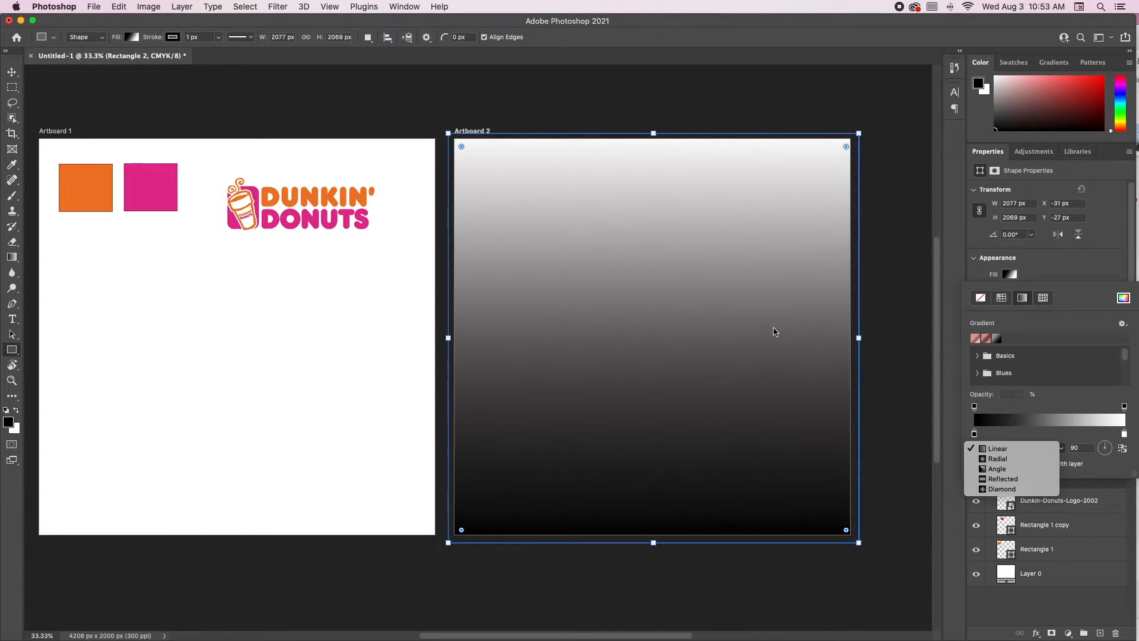
click(998, 459)
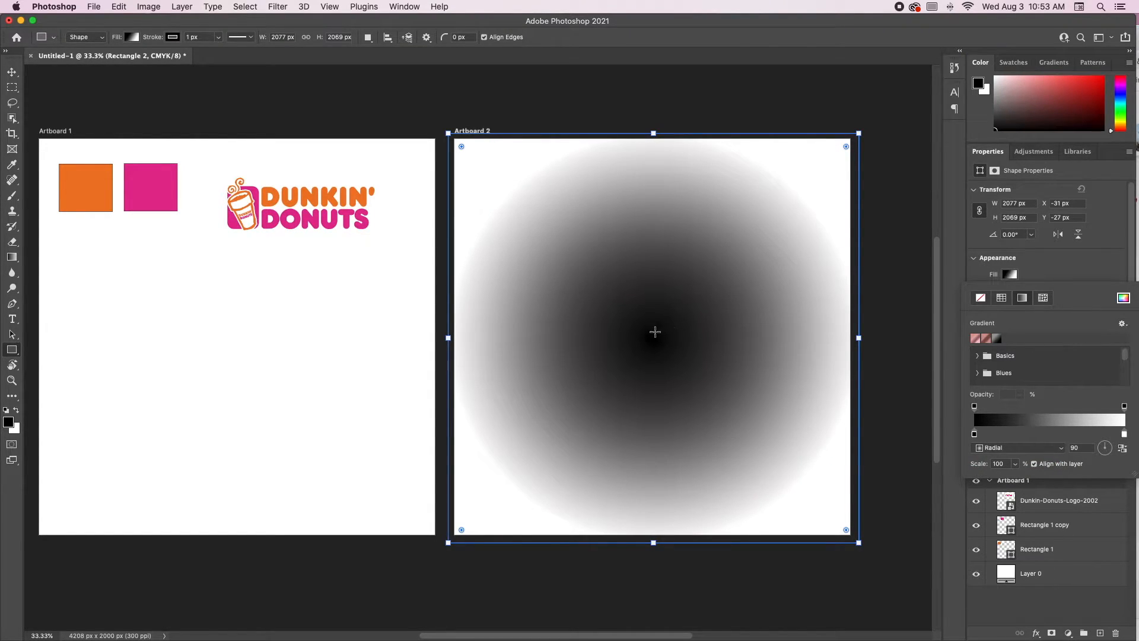
click(1062, 454)
click(1002, 460)
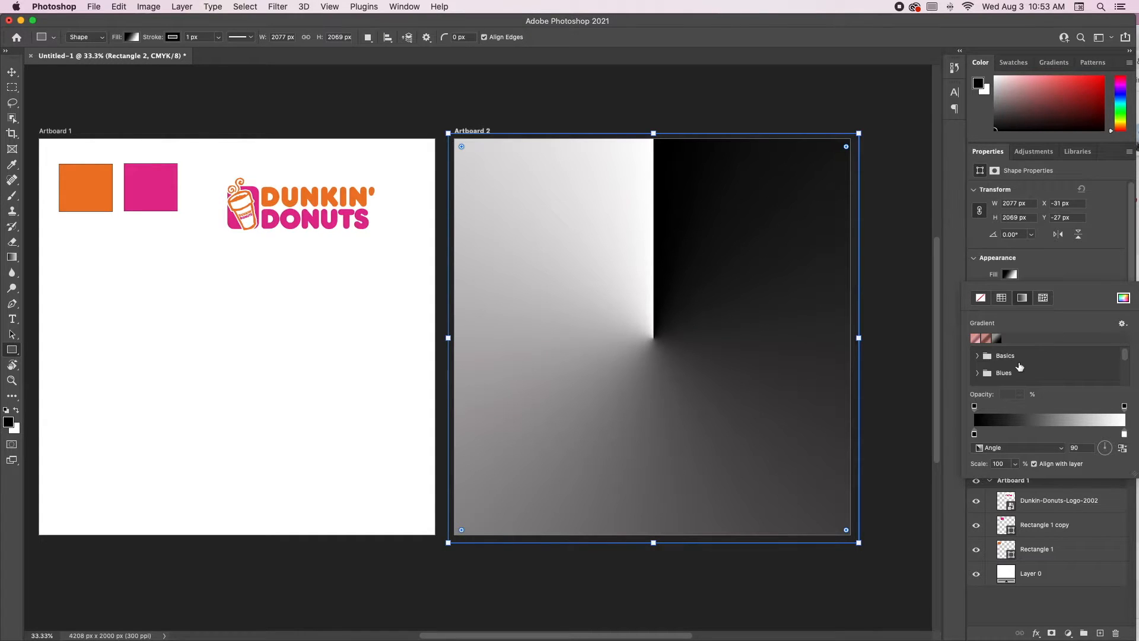
click(1065, 448)
click(1020, 459)
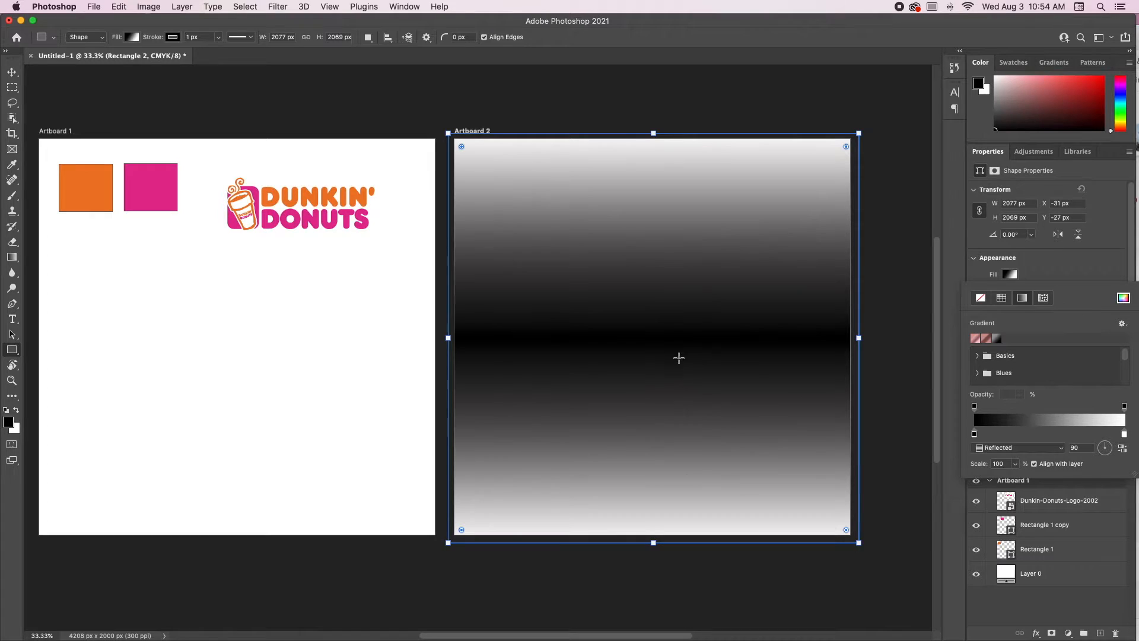
Set the Artboard 2 rectangle's gradient style to Diamond.
click(1037, 457)
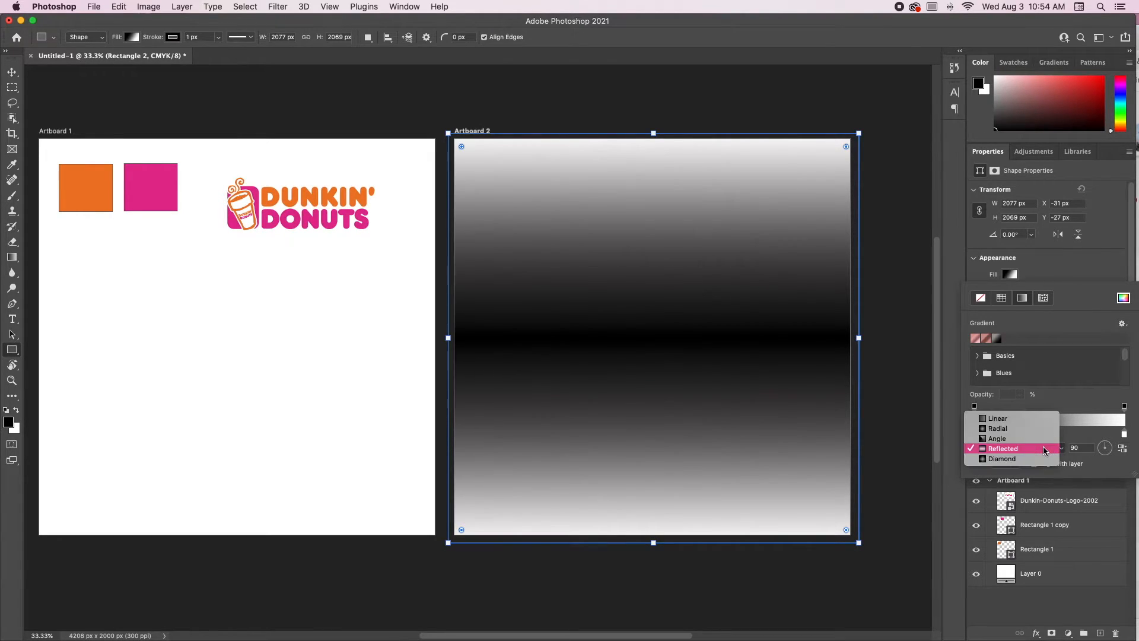
click(1041, 458)
key(Down)
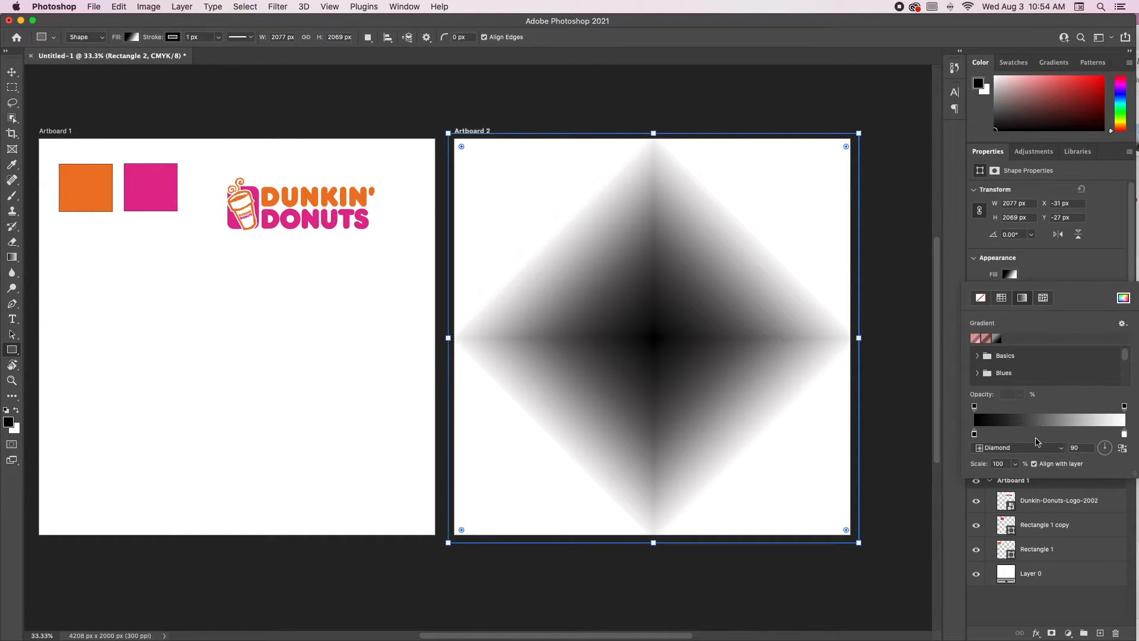
Change the Artboard 2 rectangle's gradient style to Linear and set its starting stop to the pink swatch's colour, #e32b91.
click(1058, 449)
click(1013, 420)
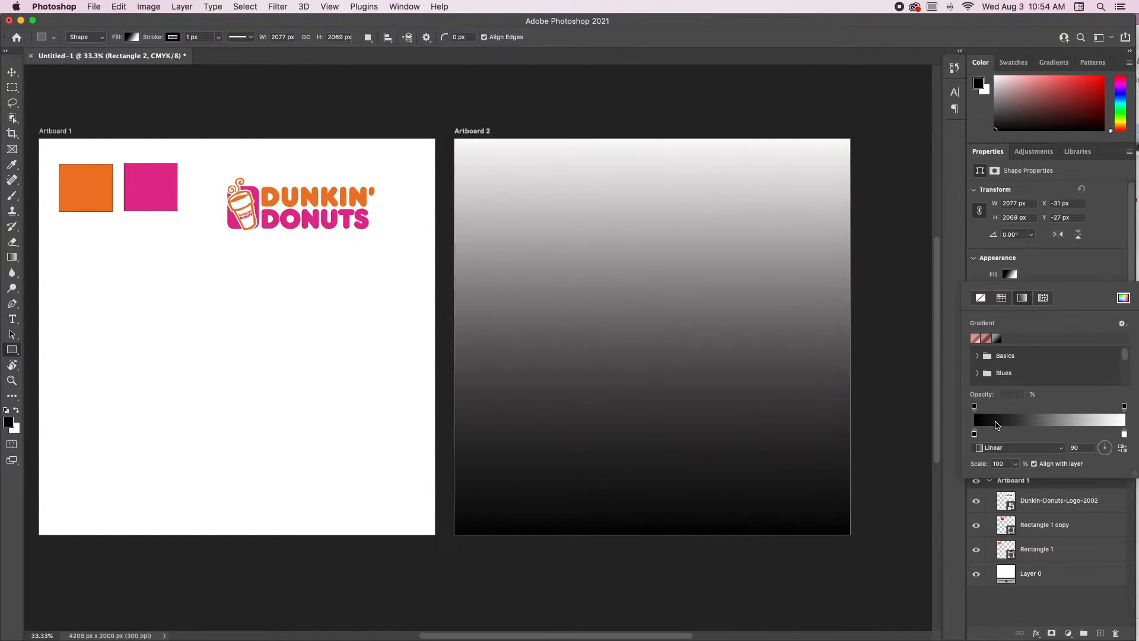
click(1003, 425)
click(362, 375)
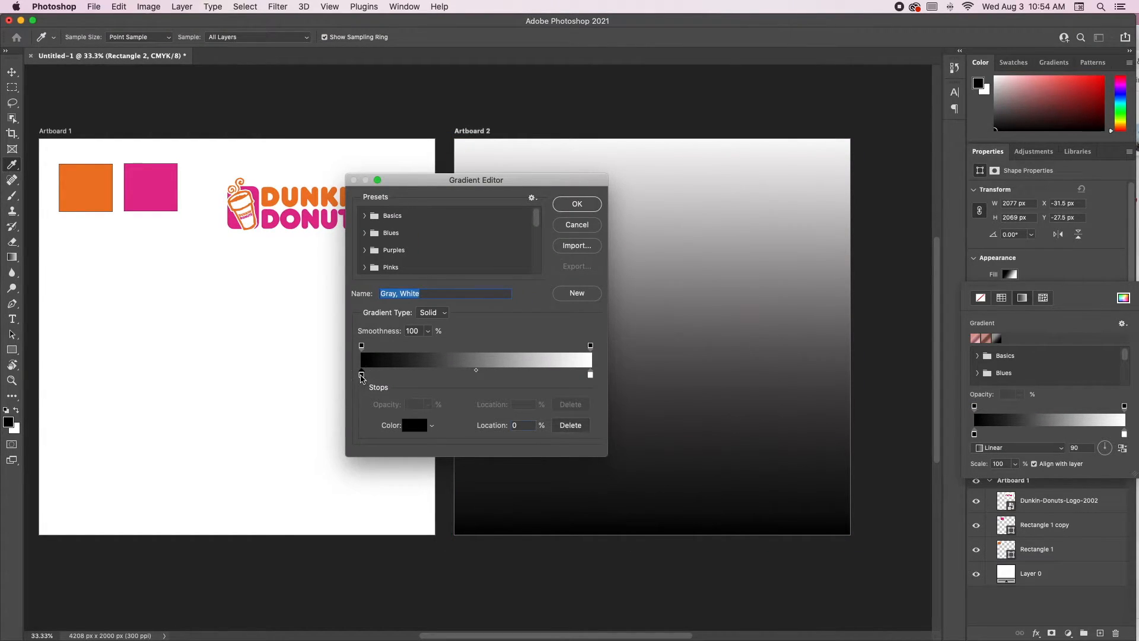
click(410, 427)
click(105, 175)
click(159, 191)
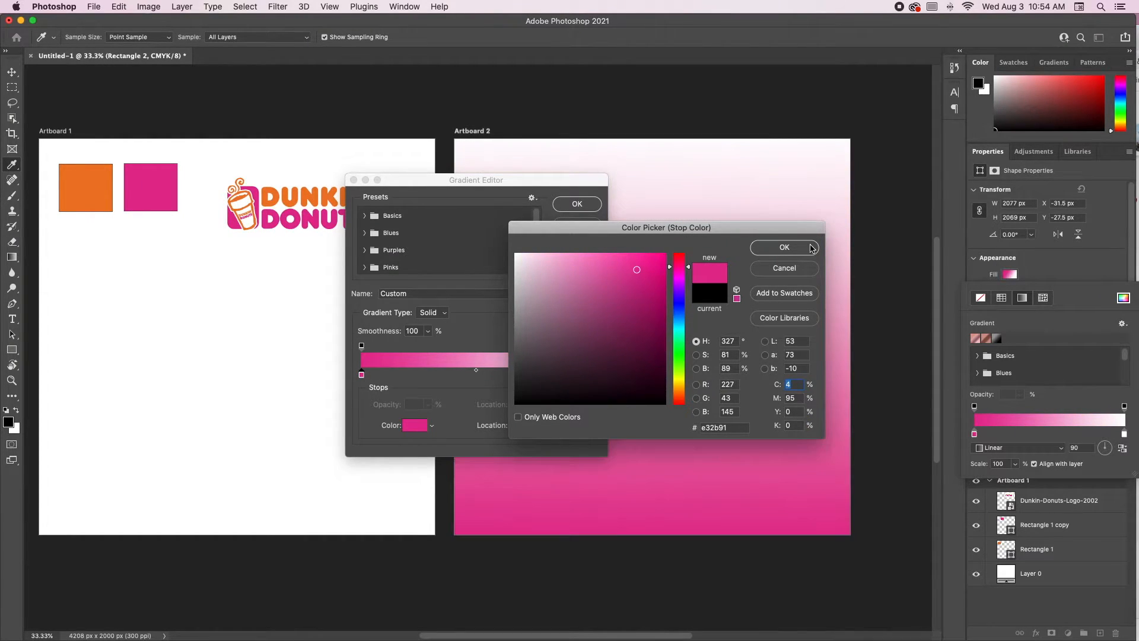
click(812, 248)
Set the gradient's end stop at 100% to the orange swatch's colour, #f07a27, and apply the gradient.
click(590, 374)
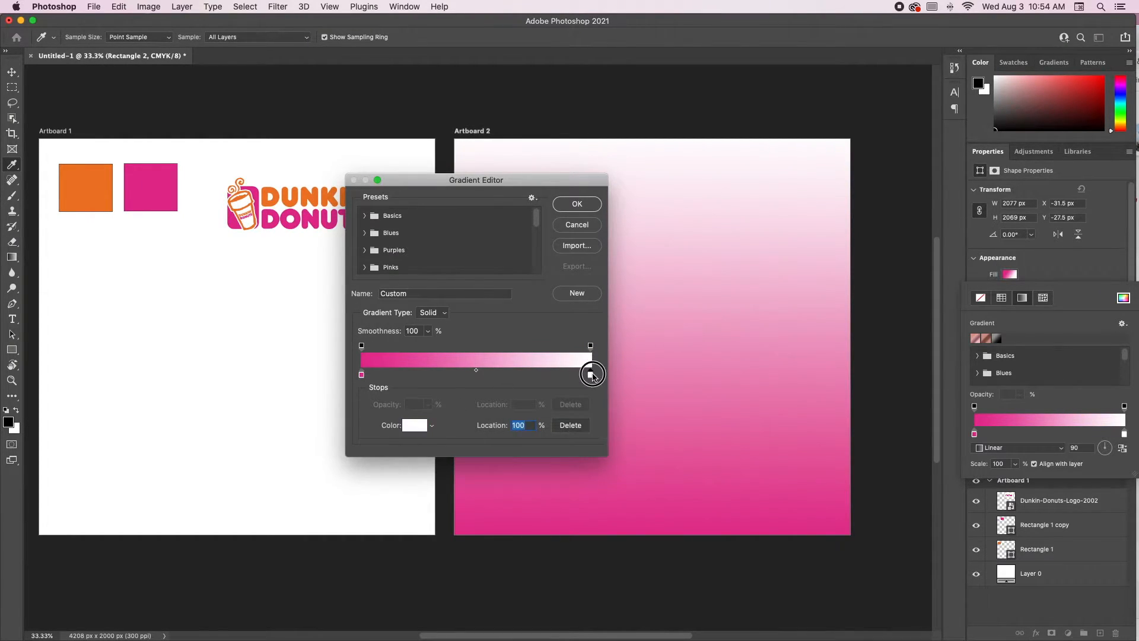
click(415, 425)
click(74, 185)
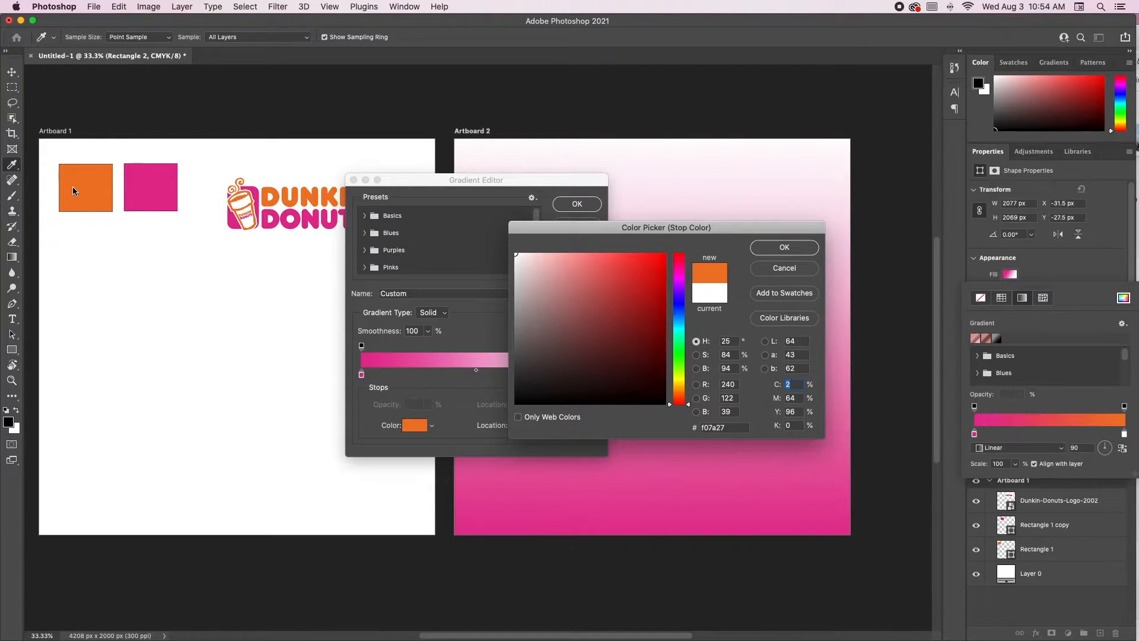
click(786, 246)
click(587, 203)
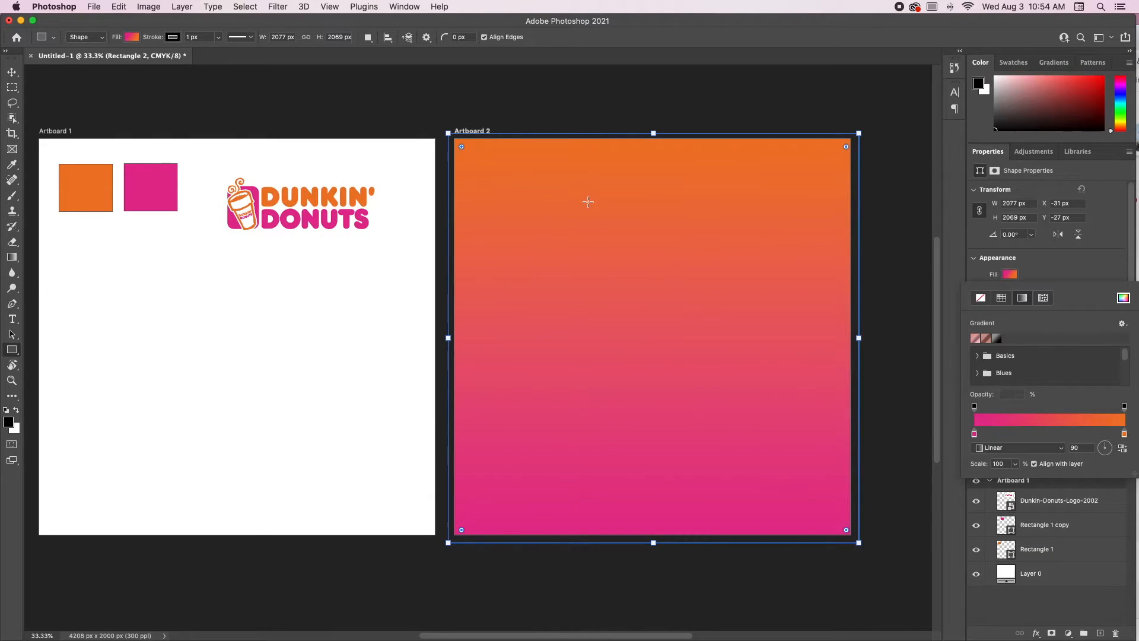
Place the doughnut images Untitled-1.png and Untitled.png together onto Artboard 2 at 24% scale.
scroll(588, 202, right, 5)
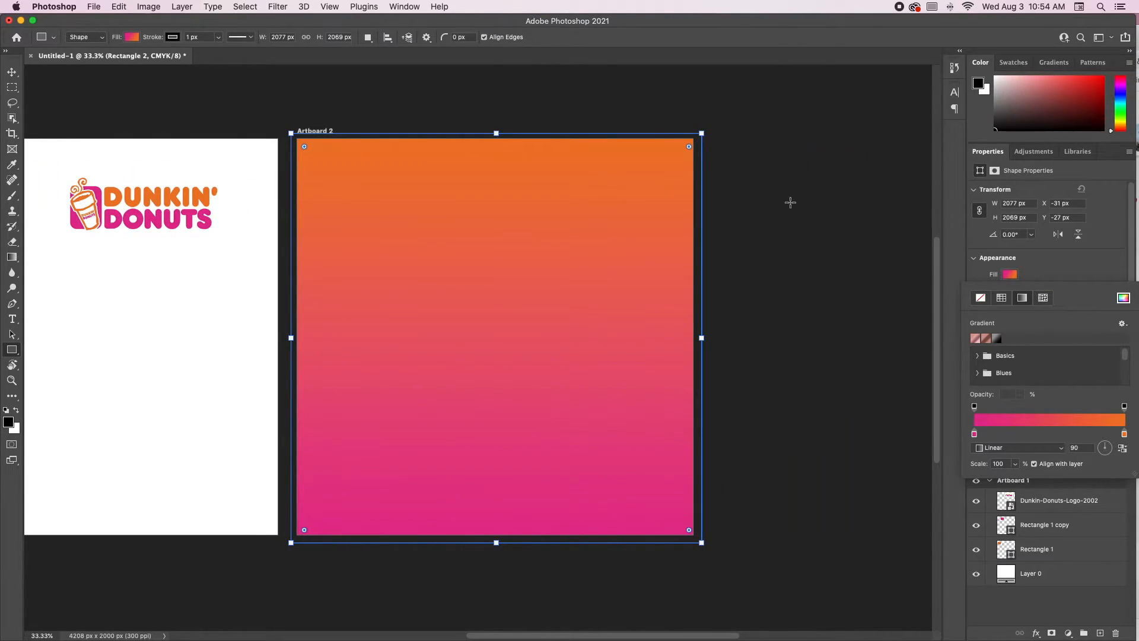
key(super+Tab)
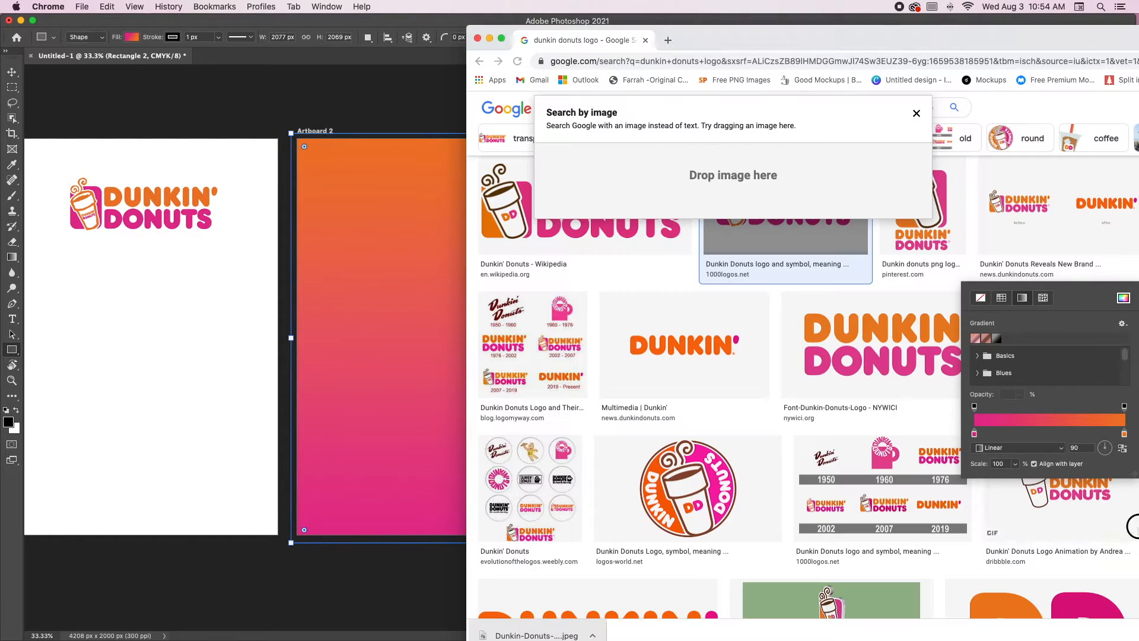
click(490, 38)
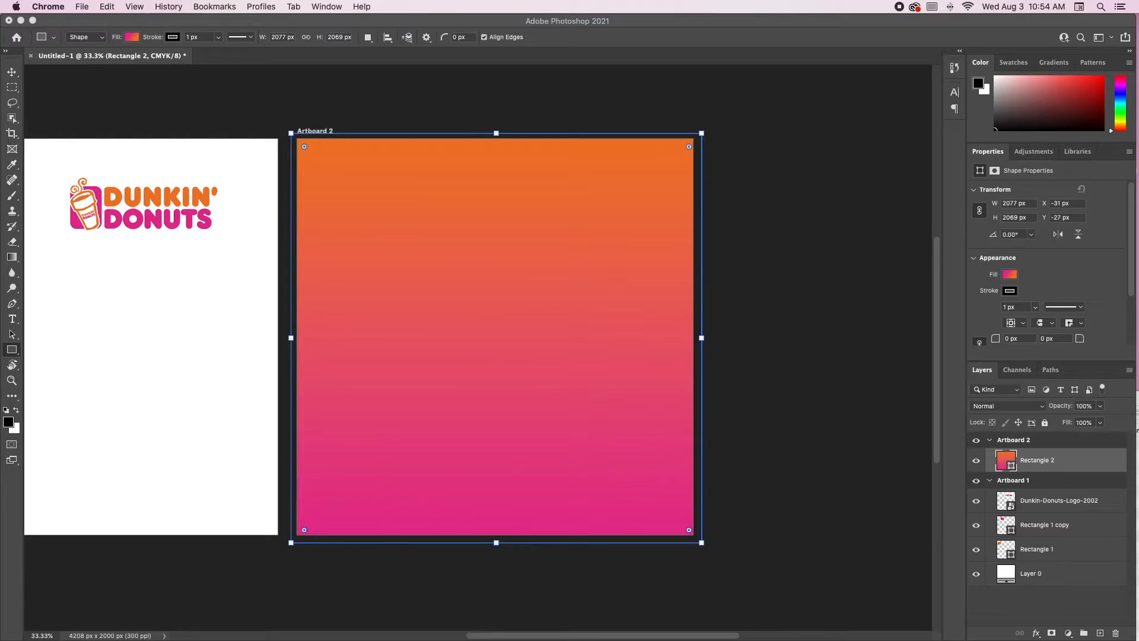
click(1138, 561)
drag(1104, 421, 646, 414)
click(711, 453)
shift+click(715, 461)
drag(714, 461, 148, 378)
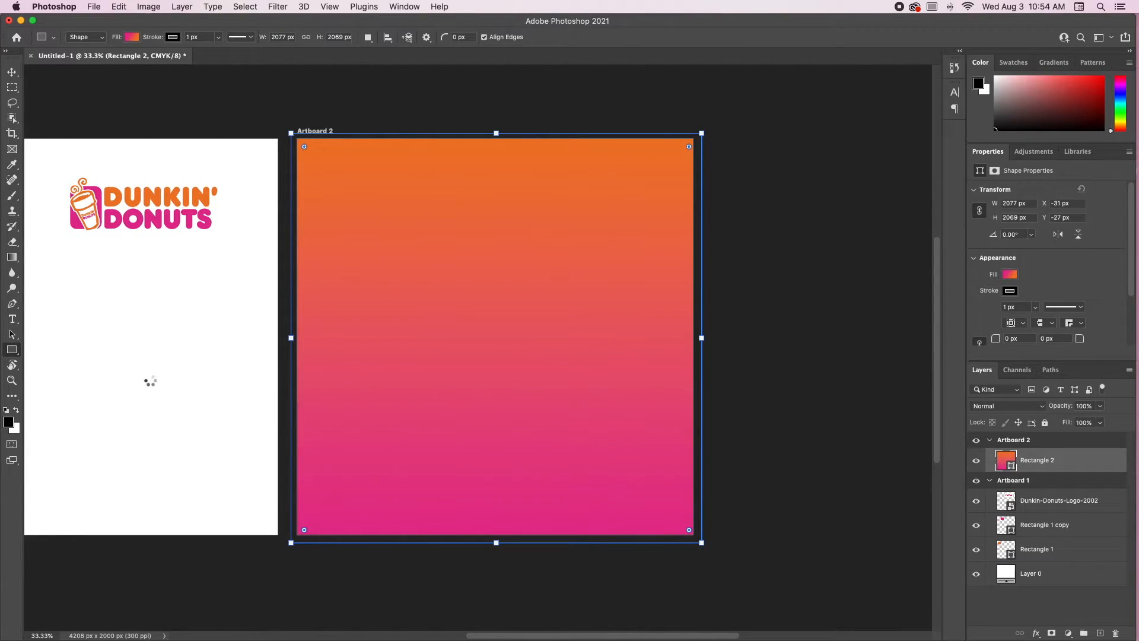
scroll(286, 389, left, 3)
key(Return)
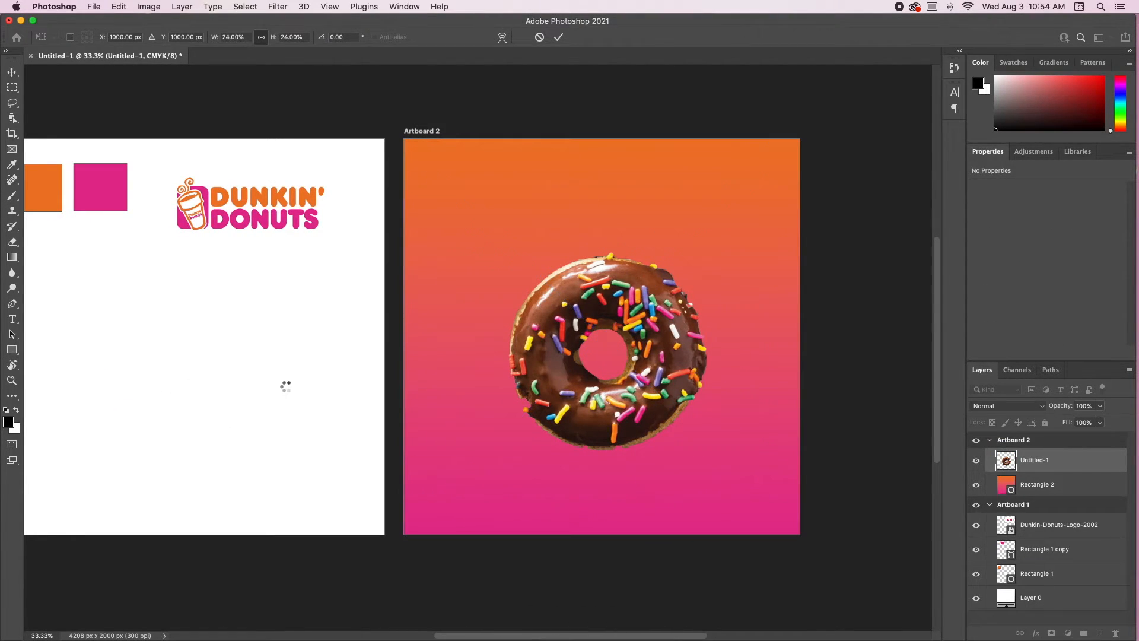
key(Return)
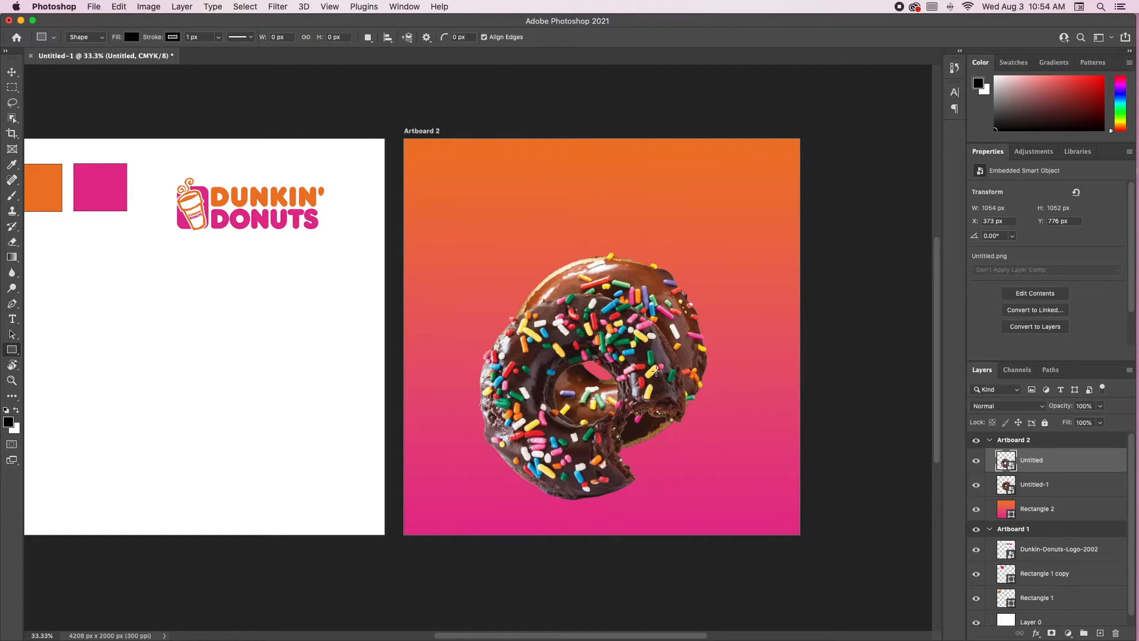
Move the whole doughnut from Artboard 2 to the lower-left area of Artboard 1.
key(v)
click(690, 309)
drag(693, 315, 236, 328)
scroll(415, 332, left, 10)
drag(493, 323, 442, 359)
scroll(506, 368, right, 5)
scroll(738, 338, right, 6)
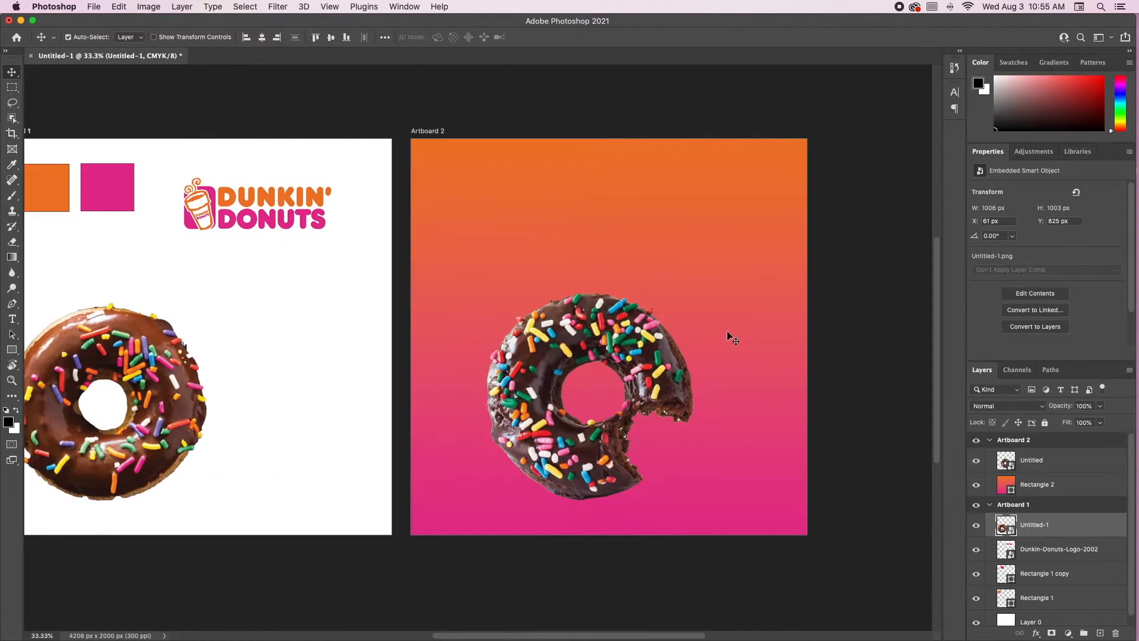
Move the bitten doughnut up and slightly left, nearer the middle of Artboard 2.
scroll(663, 342, left, 3)
drag(641, 330, 620, 295)
scroll(637, 327, down, 1)
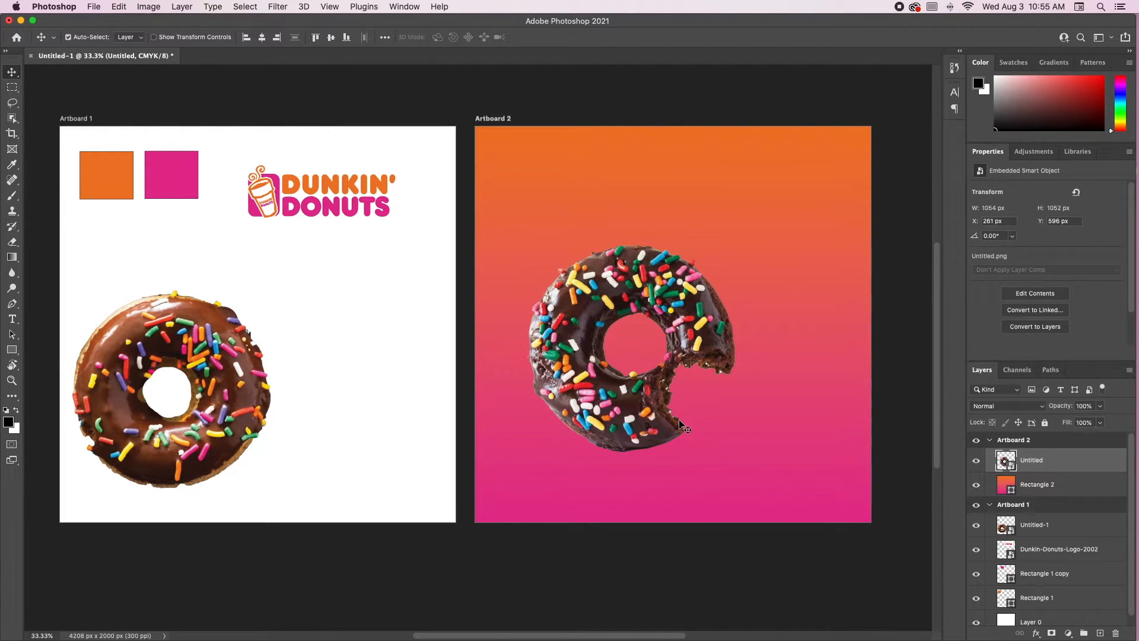
key(super+v)
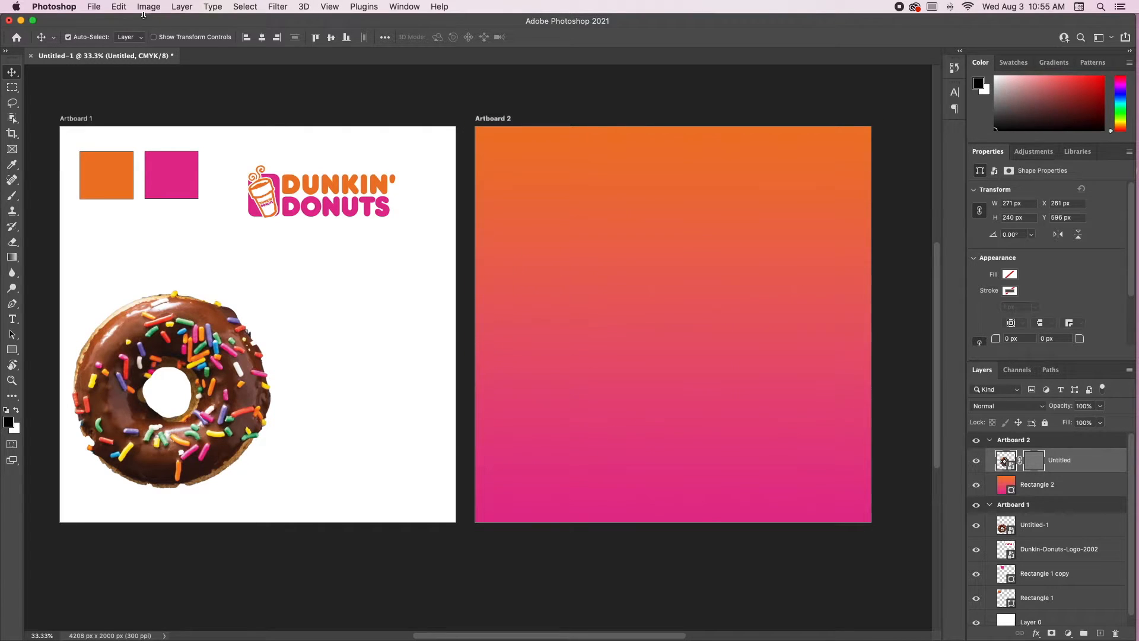
click(119, 7)
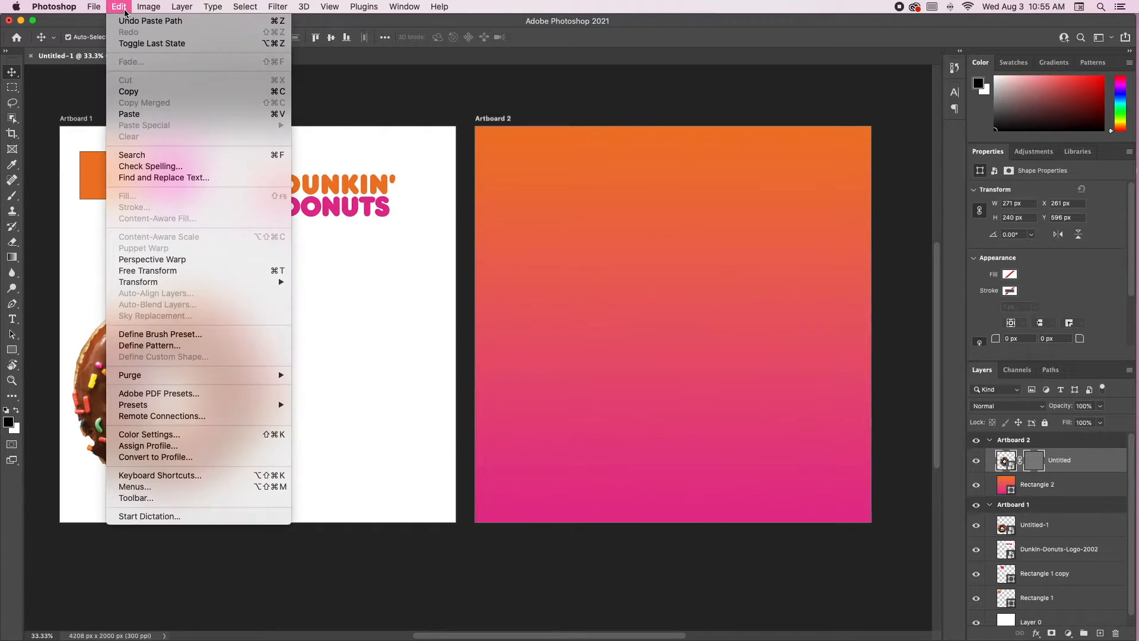
click(200, 21)
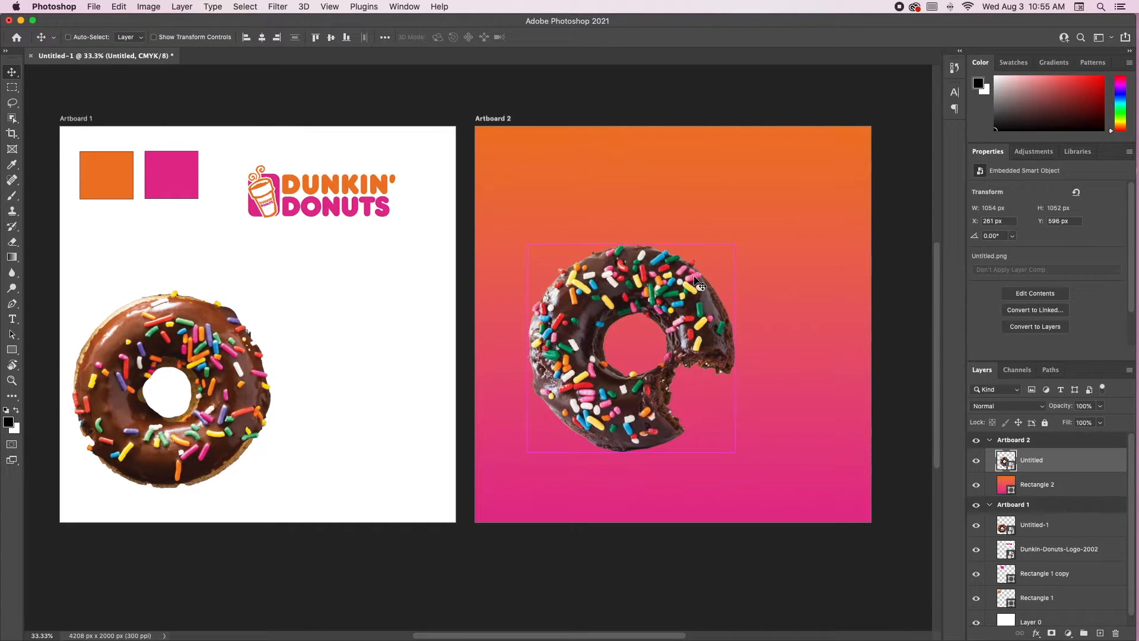
Transform the bitten doughnut to a -159.35° rotation and 38.51% scale, cropped by Artboard 2's lower-right corner.
key(super+t)
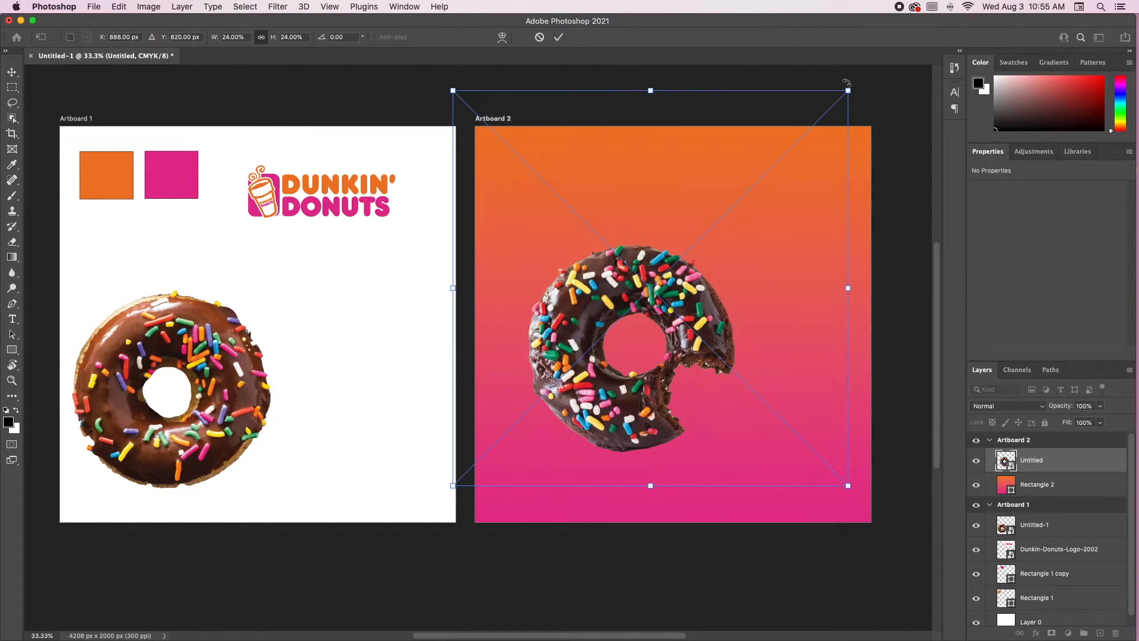
drag(867, 85, 692, 314)
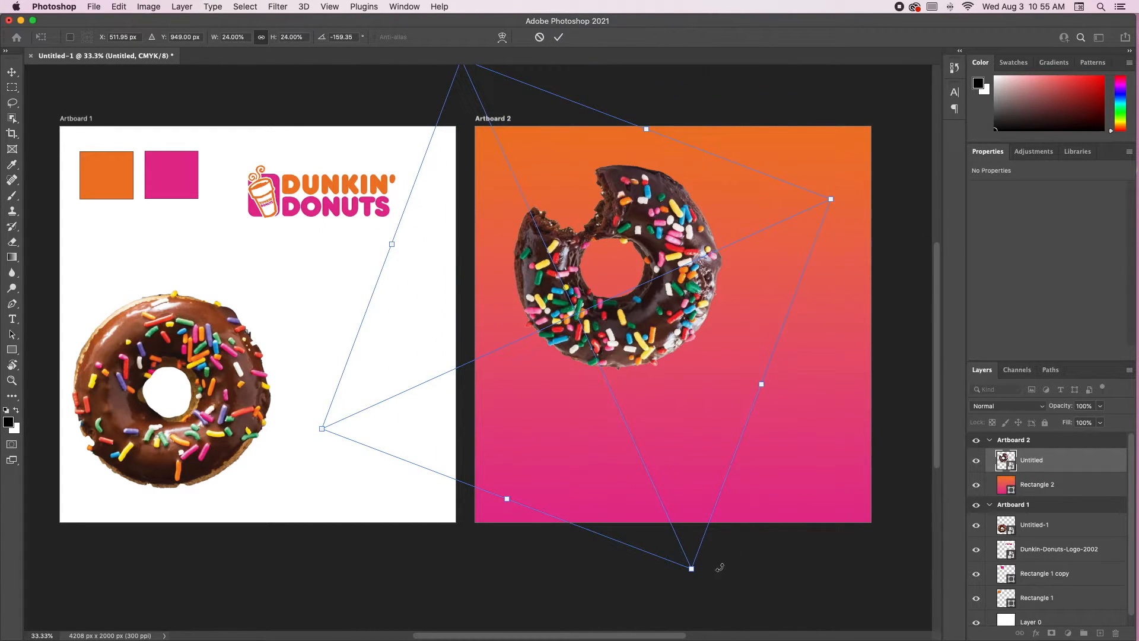
drag(691, 568, 750, 639)
scroll(669, 93, up, 1)
drag(461, 69, 317, 6)
scroll(518, 126, up, 1)
drag(689, 206, 834, 418)
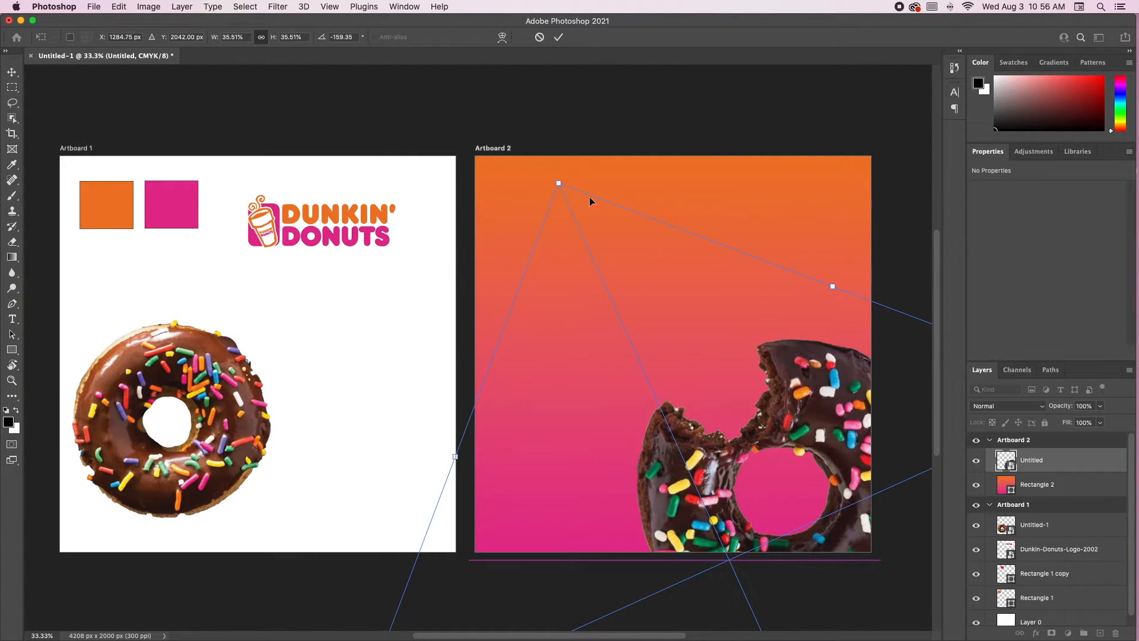
drag(558, 181, 492, 135)
drag(816, 350, 812, 380)
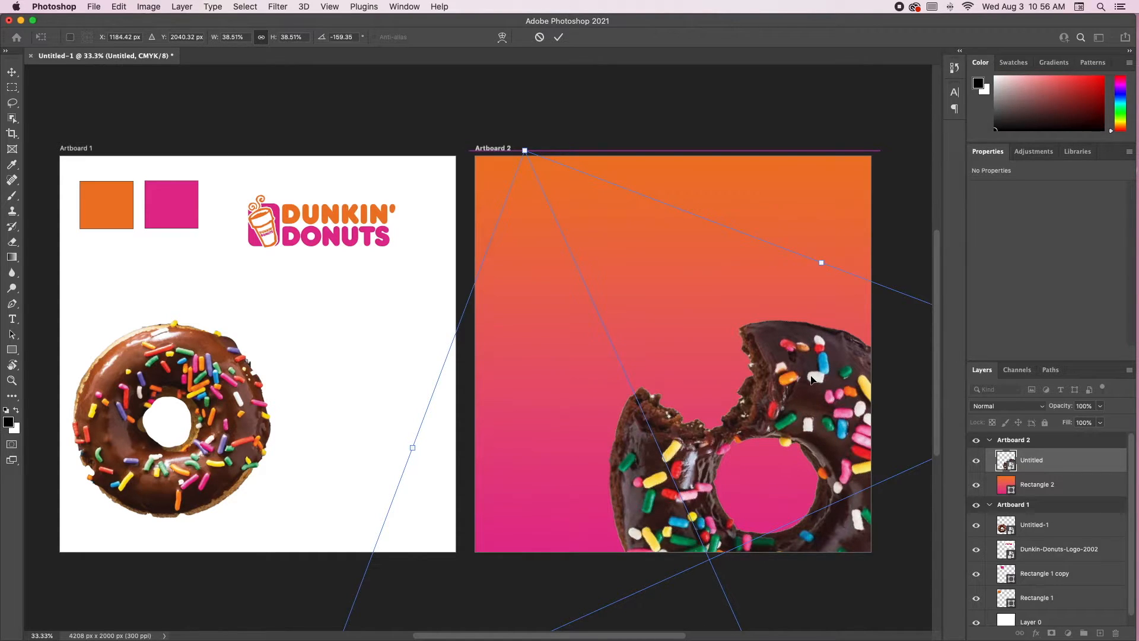
key(Return)
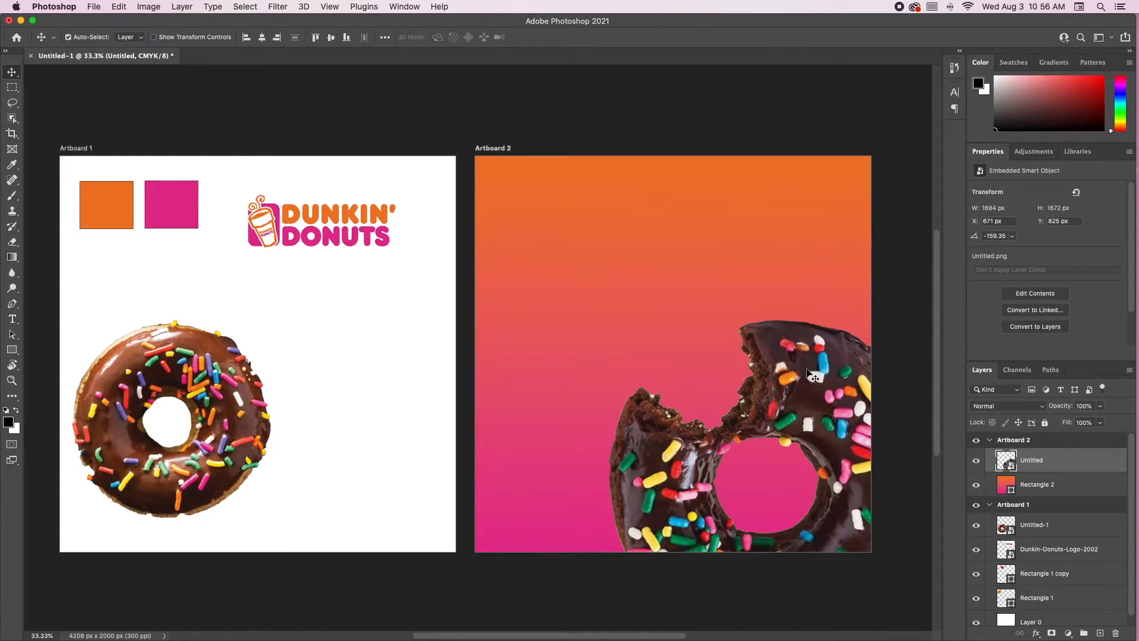
Add a Multiply Drop Shadow to the bitten doughnut layer with 35% opacity, 38 px distance, 35% spread and 29 px size.
scroll(810, 373, down, 1)
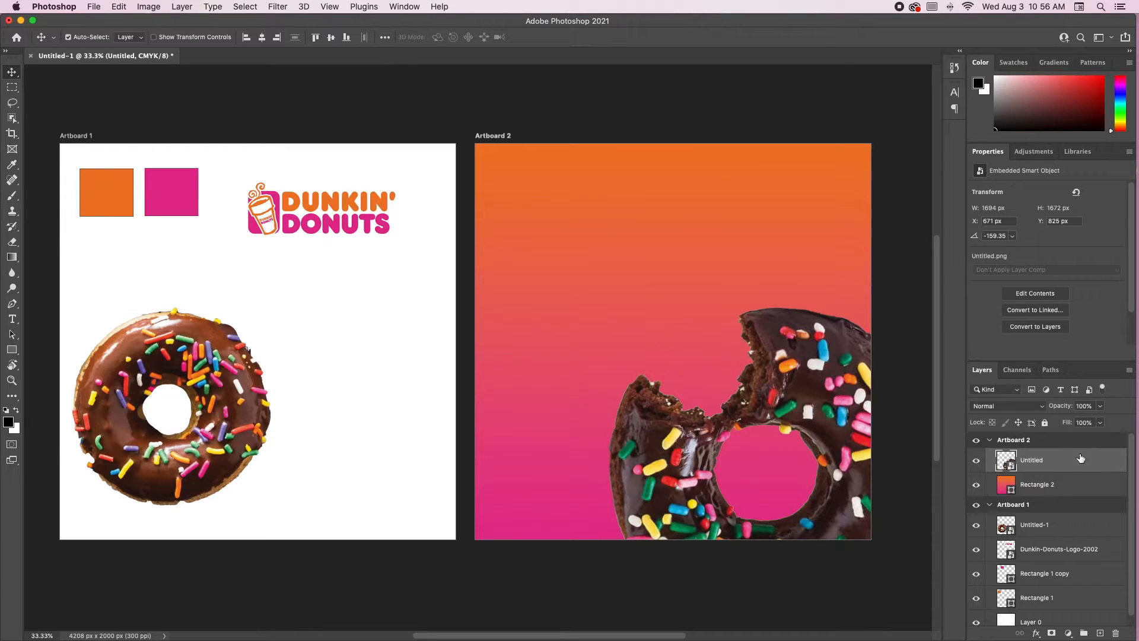
double_click(1059, 460)
drag(827, 289, 342, 164)
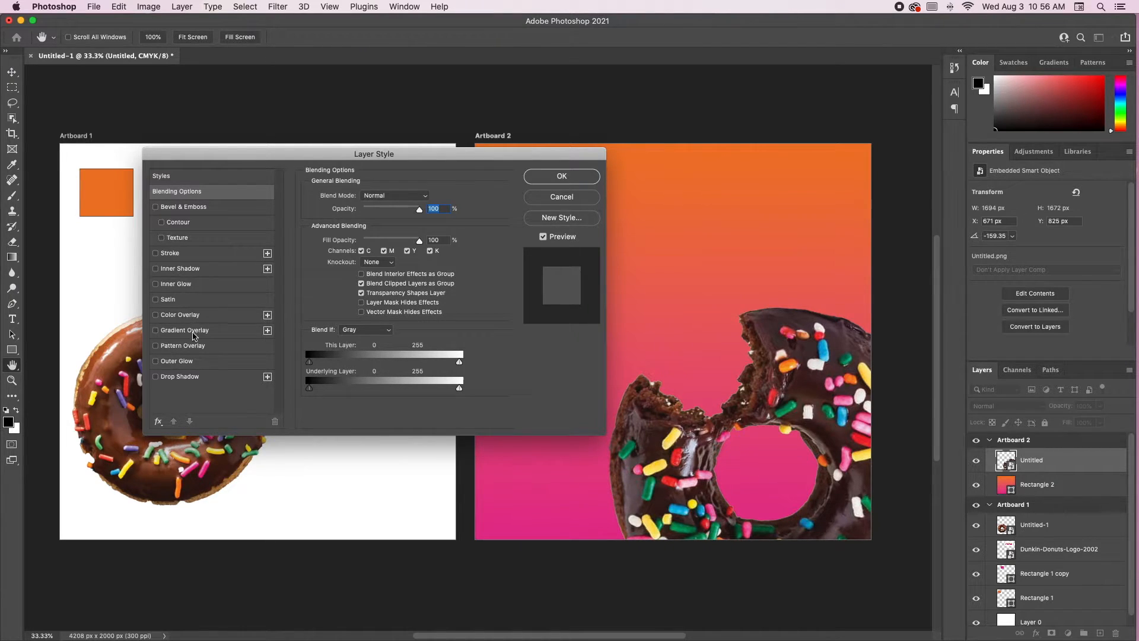
click(171, 377)
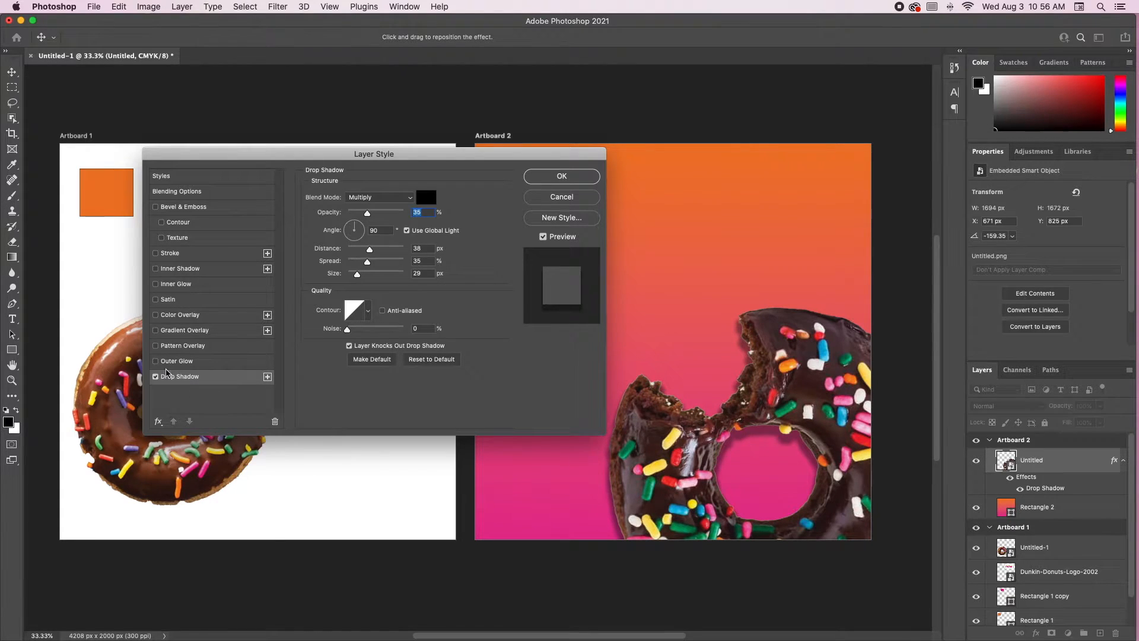
drag(326, 153, 291, 135)
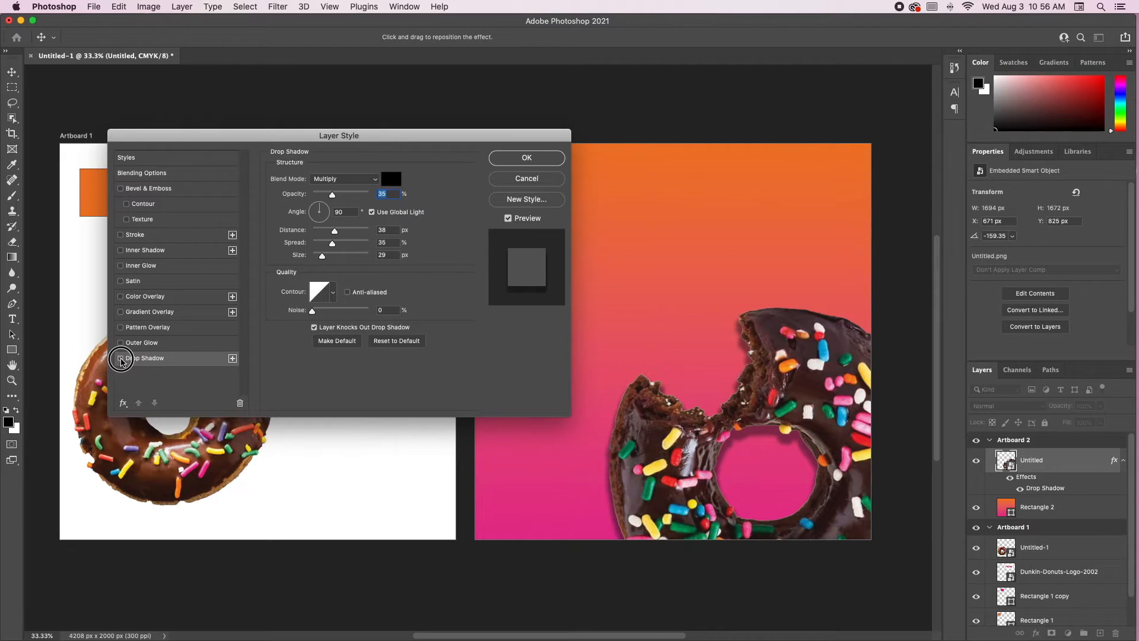
click(121, 359)
click(120, 359)
click(526, 158)
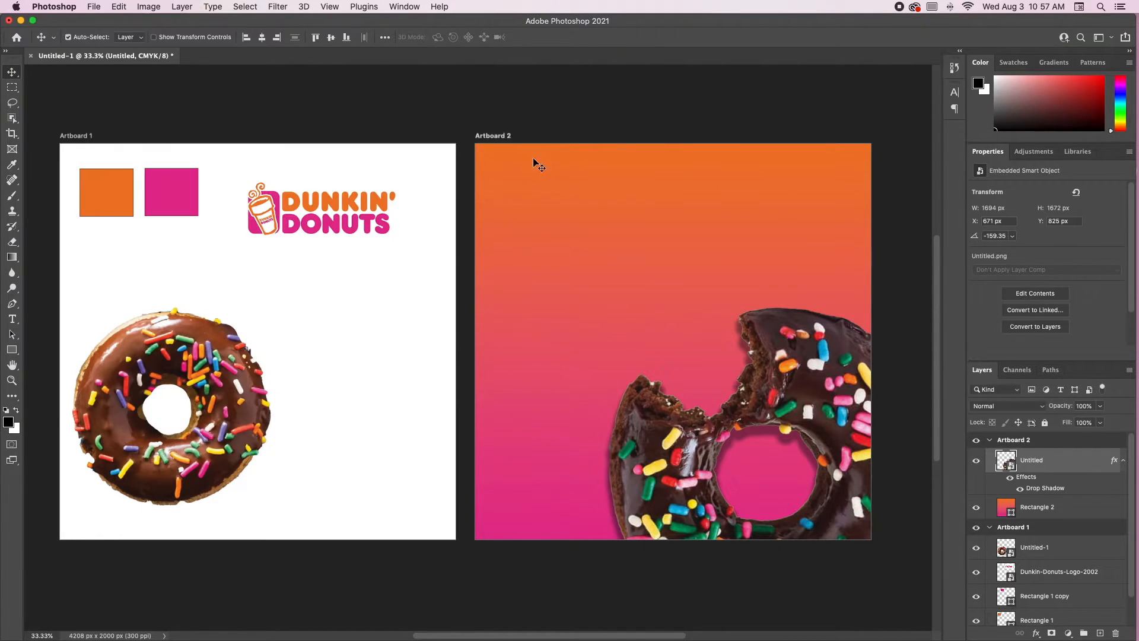
Try the bitten doughnut's drop shadow with 46% opacity, 71 px distance and 100% spread, and discard the changes.
double_click(1075, 463)
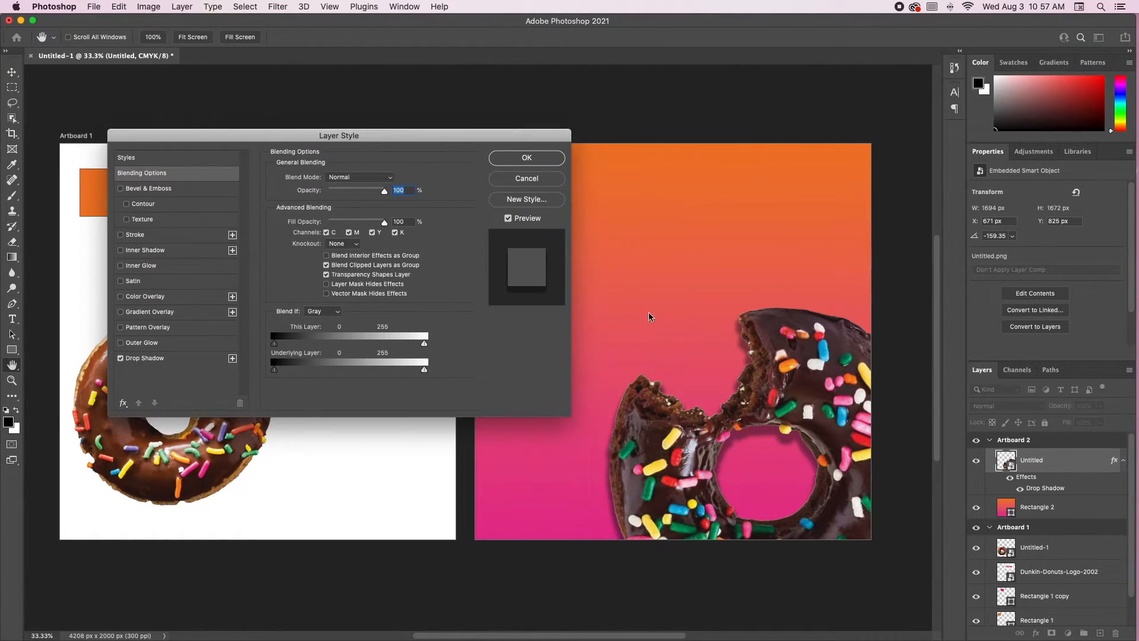
drag(297, 138, 266, 129)
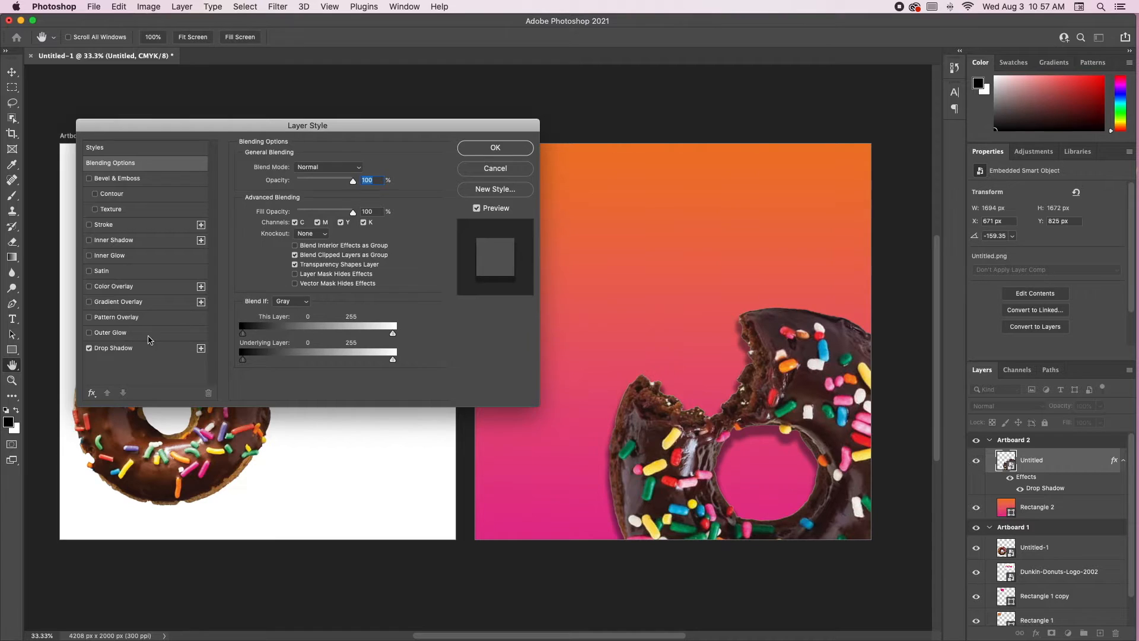
click(140, 348)
drag(301, 185, 340, 185)
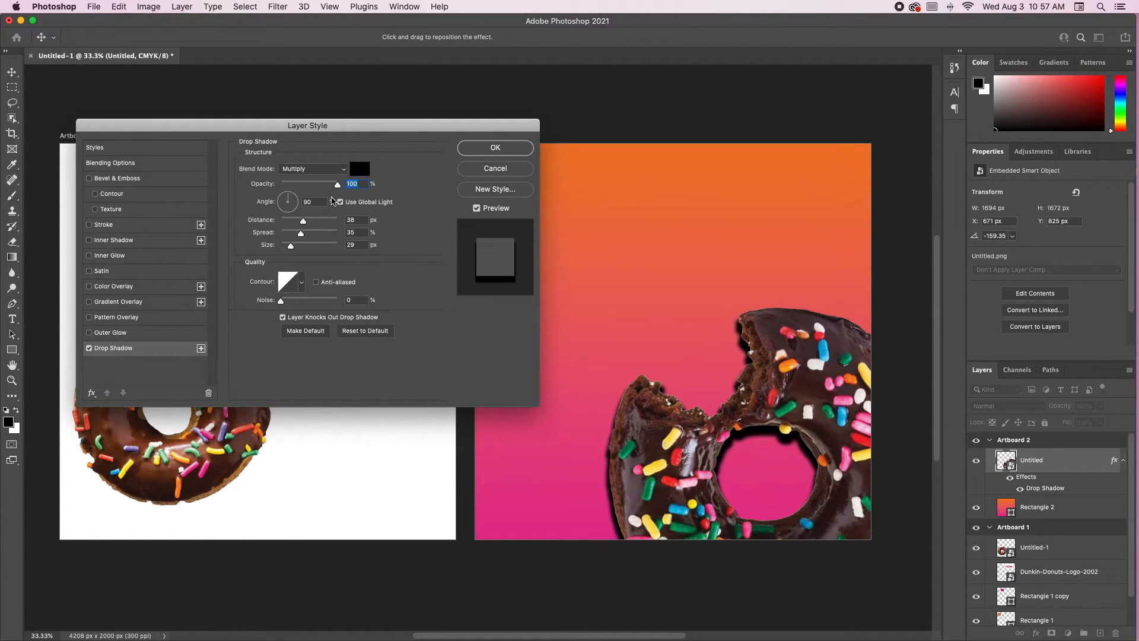
drag(337, 184, 304, 186)
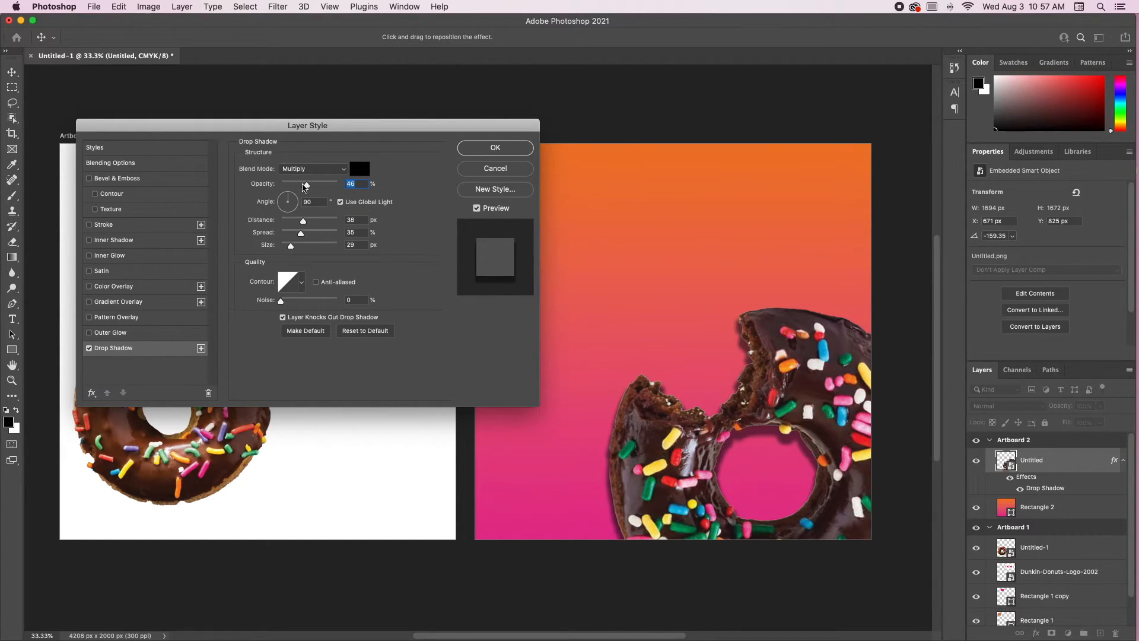
drag(305, 224, 290, 245)
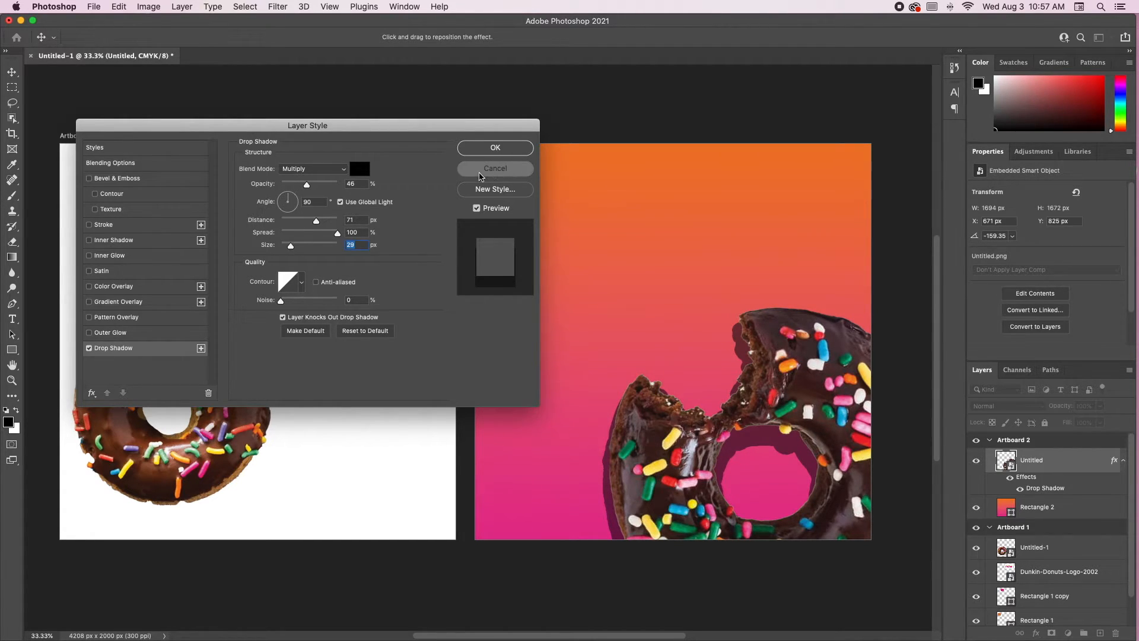
click(482, 172)
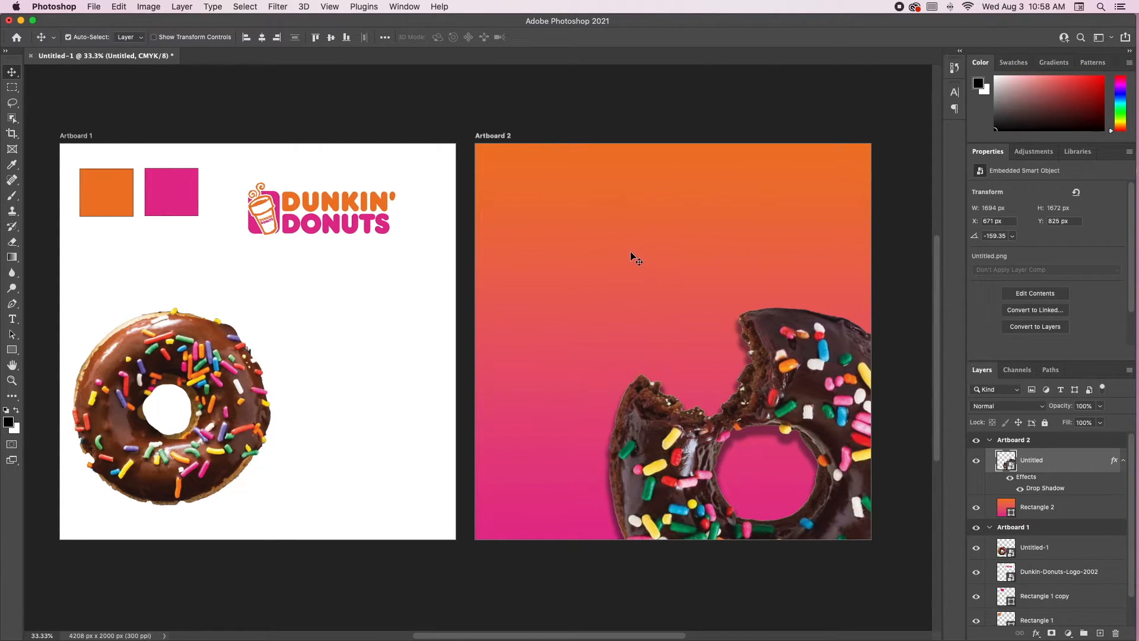
Start a text layer near the top of Artboard 2 and browse the available fonts for its placeholder text.
click(12, 319)
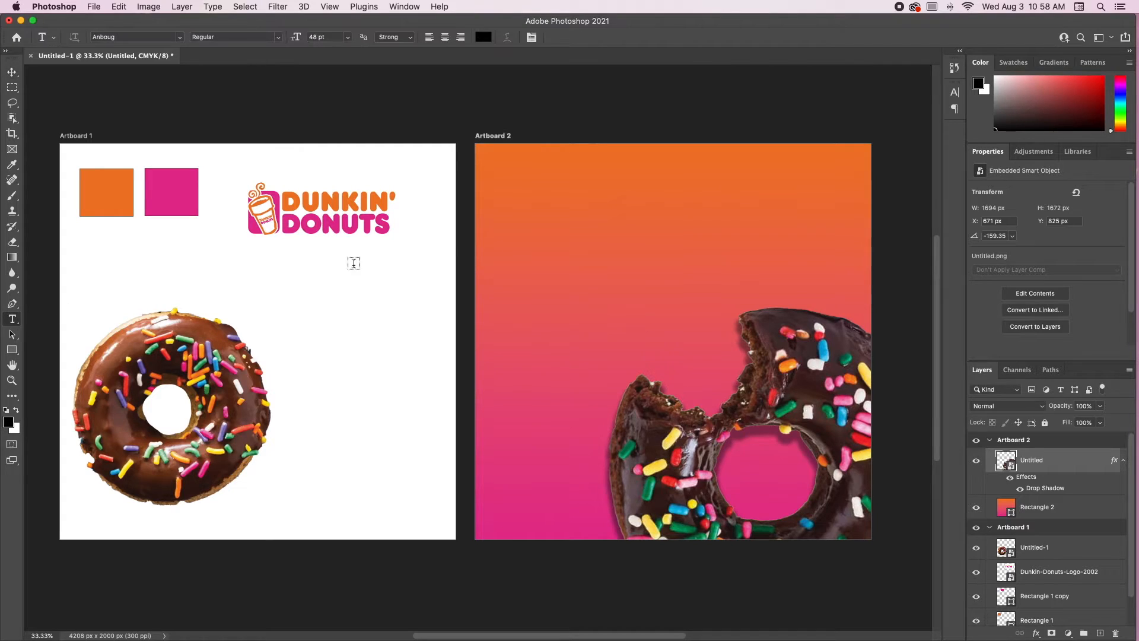
click(531, 182)
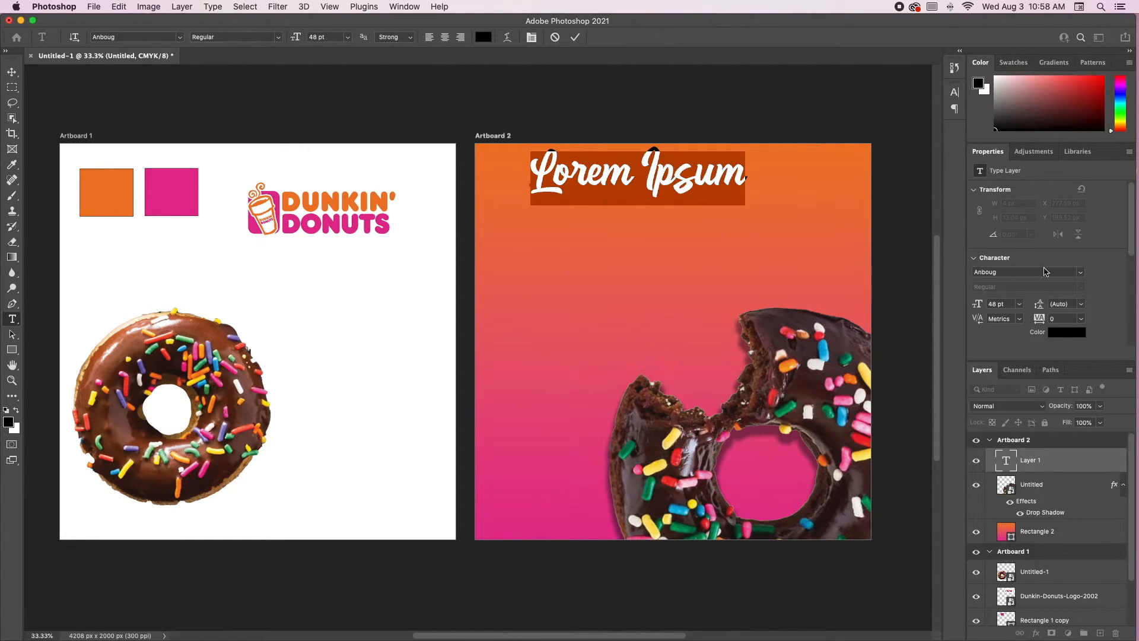
click(1080, 272)
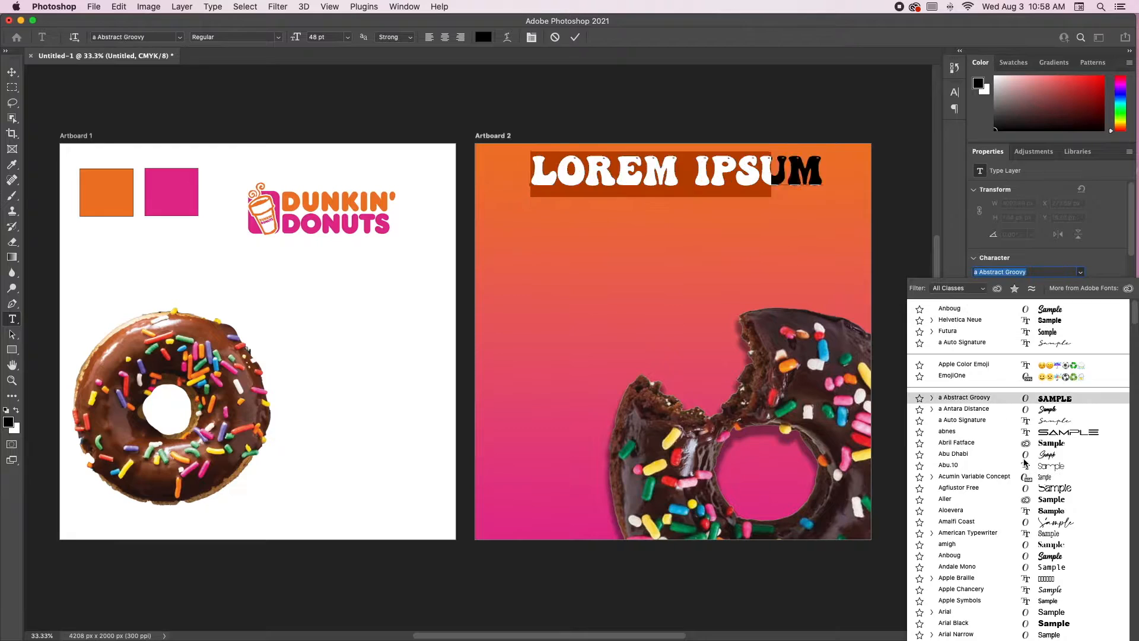
scroll(998, 456, down, 10)
scroll(999, 455, up, 10)
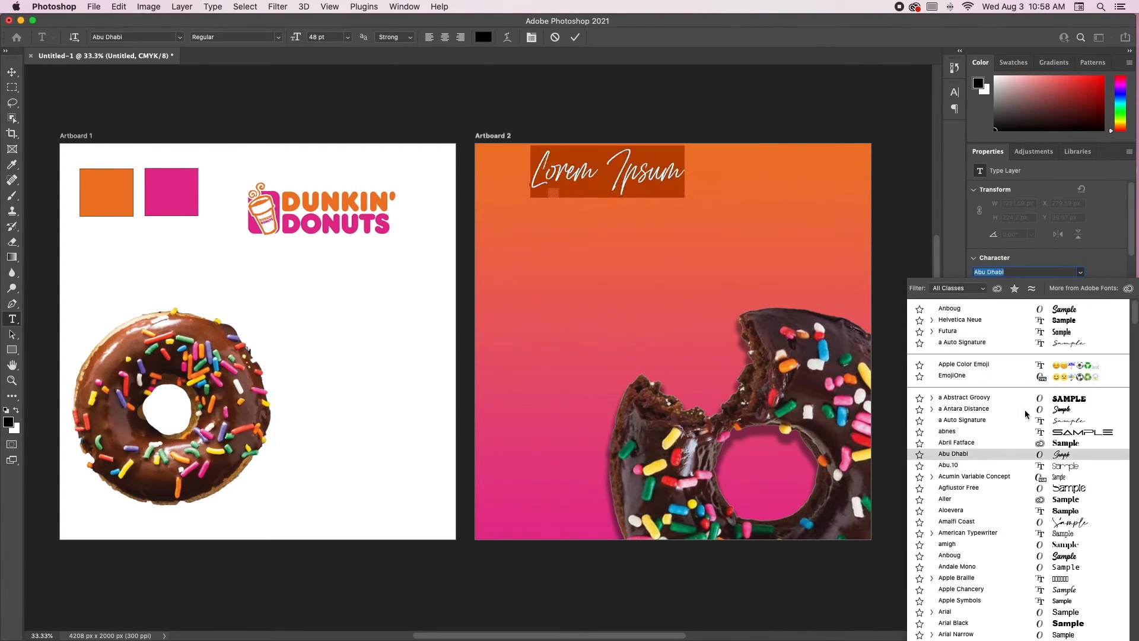
click(1124, 271)
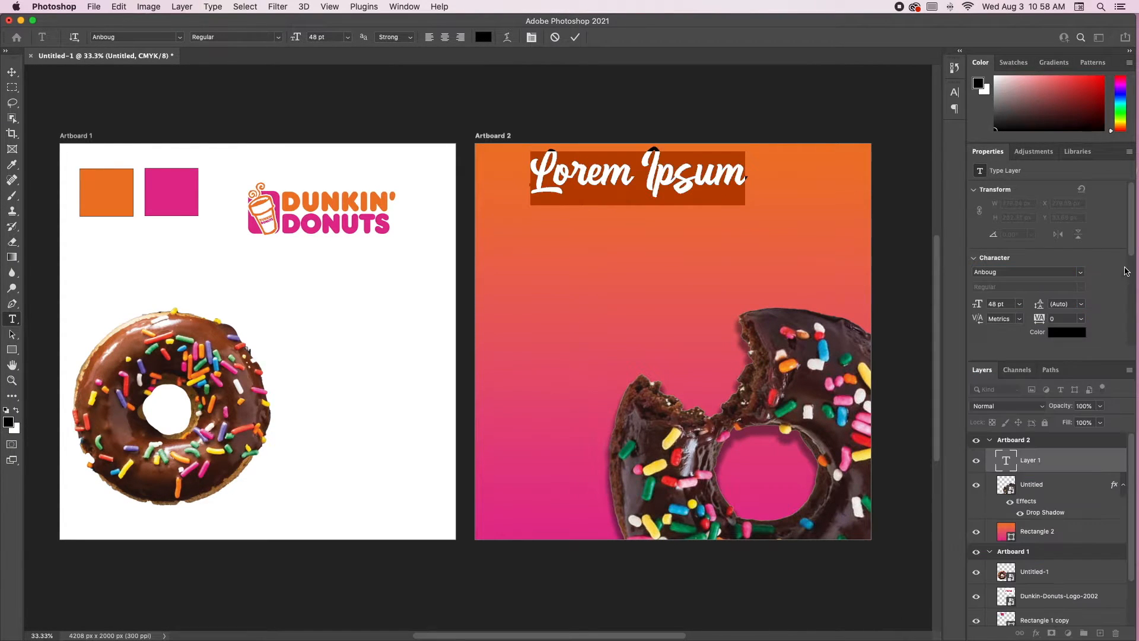
Find the Dunkin typeface and set the placeholder text on Artboard 2 to Dunkin Bold.
click(955, 109)
click(836, 88)
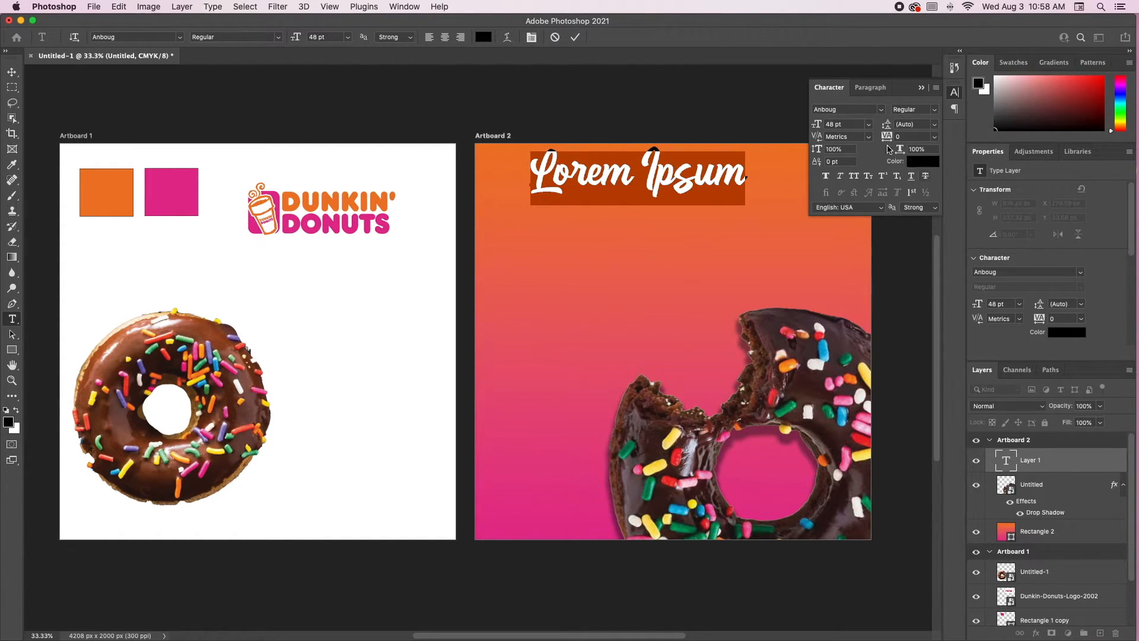
click(881, 110)
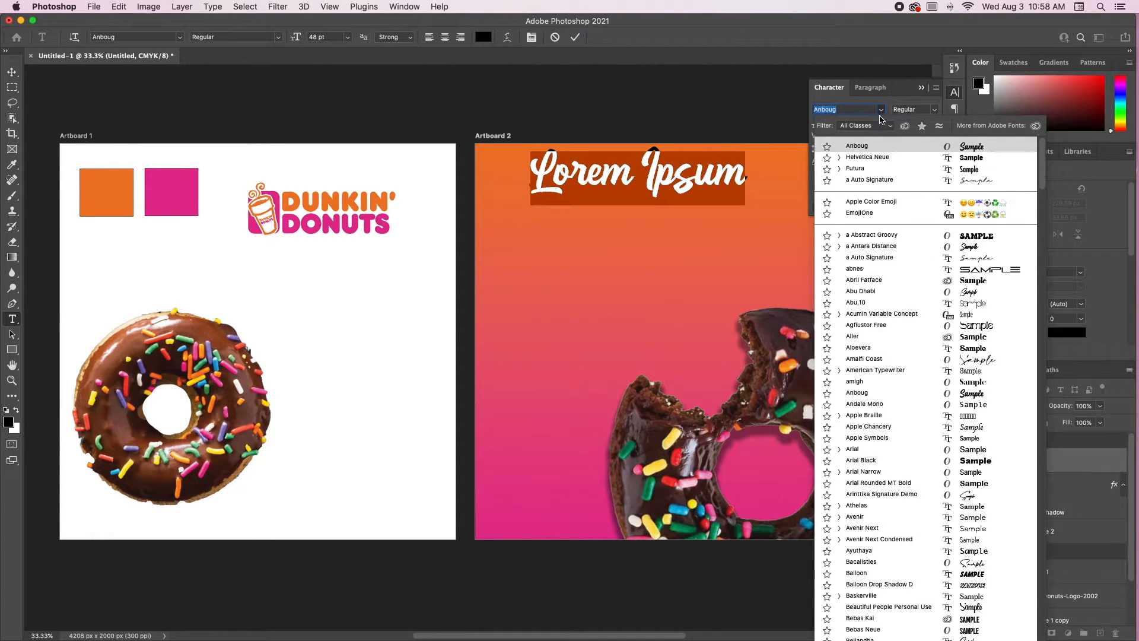
scroll(909, 315, down, 5)
scroll(909, 320, down, 5)
scroll(909, 320, down, 1)
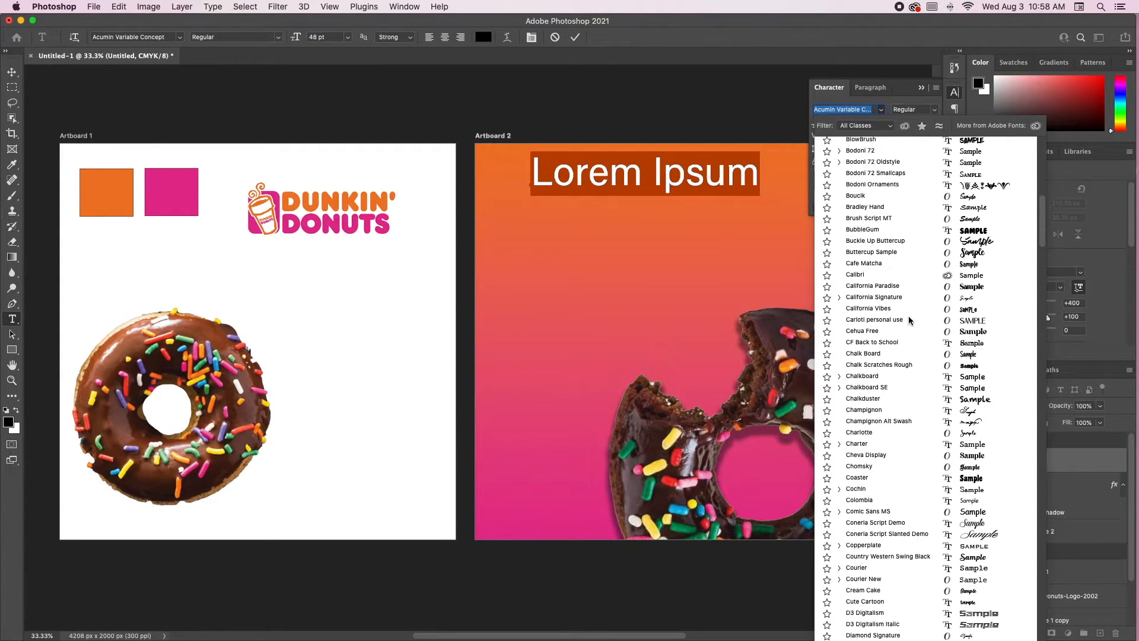
text(du)
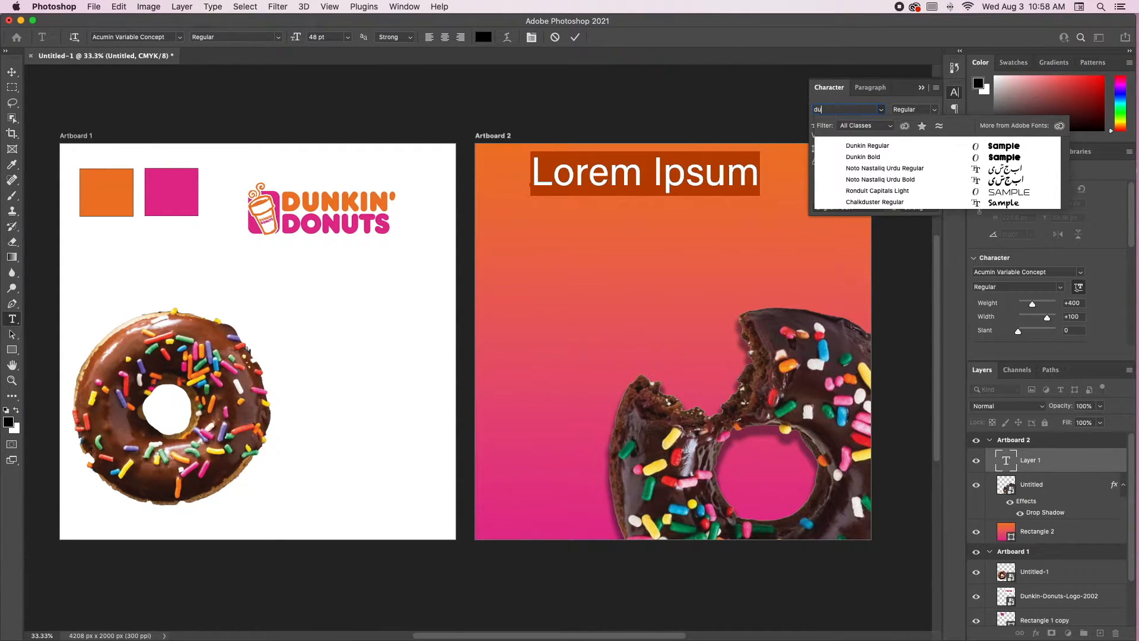
click(871, 161)
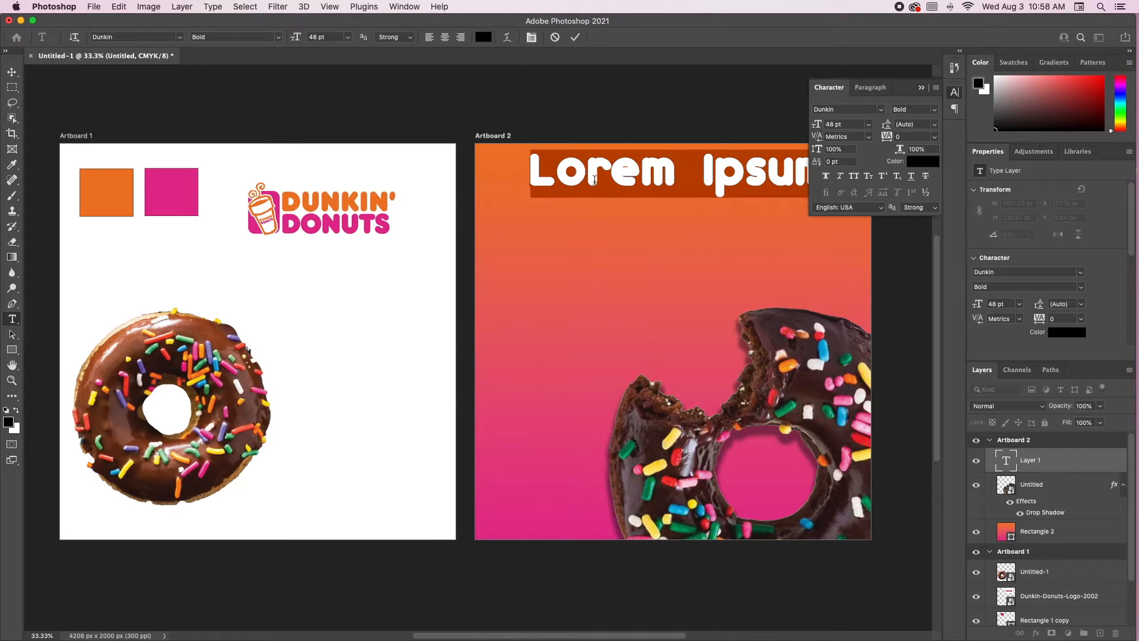
Replace the placeholder text with "Dunkin'" and format it in All Caps.
text(Dun)
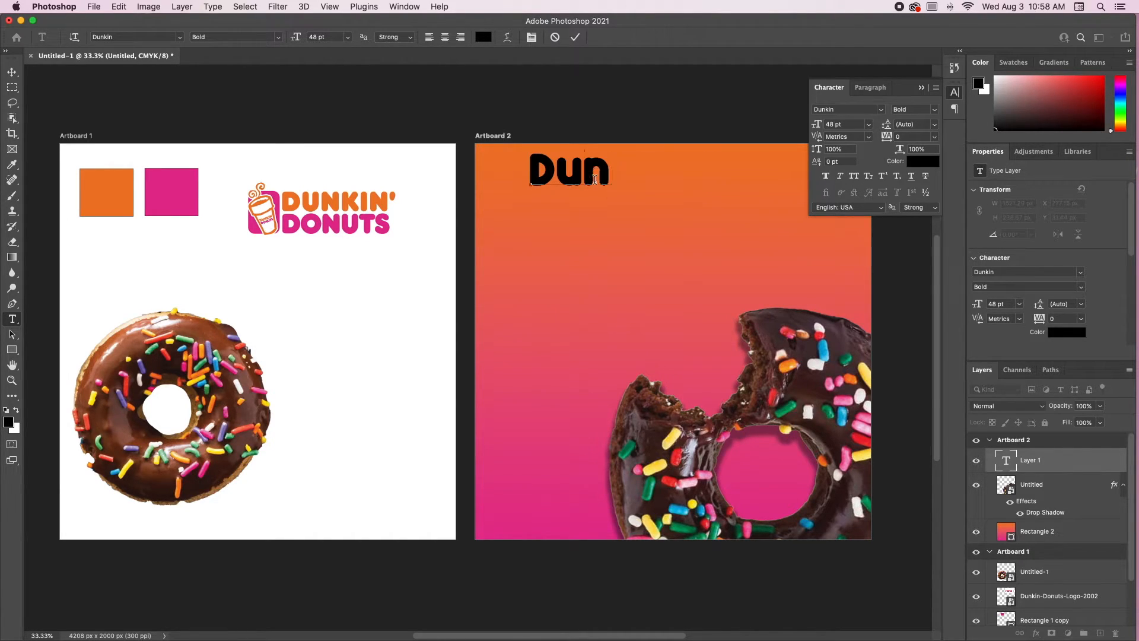
text(kin)
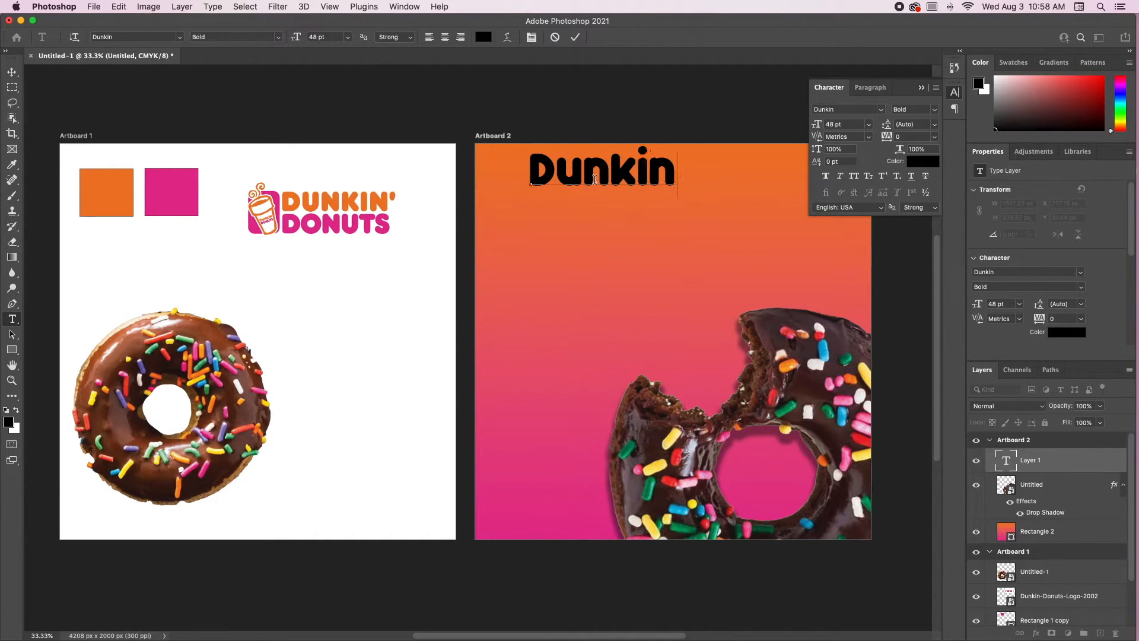
text(')
click(564, 125)
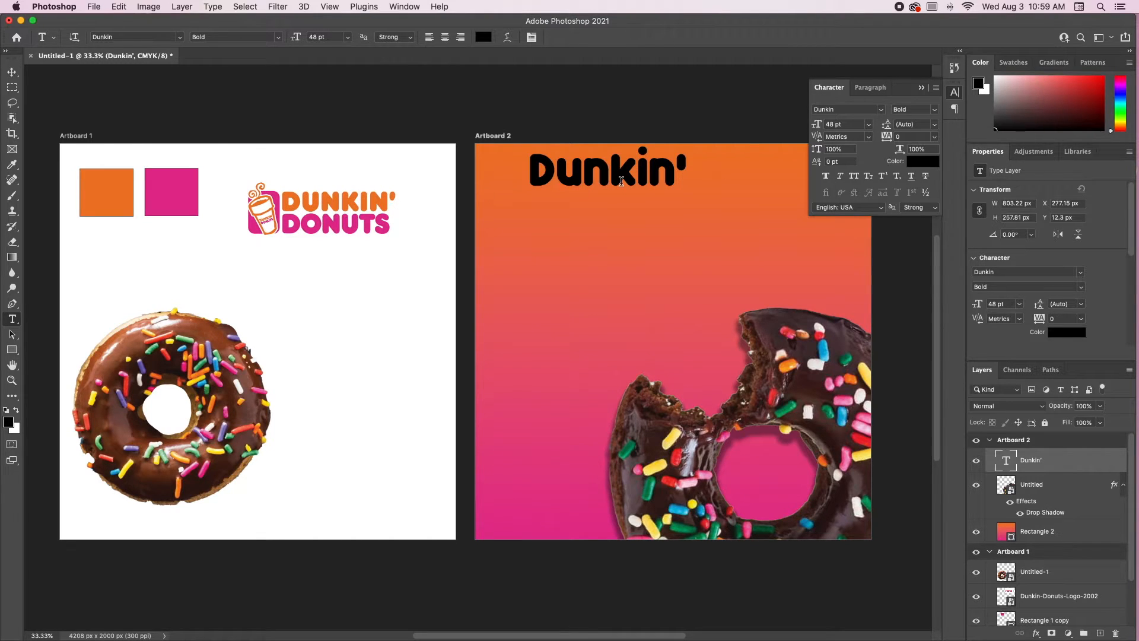
key(v)
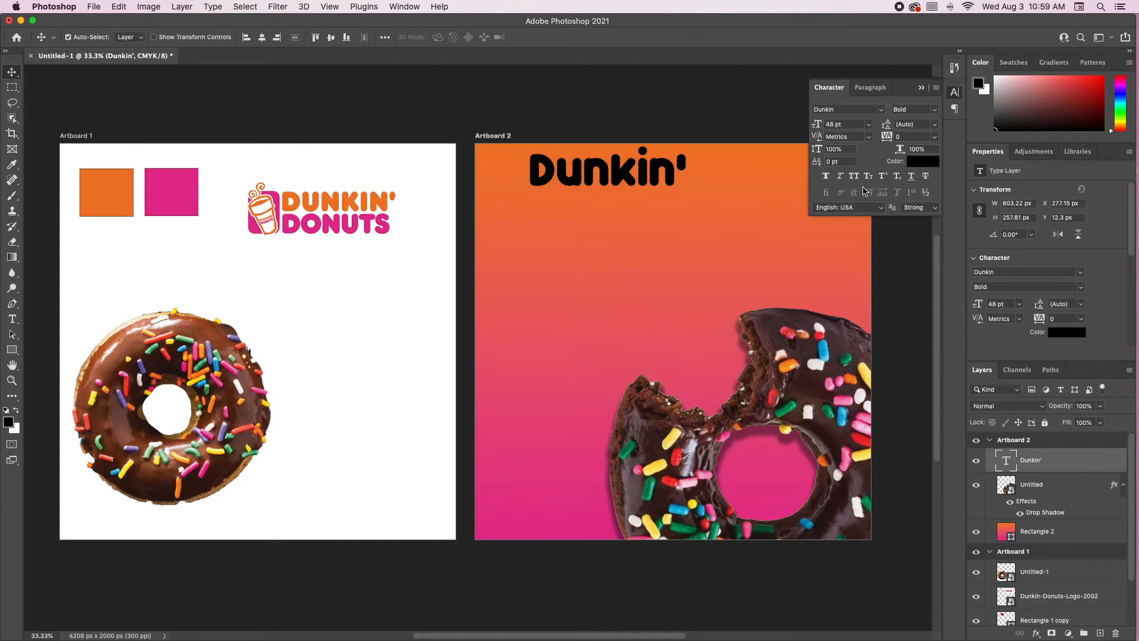
scroll(868, 191, left, 1)
scroll(855, 179, down, 2)
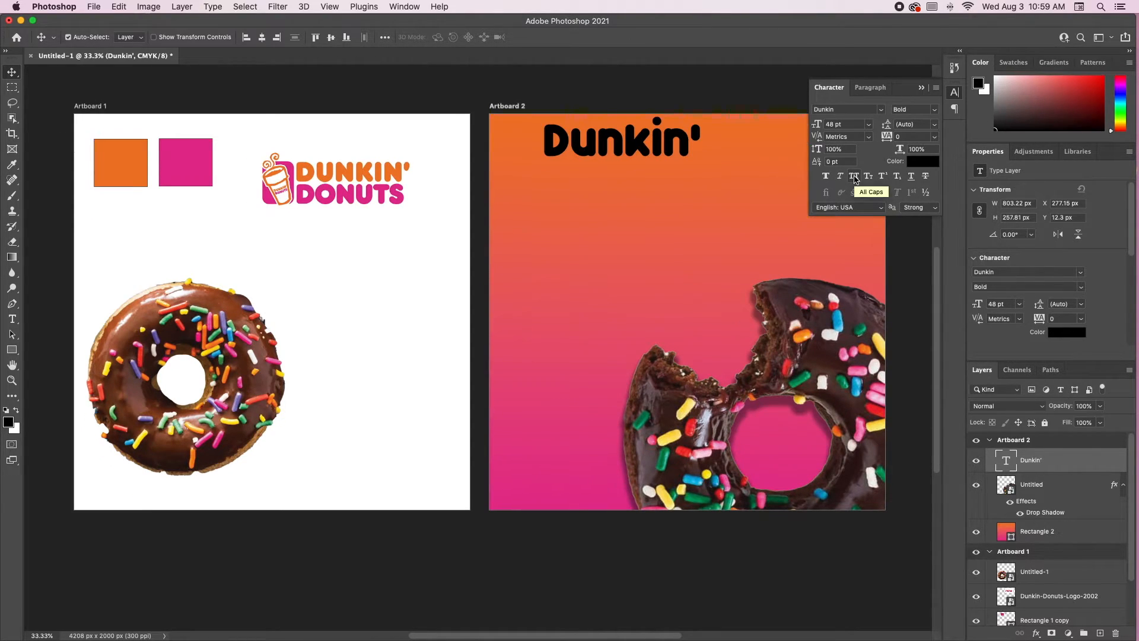
click(854, 176)
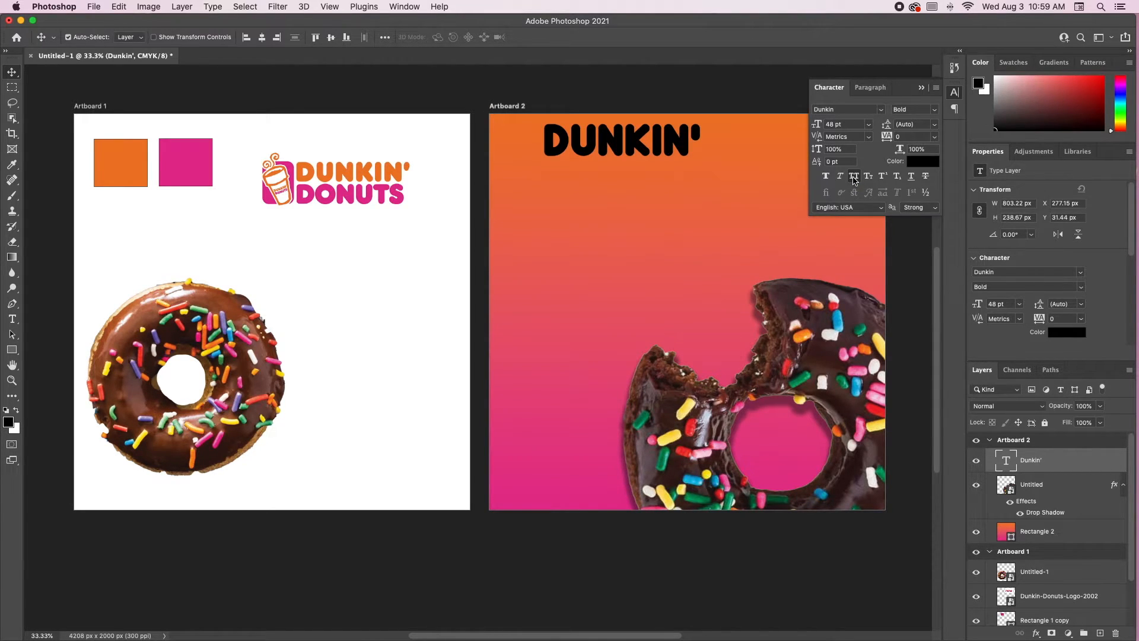
Scale the DUNKIN' text to 198.87% and position it across the top of Artboard 2.
scroll(596, 142, up, 3)
drag(635, 189, 712, 204)
key(ctrl+t)
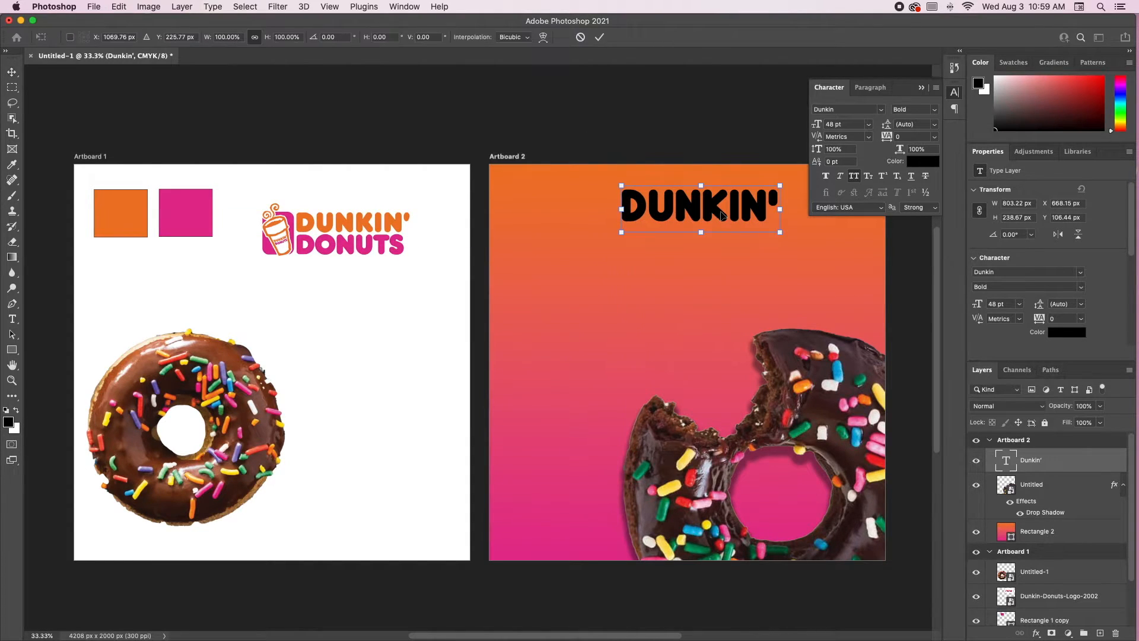
drag(778, 229, 902, 267)
drag(630, 264, 589, 278)
drag(729, 235, 679, 220)
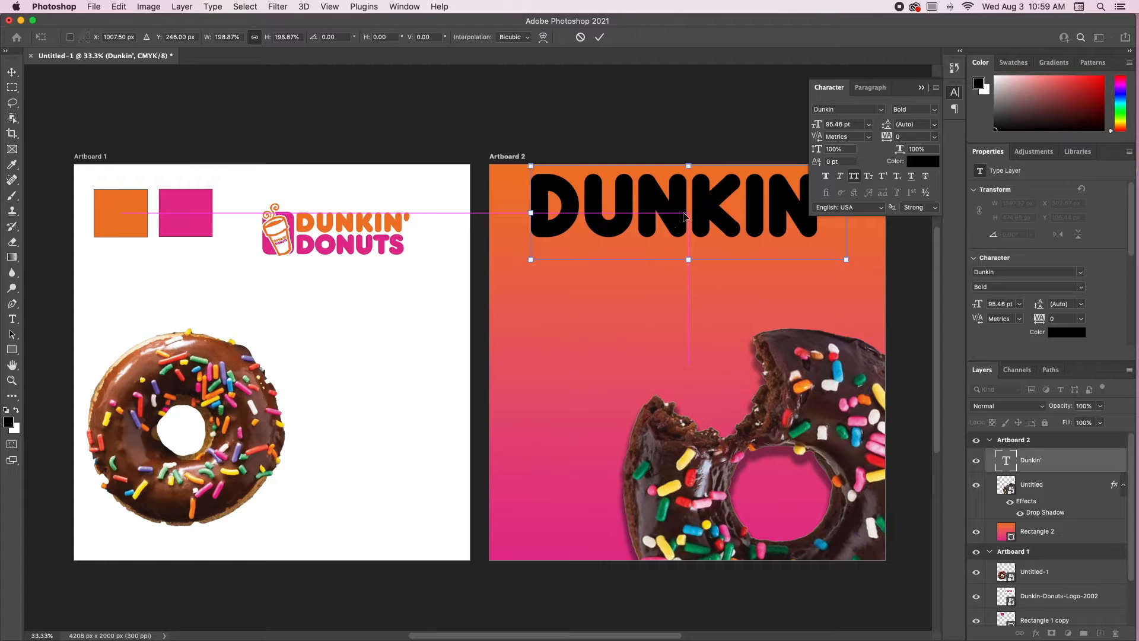
key(Return)
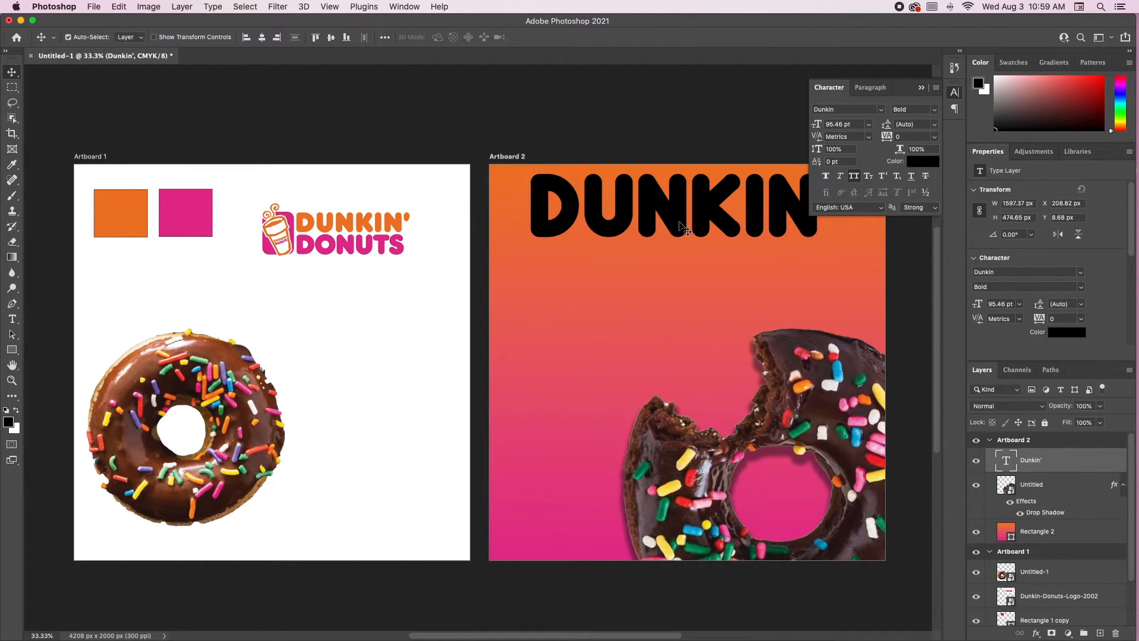
Align the DUNKIN' text to the horizontal center of Artboard 2.
scroll(731, 199, right, 5)
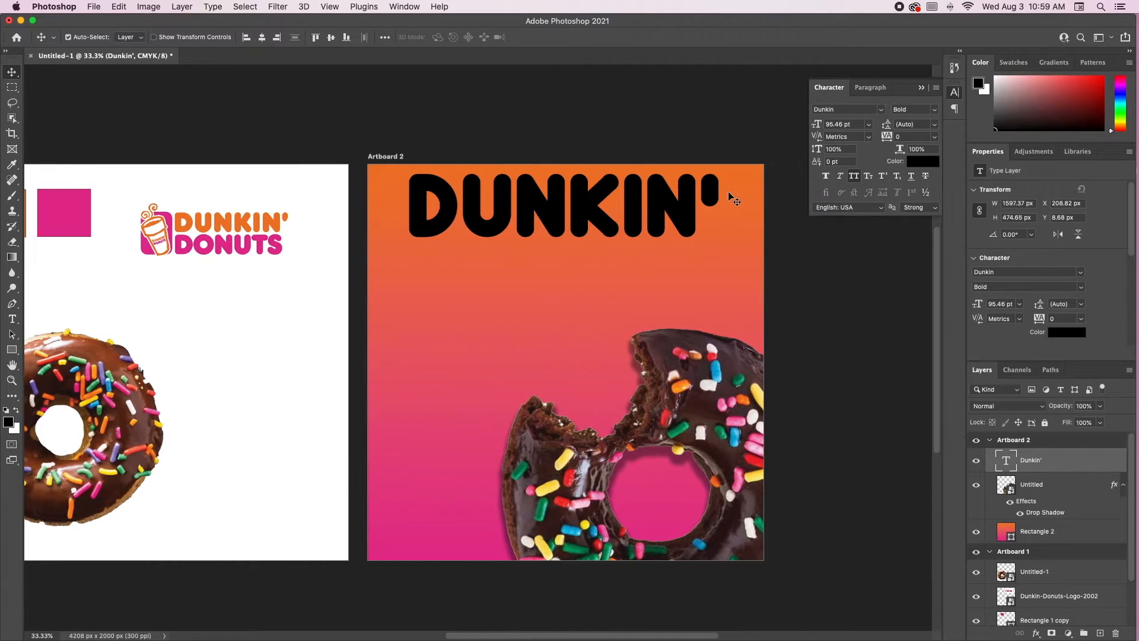
click(923, 89)
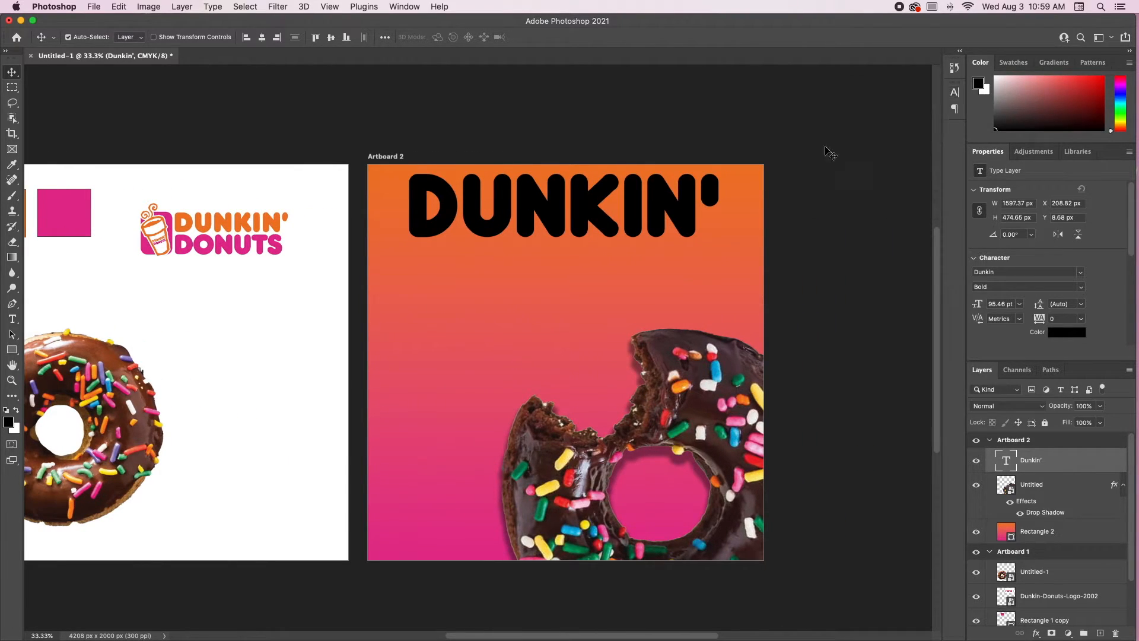
scroll(803, 170, down, 1)
scroll(803, 170, right, 1)
scroll(689, 173, right, 1)
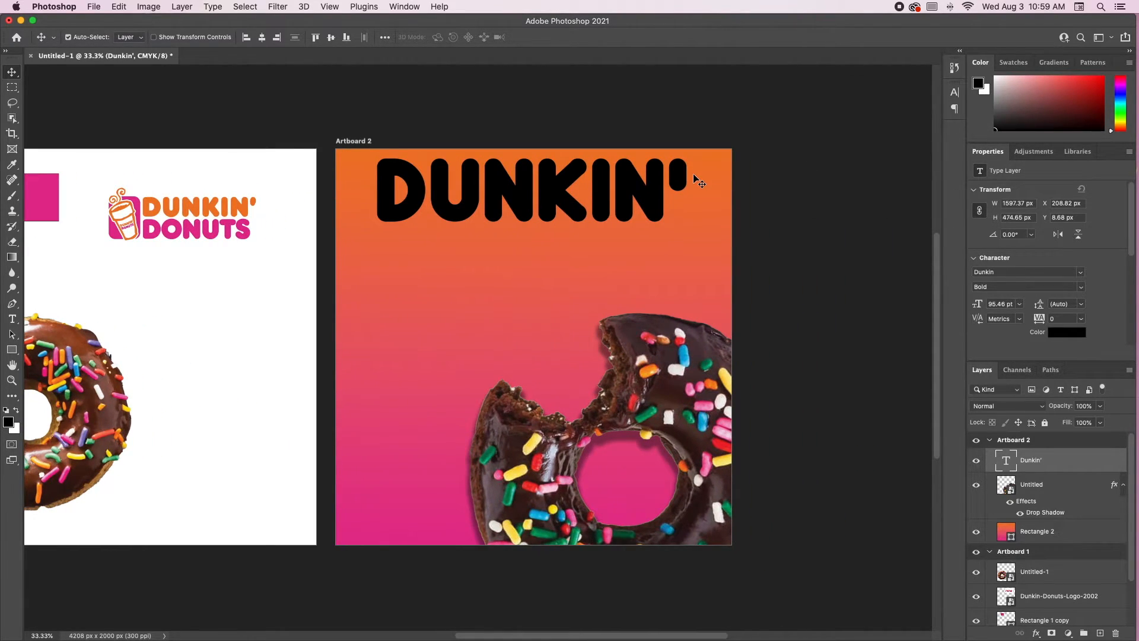
scroll(694, 179, right, 2)
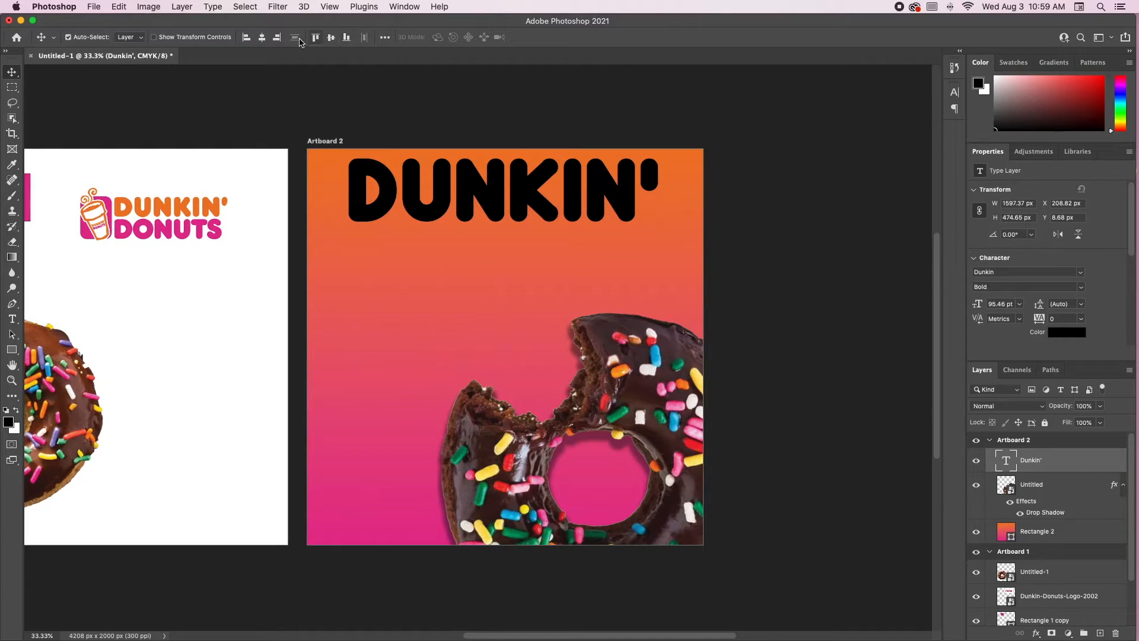
click(263, 39)
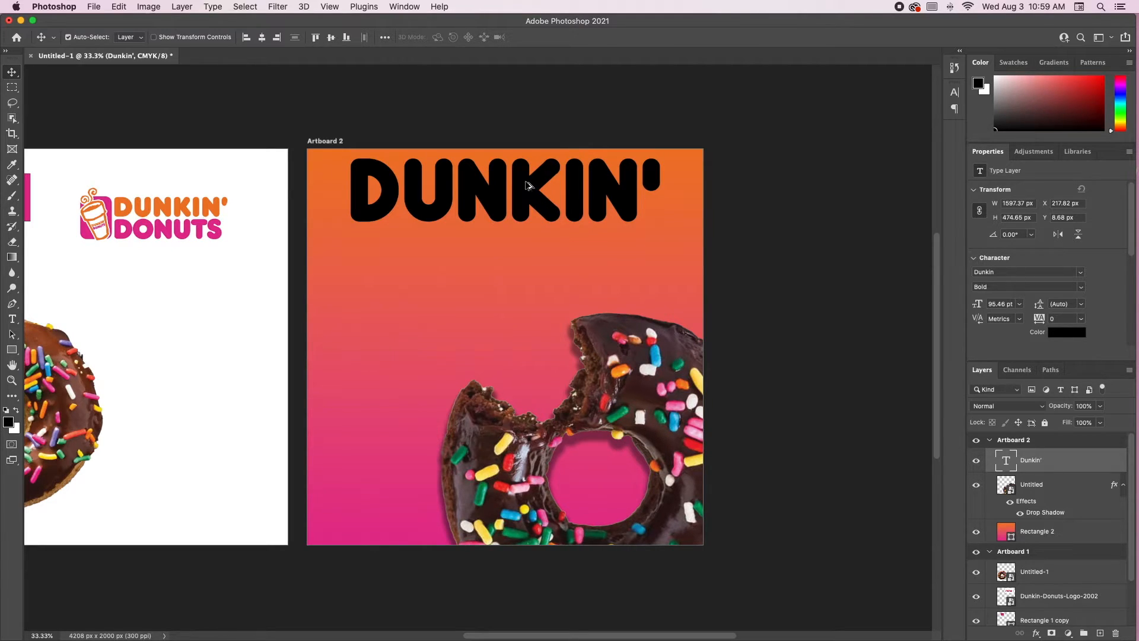
Duplicate the DUNKIN' text directly below the original and change the copy's wording to "ON US!".
drag(526, 185, 525, 250)
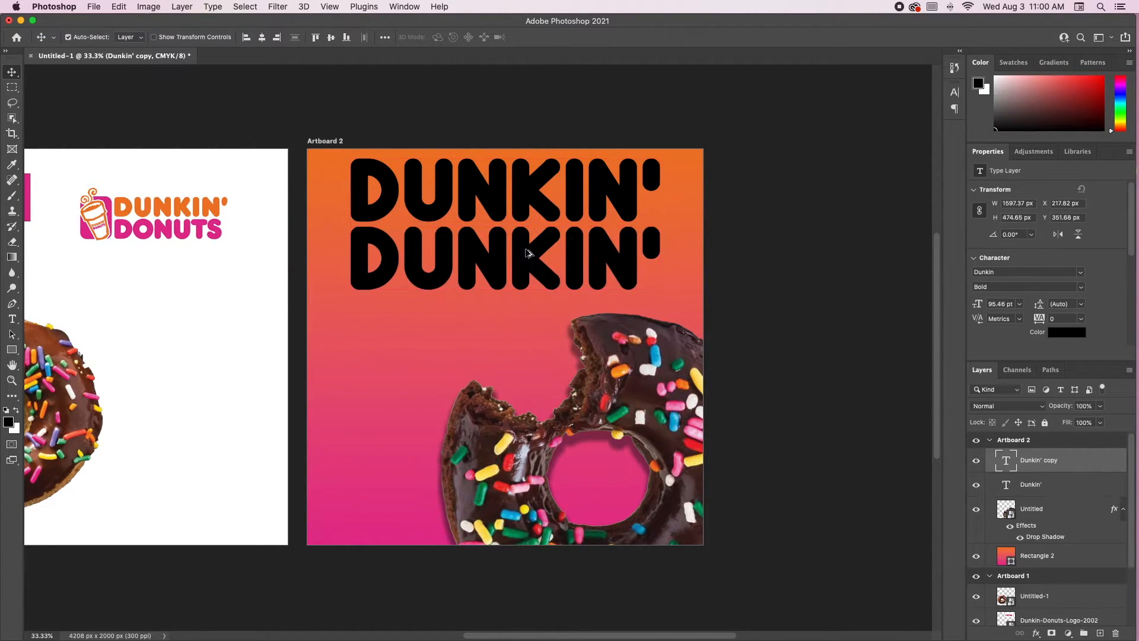
double_click(532, 248)
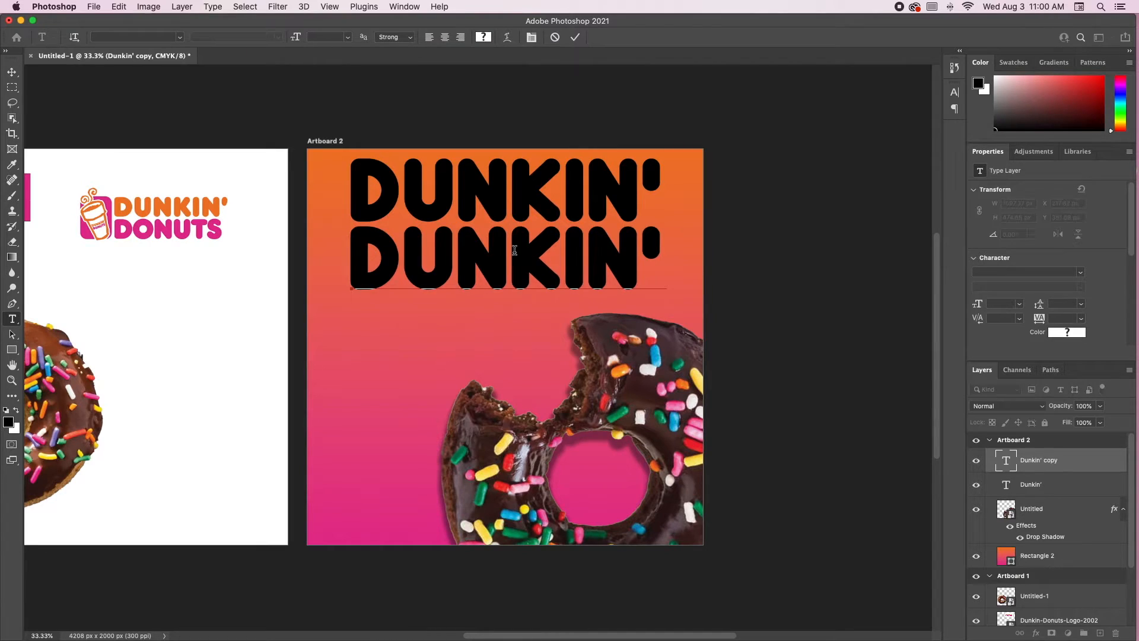
drag(356, 247, 717, 238)
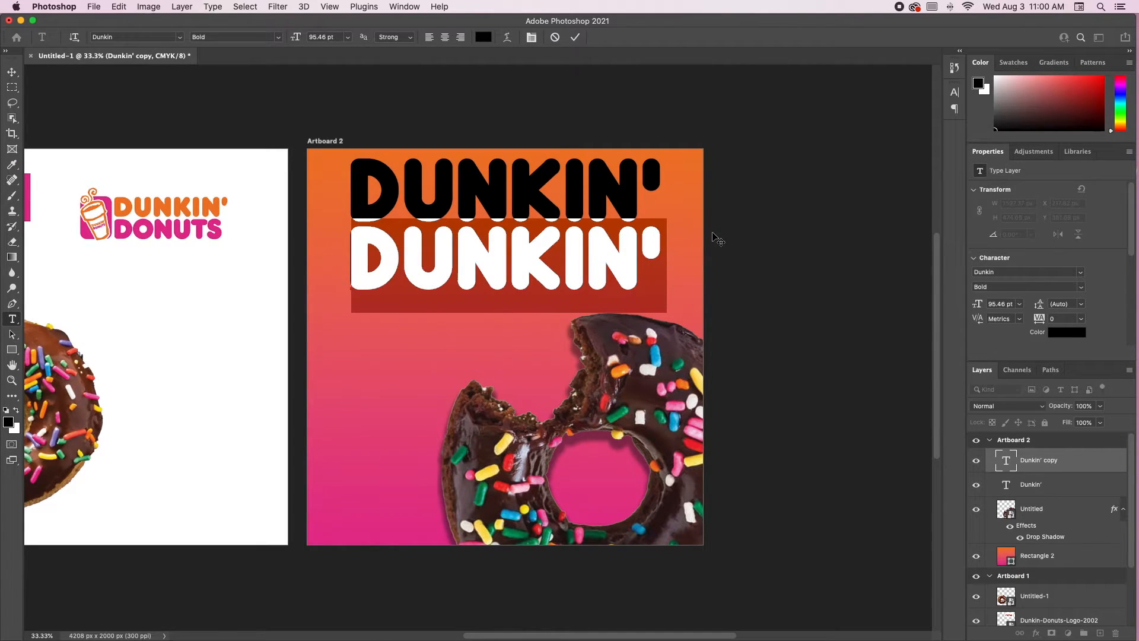
text(ON  US)
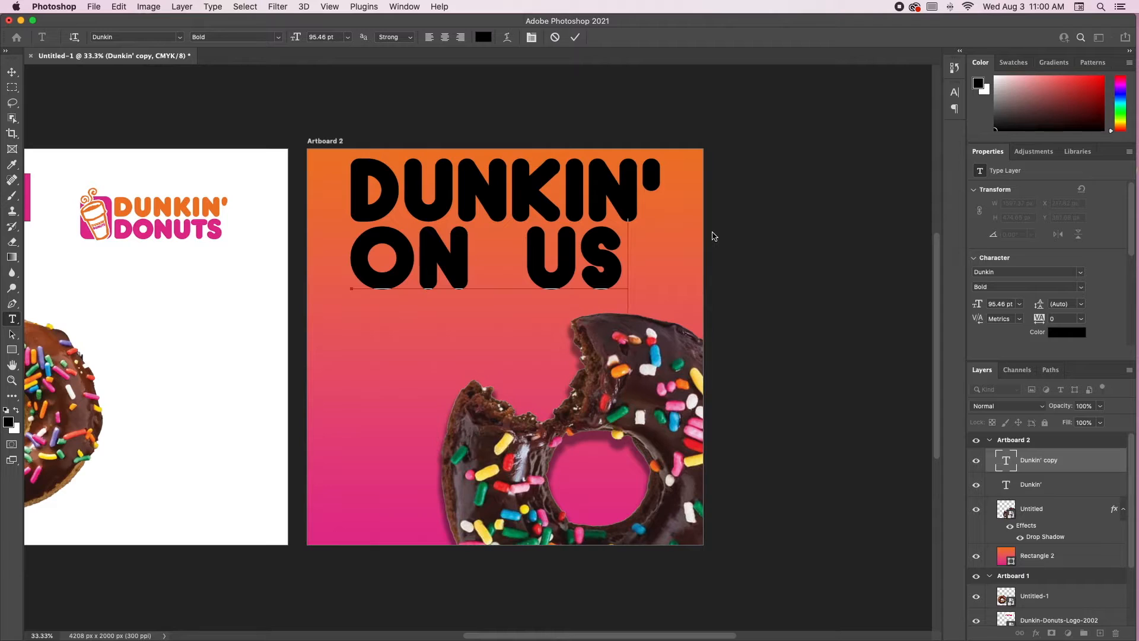
text(!)
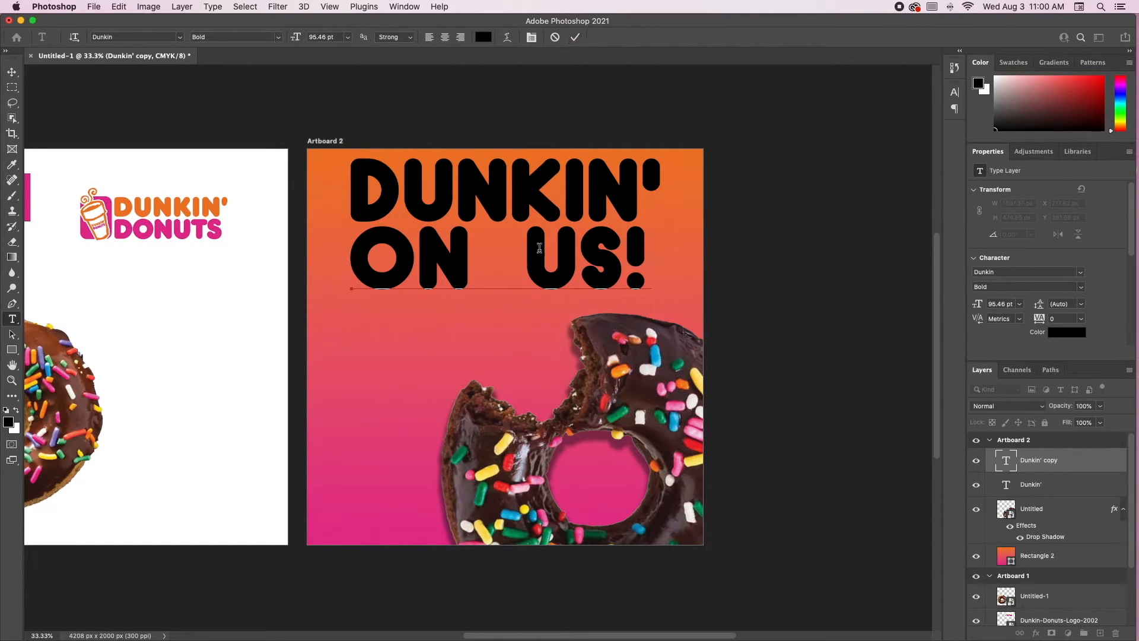
click(576, 38)
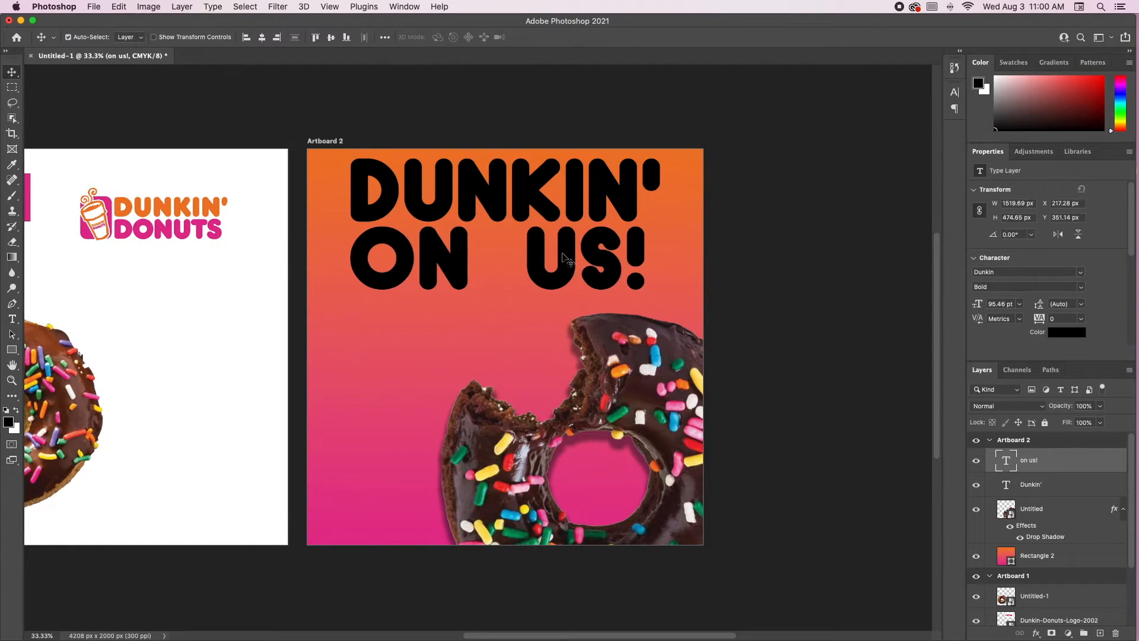
Set the tracking of the characters from N to U in "ON US!" to -40.
triple_click(542, 267)
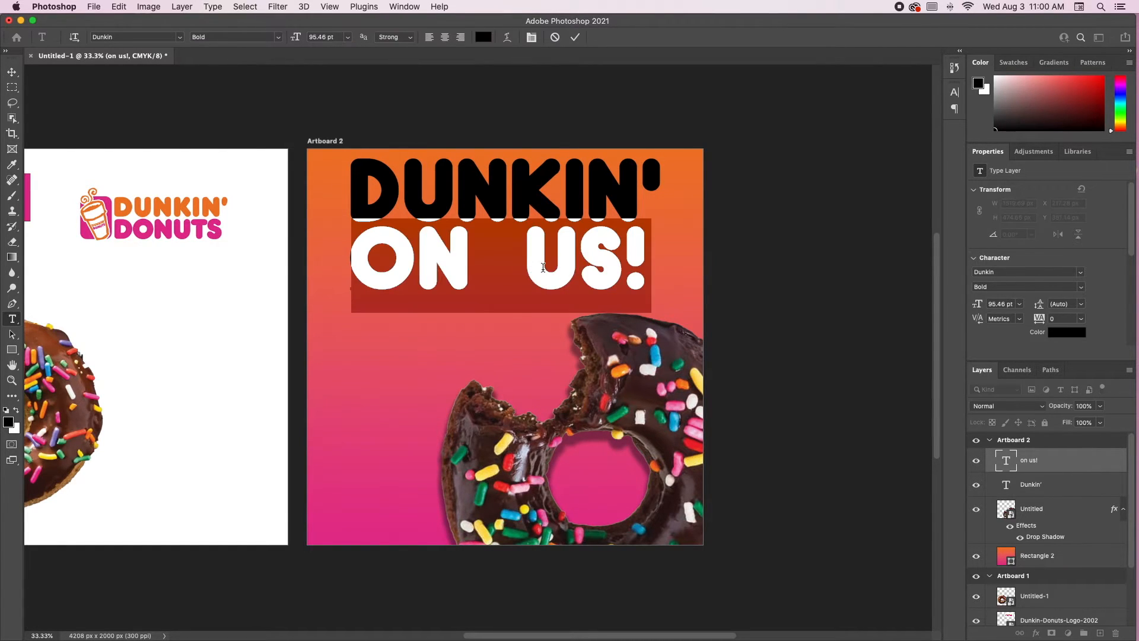
click(581, 268)
double_click(547, 271)
click(473, 268)
drag(420, 265, 565, 266)
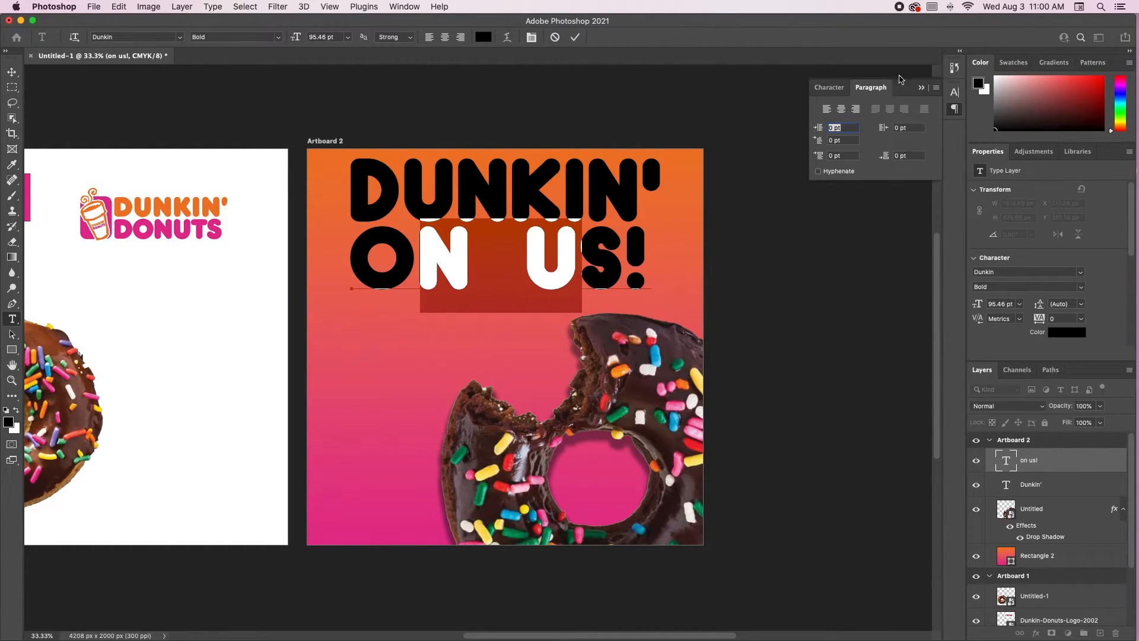
click(829, 87)
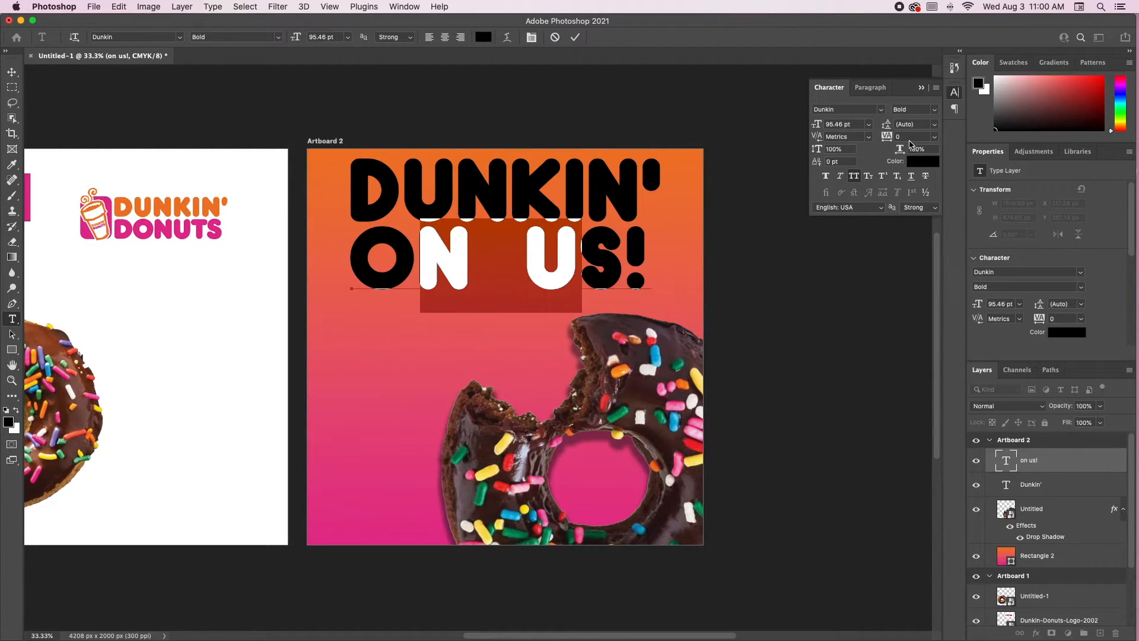
click(935, 139)
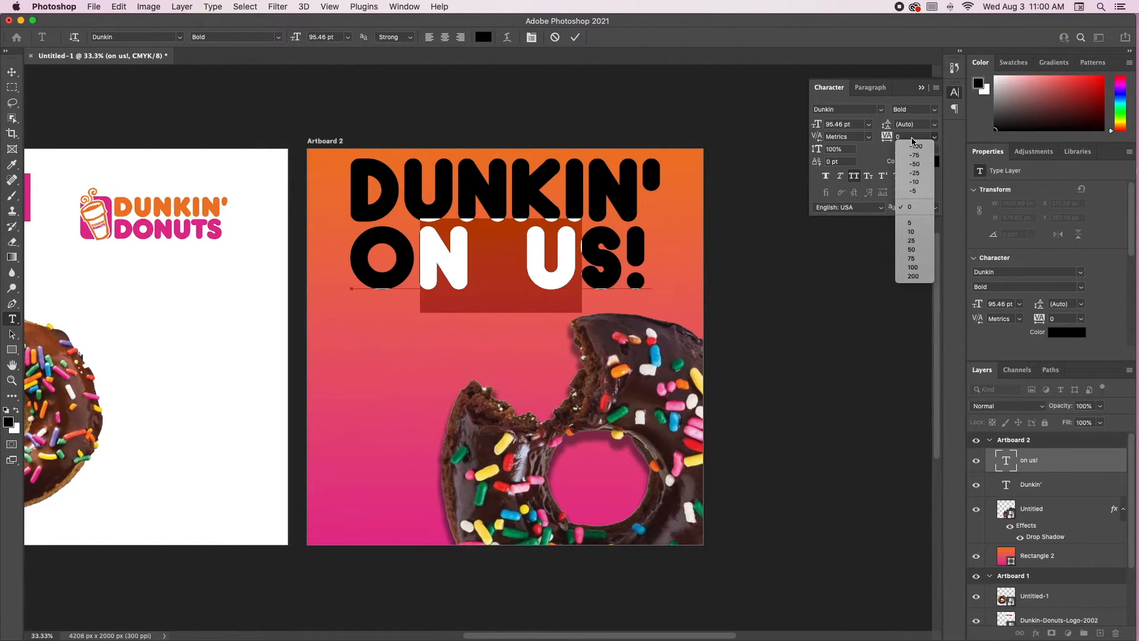
click(910, 138)
text(-40)
key(Return)
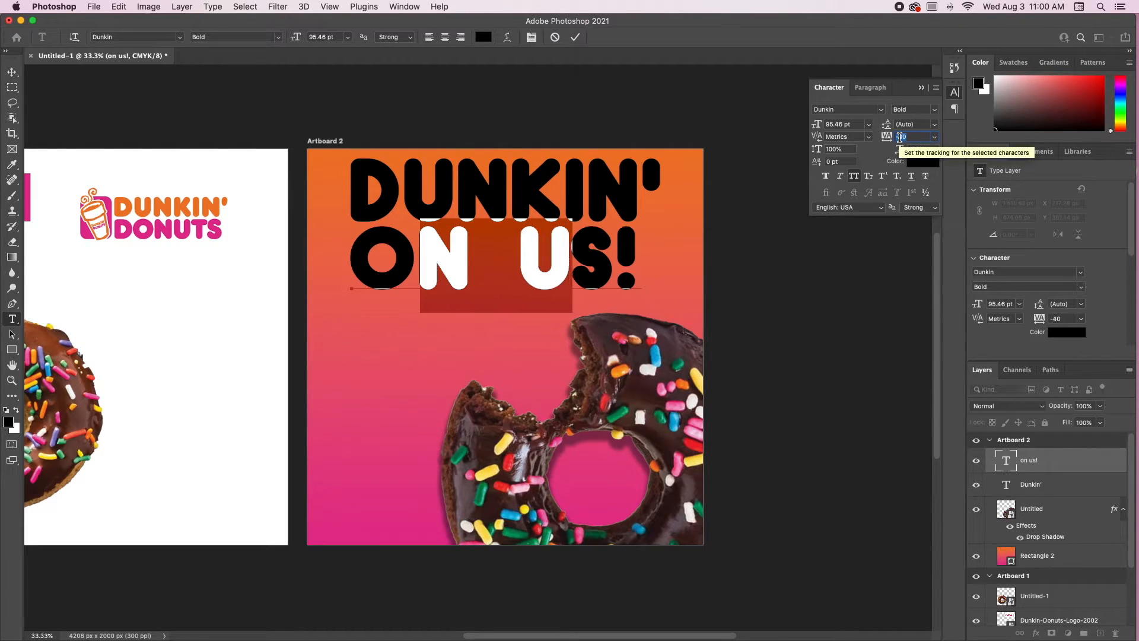
Tighten the tracking of the characters from N to U in "ON US!" to -280.
key(Down)
key(Down)
key(Down)
key(Down)
key(Down)
key(Down)
key(Down)
key(Down)
key(Down)
key(Down)
key(Down)
key(Down)
key(Down)
key(Down)
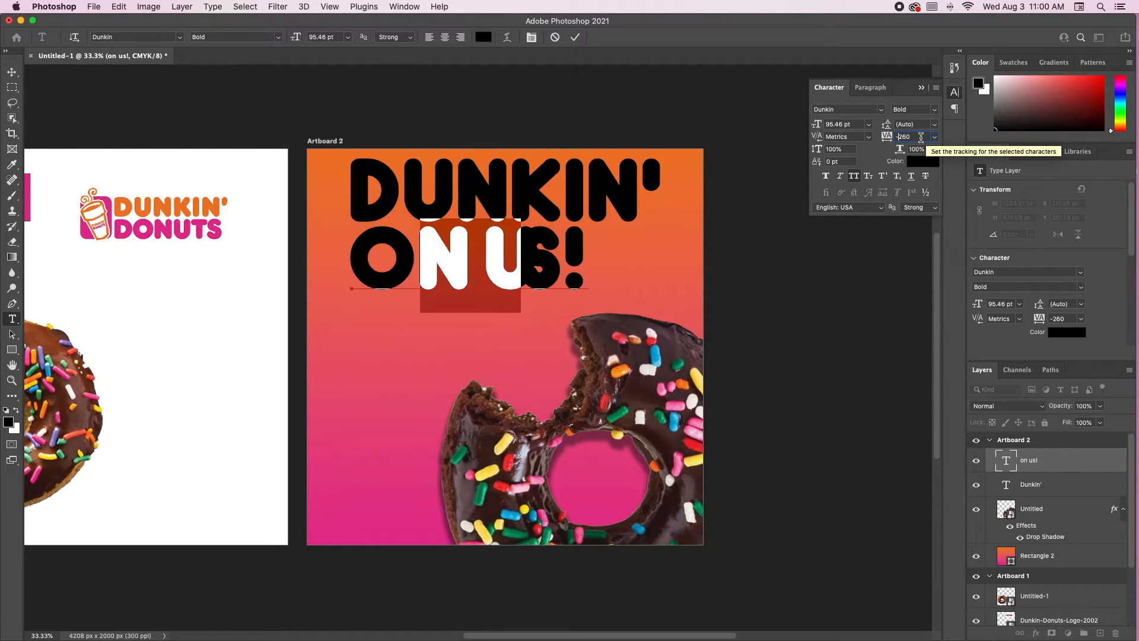
key(Down)
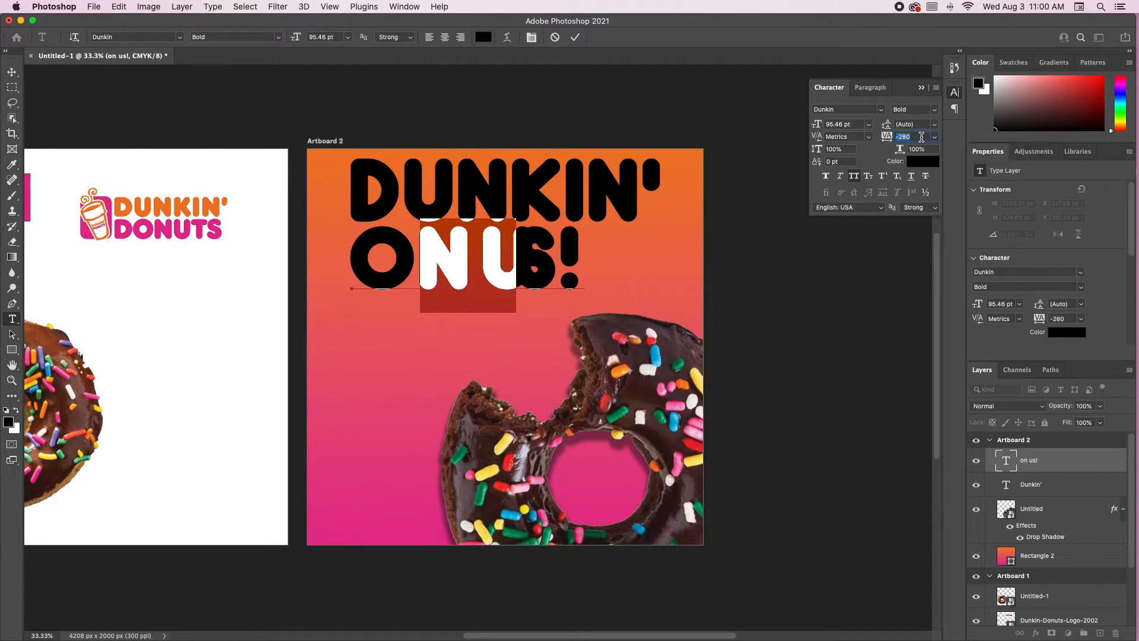
key(Down)
key(Down)
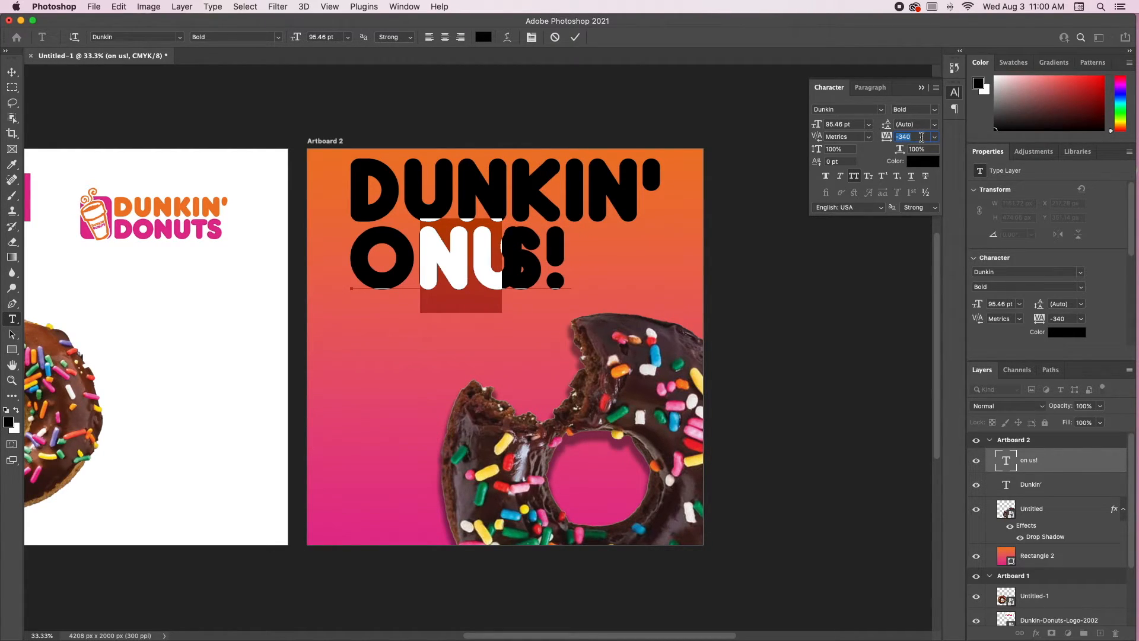
key(Up)
key(Up)
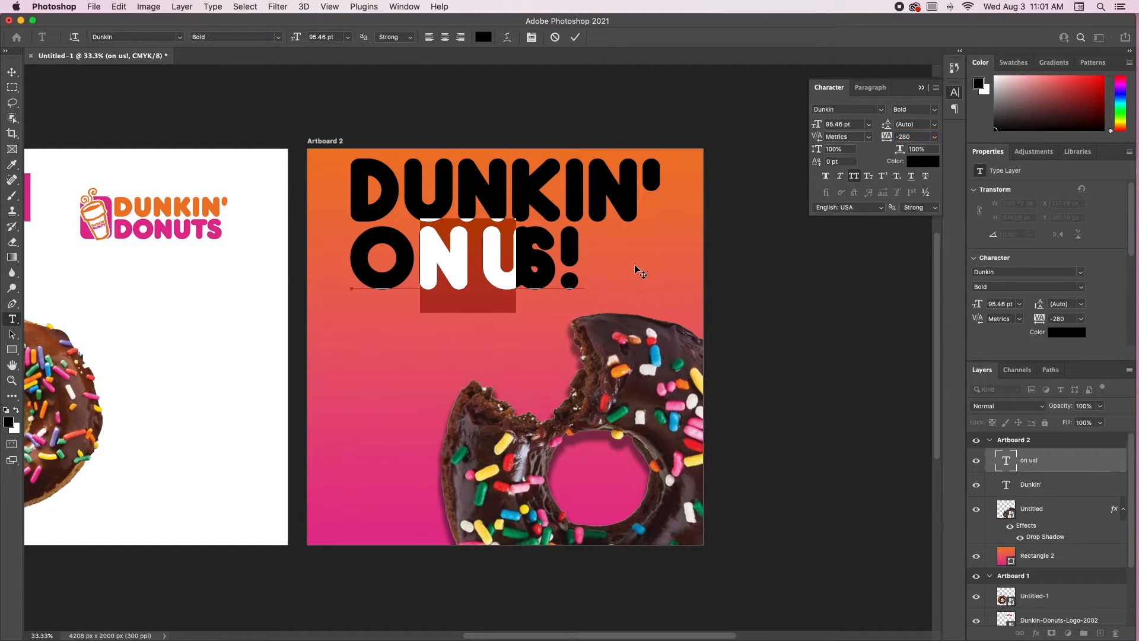
key(BackSpace)
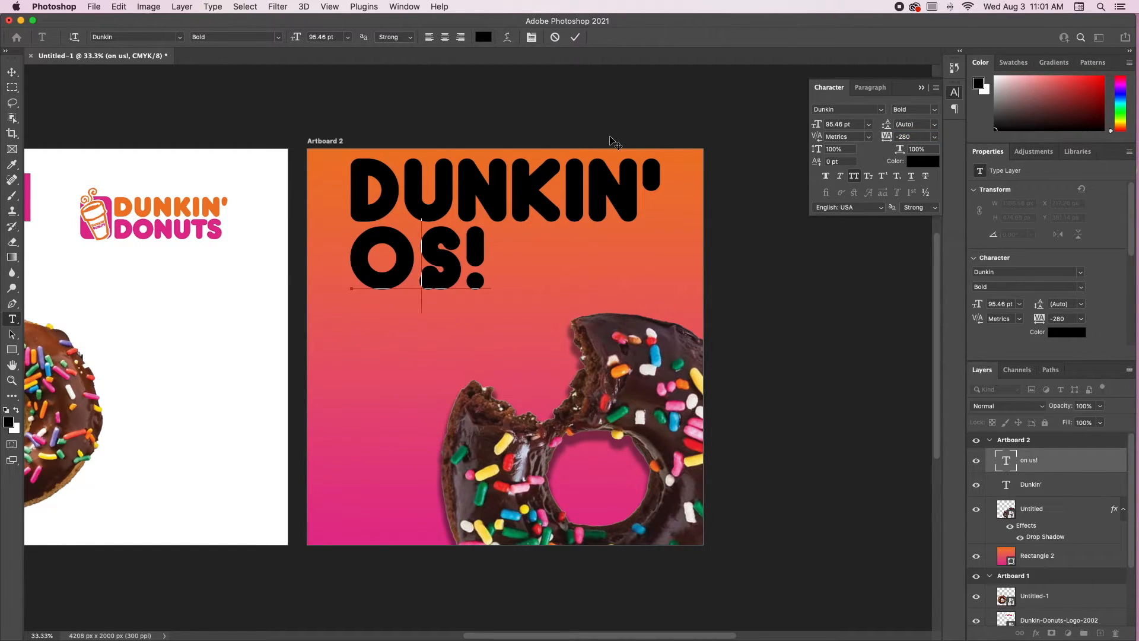
key(super+z)
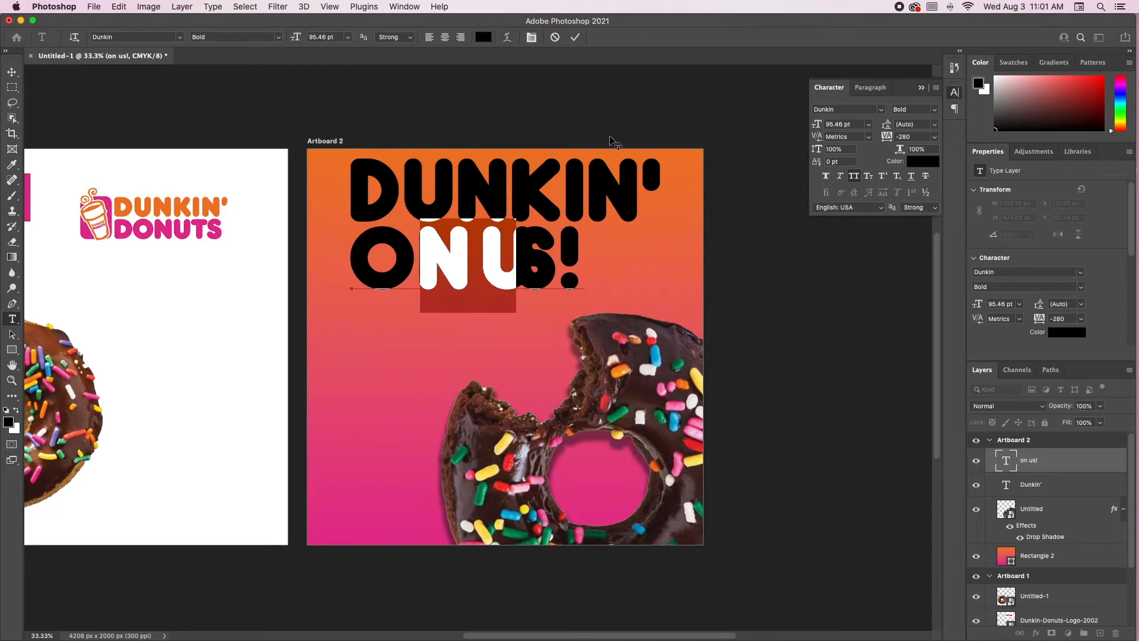
click(575, 37)
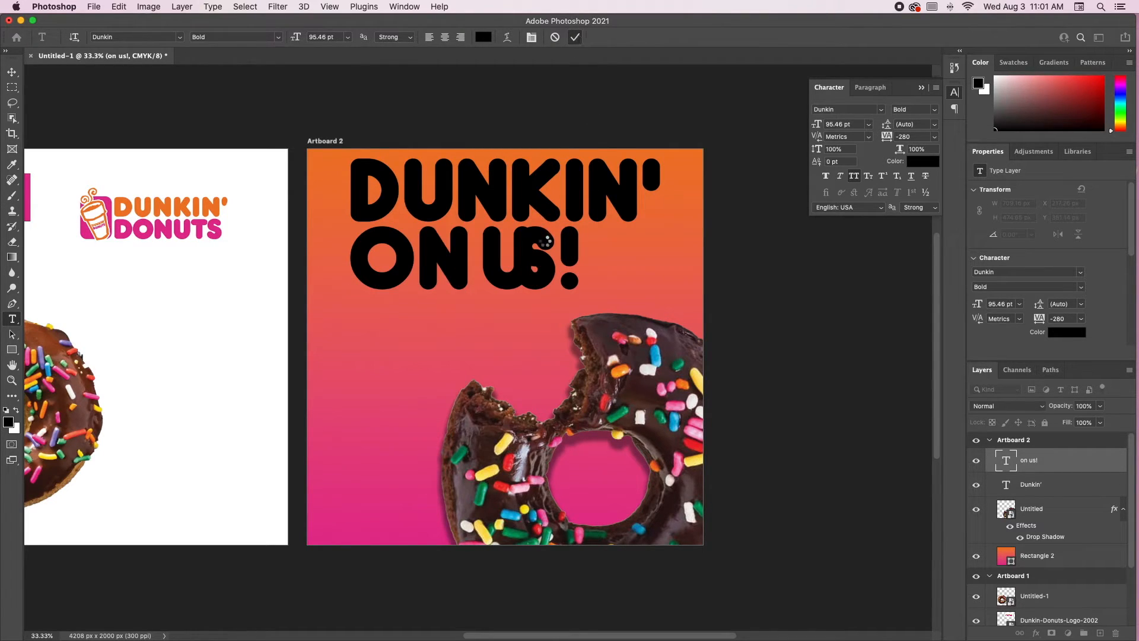
Set the tracking of the letters "US" in "ON US!" to -5.
triple_click(533, 256)
click(525, 262)
drag(484, 261, 563, 255)
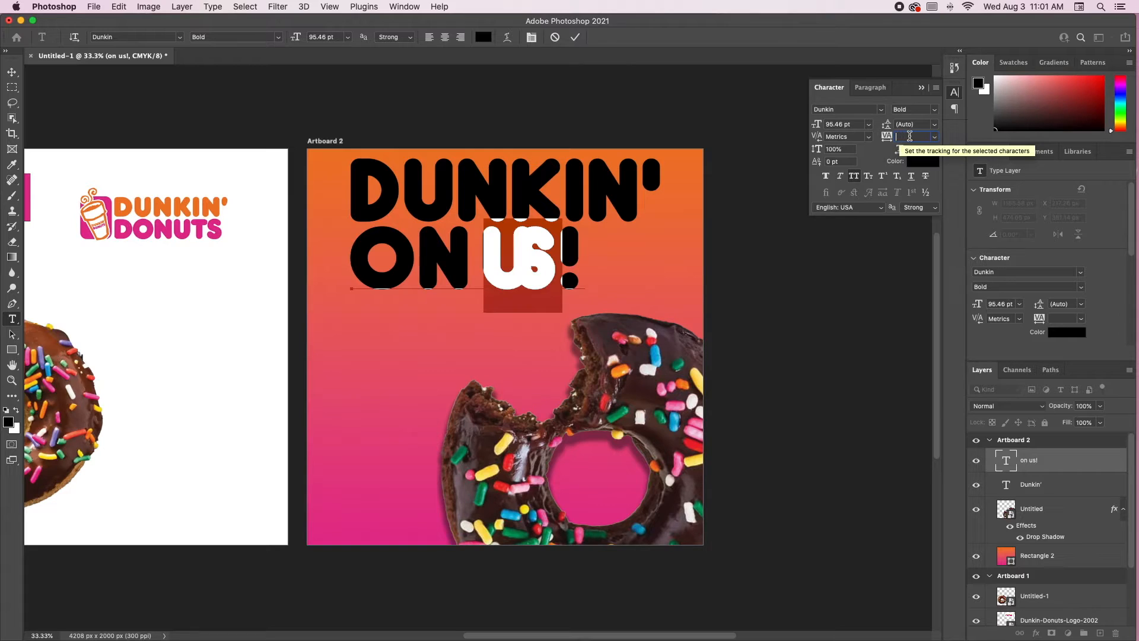
click(934, 137)
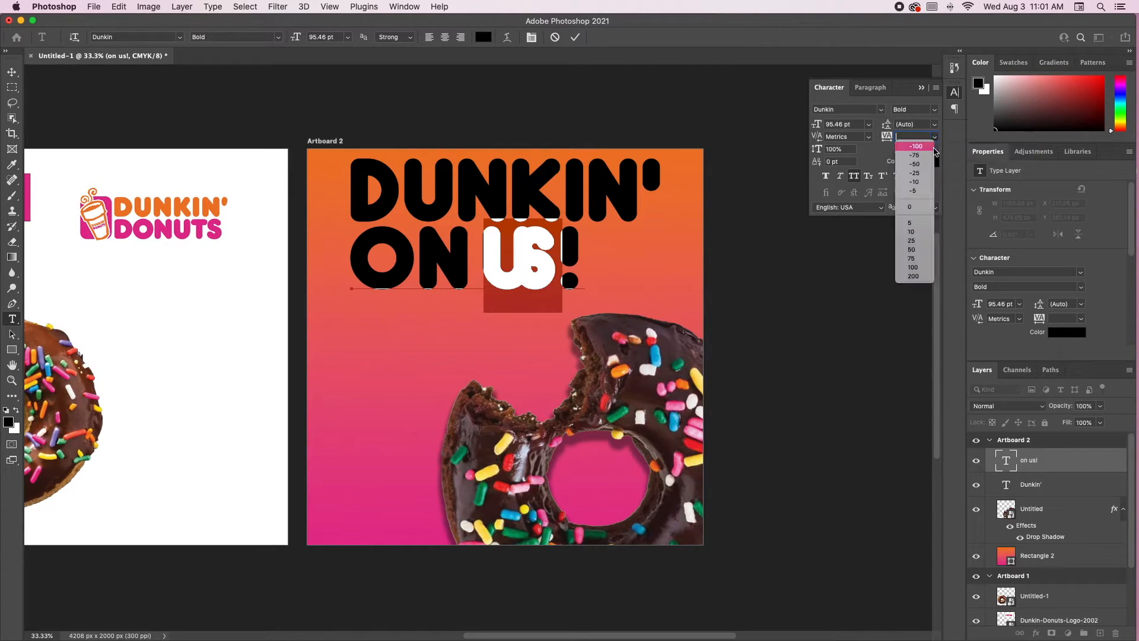
click(926, 193)
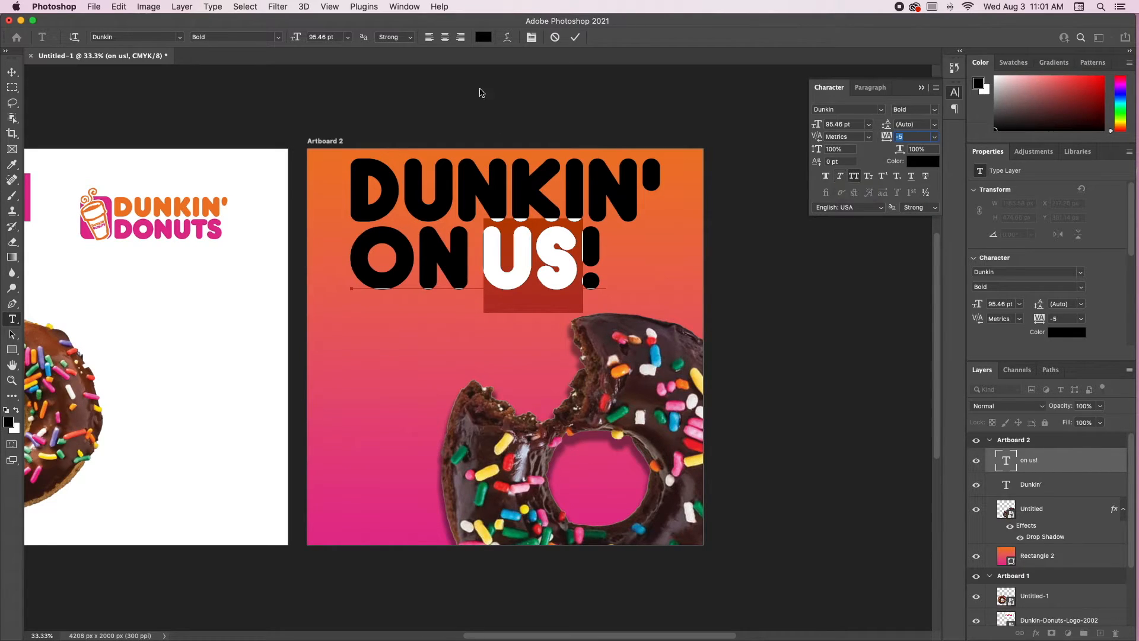
click(575, 38)
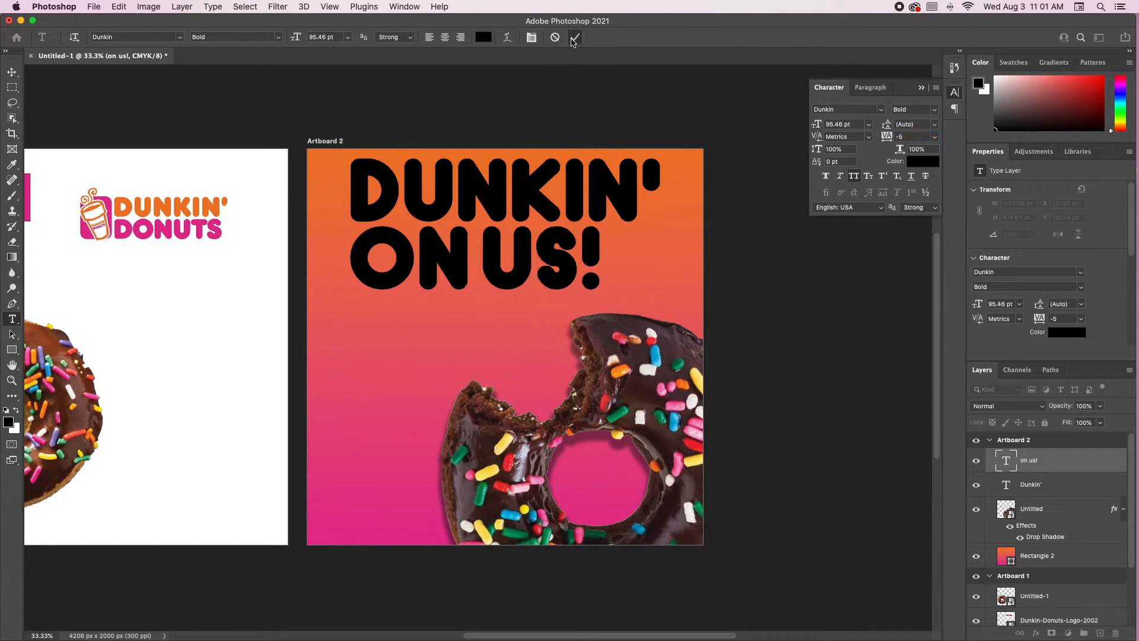
Move the "ON US!" text horizontally so it sits centered beneath DUNKIN' on Artboard 2.
double_click(564, 258)
click(561, 152)
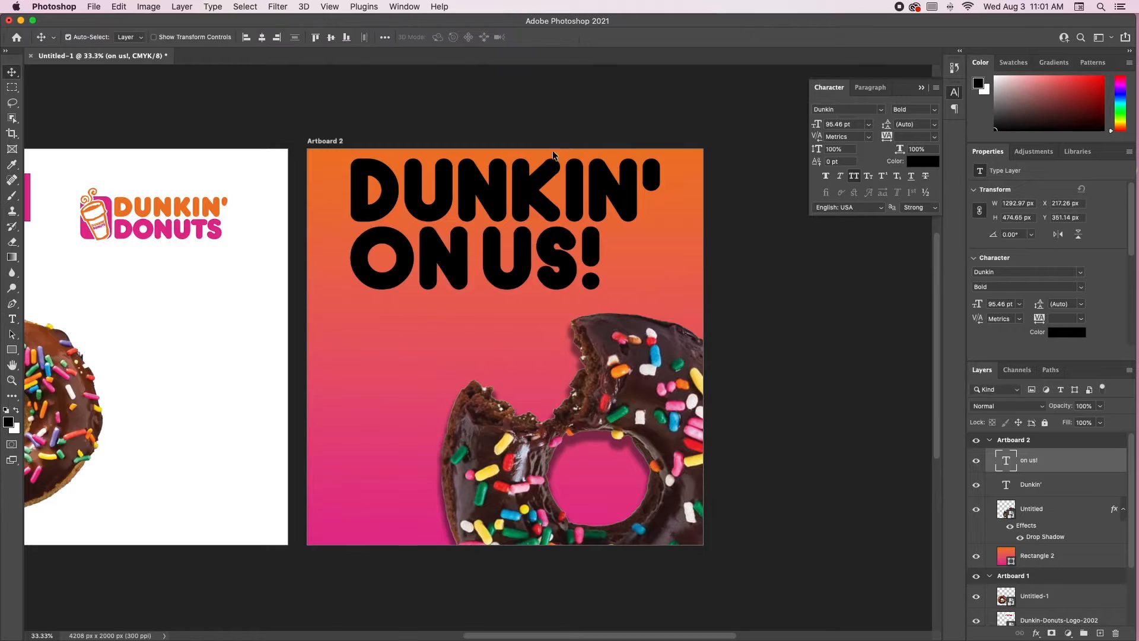
scroll(517, 246, right, 3)
scroll(501, 250, left, 2)
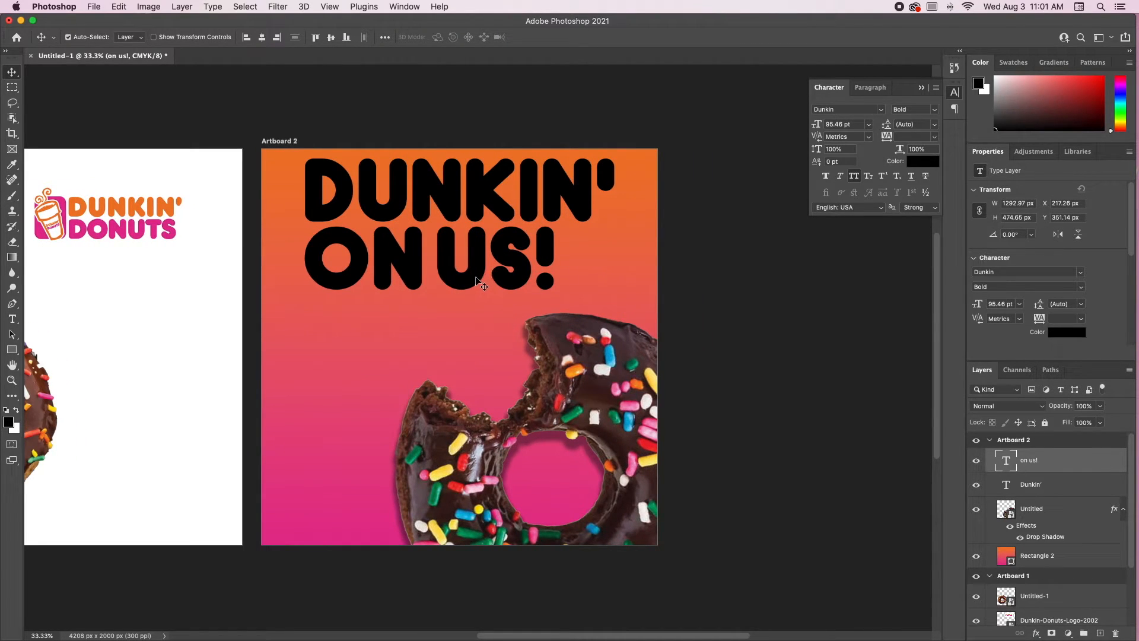
drag(473, 280, 502, 278)
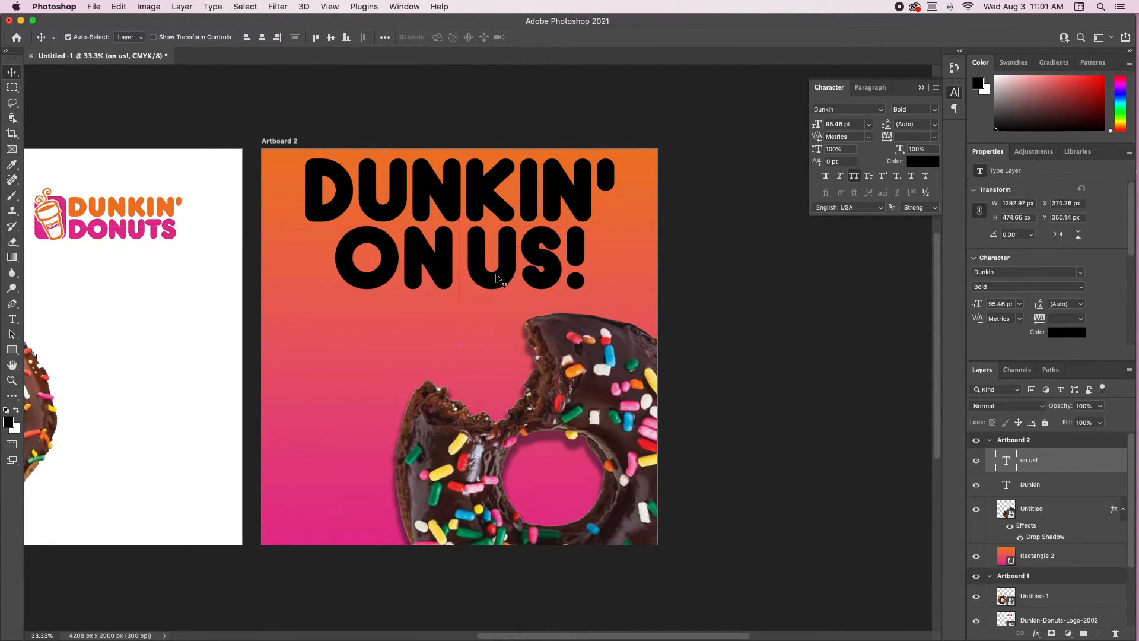
click(611, 265)
scroll(611, 265, left, 5)
scroll(611, 265, right, 3)
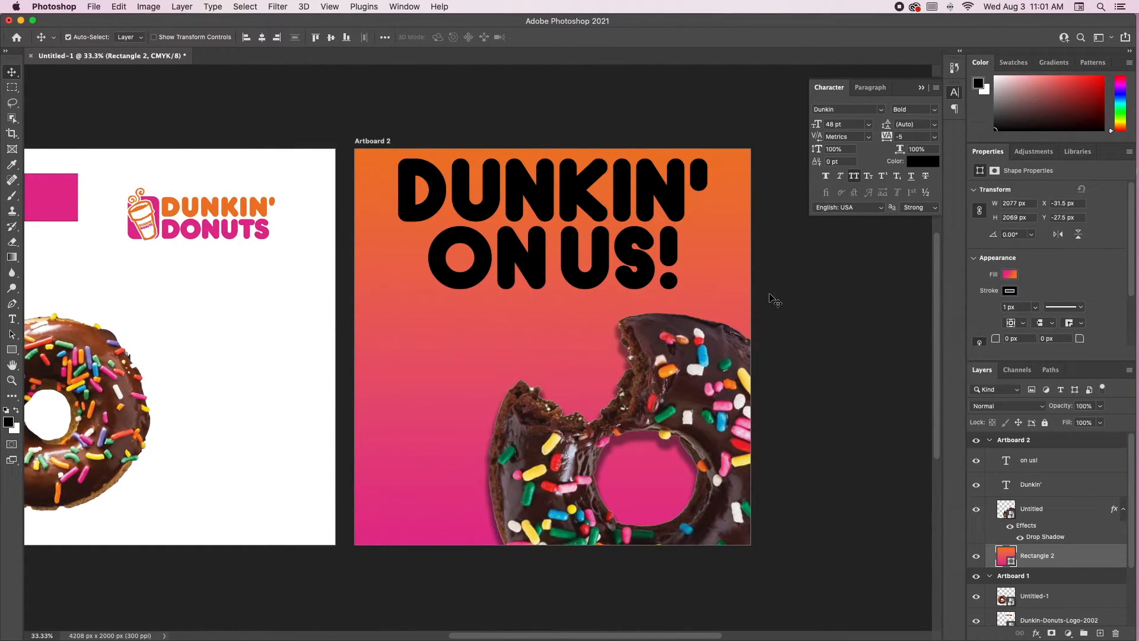
click(550, 209)
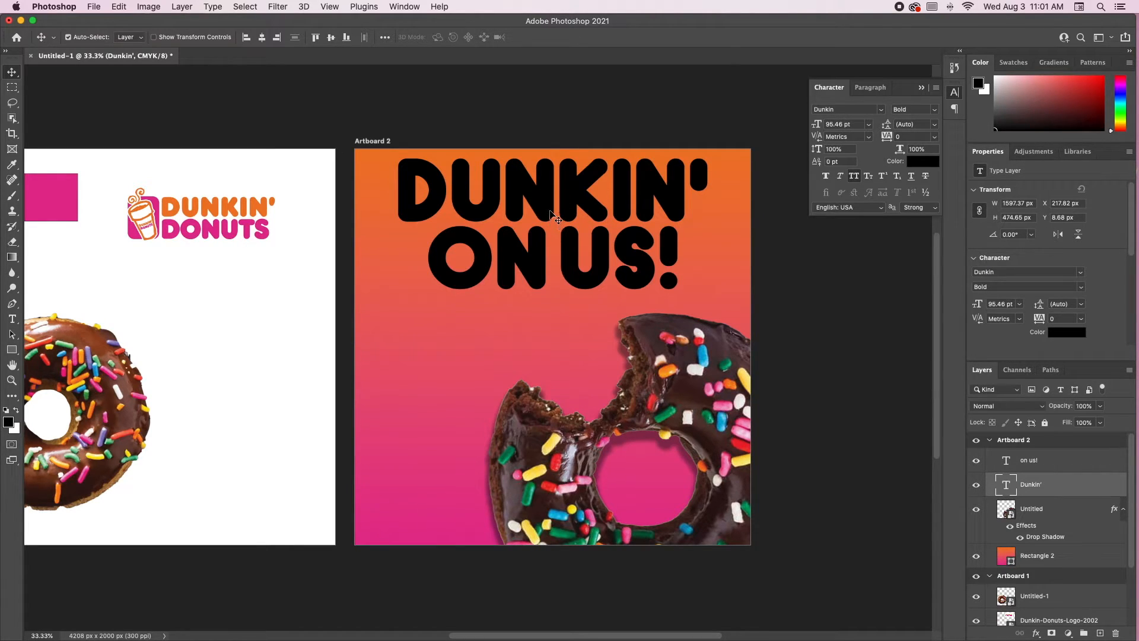
double_click(551, 209)
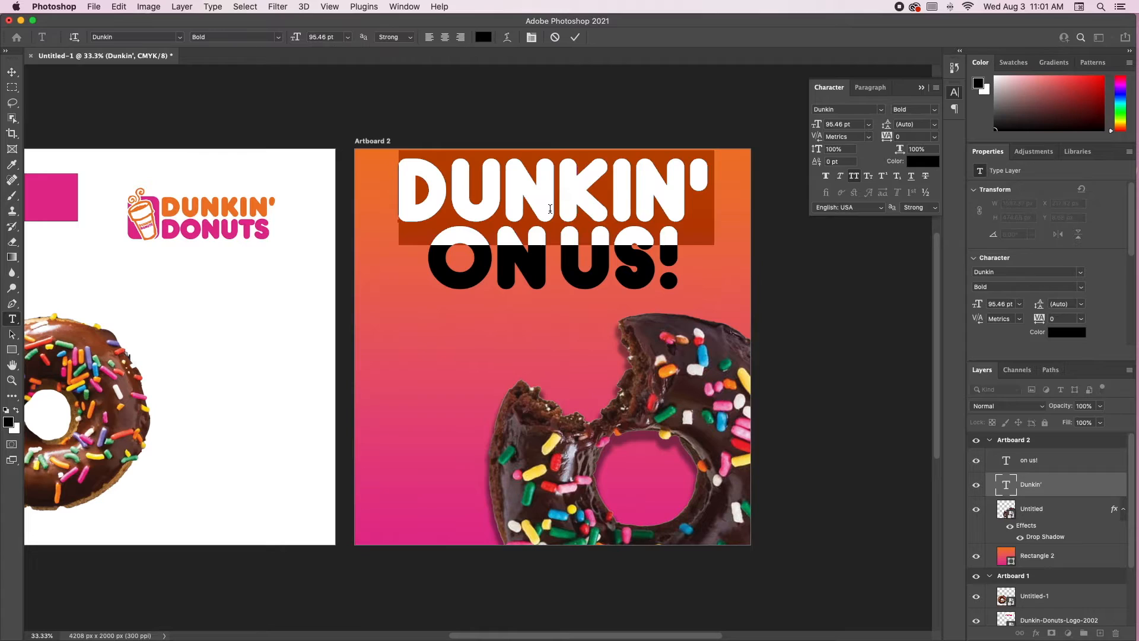
key(Escape)
key(v)
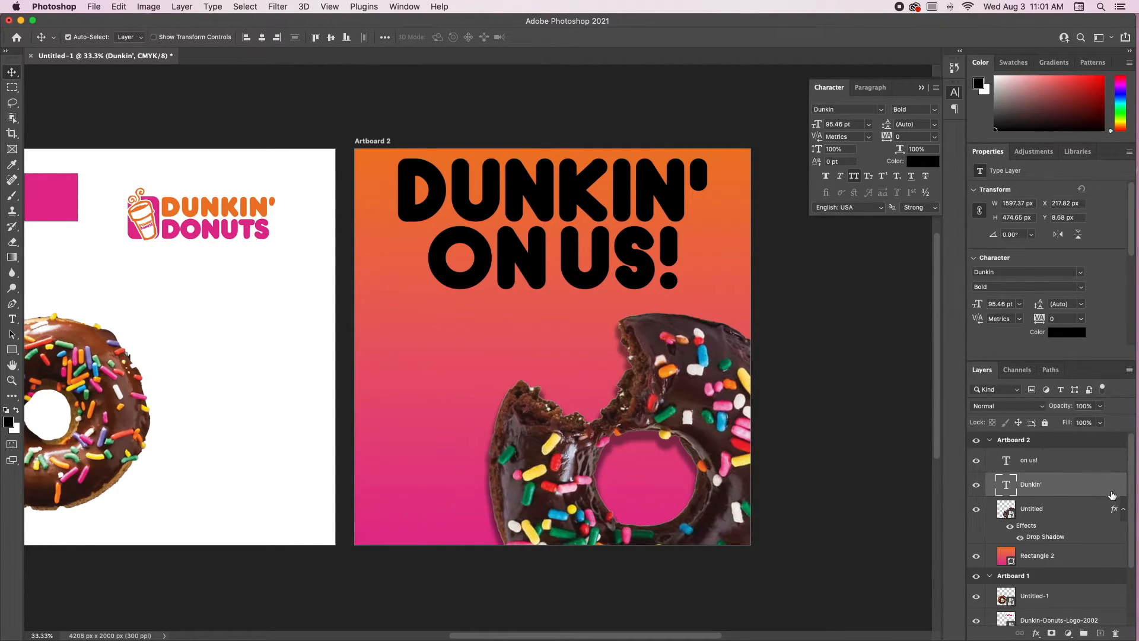
Add a white Stroke layer style with a size of 7 px to the DUNKIN' text.
double_click(1056, 487)
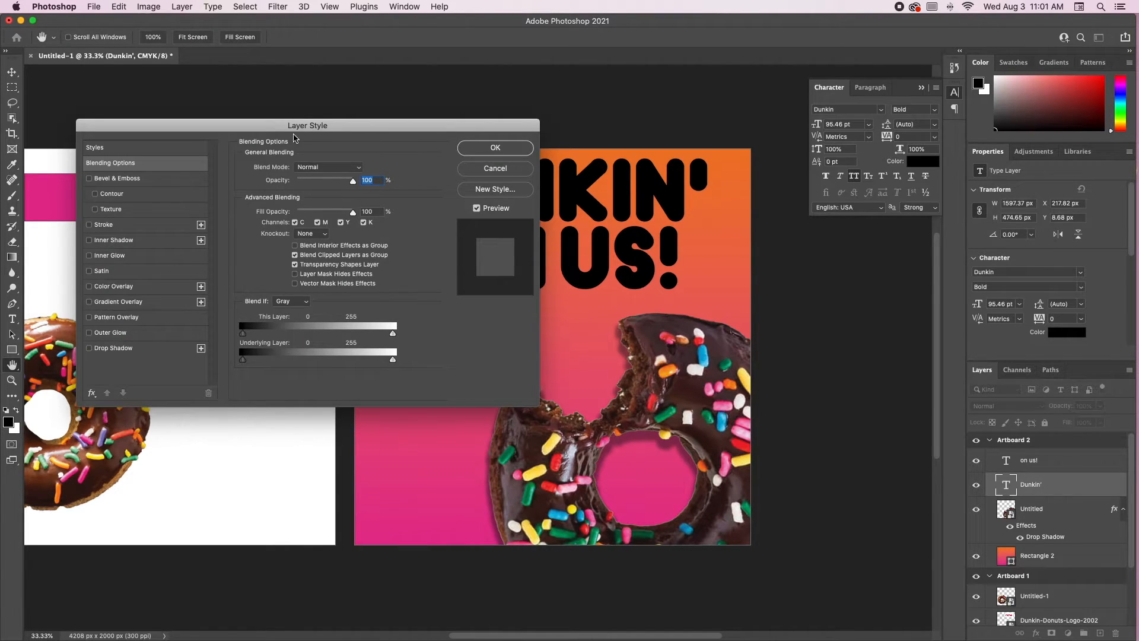
drag(320, 126, 400, 264)
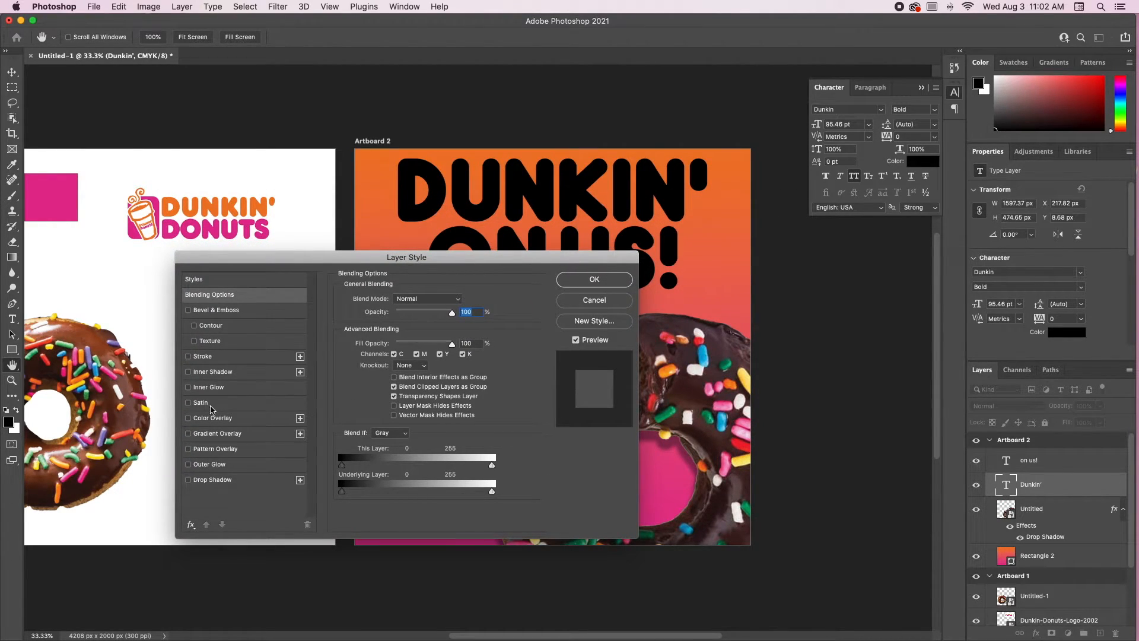
click(188, 357)
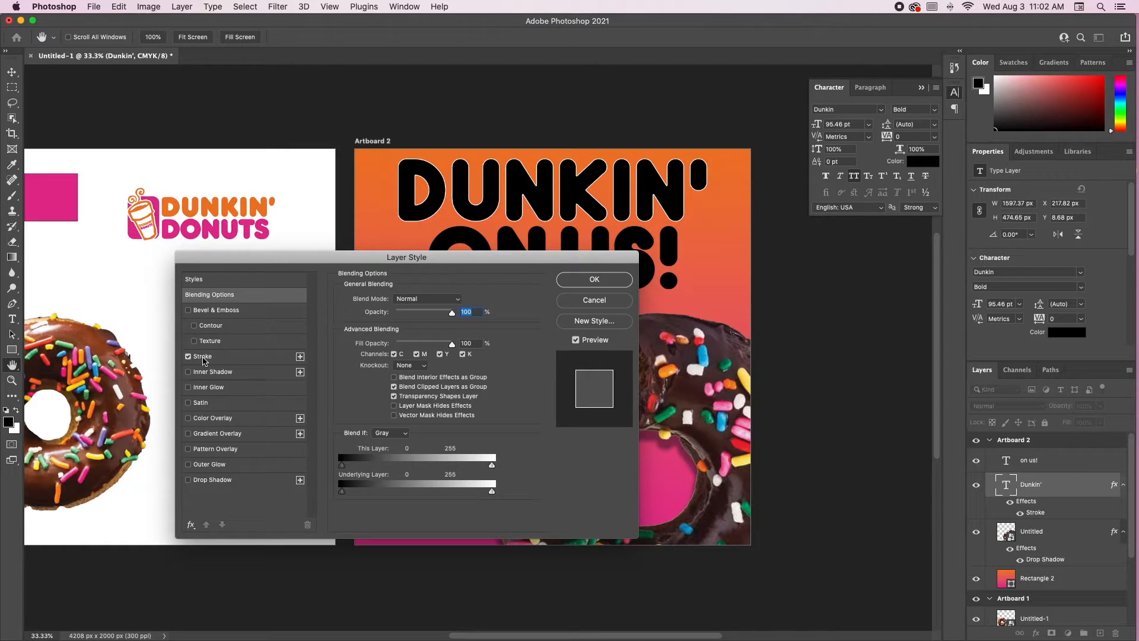
click(203, 357)
drag(383, 299, 387, 300)
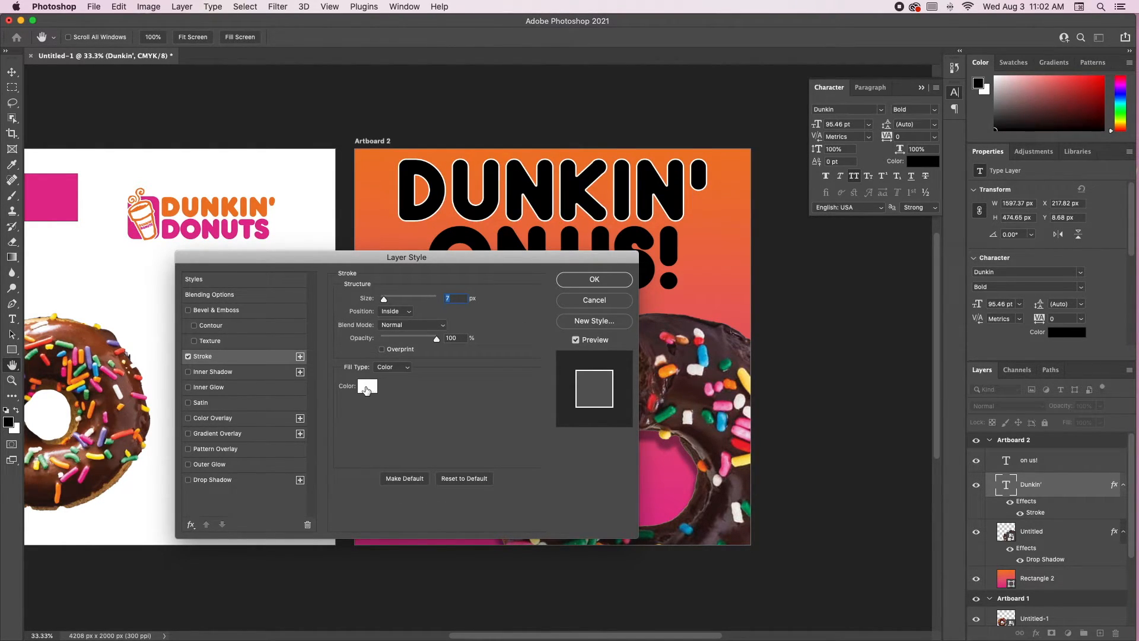
click(366, 388)
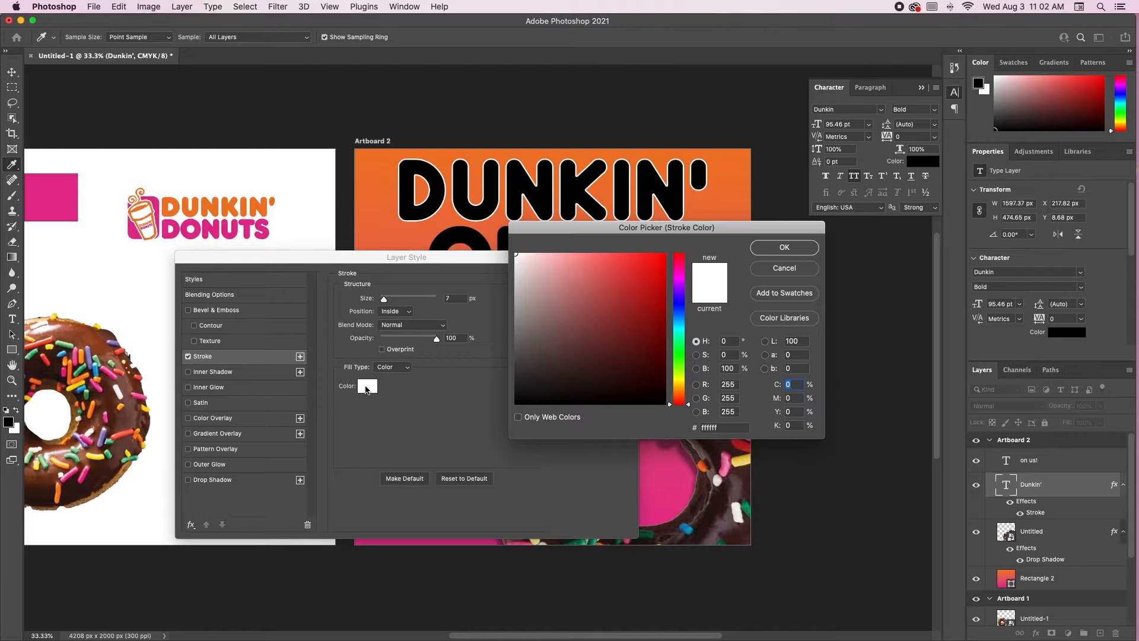
click(797, 254)
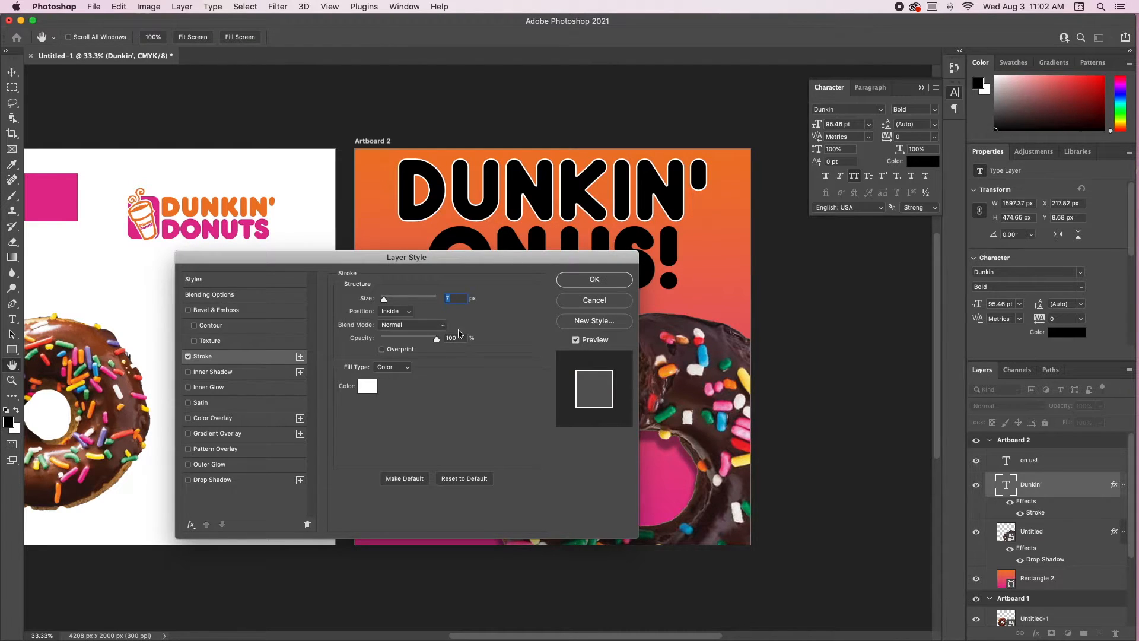
Compare the Outside, Inside and Center stroke positions on the DUNKIN' text and apply the stroke with Outside.
click(405, 311)
click(397, 303)
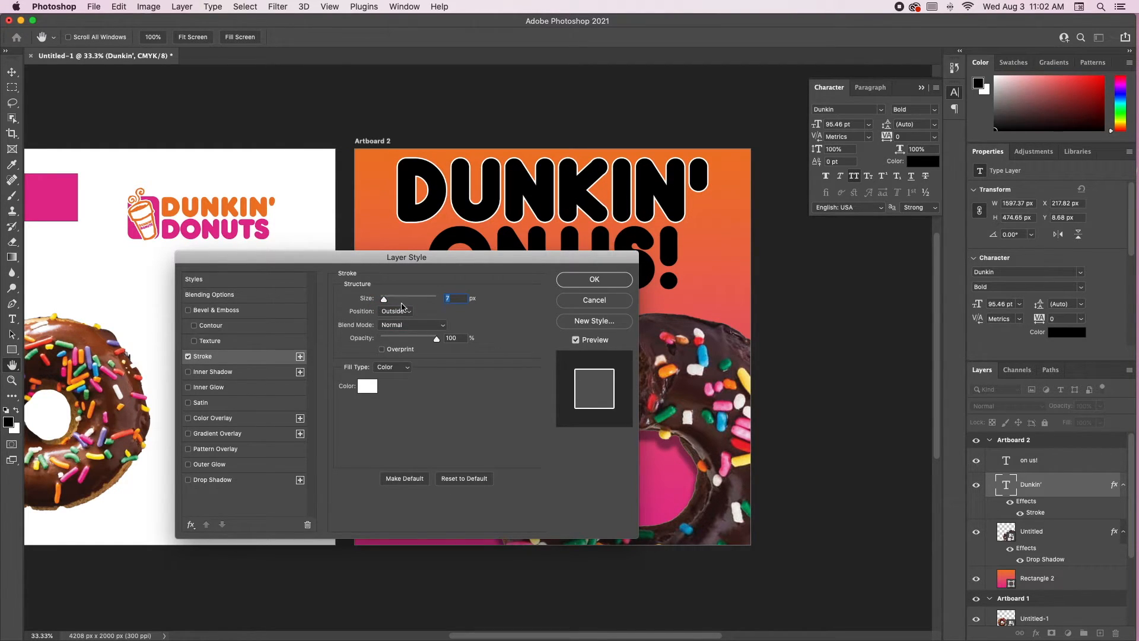
click(410, 310)
click(408, 320)
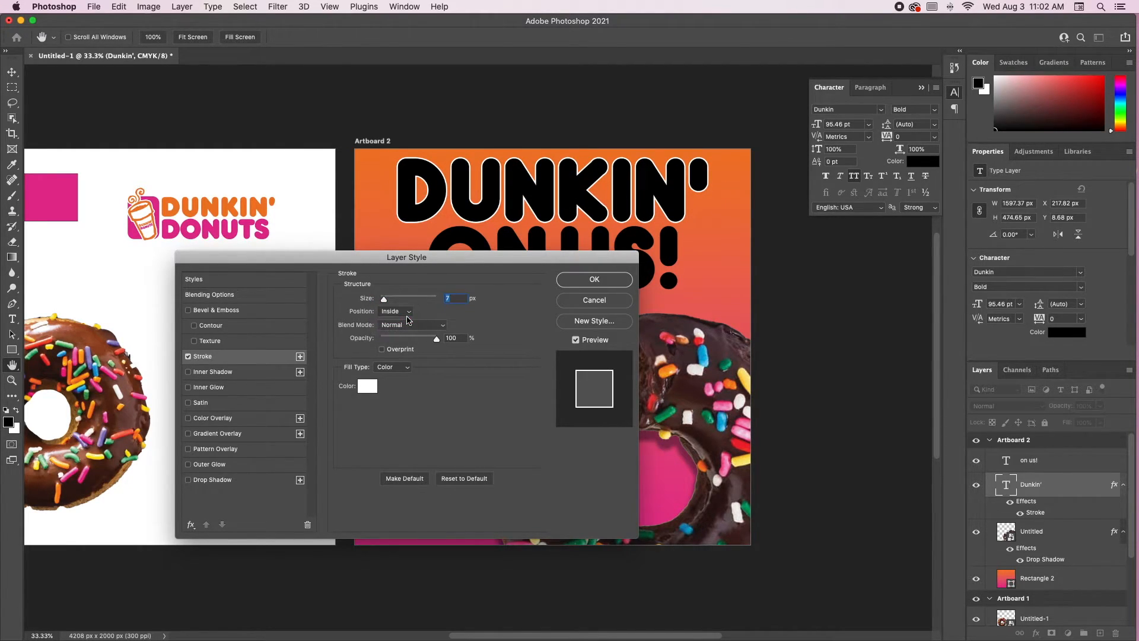
click(408, 309)
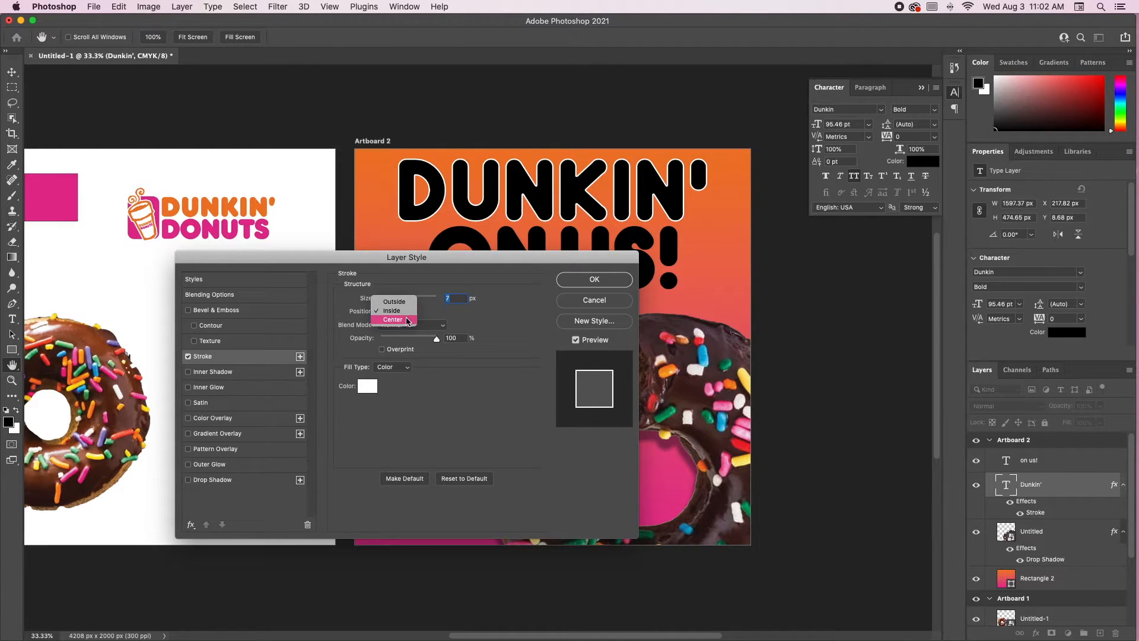
click(407, 303)
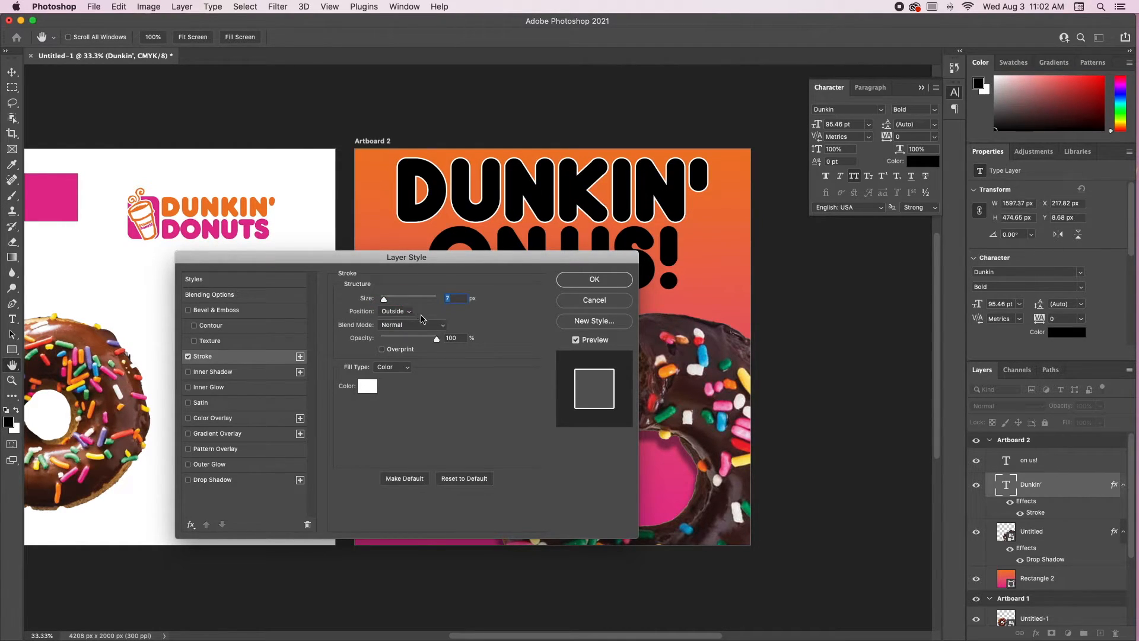
click(410, 311)
click(408, 329)
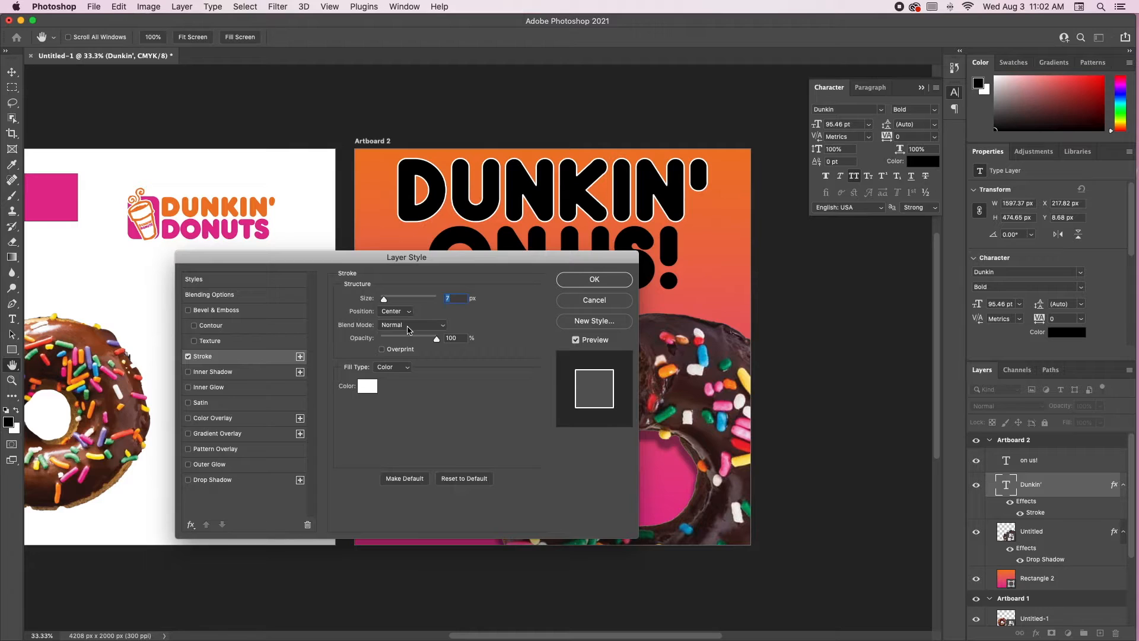
click(408, 313)
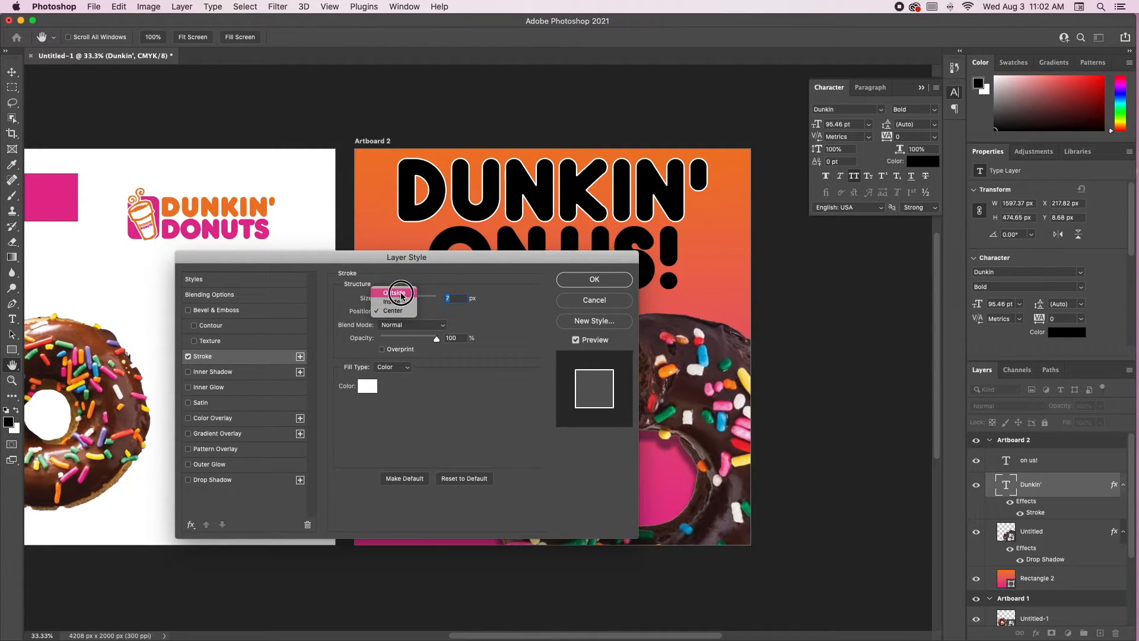
click(403, 291)
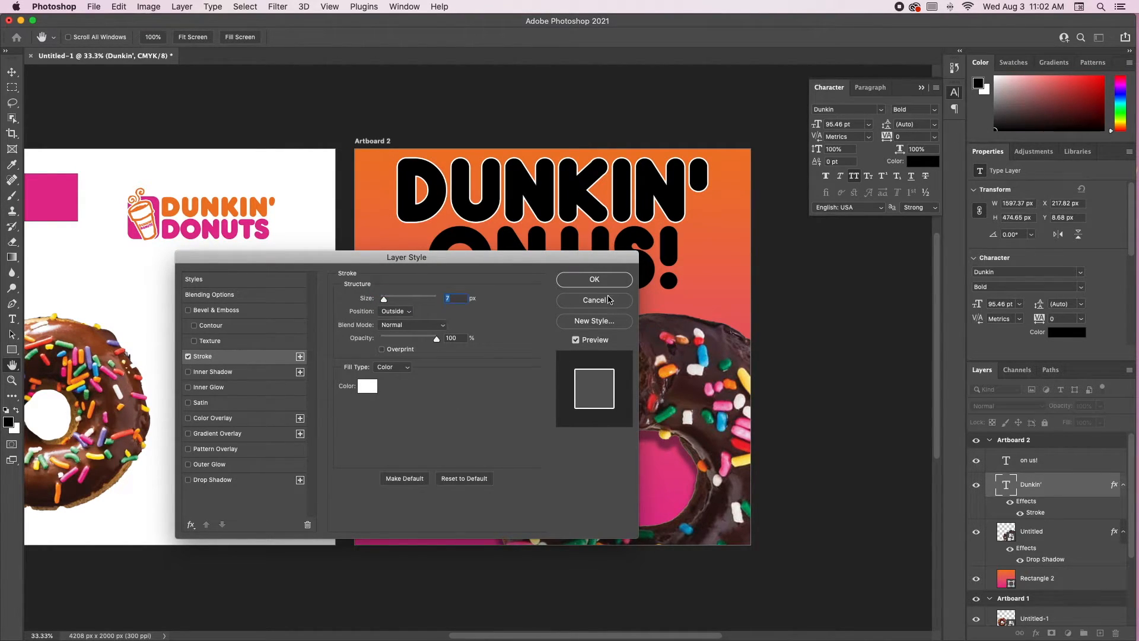
click(621, 283)
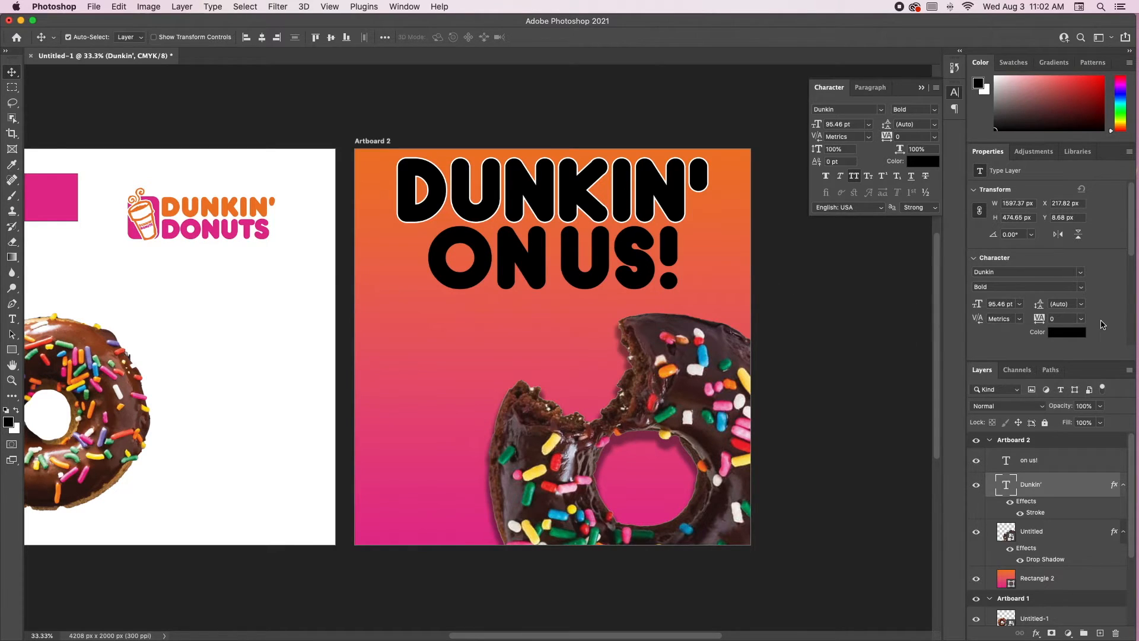
Recolor the DUNKIN' text to pink #e32b91, sampled from the pink rectangle on Artboard 1.
click(1067, 333)
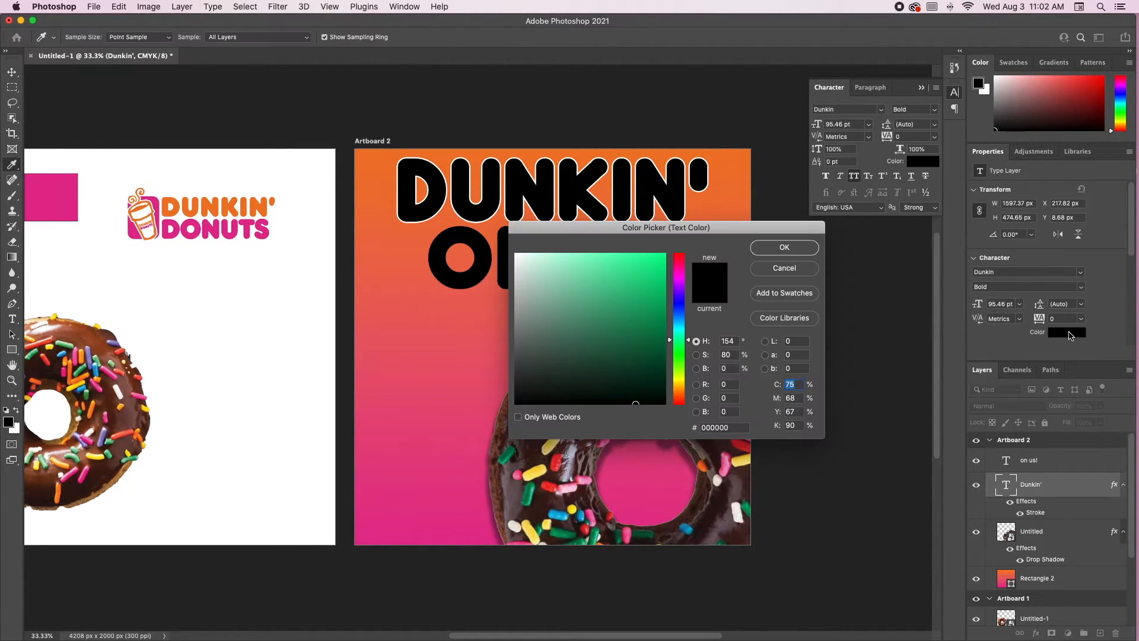
click(46, 208)
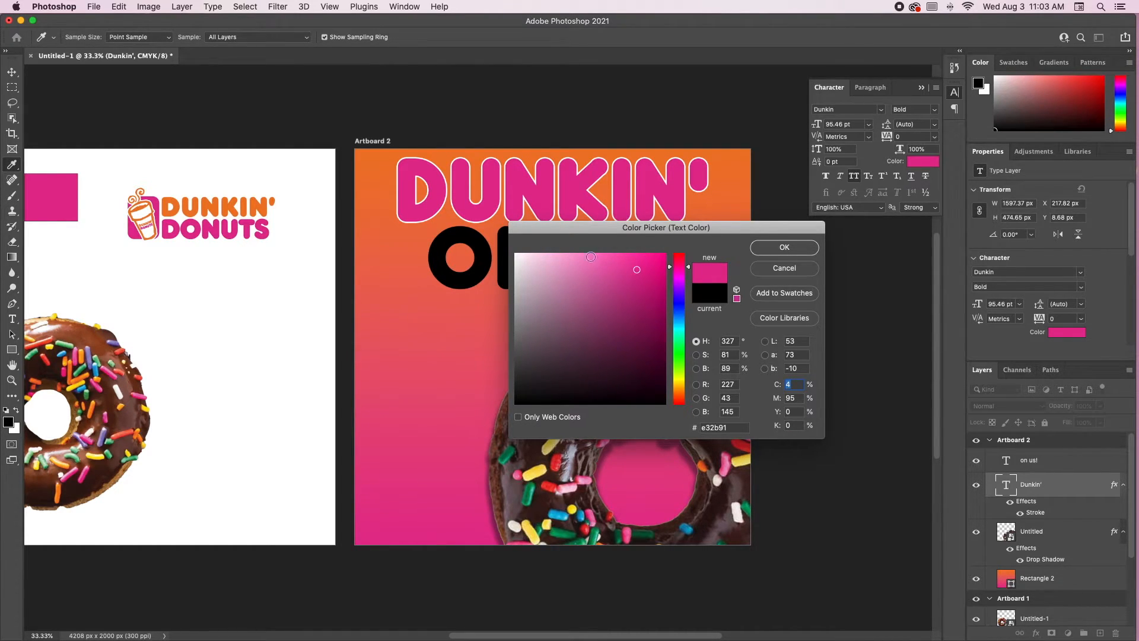
click(809, 248)
Recolor the ON US! text to orange #f07a28, sampled from the DUNKIN' lettering of the logo on Artboard 1.
click(597, 277)
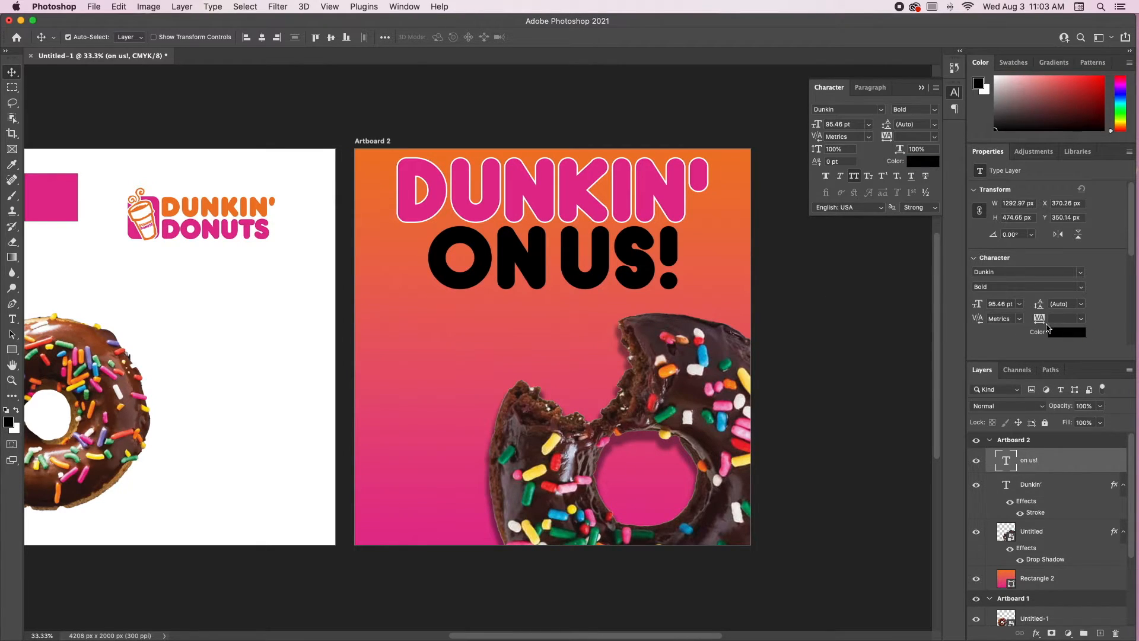
click(1071, 333)
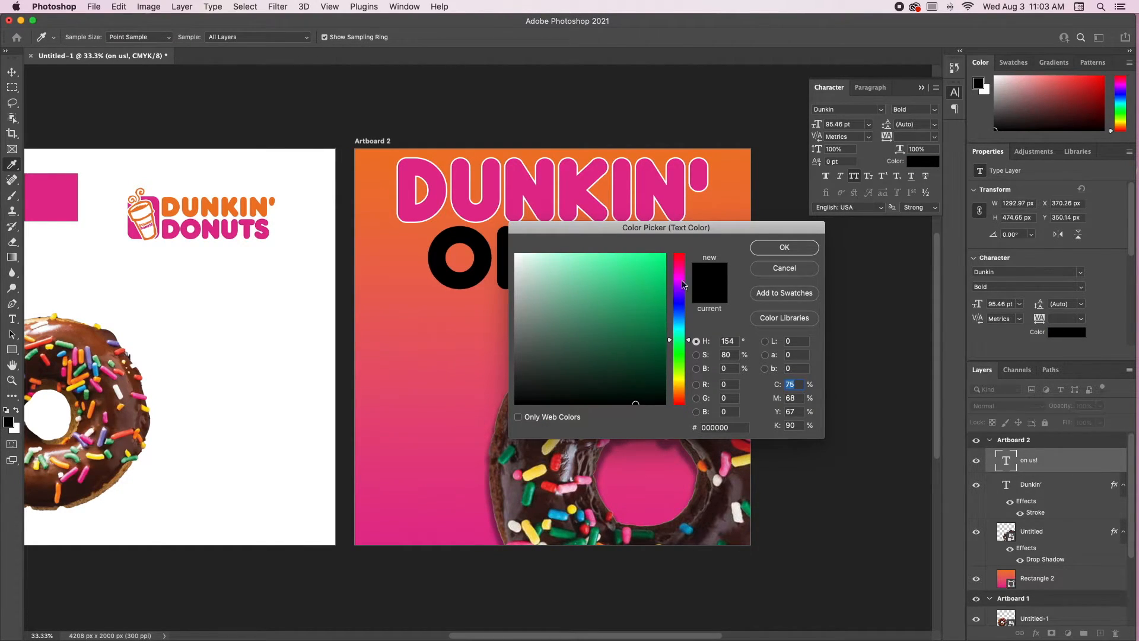
click(515, 256)
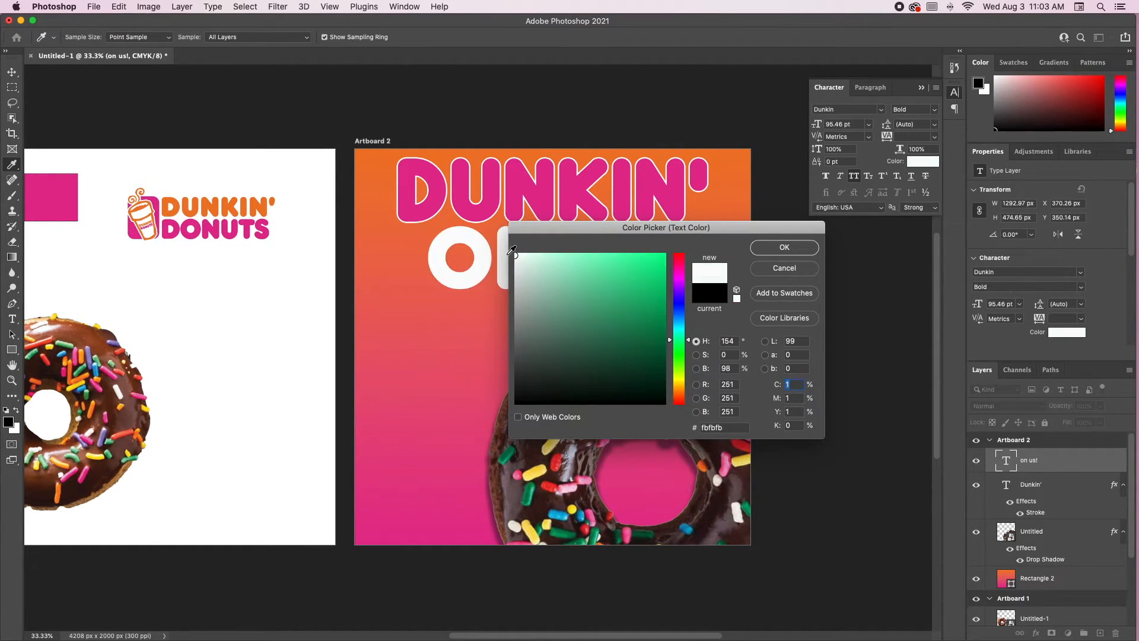
drag(644, 233, 643, 331)
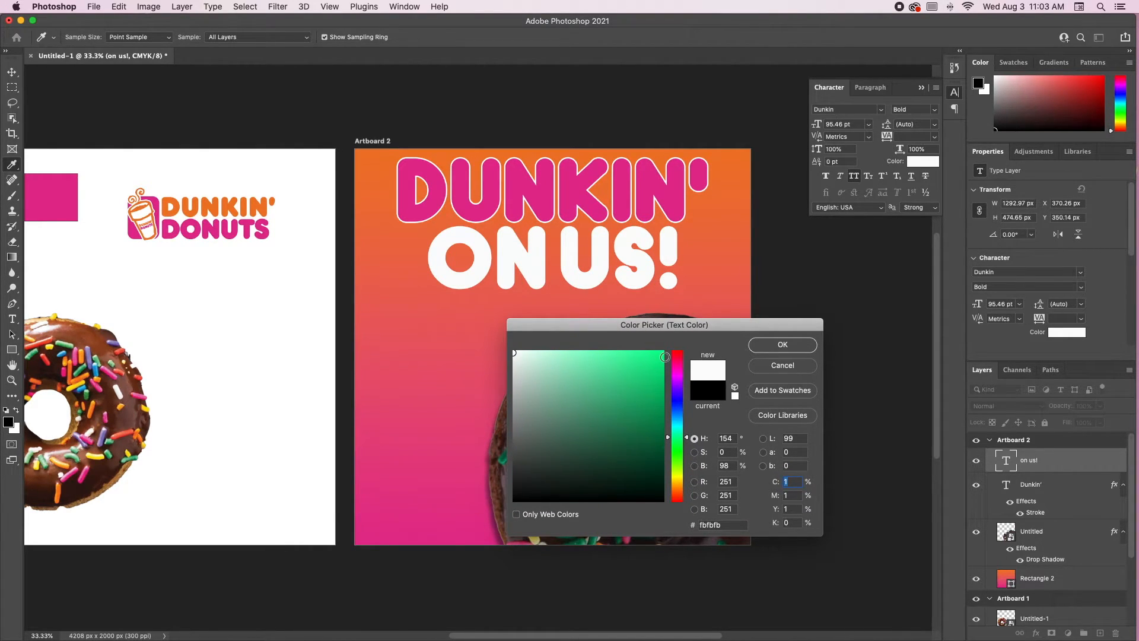
scroll(385, 344, down, 2)
scroll(665, 360, up, 2)
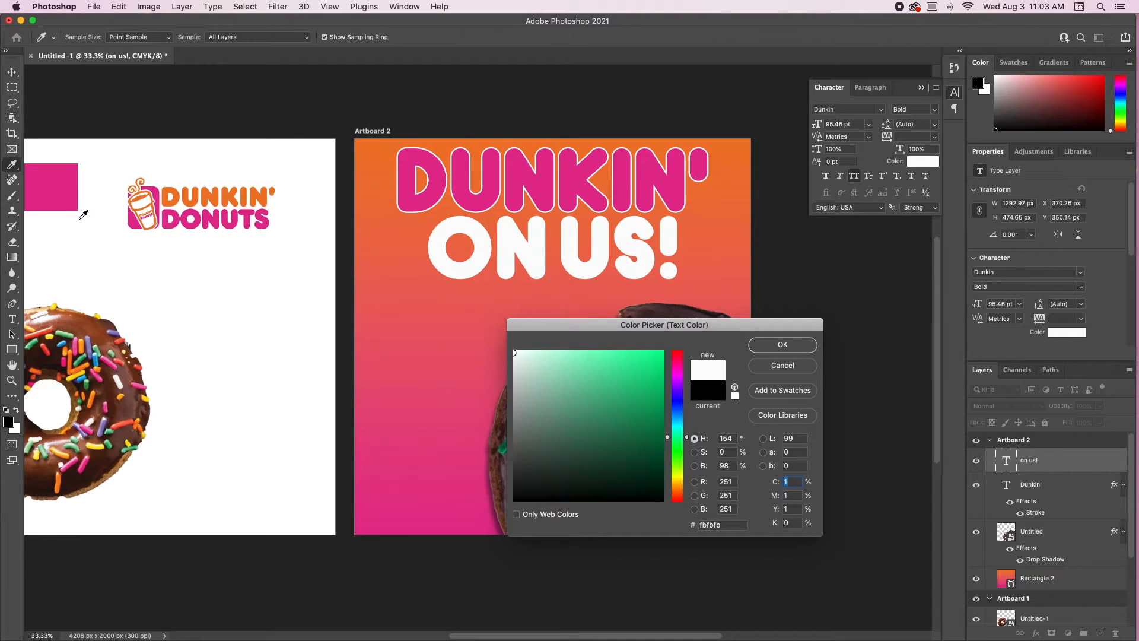
click(209, 193)
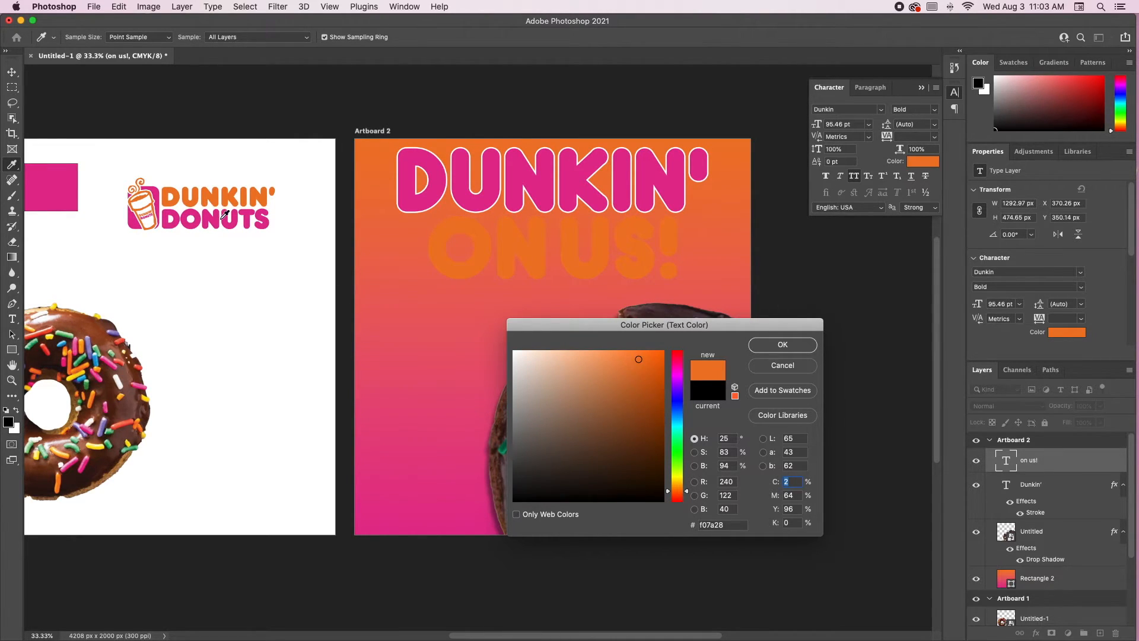
click(784, 344)
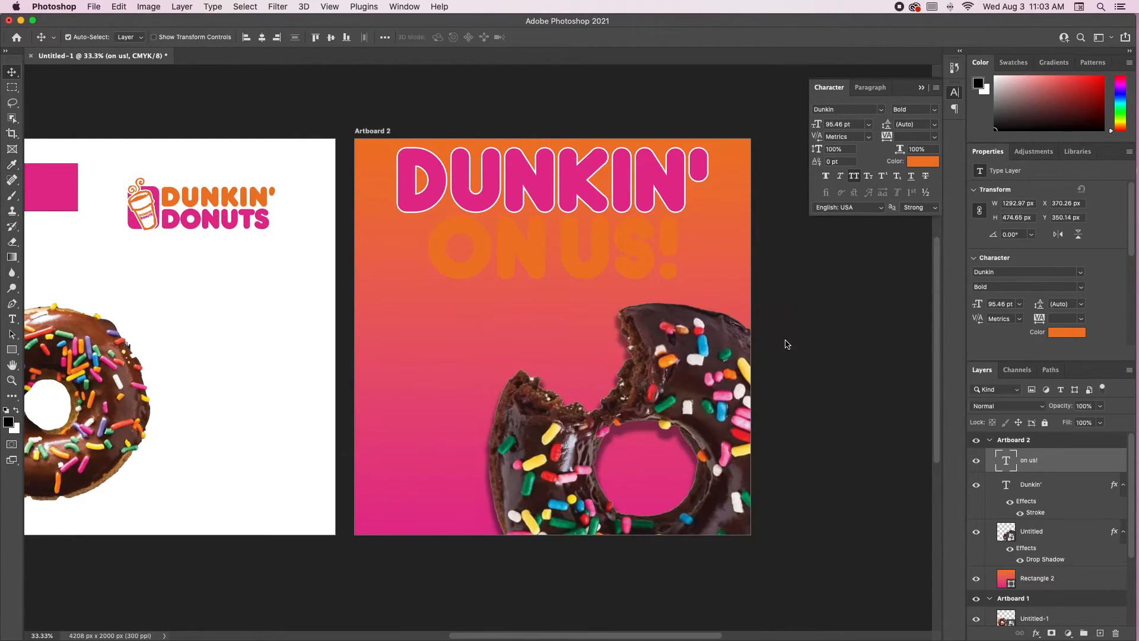
Add a white Stroke layer style to the ON US! text, matching the outline on DUNKIN'.
double_click(1089, 470)
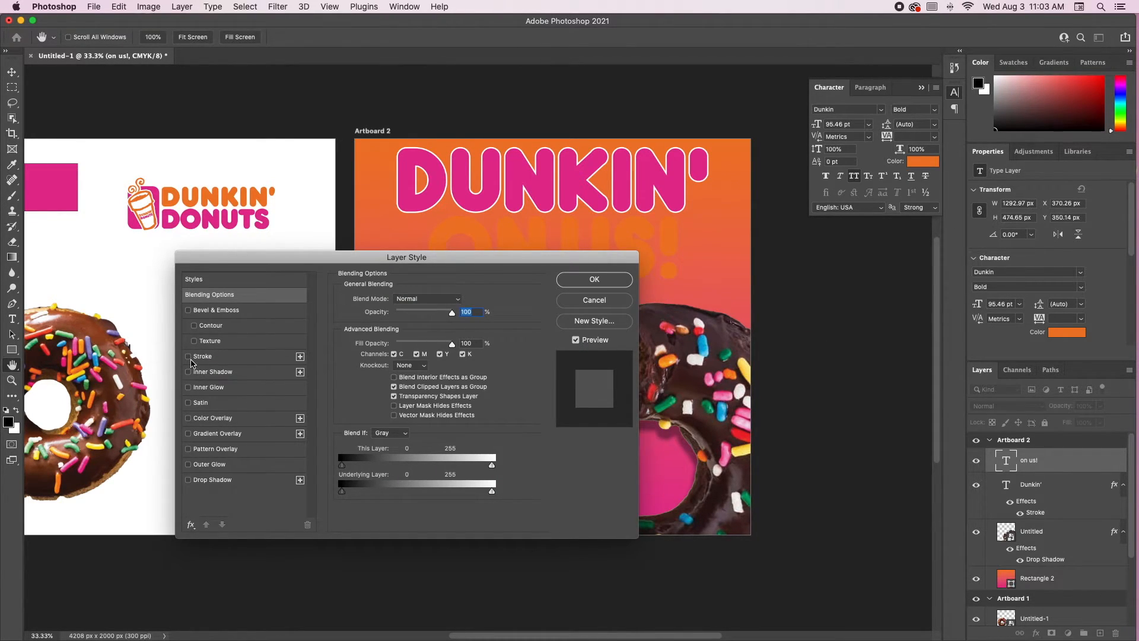
click(189, 357)
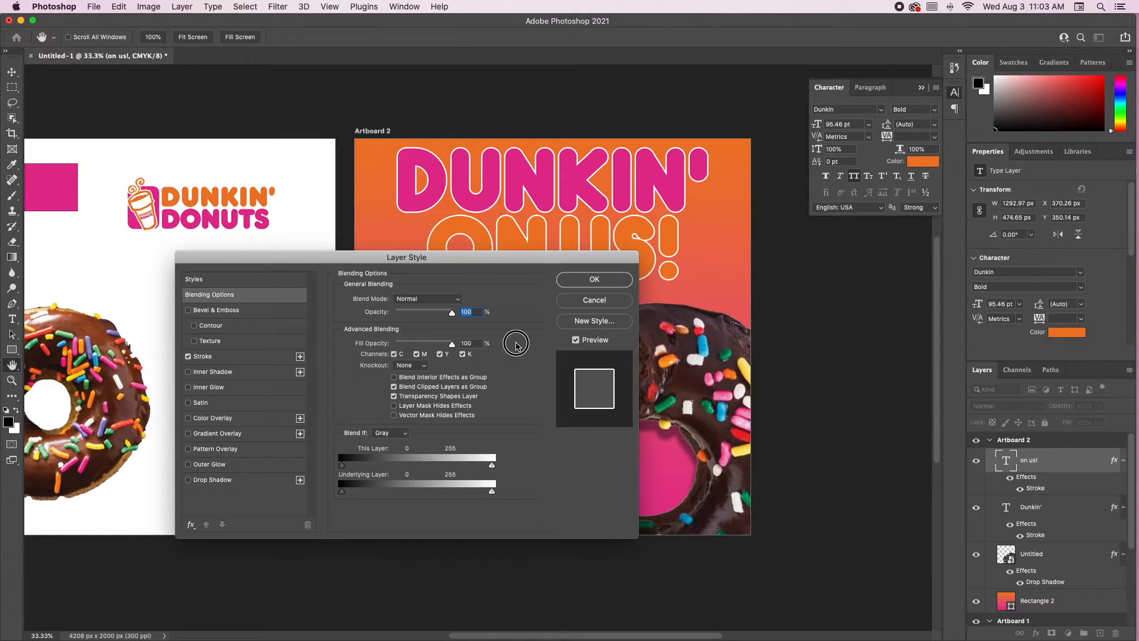
drag(354, 260, 503, 311)
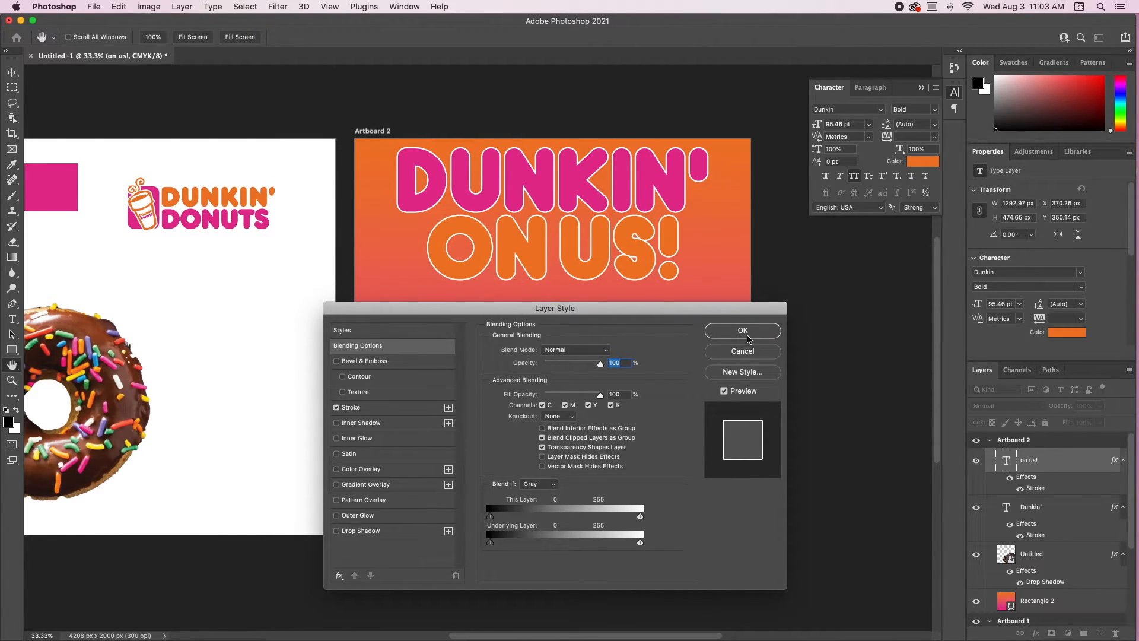
Try the Bevel & Emboss effect on the ON US! text, with and without Contour, and switch it off.
click(336, 361)
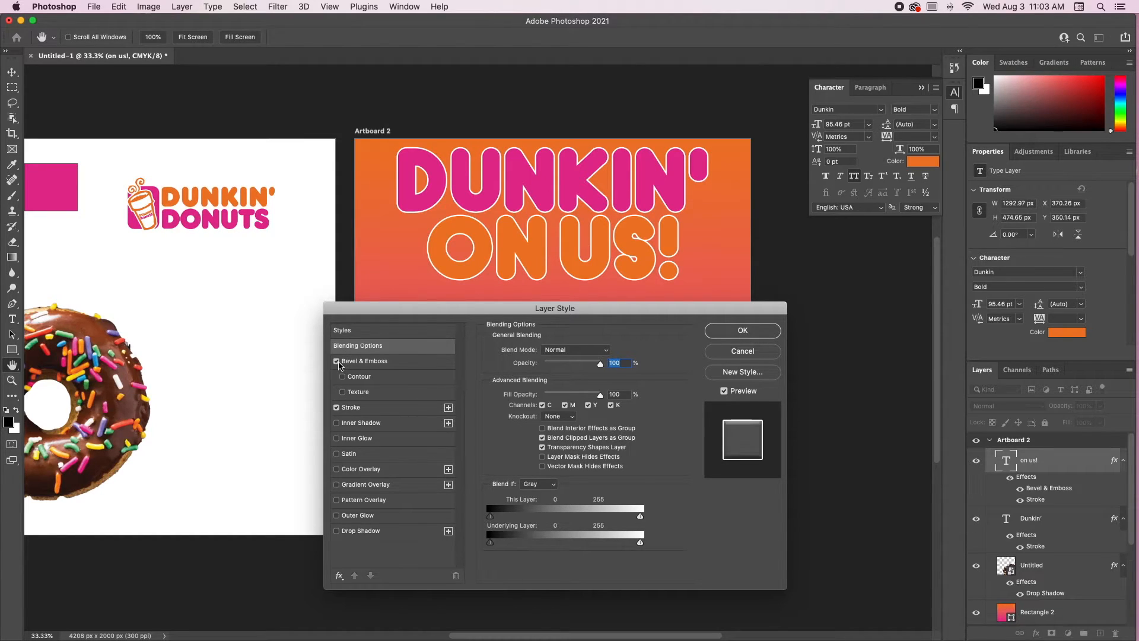
click(344, 378)
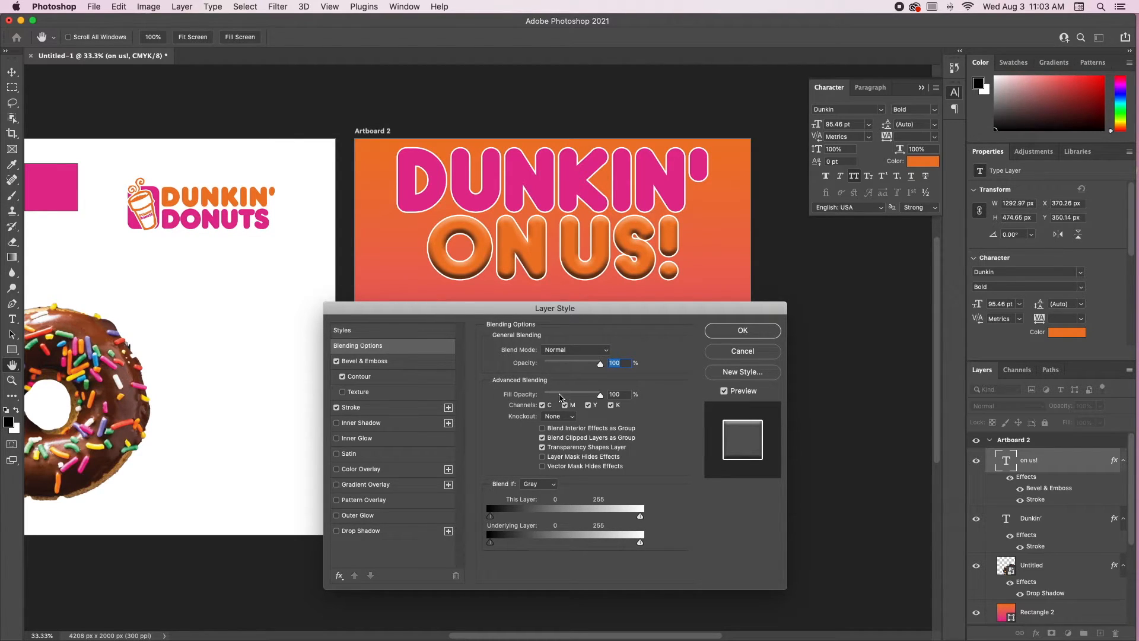
click(585, 362)
drag(587, 365, 606, 367)
click(342, 379)
click(336, 362)
click(336, 361)
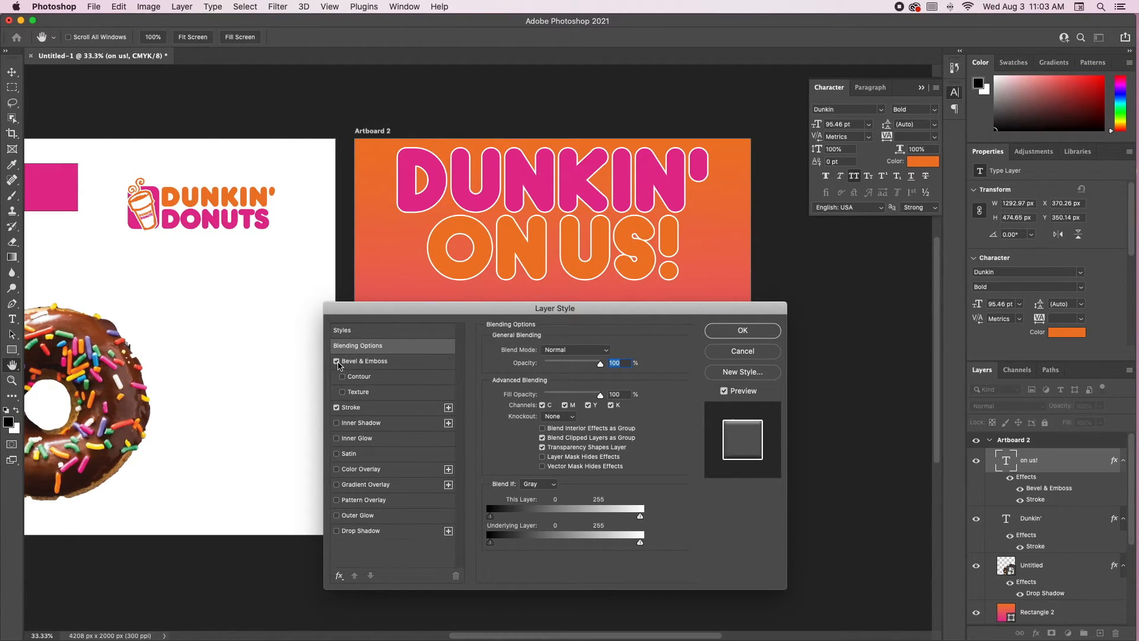
click(337, 361)
click(337, 361)
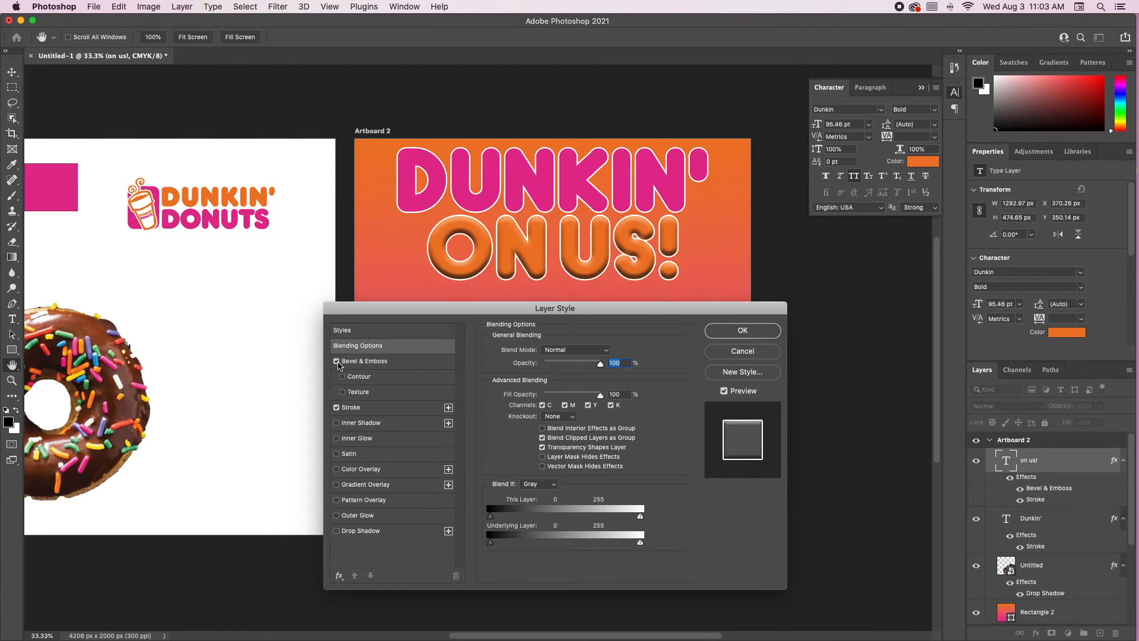
click(337, 362)
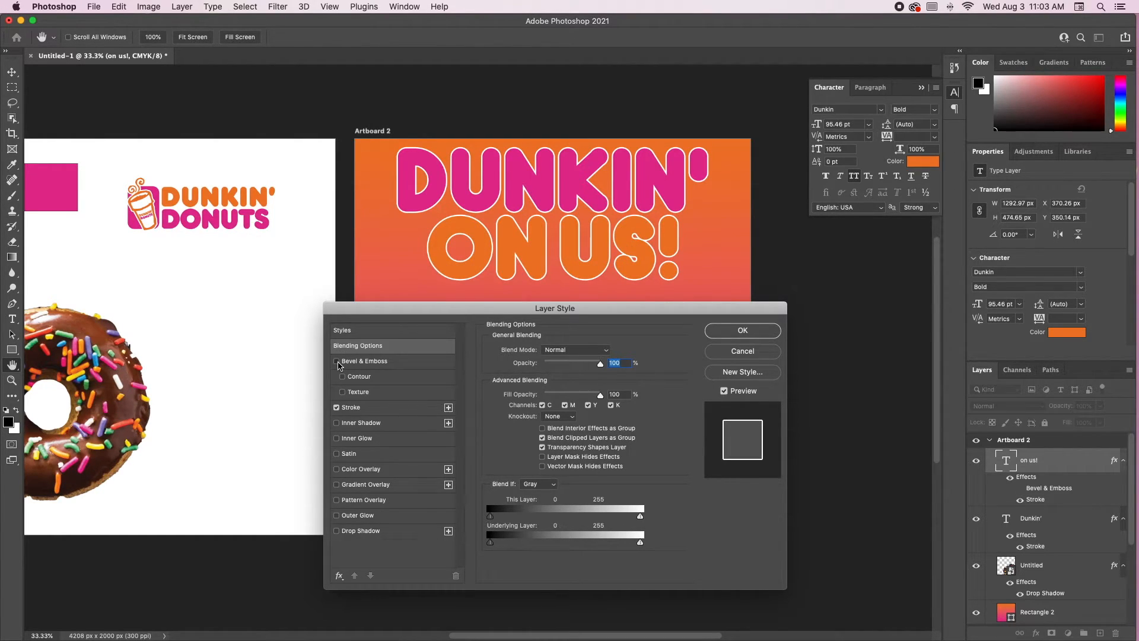
click(337, 361)
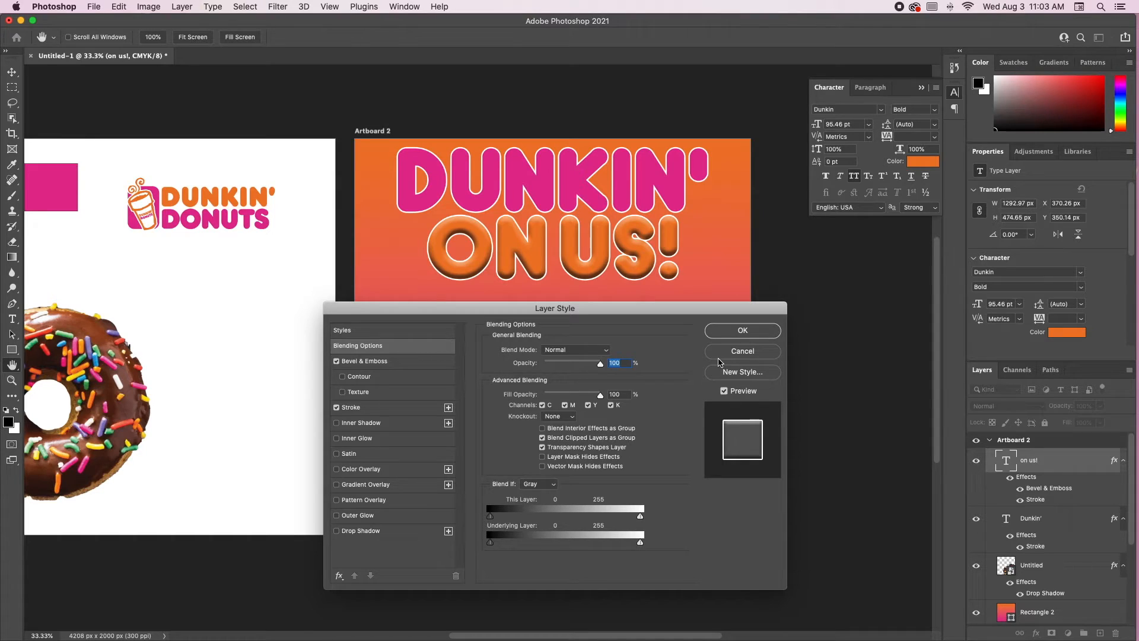
click(337, 362)
Add a Drop Shadow to the ON US! text with the distance set to 17 px.
click(371, 532)
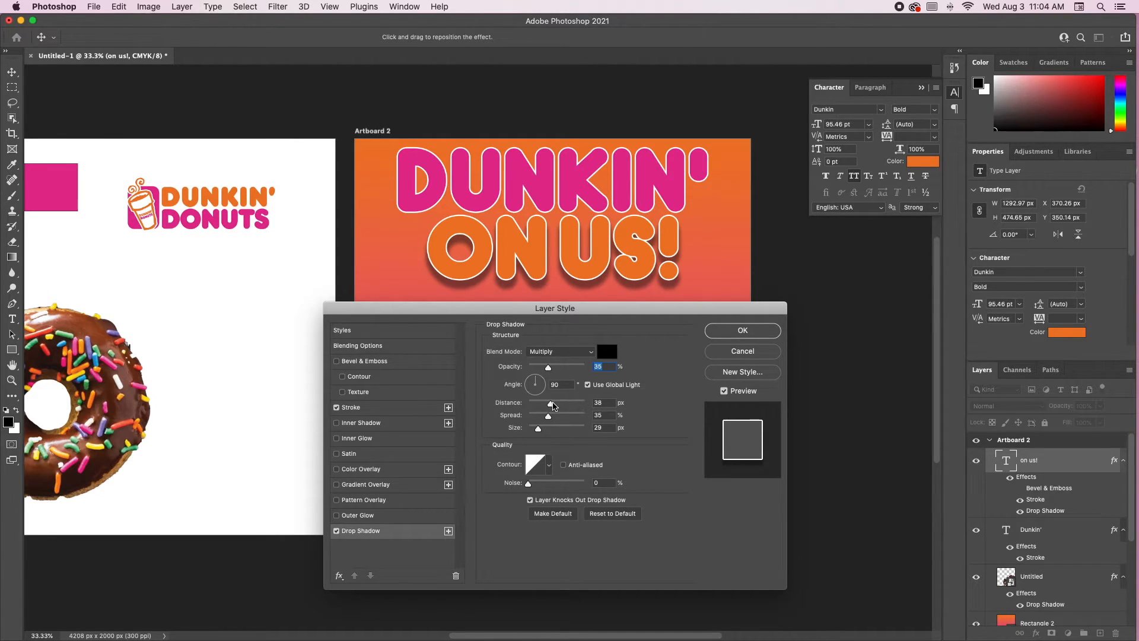
drag(551, 404, 538, 405)
mouse_move(612, 309)
mouse_down()
mouse_move(360, 377)
mouse_move(625, 309)
mouse_up()
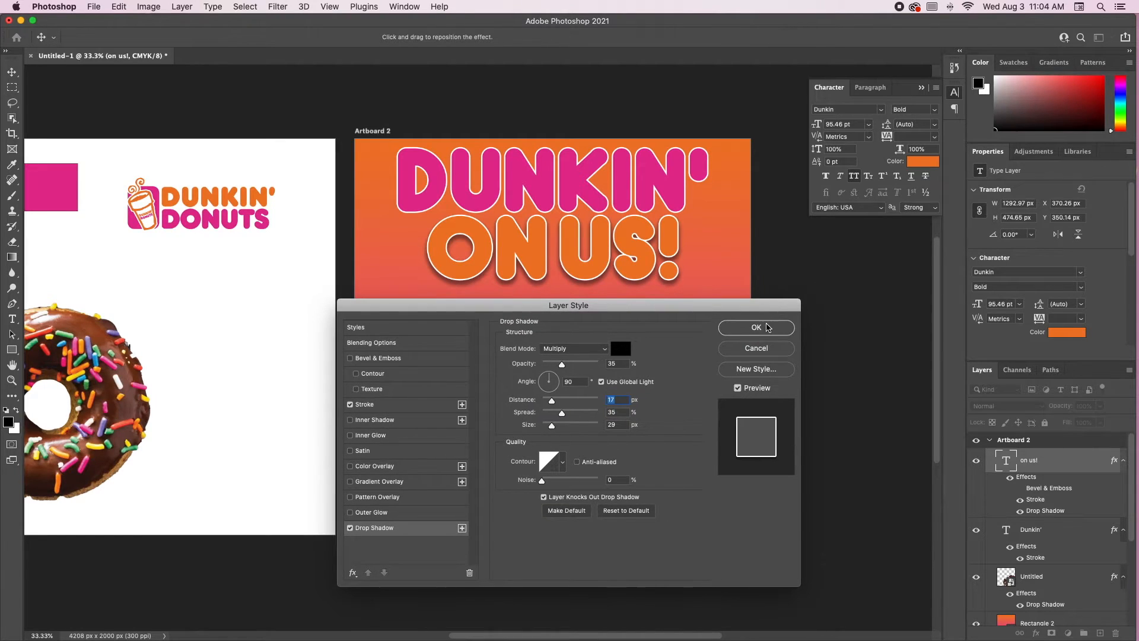
click(766, 329)
Add a Drop Shadow to the DUNKIN' text with the distance set to 15 px.
click(633, 208)
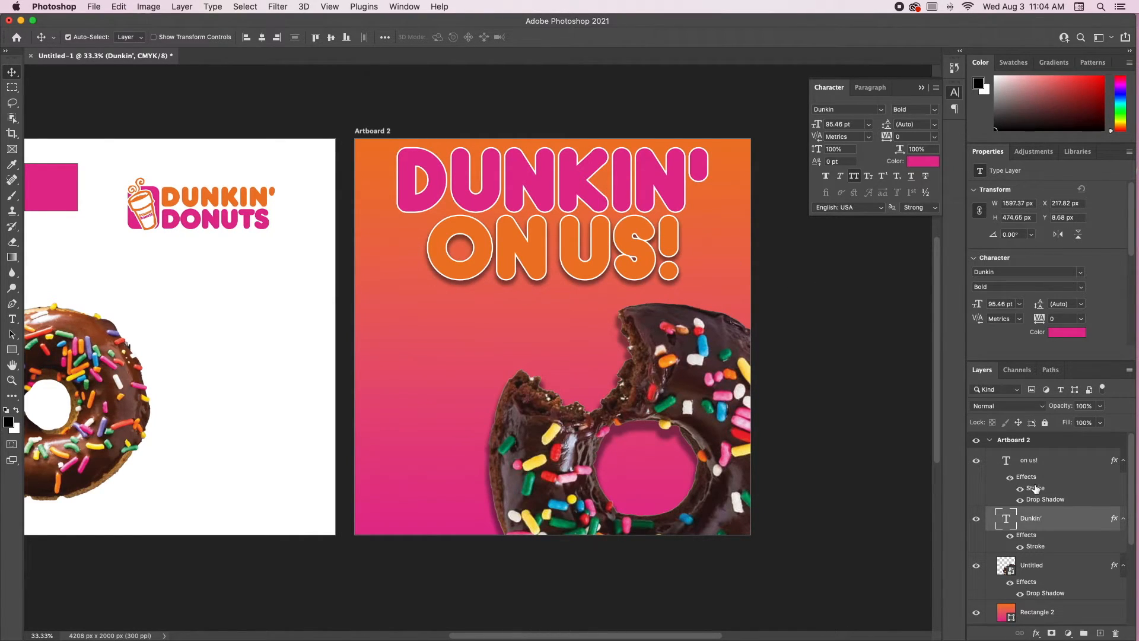
double_click(1068, 518)
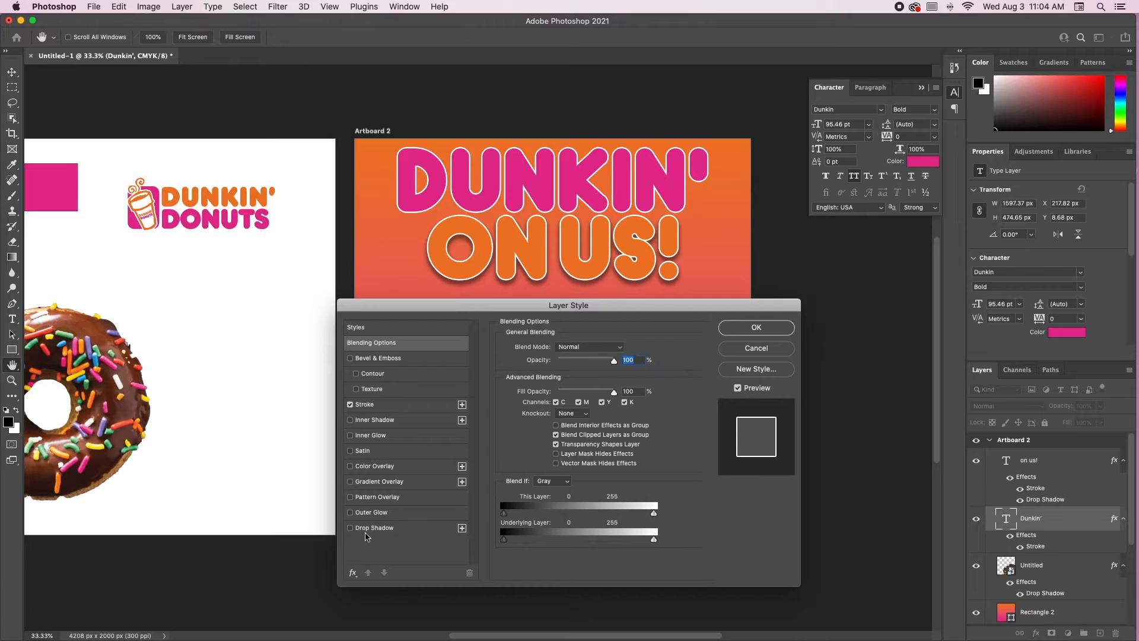
click(368, 528)
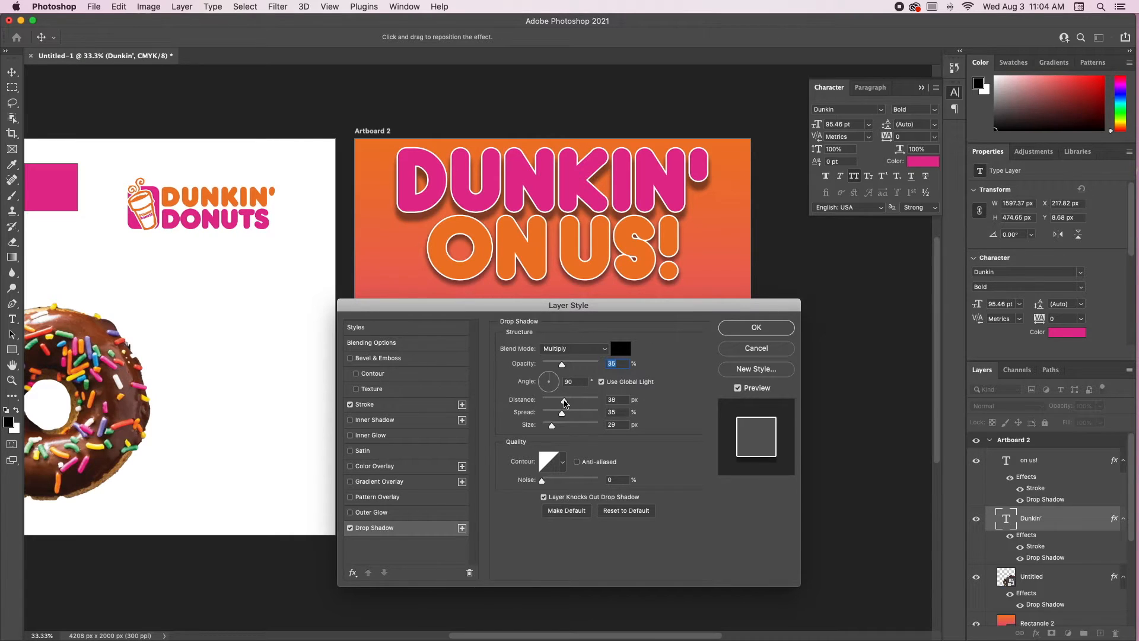
drag(564, 403, 552, 403)
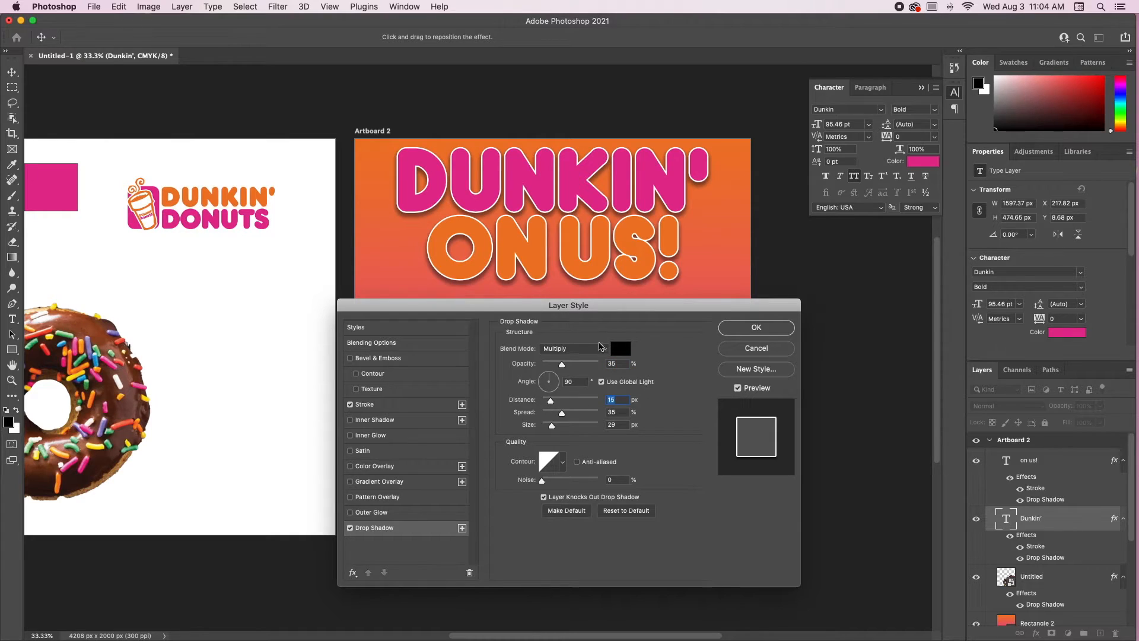
click(762, 330)
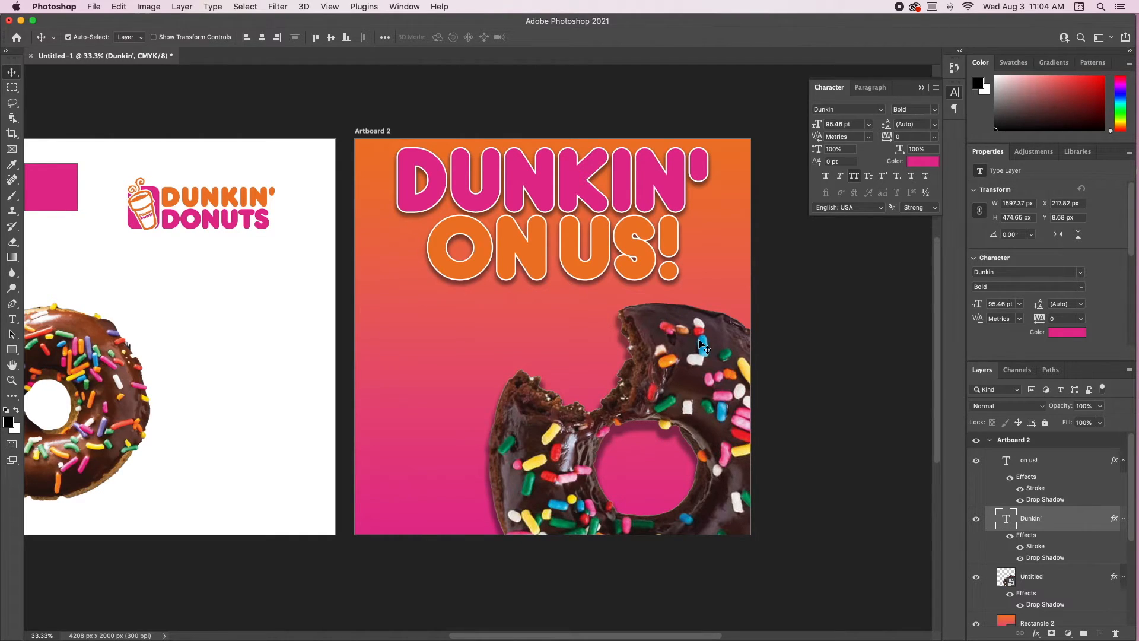
Scale the DUNKIN' and ON US! texts down together to about 84 pt, keeping them centered near the top of Artboard 2.
click(616, 264)
shift+click(578, 181)
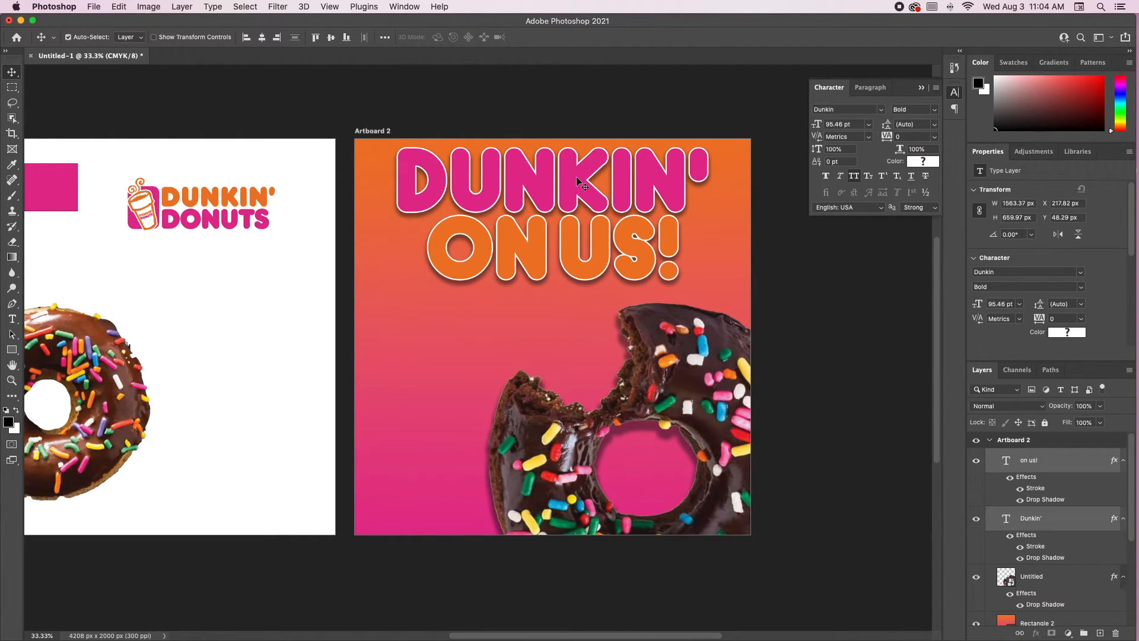
key(super+t)
drag(709, 277, 636, 240)
key(Return)
click(729, 266)
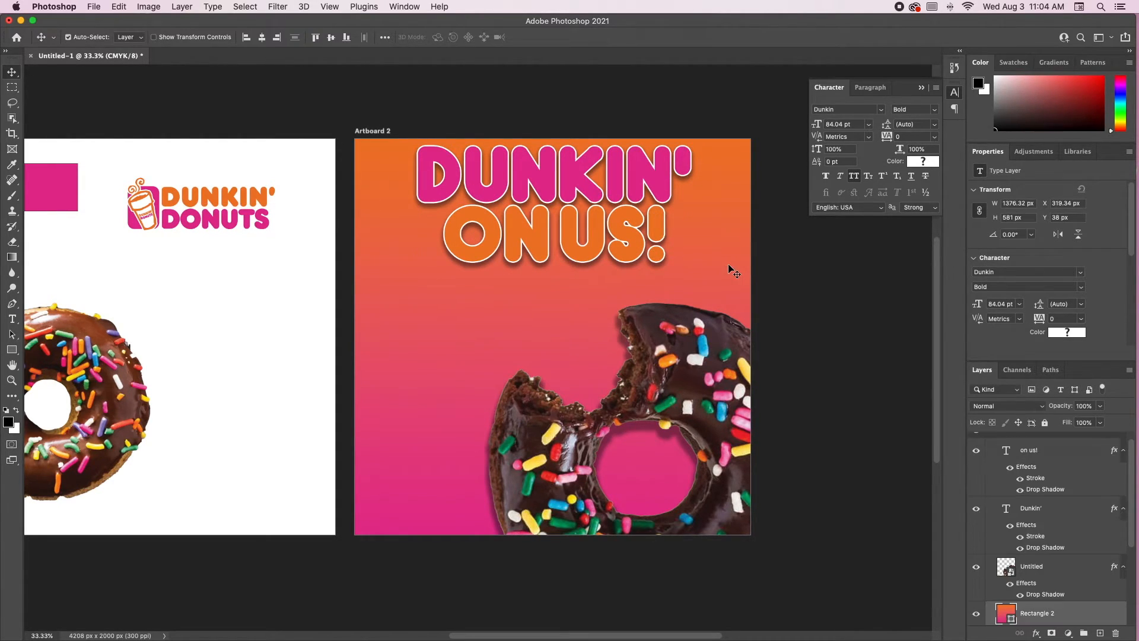
Draw a rectangle about 1049 by 226 px below the ON US! text on Artboard 2.
scroll(48, 197, left, 3)
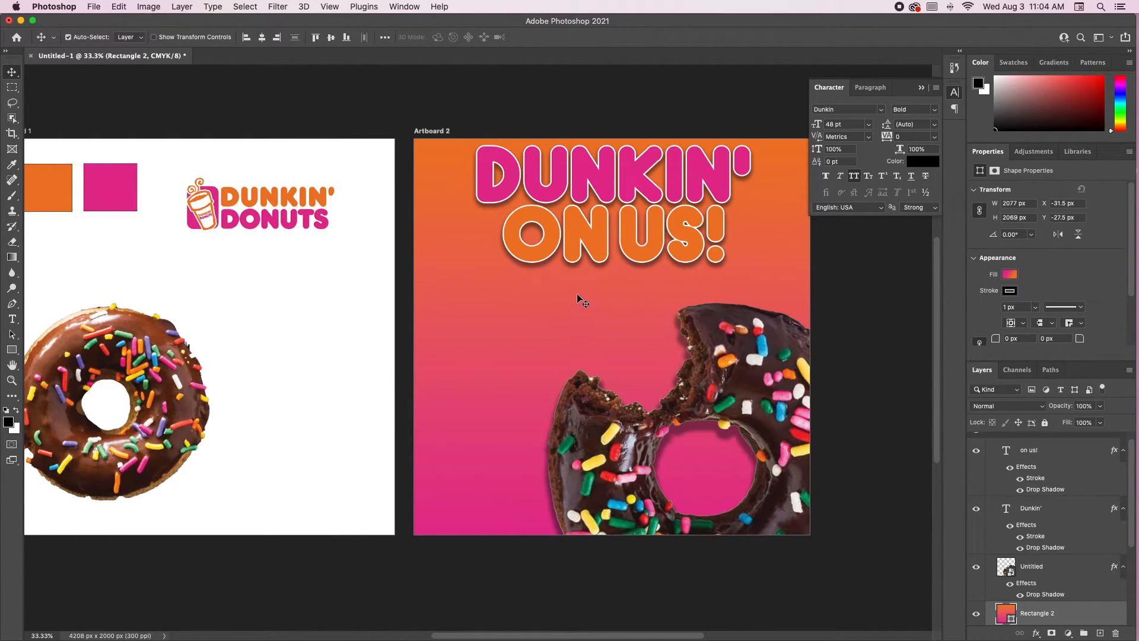
scroll(673, 299, right, 2)
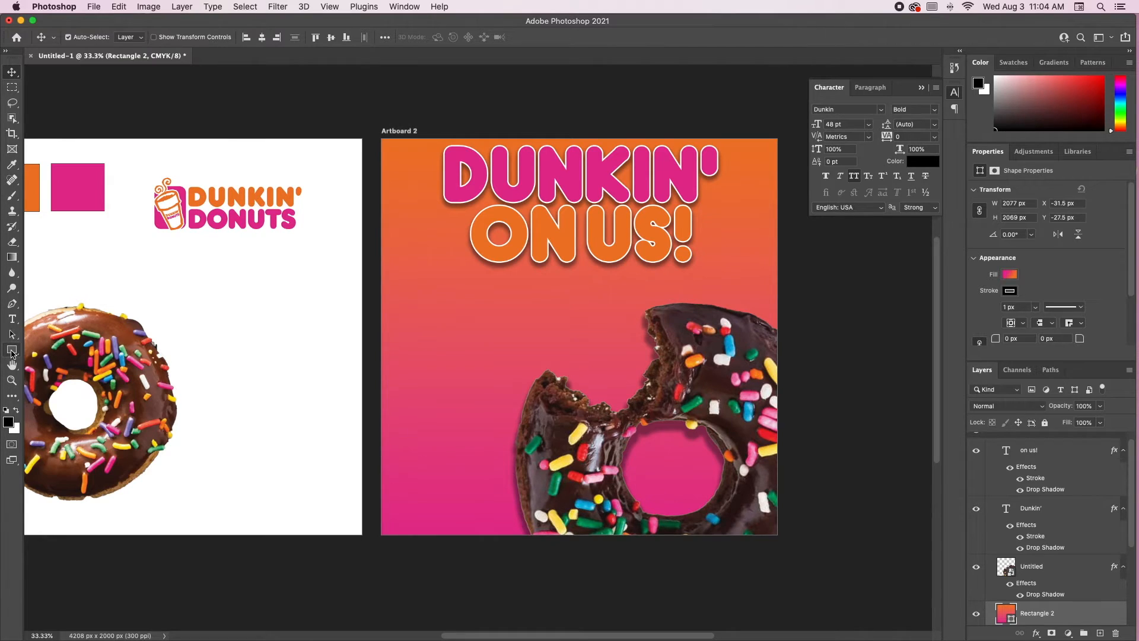
scroll(11, 350, down, 3)
scroll(11, 351, up, 3)
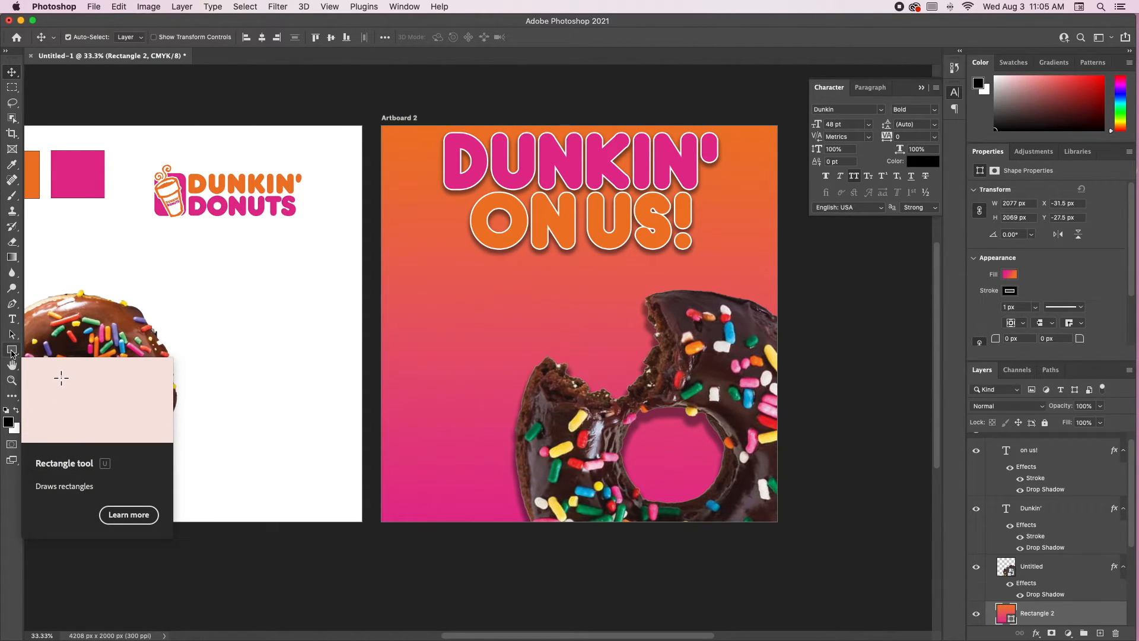
click(11, 350)
click(423, 272)
drag(423, 273, 630, 316)
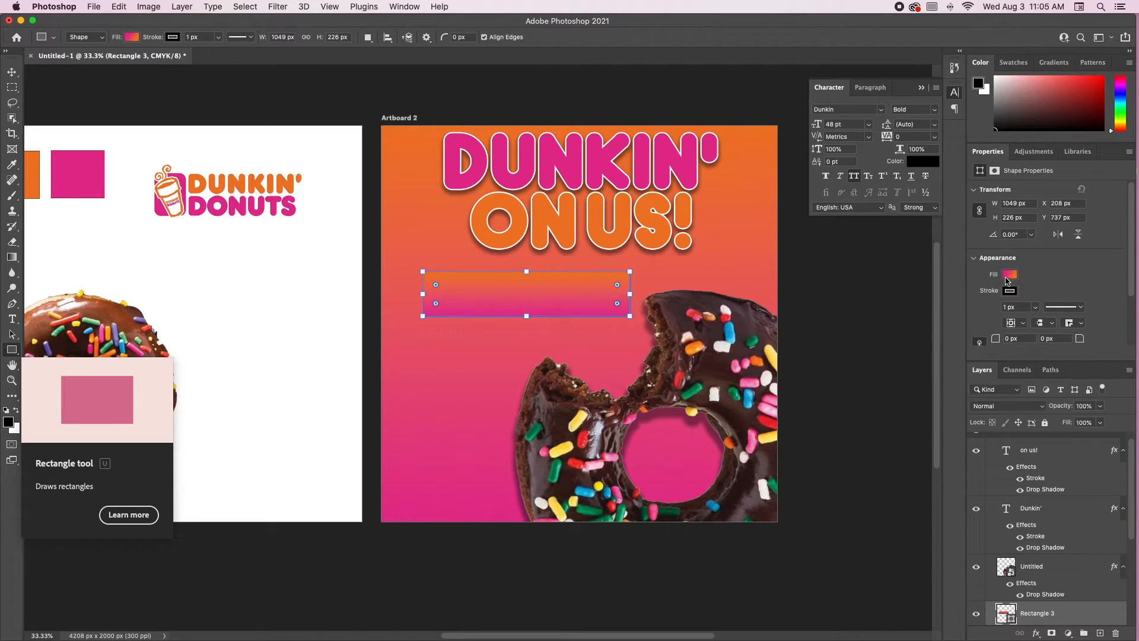
Fill the new rectangle with solid white #ffffff and move it closer to the artboard's center, just beneath ON US!
click(1009, 275)
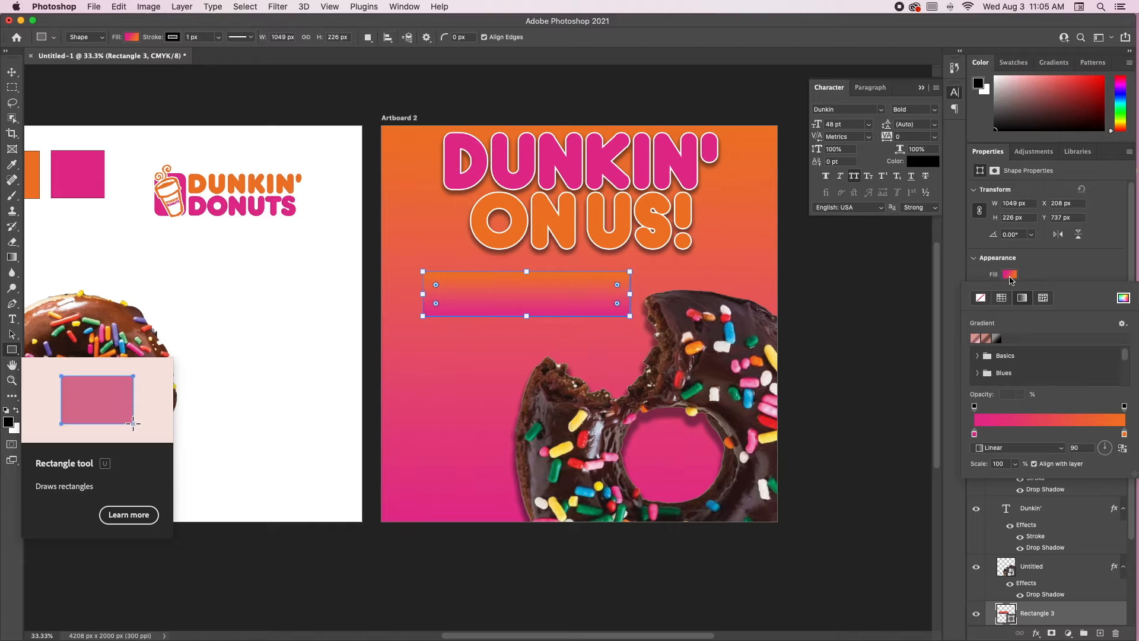
click(1124, 298)
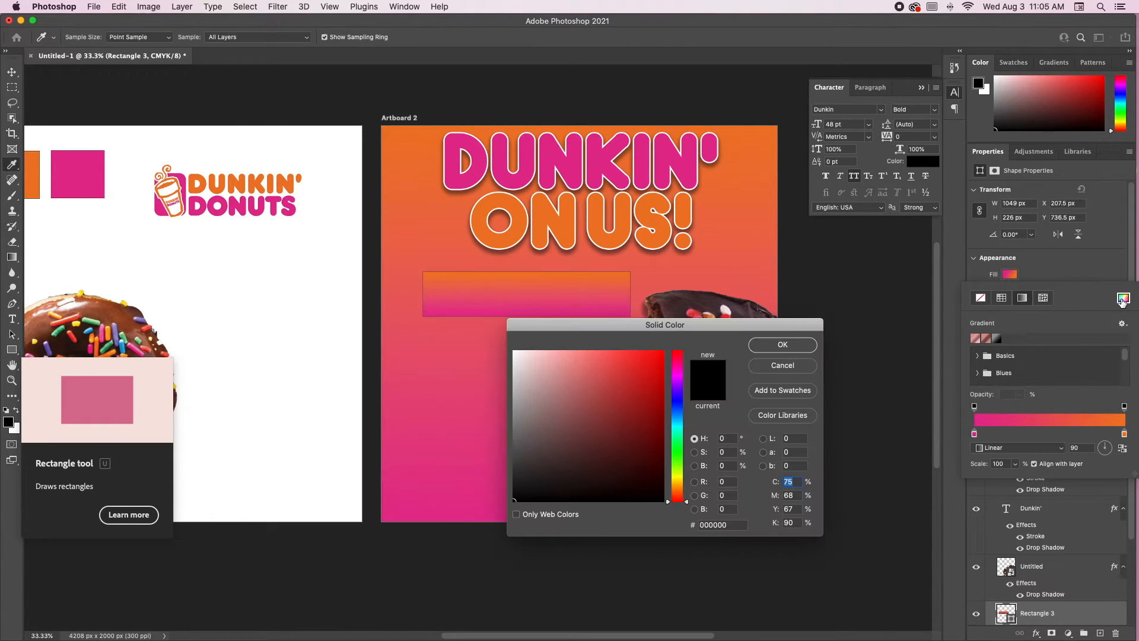
click(61, 375)
drag(520, 360, 496, 316)
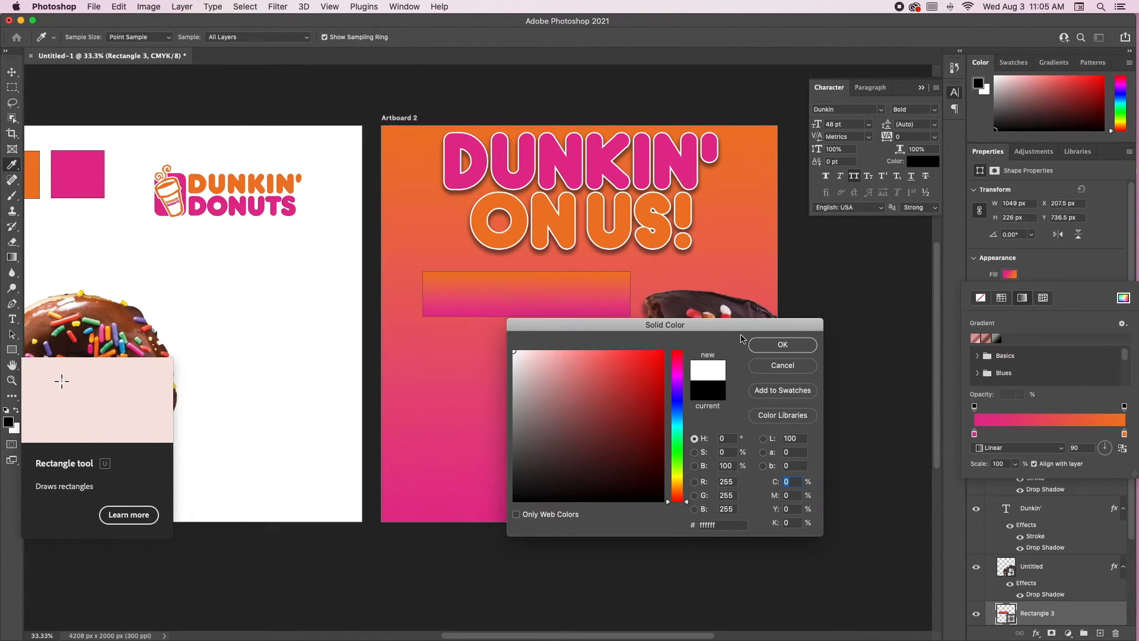
click(781, 344)
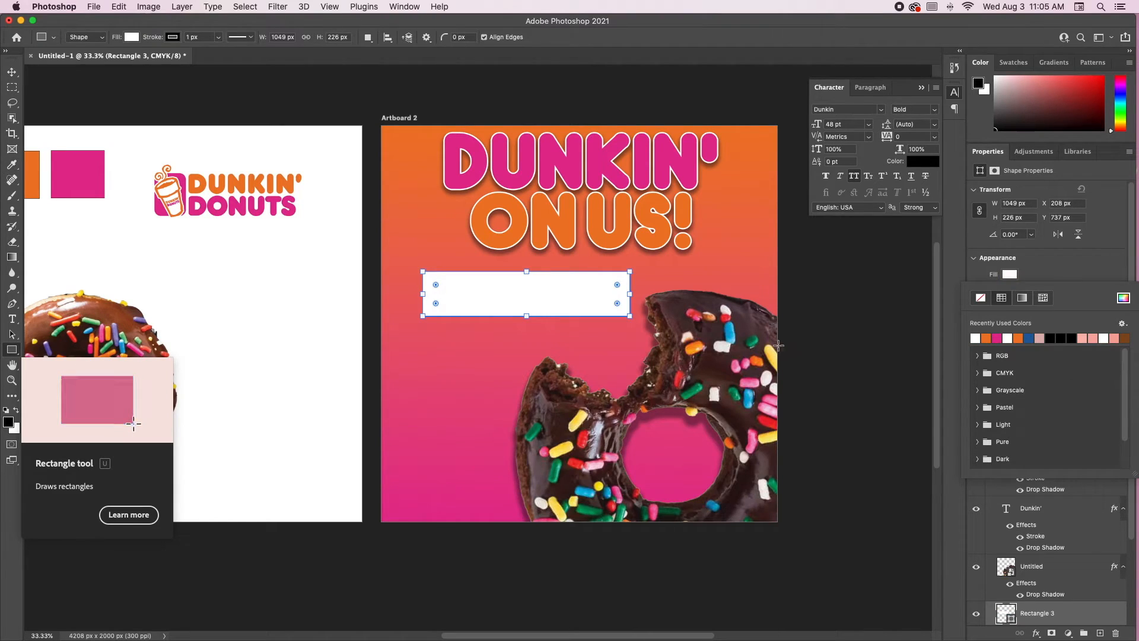
key(v)
drag(557, 310, 599, 306)
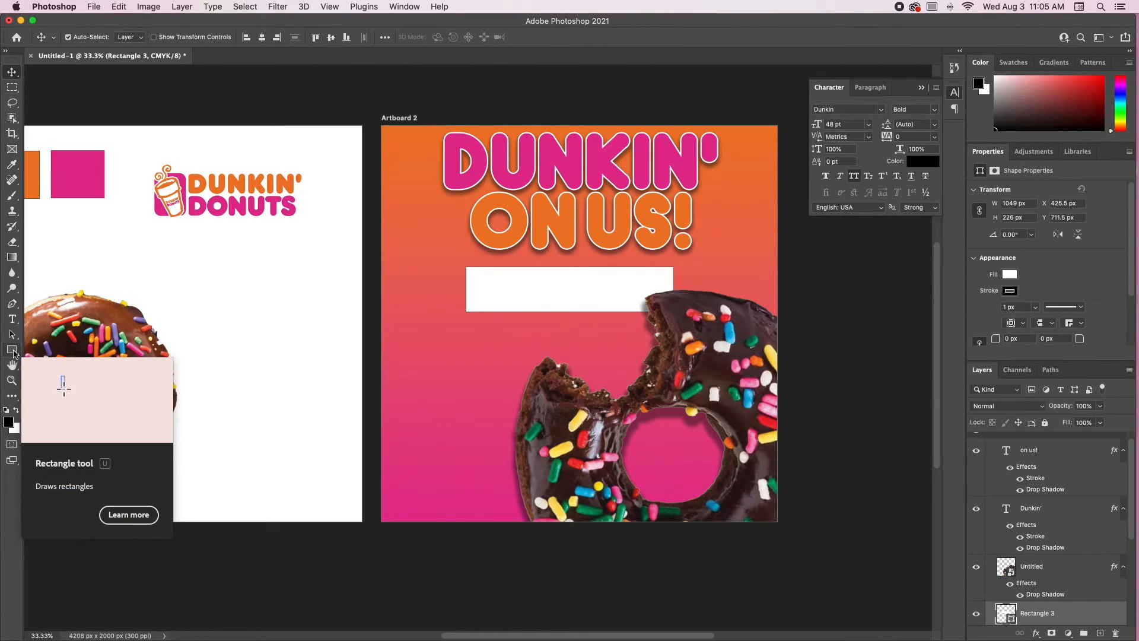
Draw a white circle about 313 px in diameter below the left end of the white box on Artboard 2 and shift it slightly down.
click(12, 351)
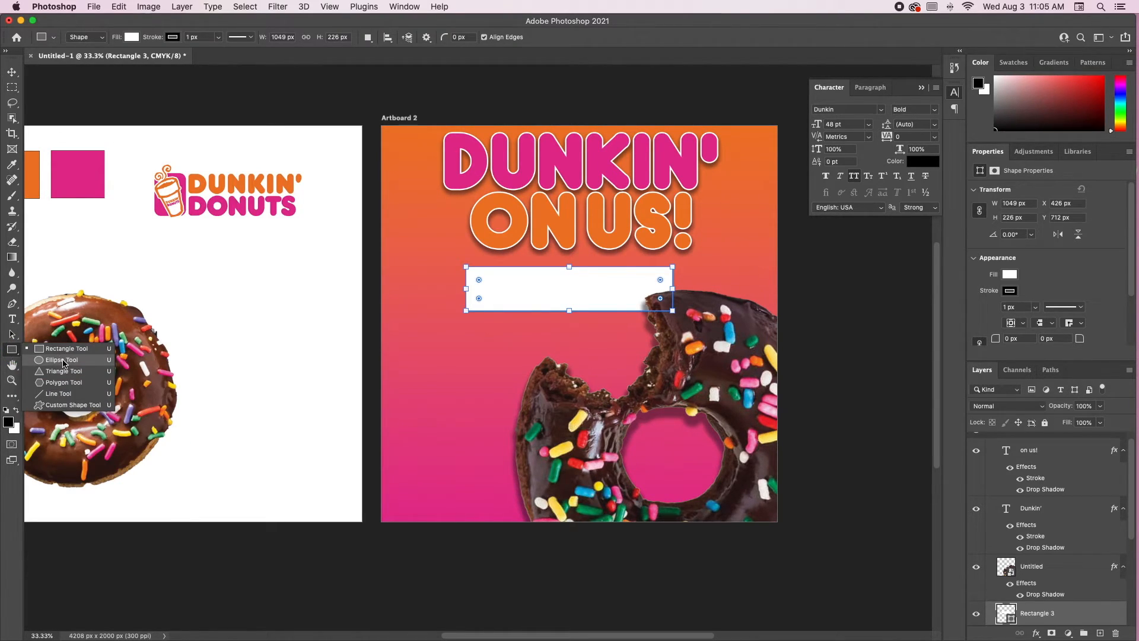
click(62, 361)
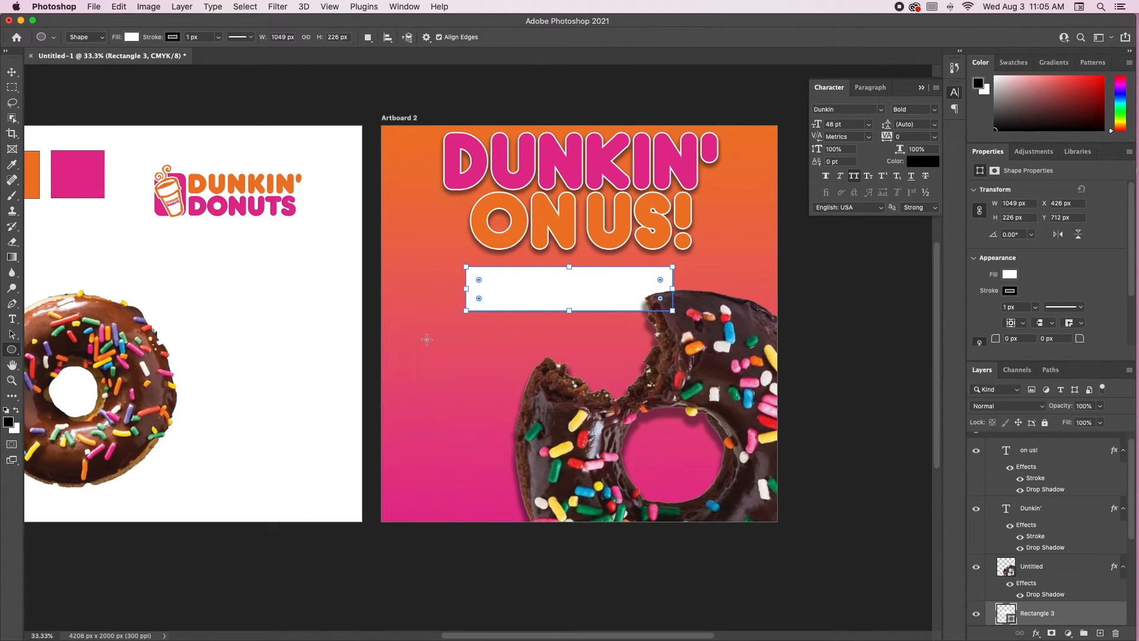
drag(413, 328, 482, 387)
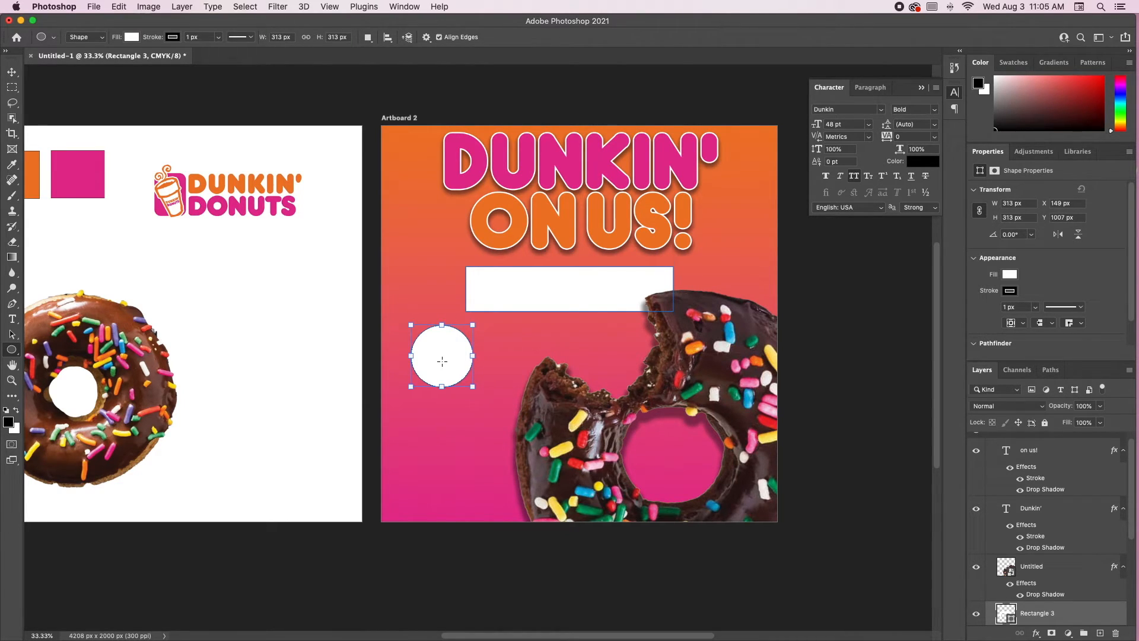
key(v)
mouse_move(442, 365)
mouse_down()
mouse_move(445, 330)
mouse_move(442, 376)
mouse_up()
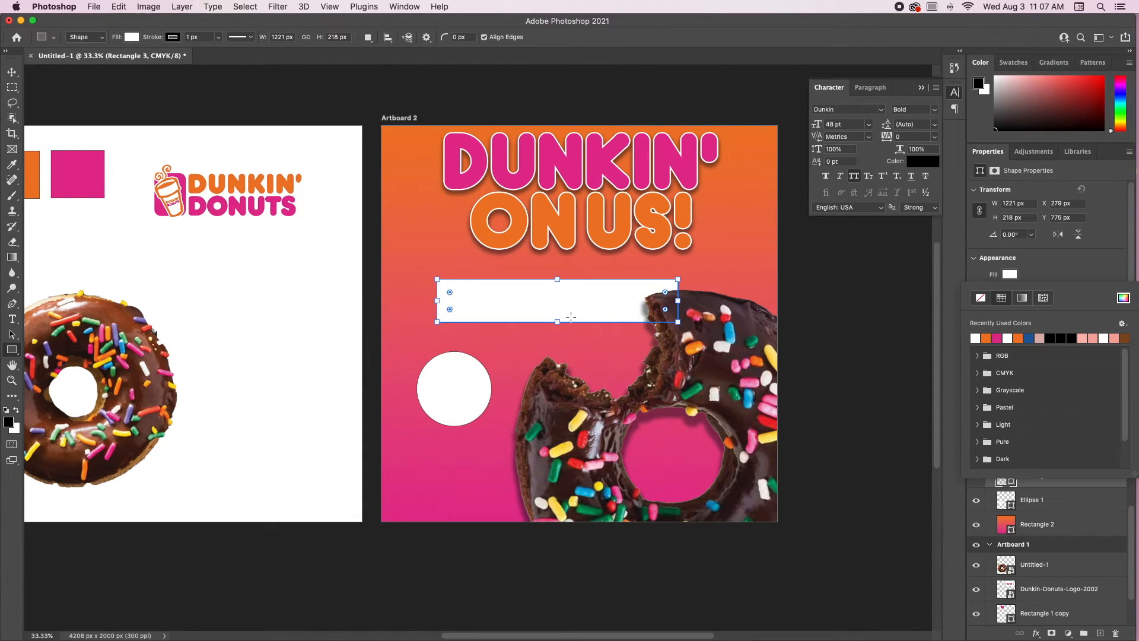
Move the circle onto the left end of the white box and place the box's layer beneath the circle's layer.
key(v)
drag(452, 389, 433, 308)
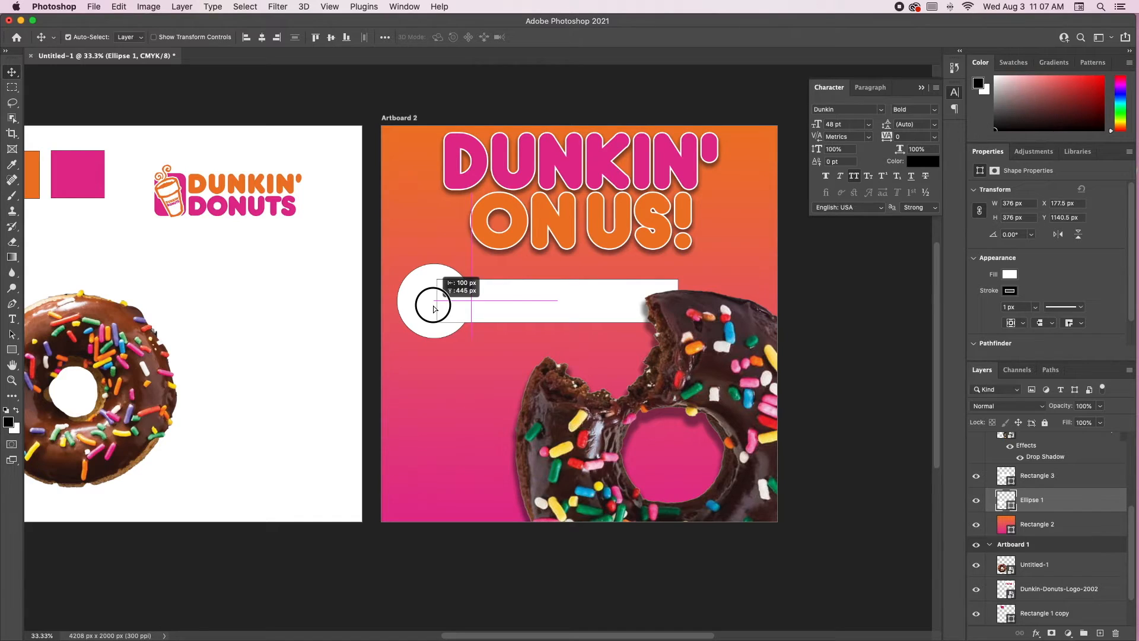
drag(434, 308, 444, 309)
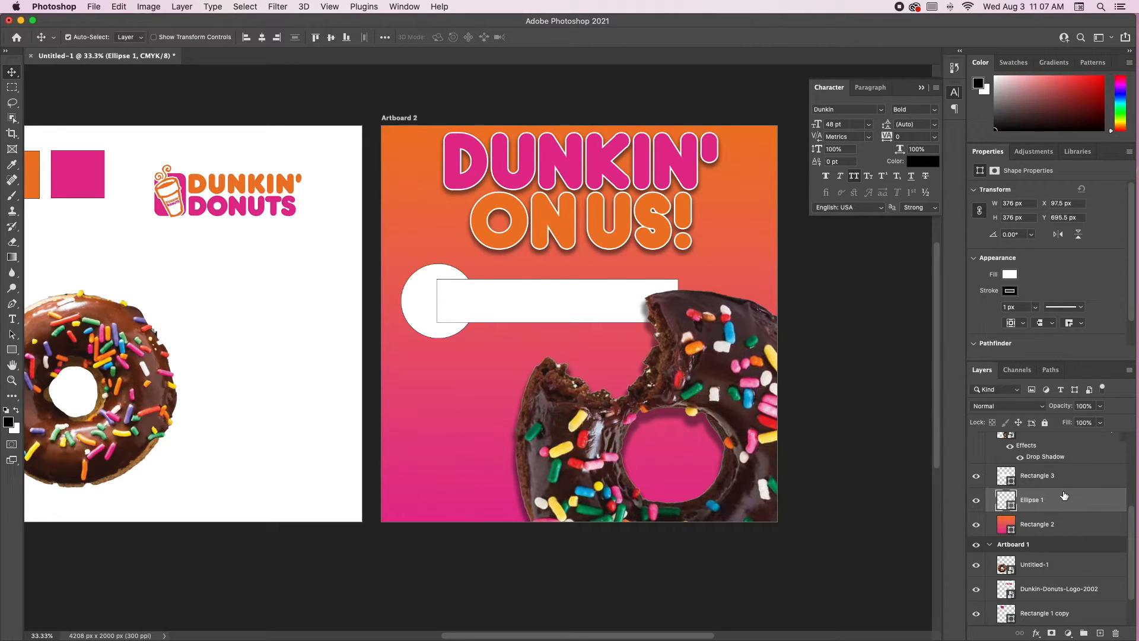
drag(1094, 480, 1096, 517)
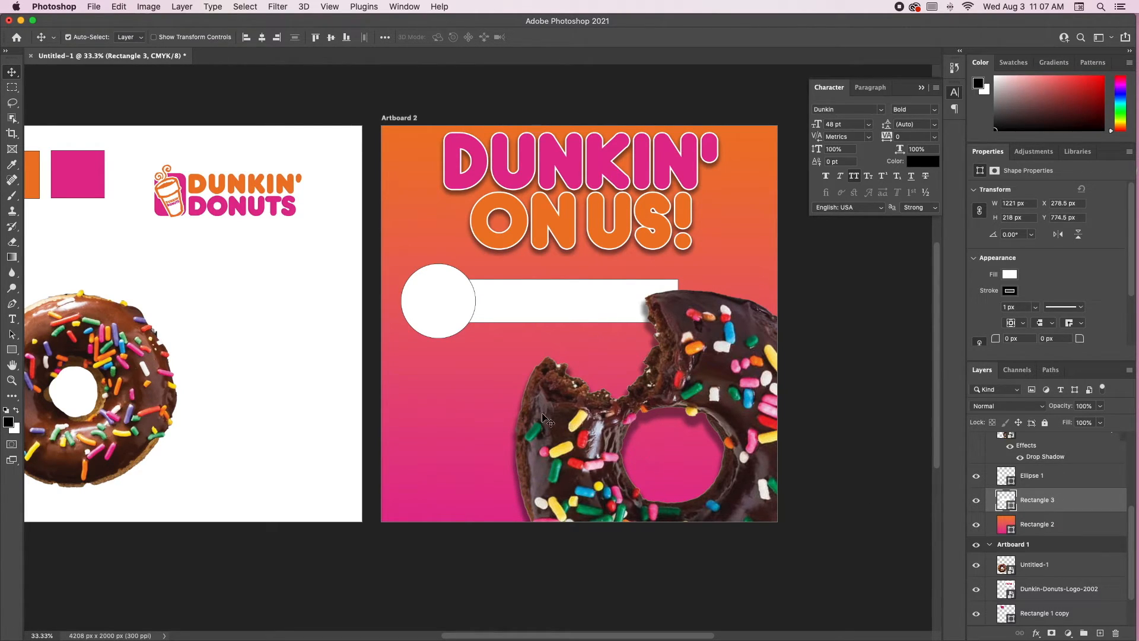
Delete the white circle from the left end of the box on Artboard 2.
drag(448, 313, 448, 312)
click(562, 311)
click(455, 308)
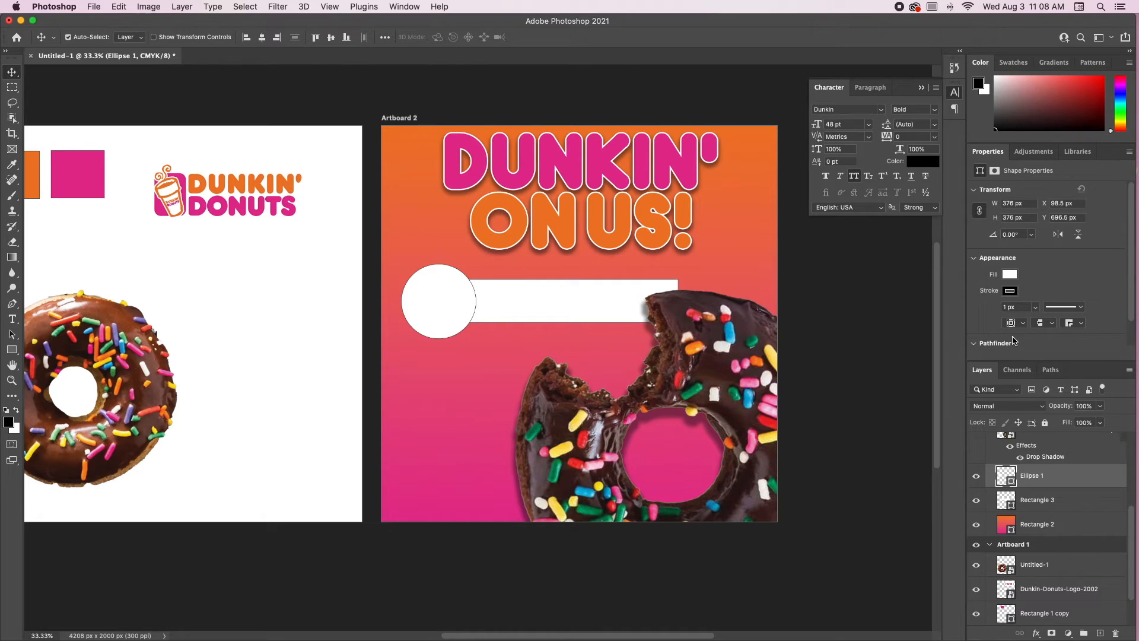
key(Delete)
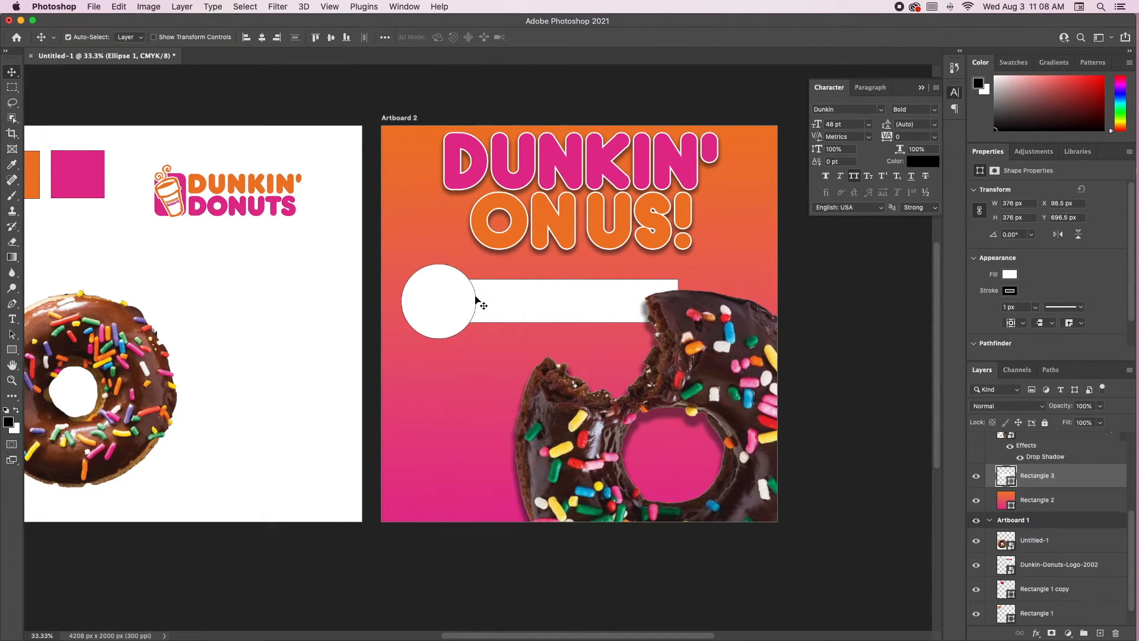
Move the white box up closer to the ON US! text and set its stroke color to white.
mouse_move(573, 300)
mouse_down()
mouse_move(575, 285)
mouse_move(621, 287)
mouse_move(593, 290)
mouse_up()
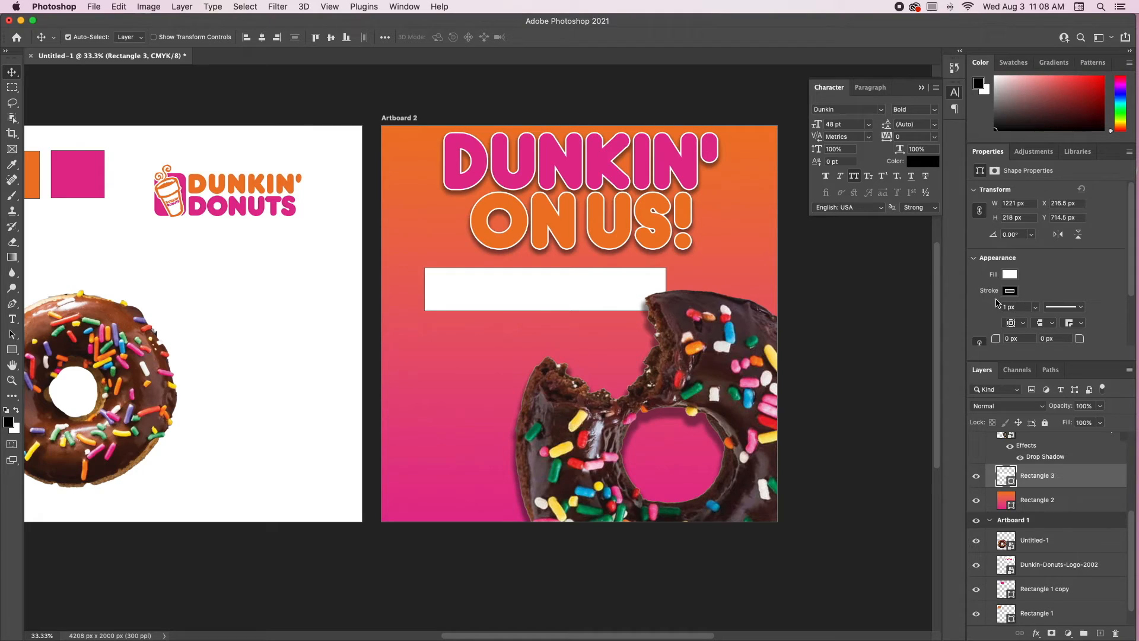
scroll(1015, 277, down, 1)
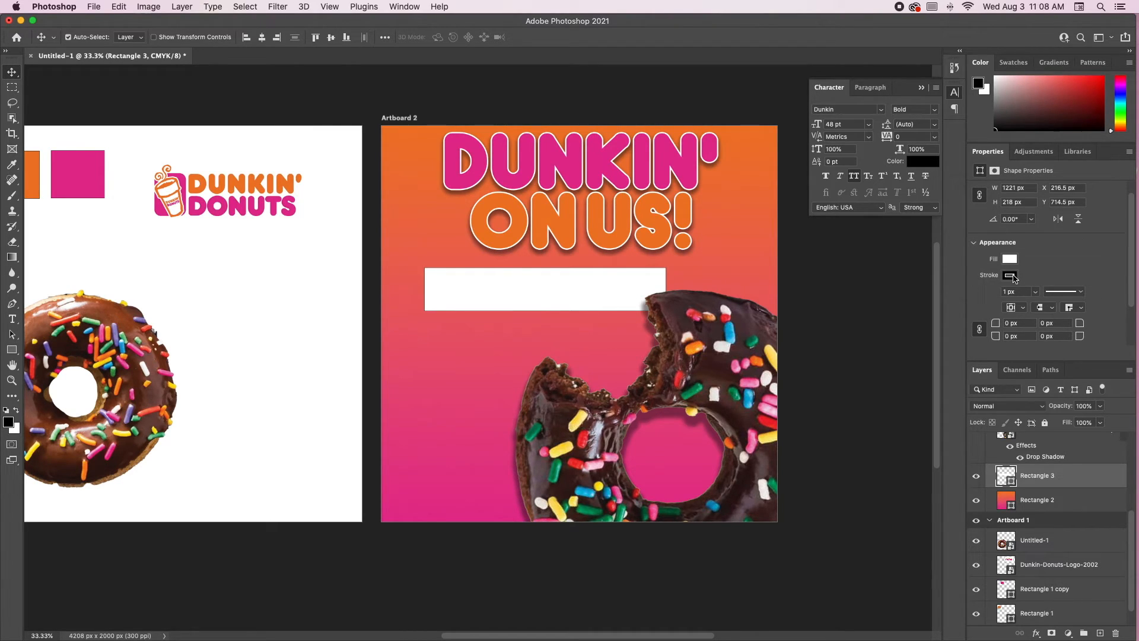
scroll(1012, 280, down, 1)
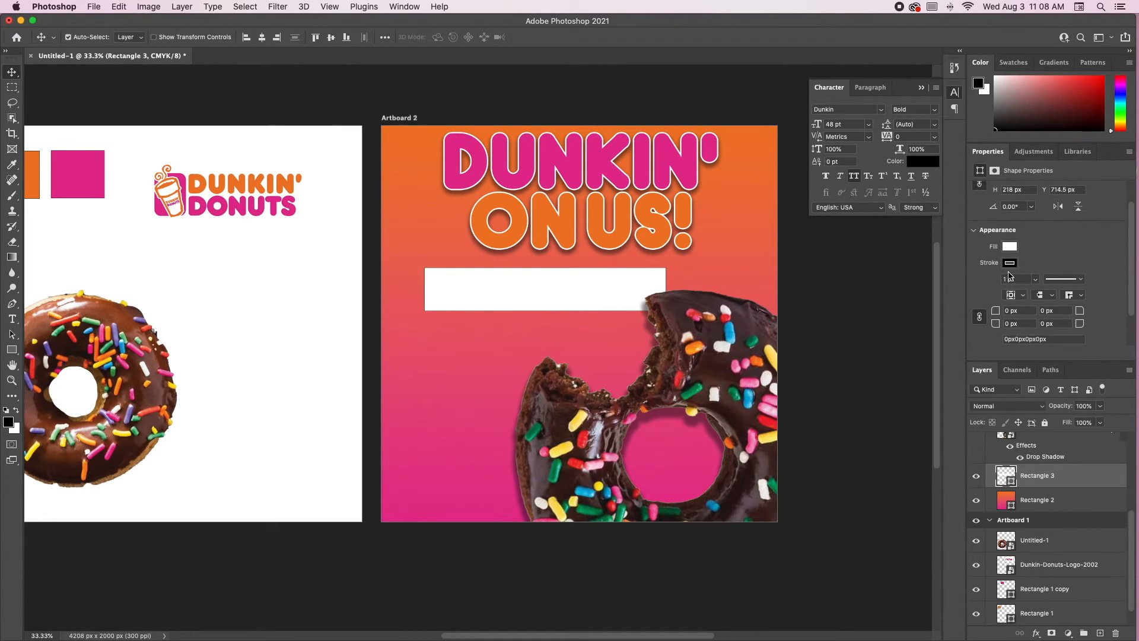
click(1010, 262)
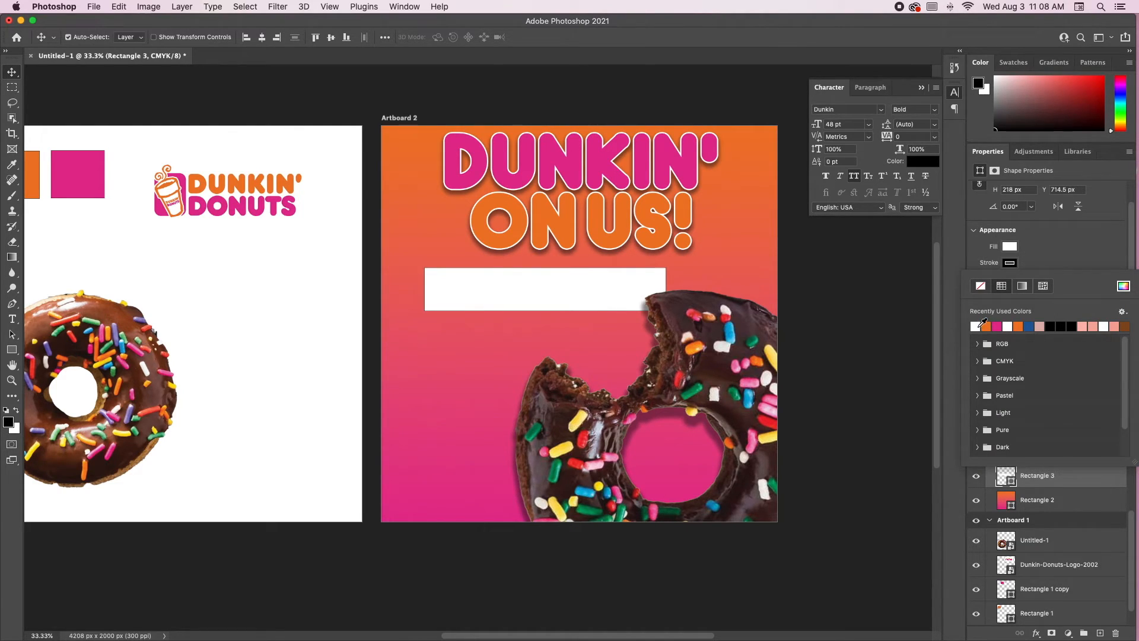
click(977, 326)
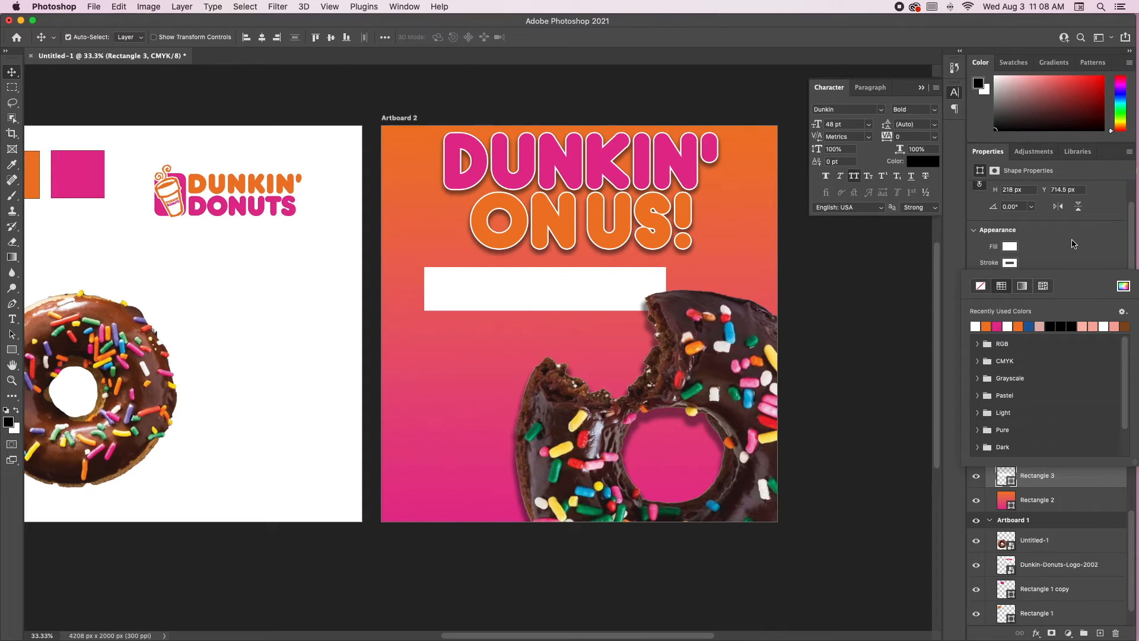
click(1053, 254)
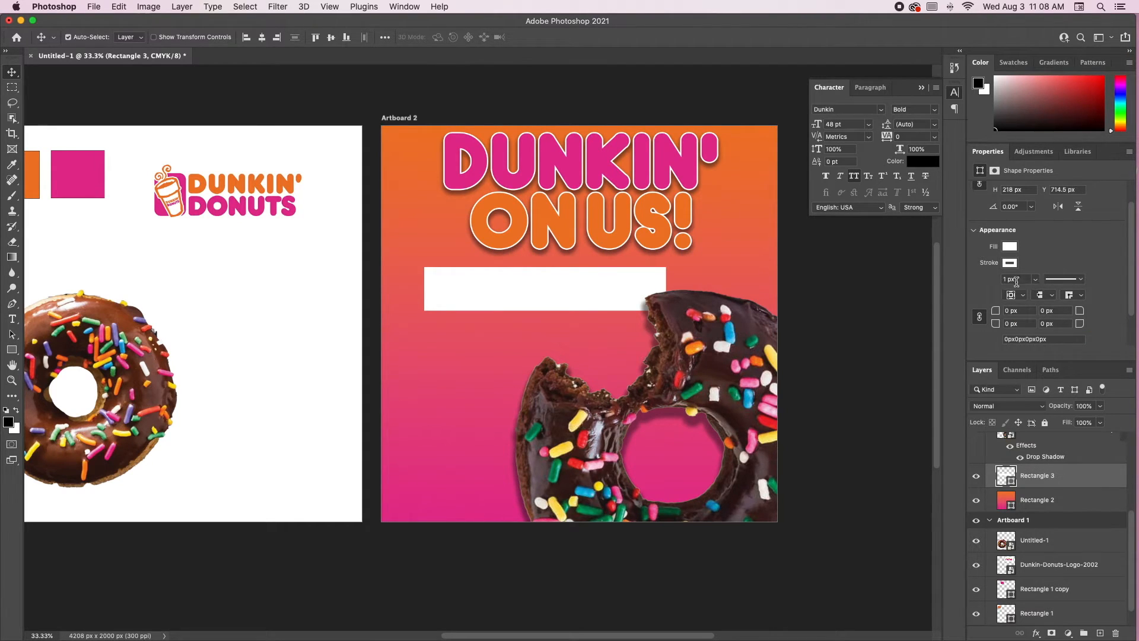
click(1010, 248)
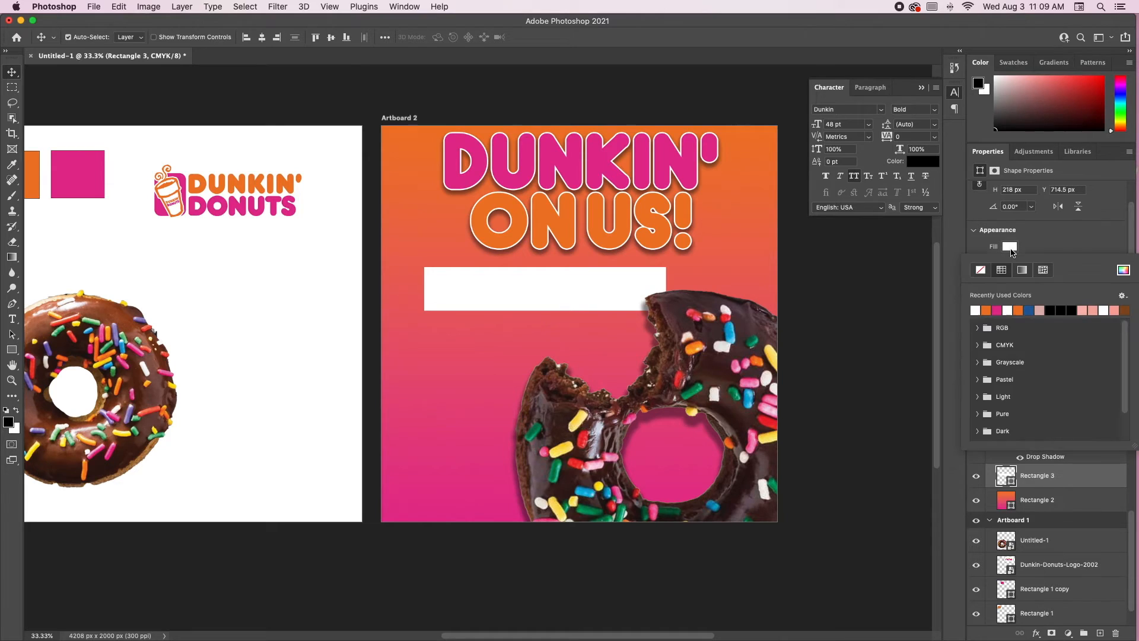
click(1022, 271)
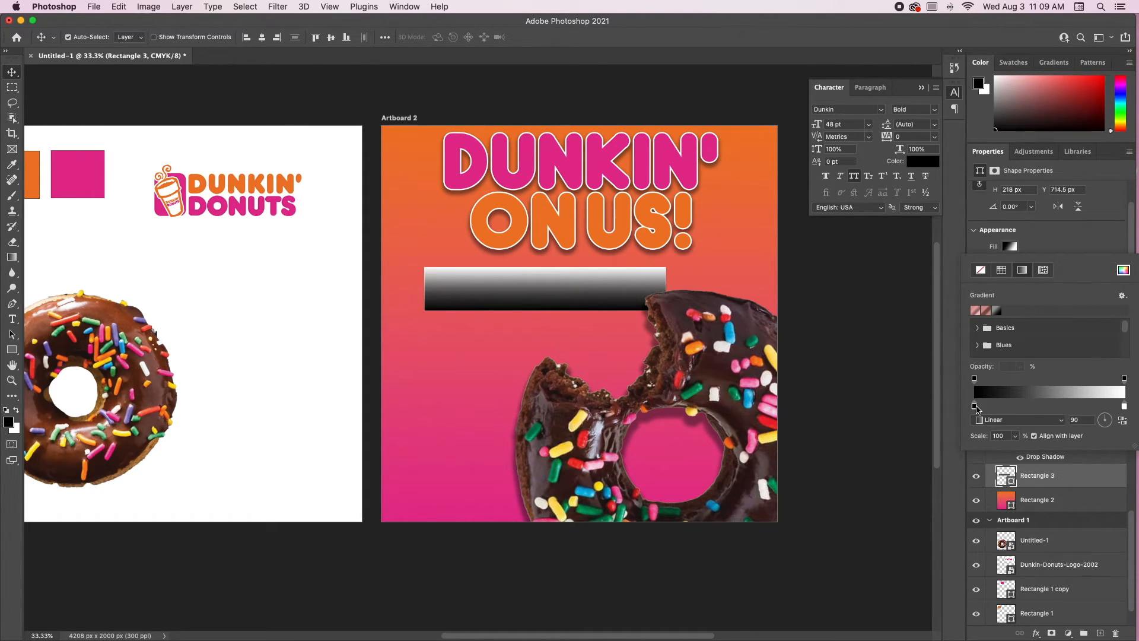
click(1008, 407)
click(116, 7)
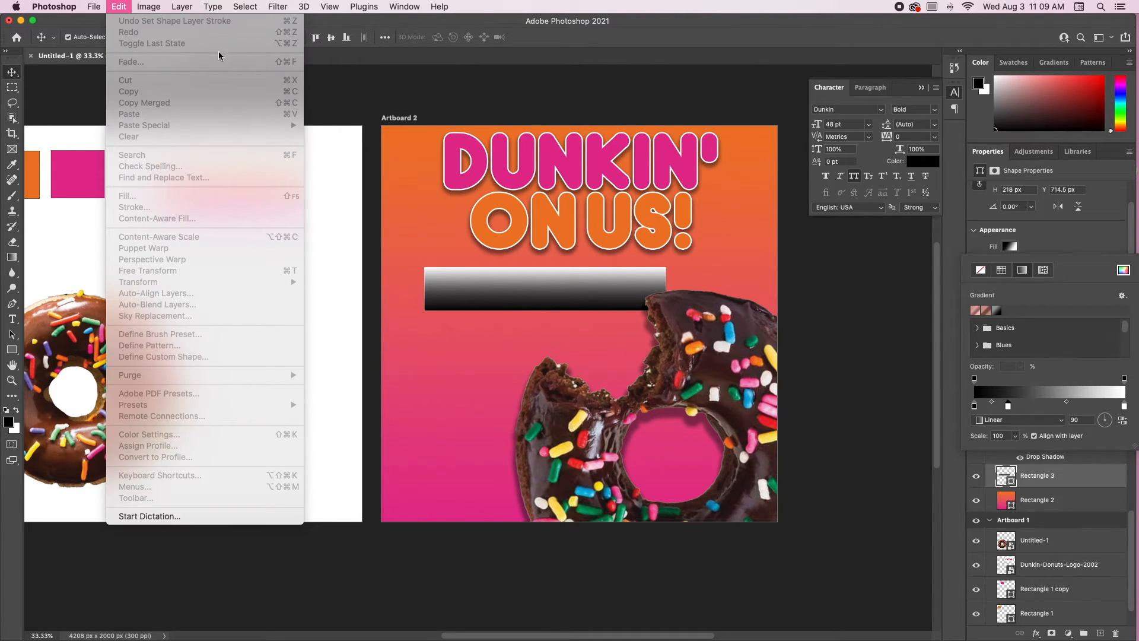
click(406, 23)
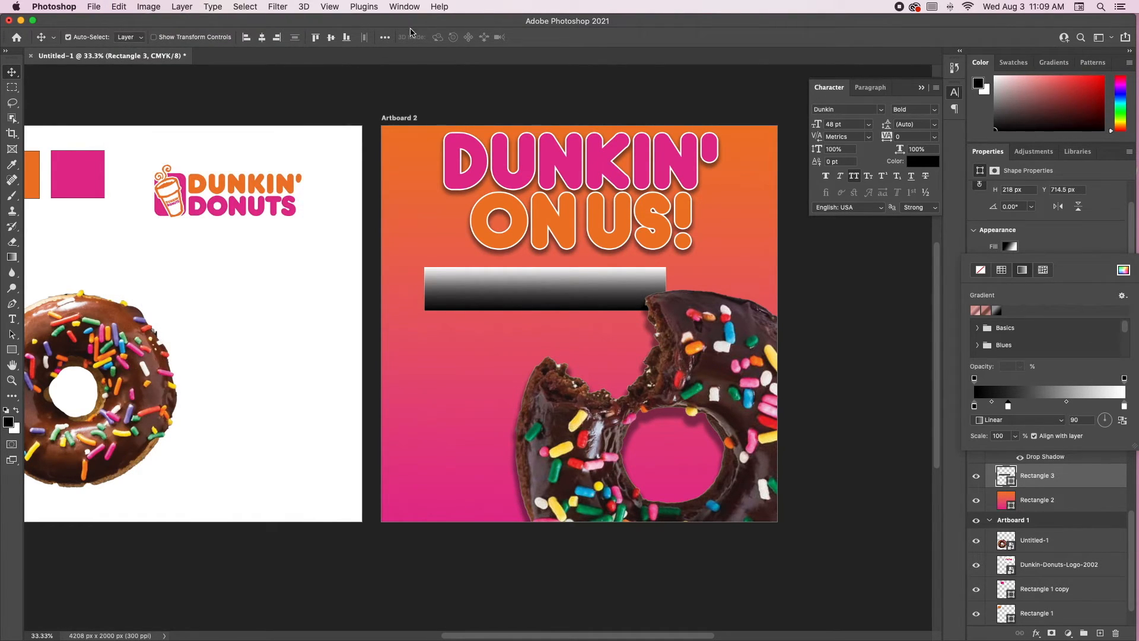
click(356, 24)
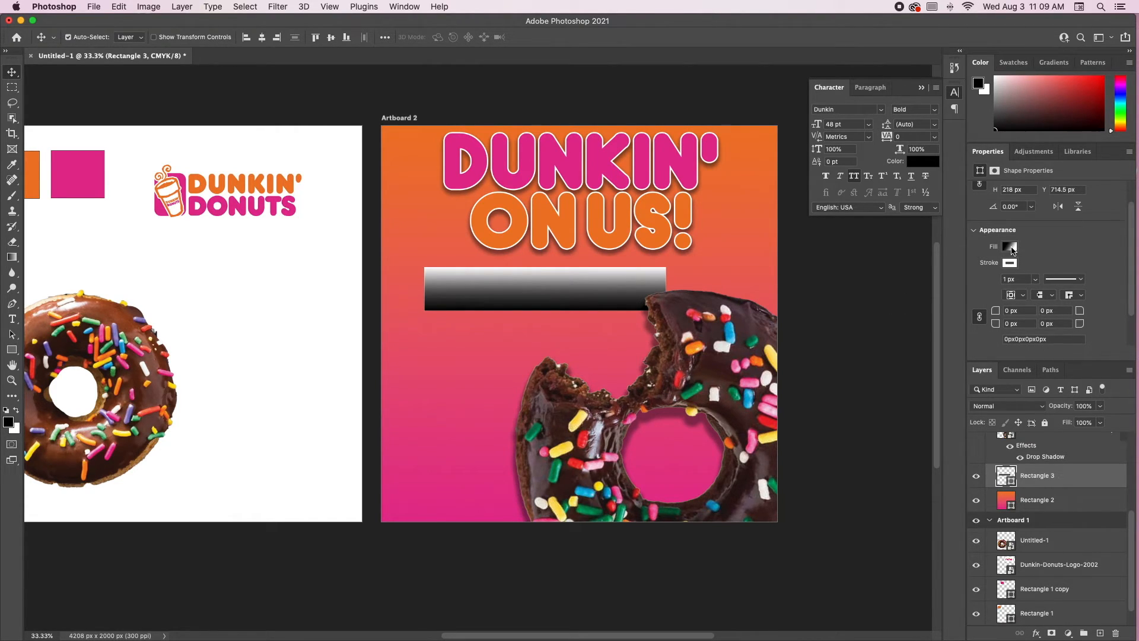
key(super+z)
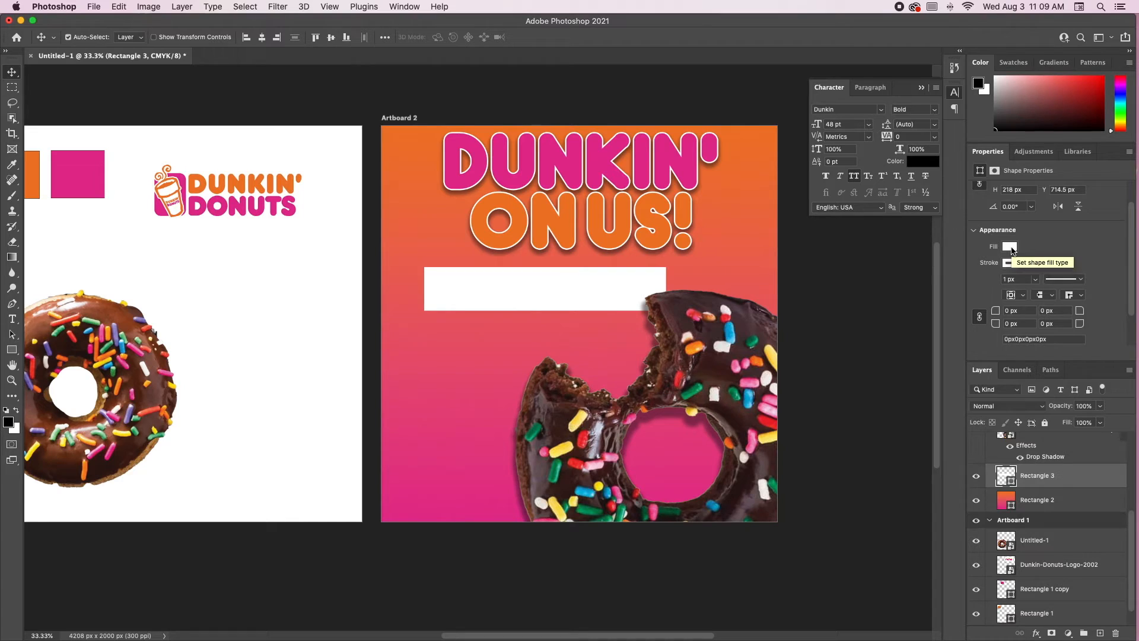
Fill the box with a linear gradient and set its starting stop to pink #e42f8f, sampled from Artboard 2's lower background.
click(1012, 251)
click(1012, 237)
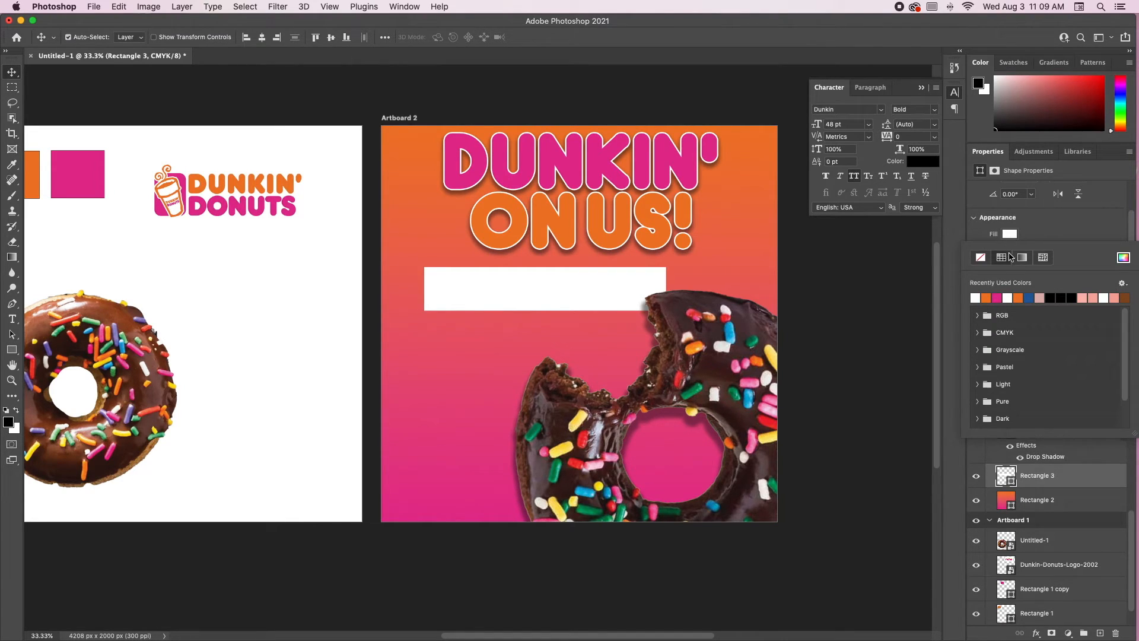
click(1027, 260)
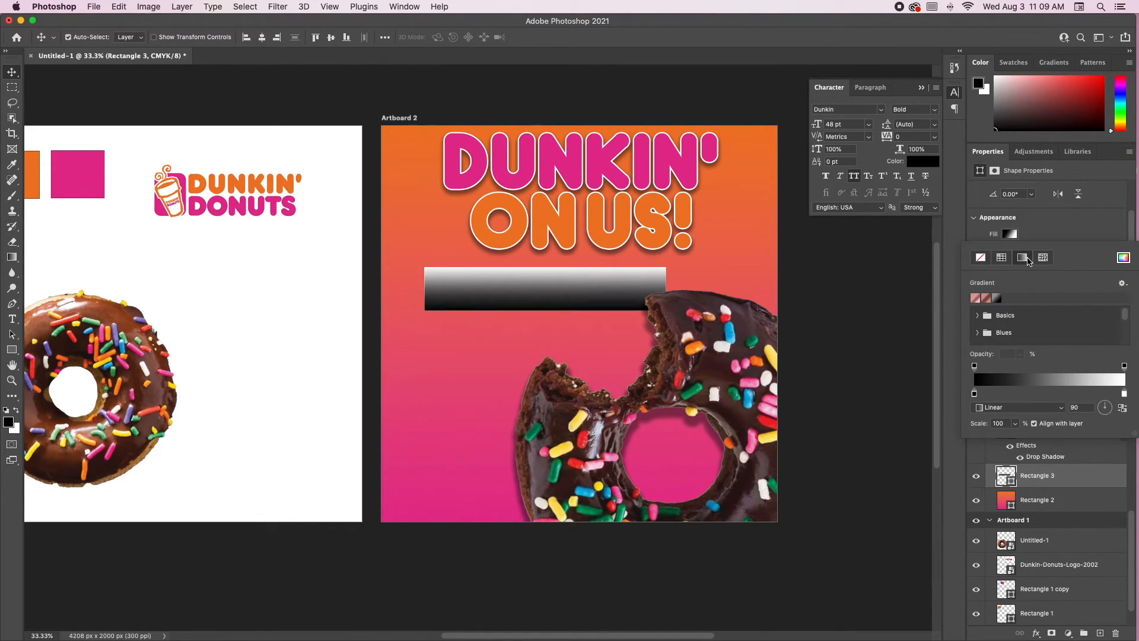
click(996, 384)
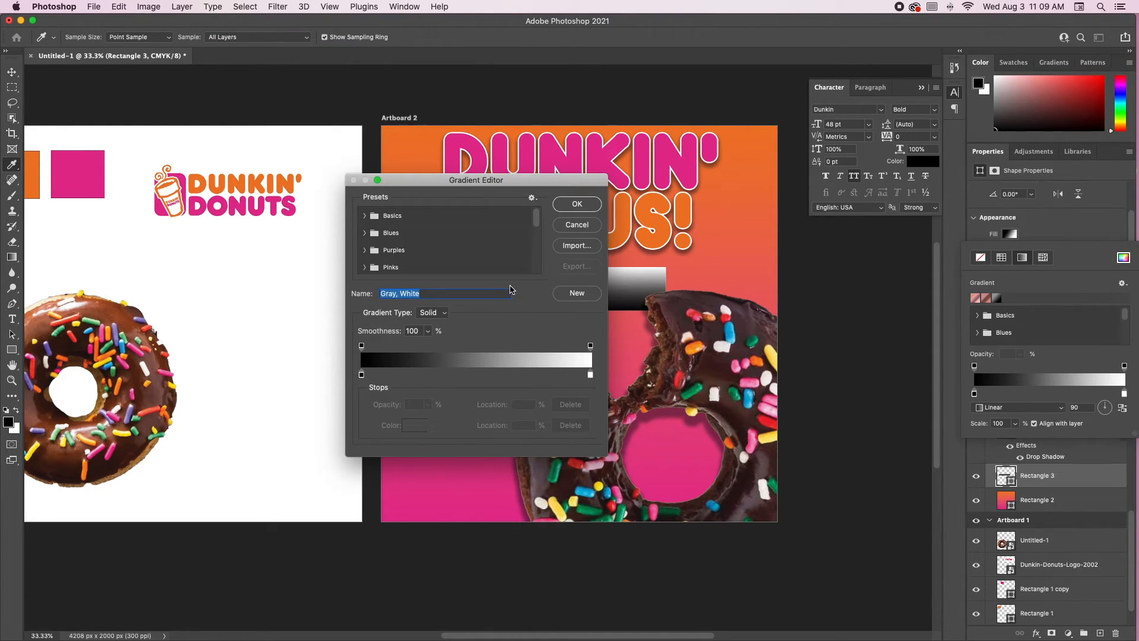
click(361, 375)
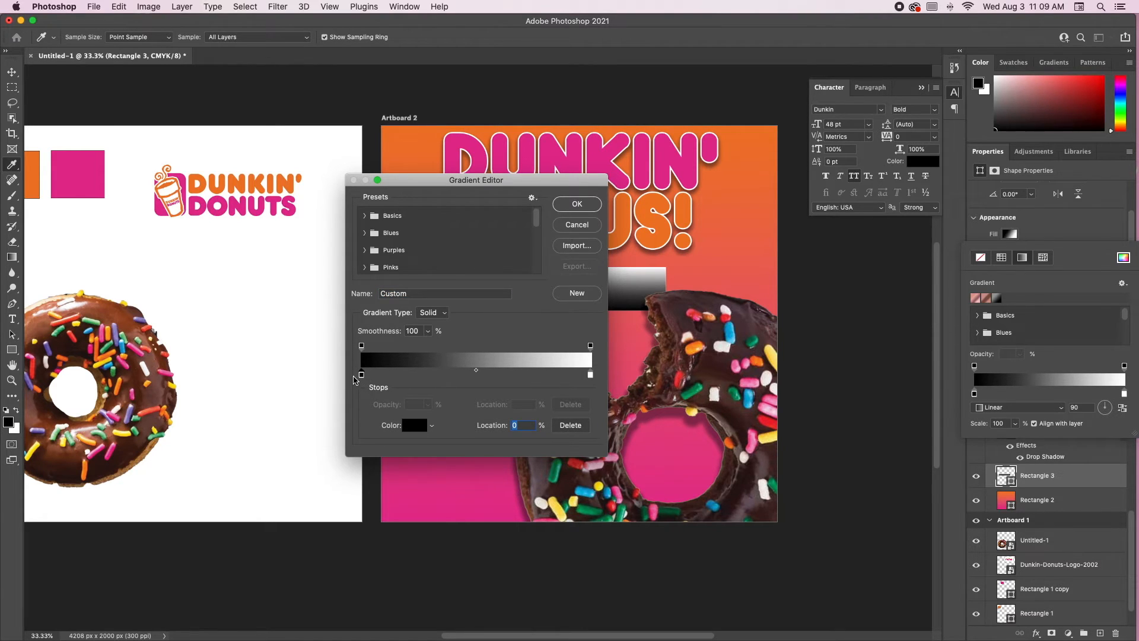
click(416, 424)
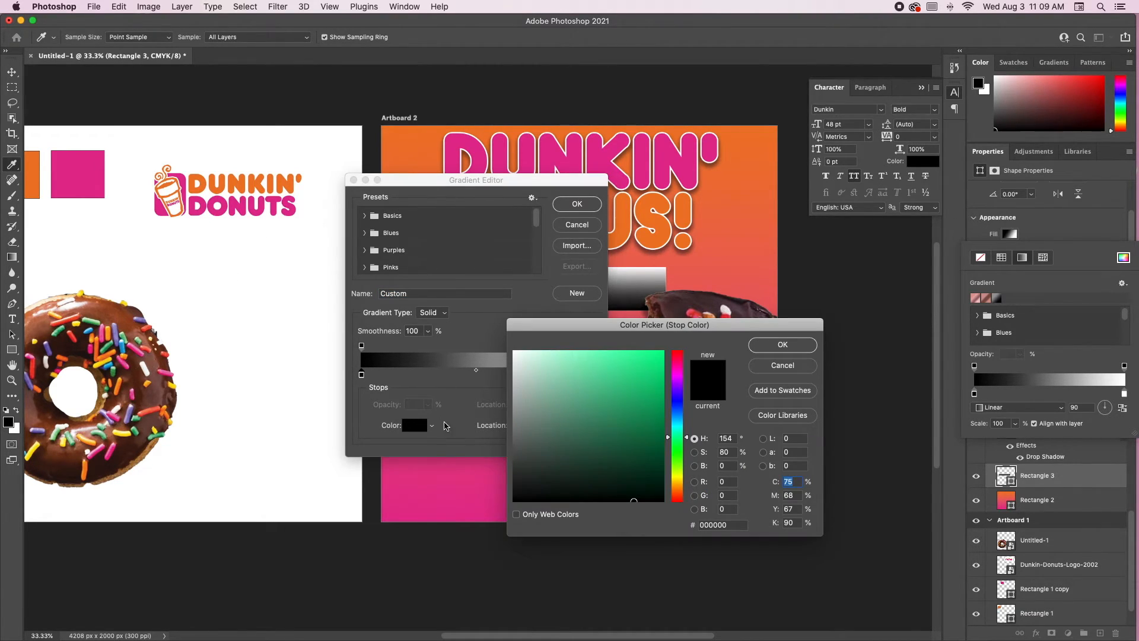
scroll(408, 513, down, 2)
click(410, 481)
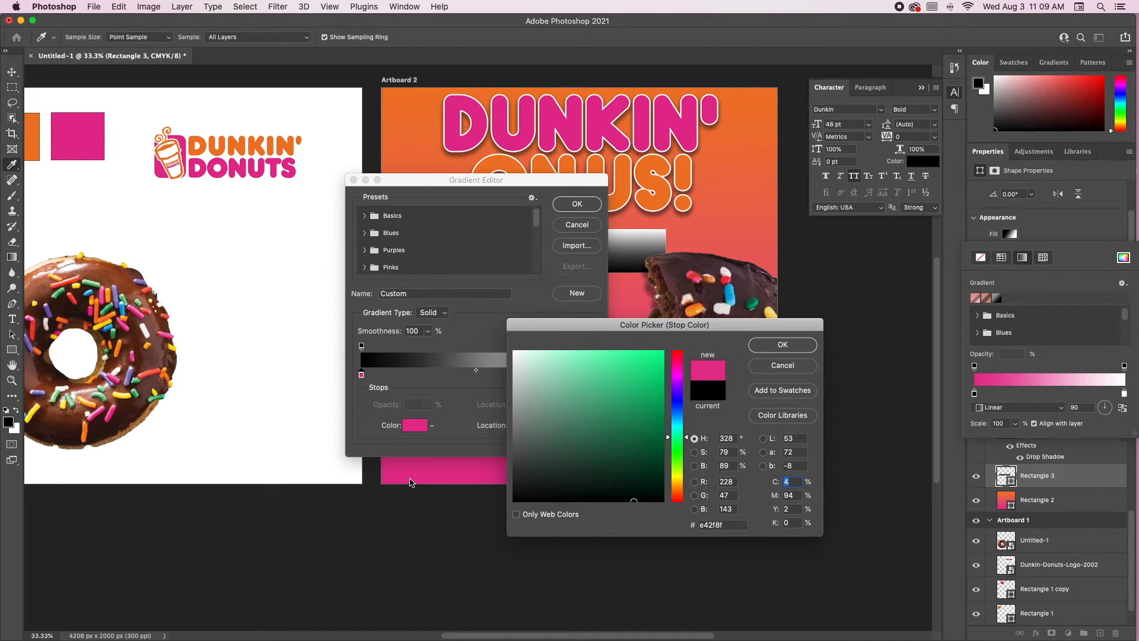
click(788, 350)
Set the gradient's end stop to orange #f07a28, sampled from the ON US! lettering, and apply the gradient to the box.
click(591, 375)
click(415, 426)
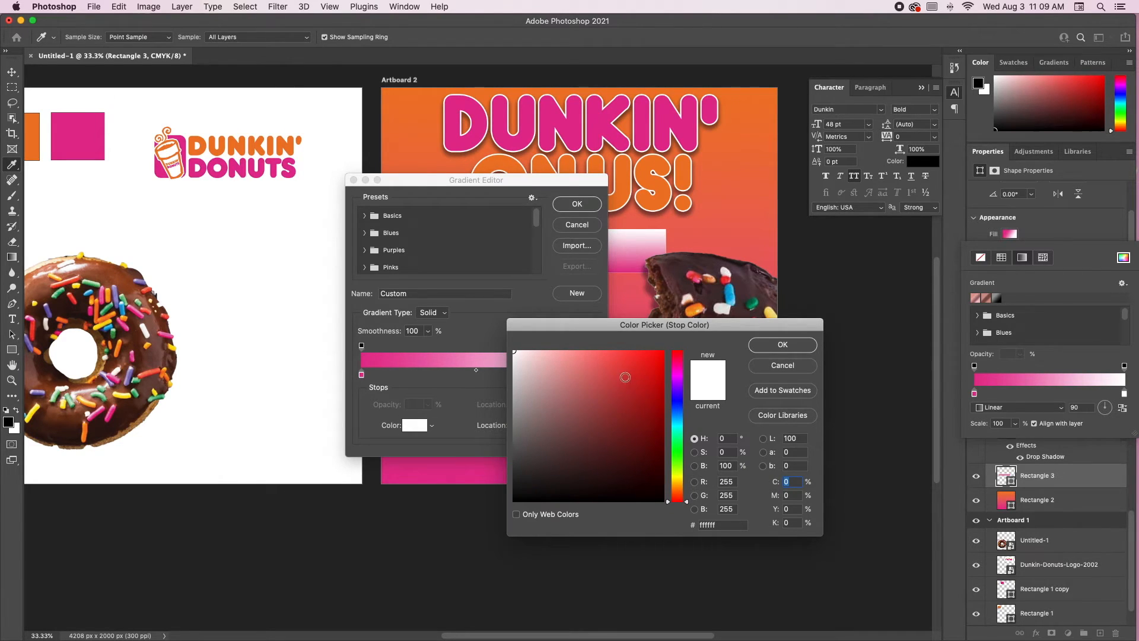
click(668, 191)
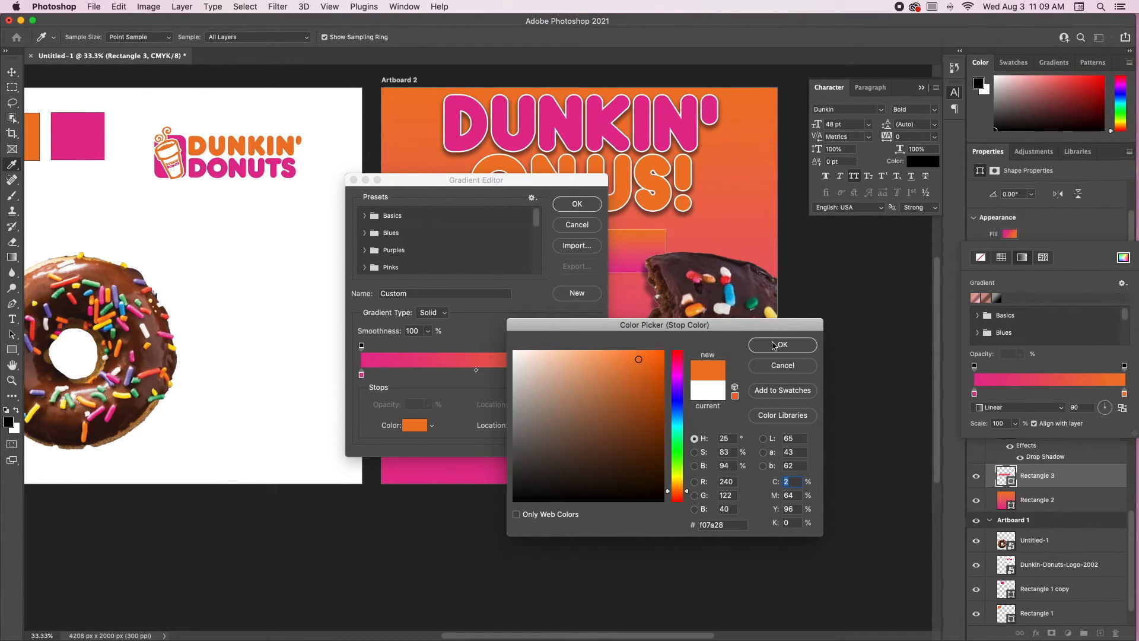
click(774, 345)
click(578, 204)
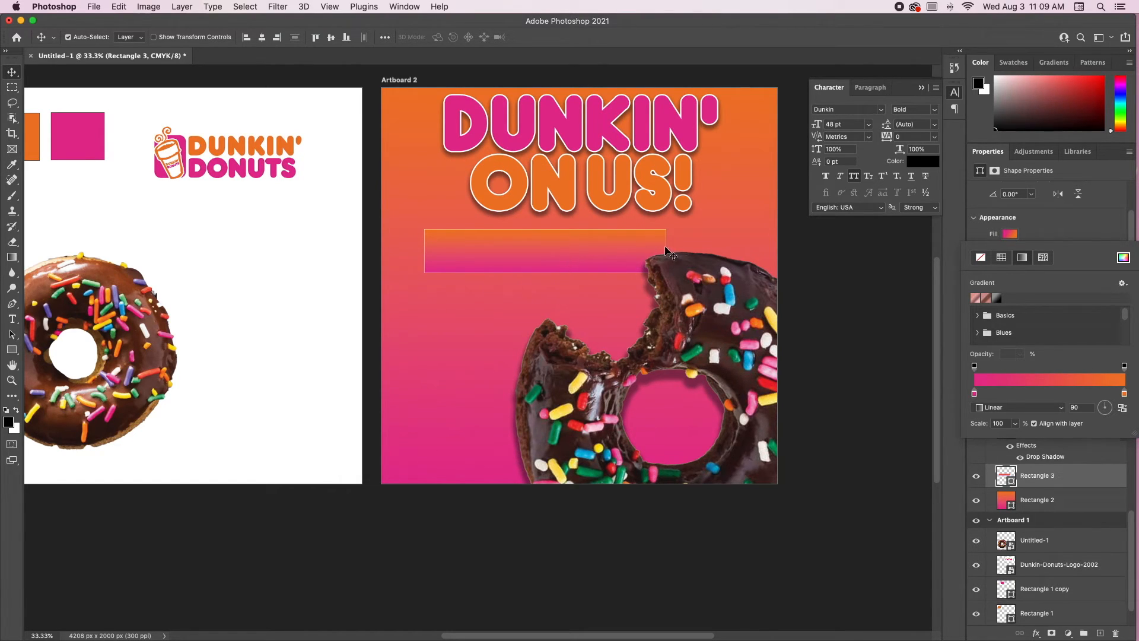
click(1071, 228)
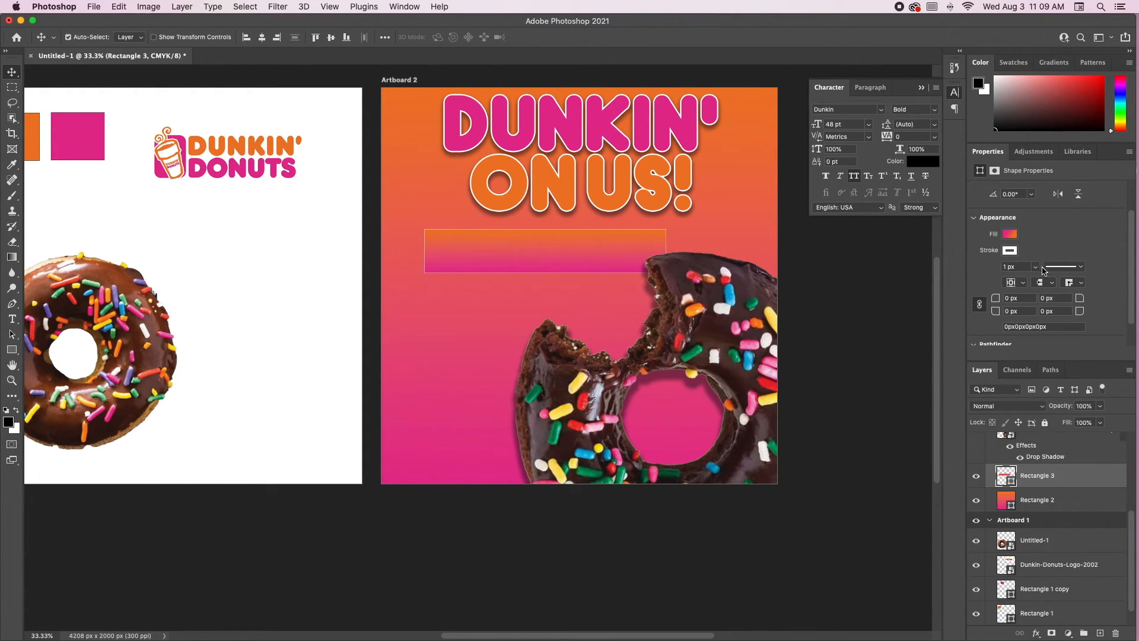
Set the box's white stroke width to about 10 px and center the box beneath the ON US! text.
click(1035, 267)
drag(1037, 284, 1040, 285)
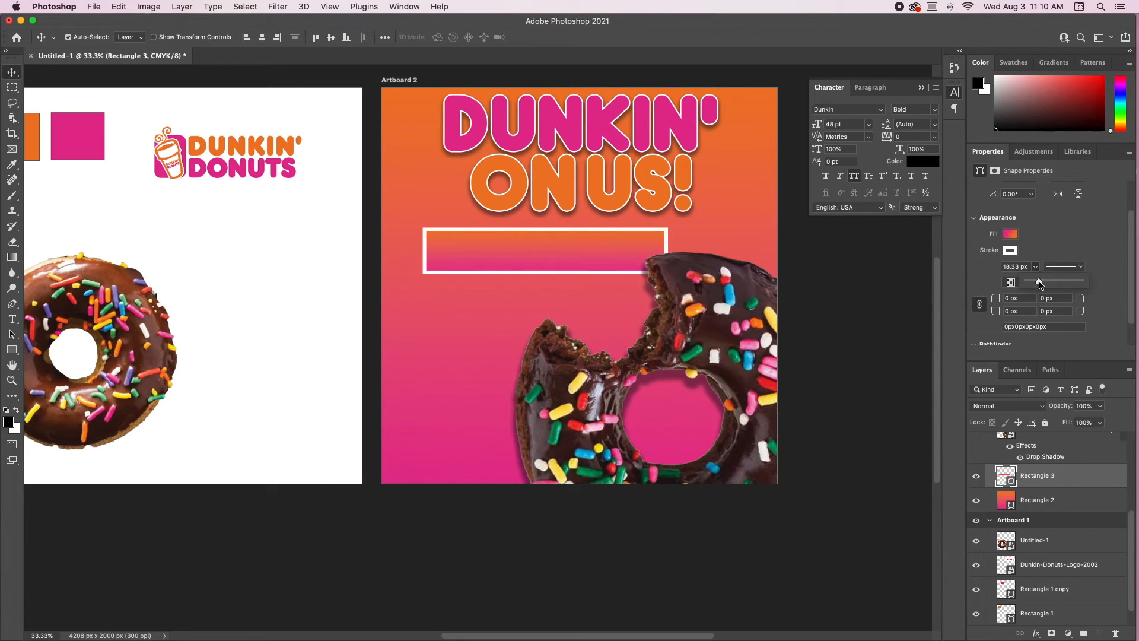
drag(1036, 281, 1037, 284)
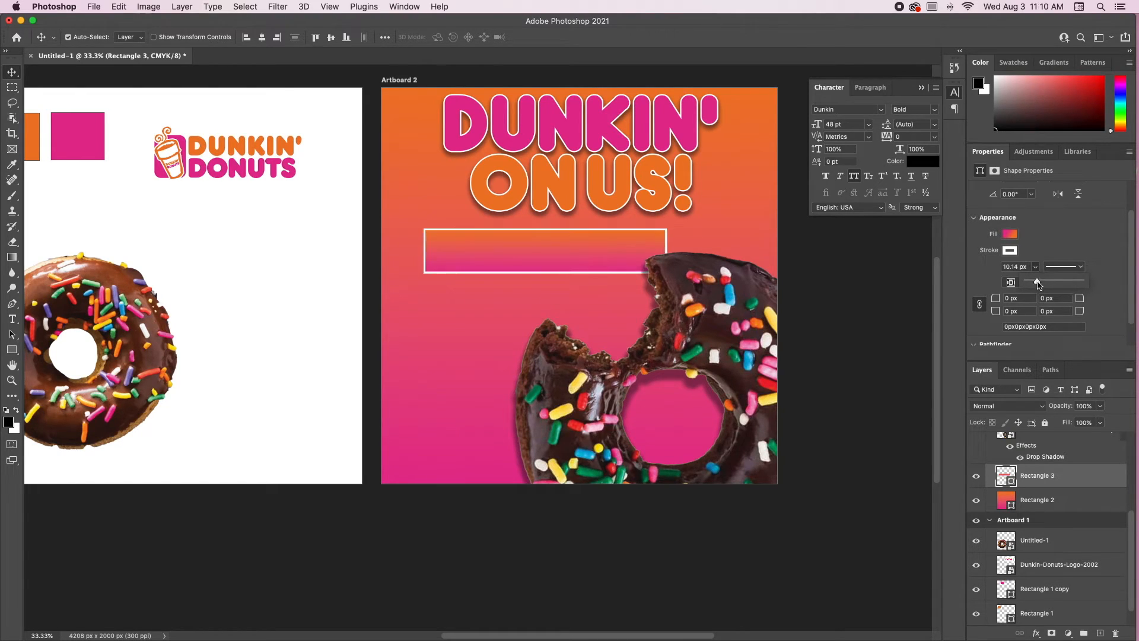
click(986, 269)
drag(582, 261, 618, 253)
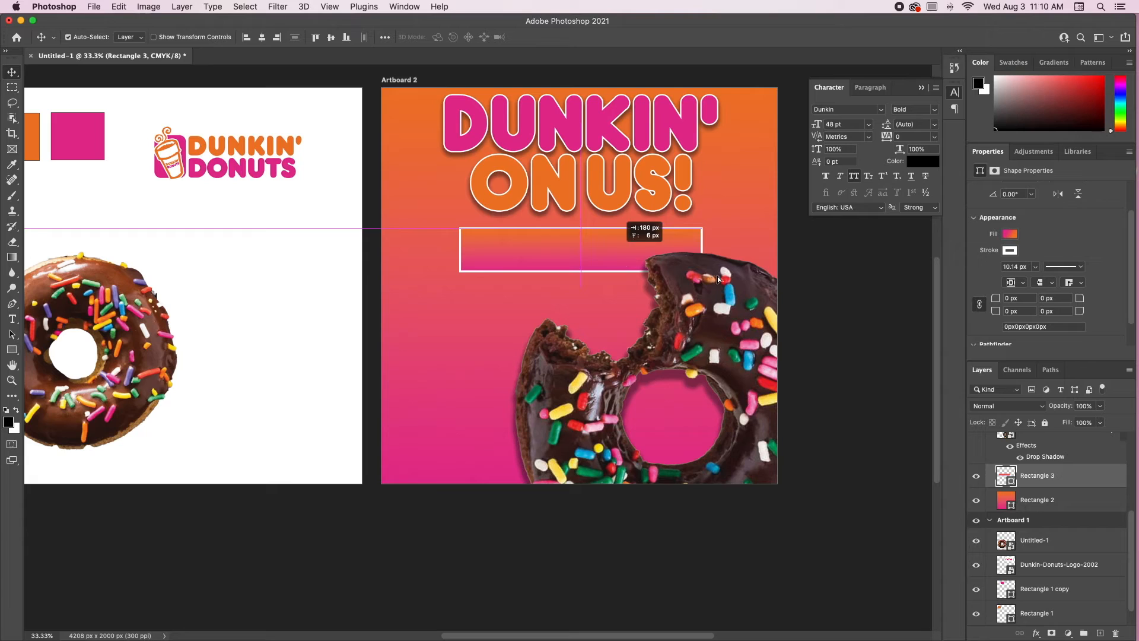
Move the bitten doughnut down and to the right on Artboard 2 so it clears the box.
click(725, 279)
scroll(725, 278, down, 1)
drag(718, 279, 743, 303)
scroll(743, 302, up, 3)
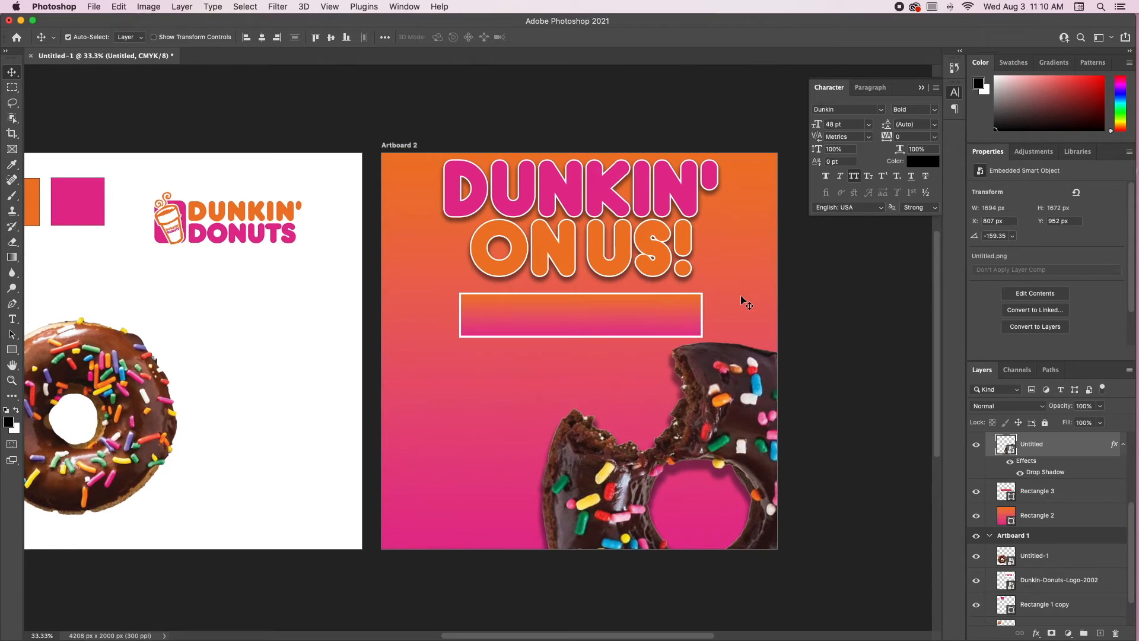
Nudge the gradient box slightly left and start a text line beneath it in Futura Bold at 12 pt.
mouse_move(656, 319)
mouse_down()
mouse_move(665, 312)
mouse_move(655, 316)
mouse_up()
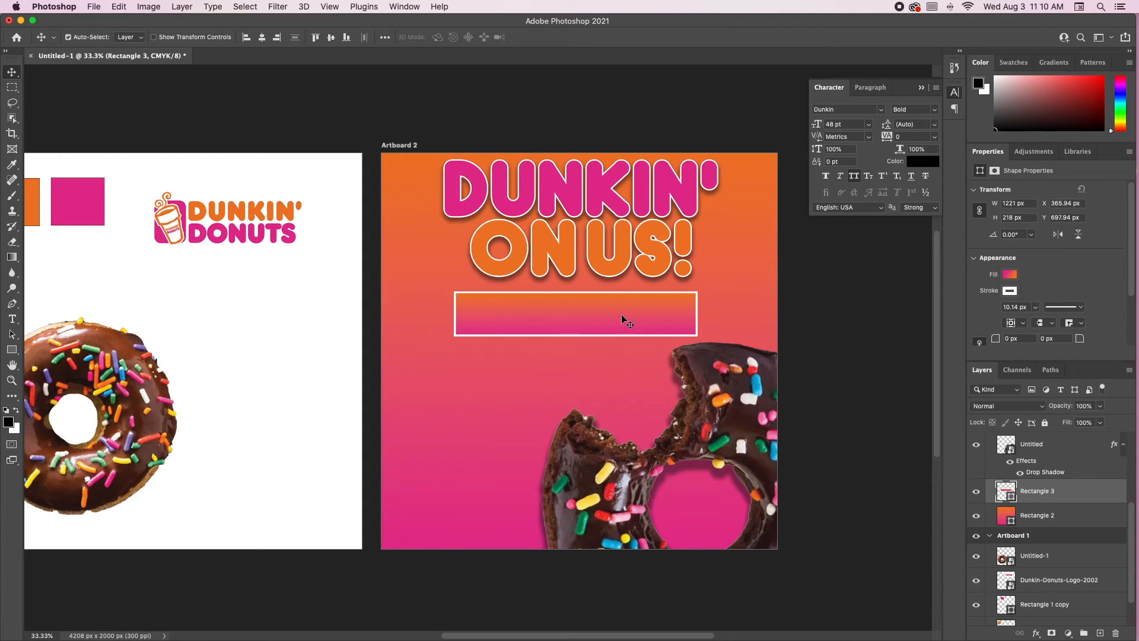
key(t)
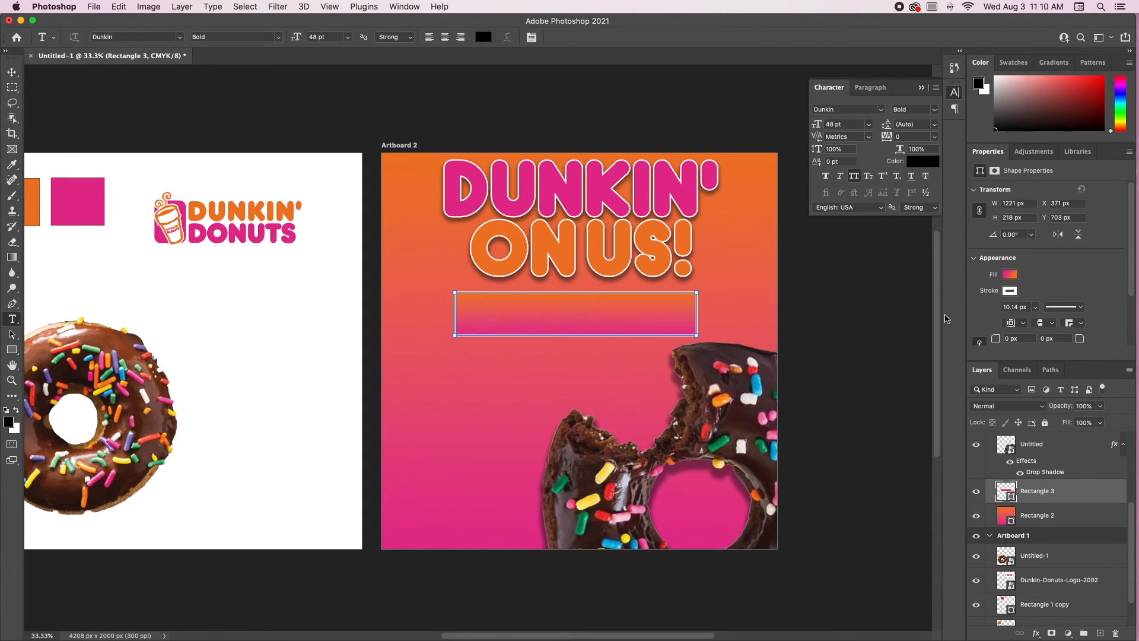
click(568, 353)
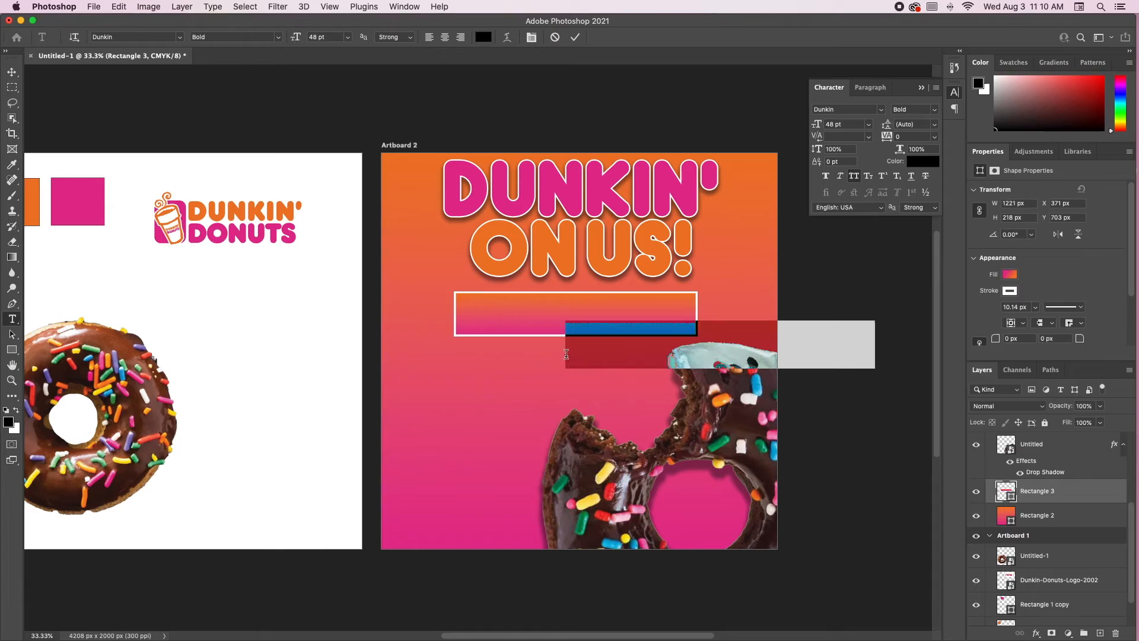
click(983, 304)
text(12)
key(Return)
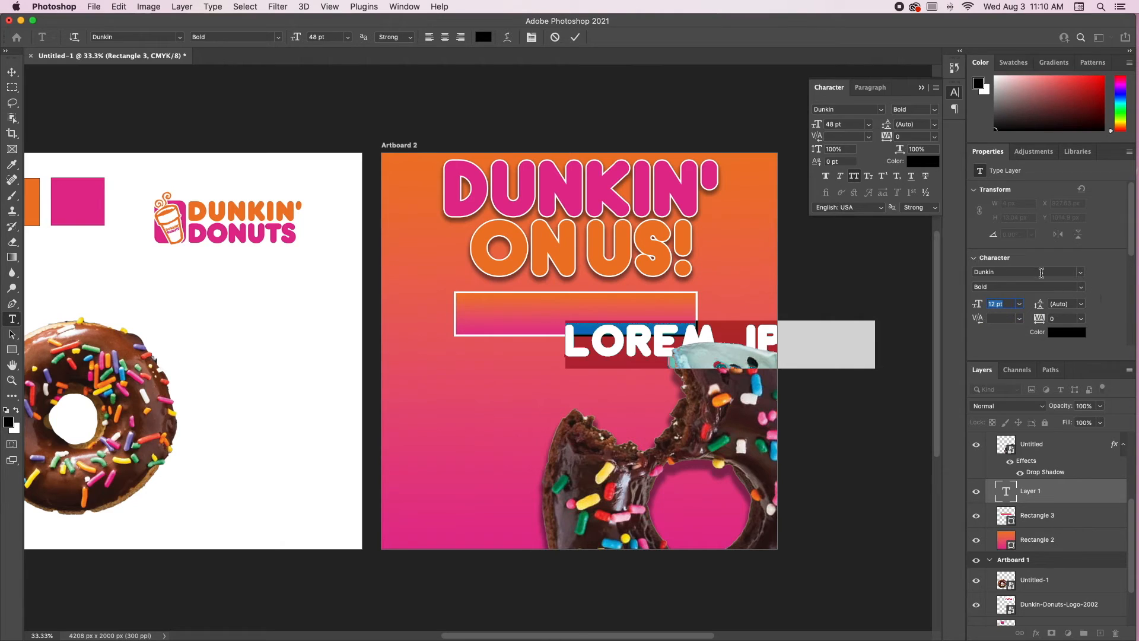
click(1080, 275)
click(987, 340)
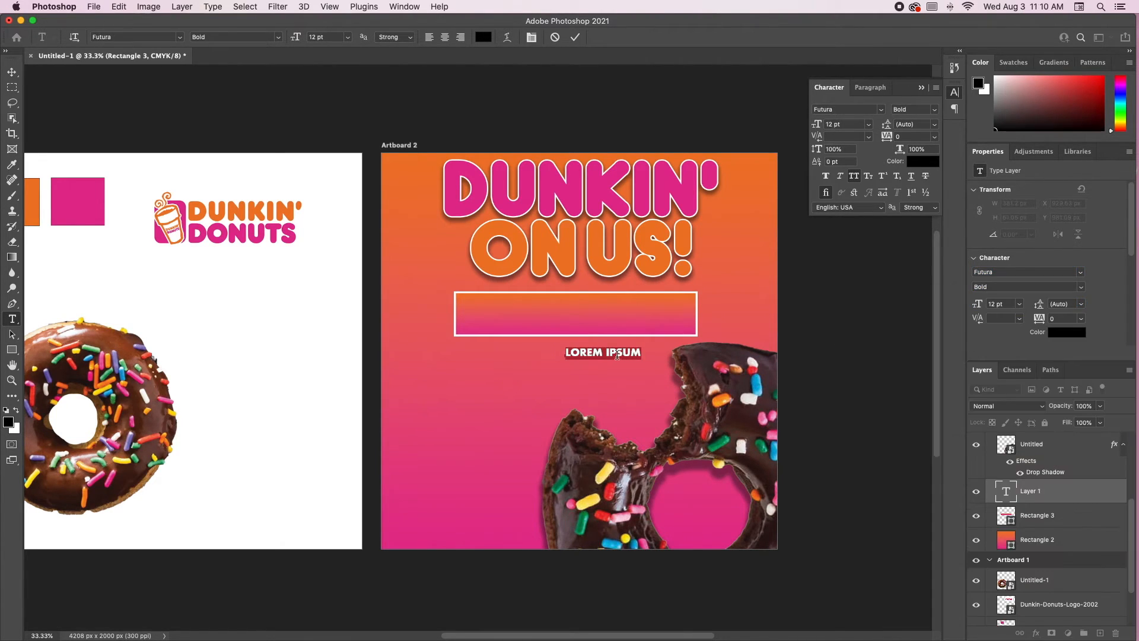
Move the new text line into the gradient box and enter "PLACE YOUR BARCODE HERE".
drag(612, 370, 590, 336)
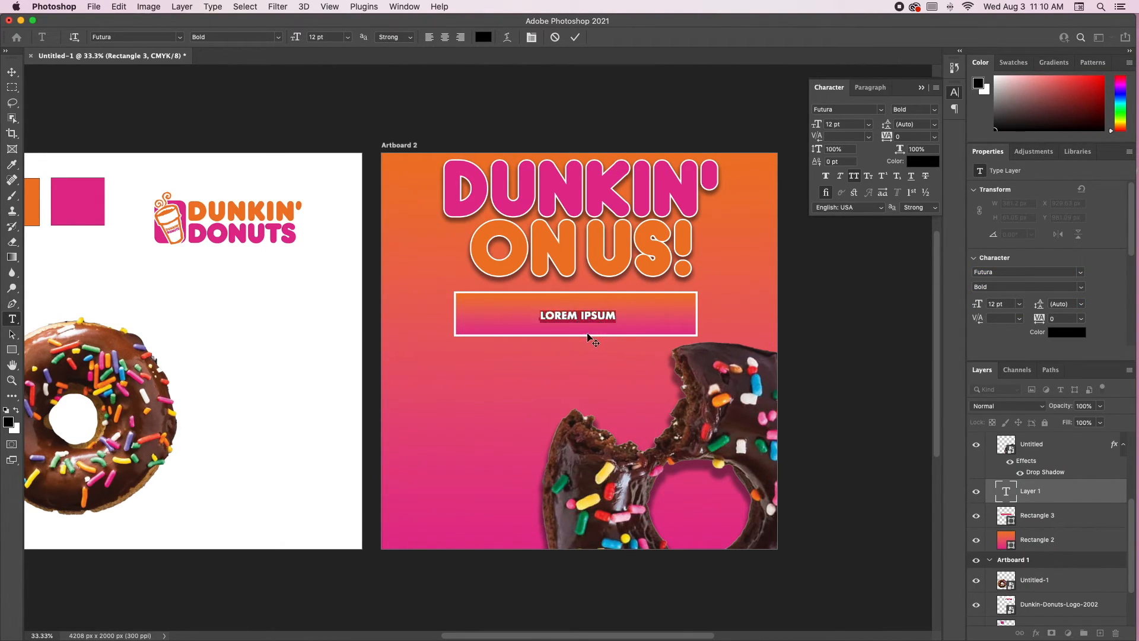
text(PLACE YOUR B)
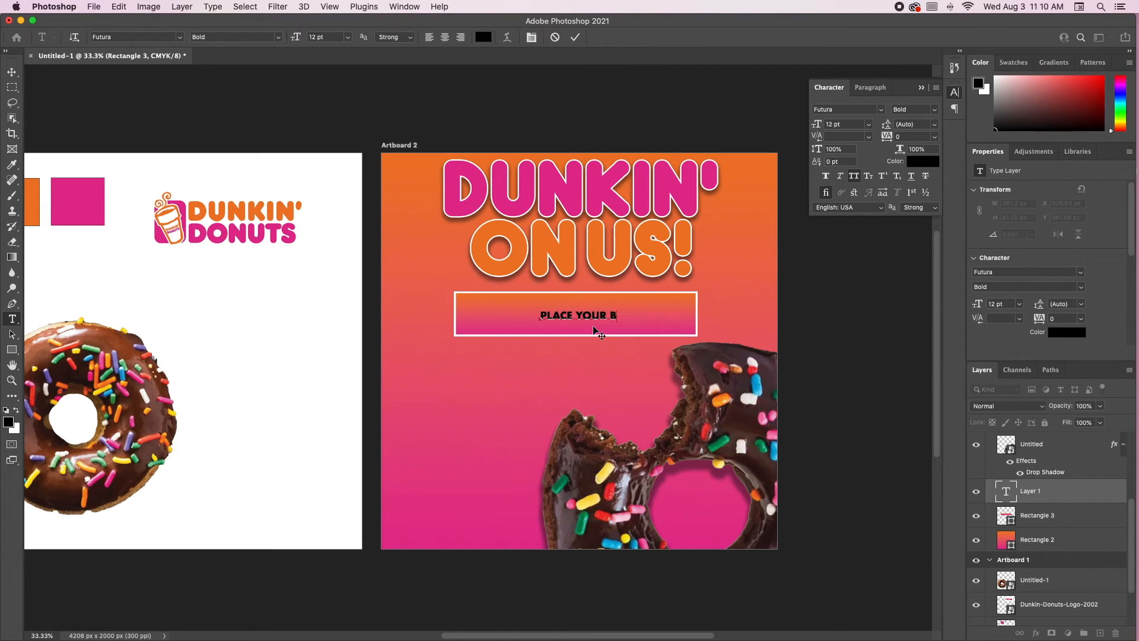
text(ARCODE HERE)
key(super+Return)
key(v)
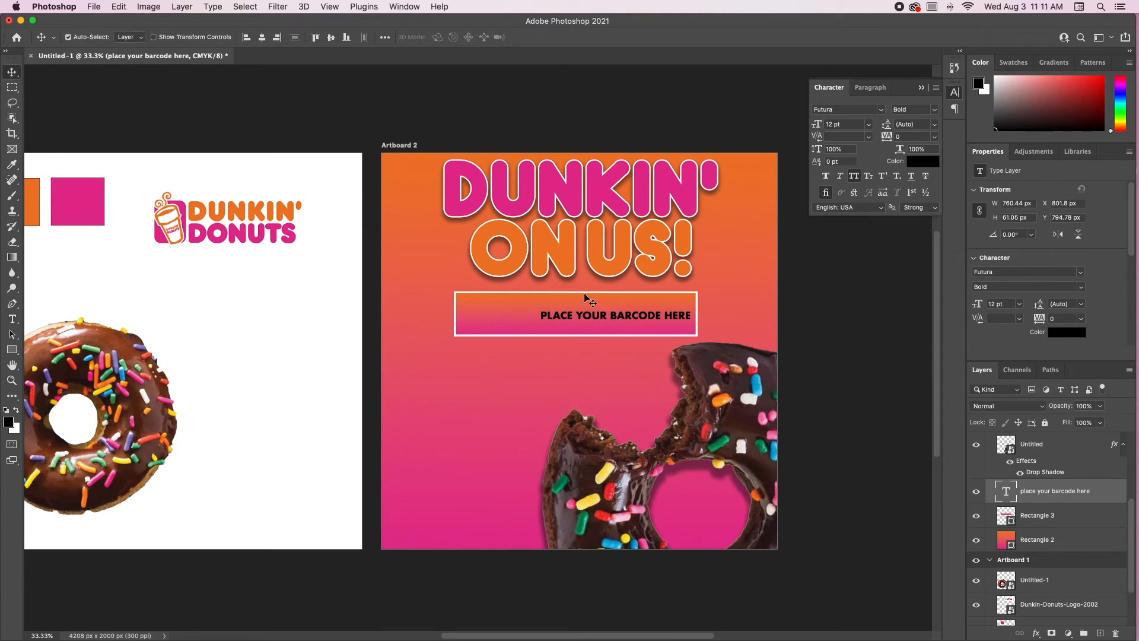
Position the barcode text midway down the box and center it horizontally on Artboard 2.
drag(610, 315, 585, 317)
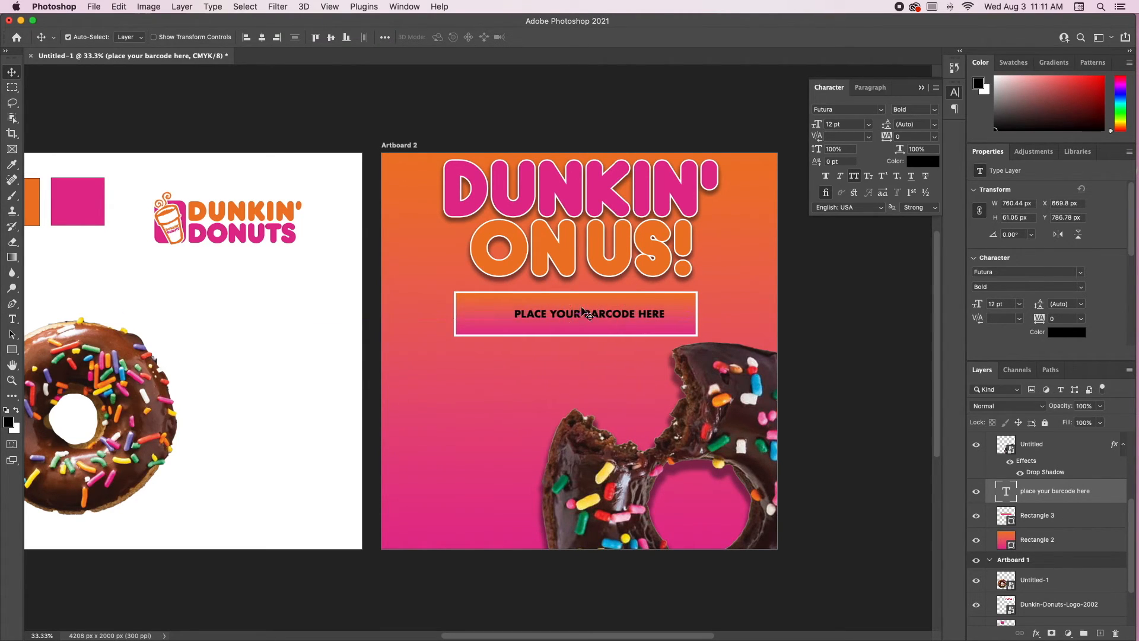
scroll(267, 52, down, 1)
click(262, 37)
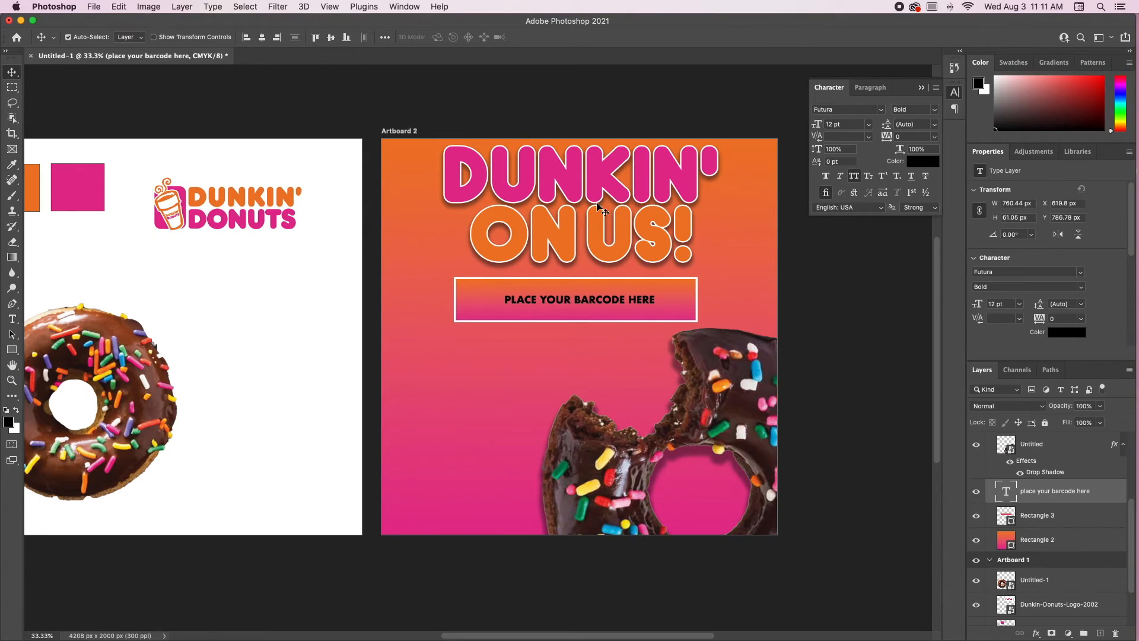
click(789, 344)
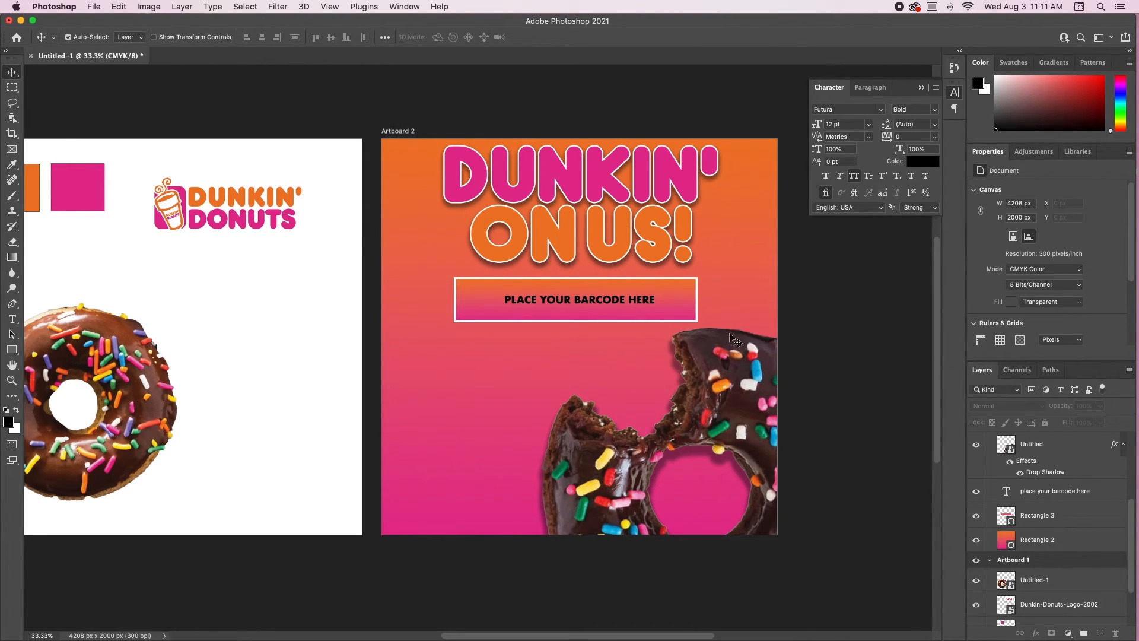
Set the barcode text to Futura Condensed Medium in white (#ffffff) and center it horizontally on Artboard 2 again.
click(592, 303)
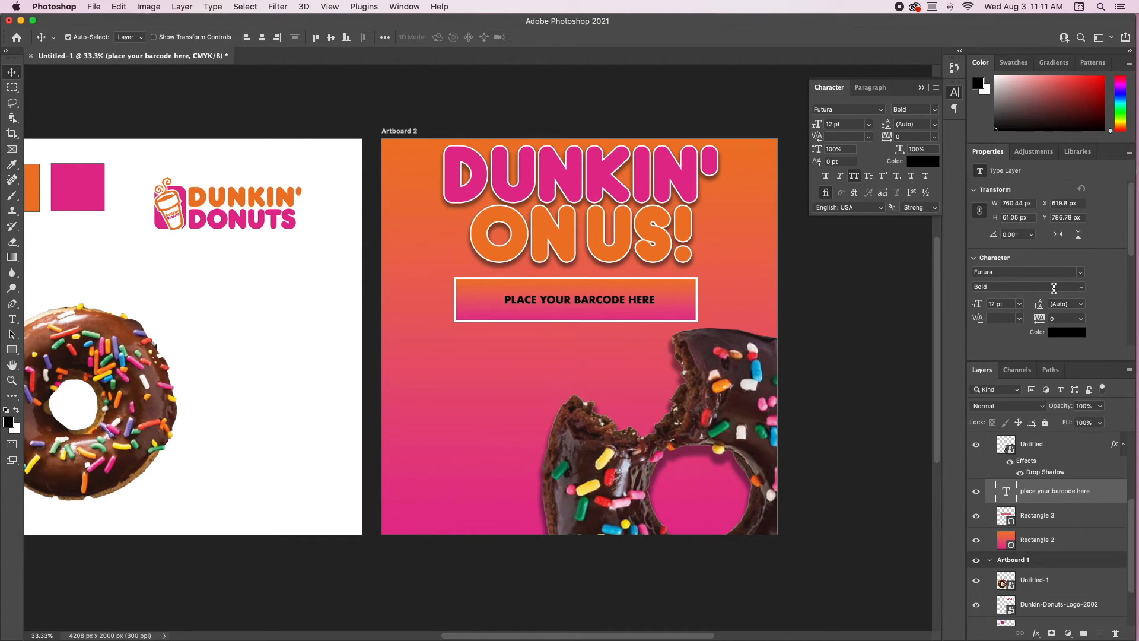
click(1083, 288)
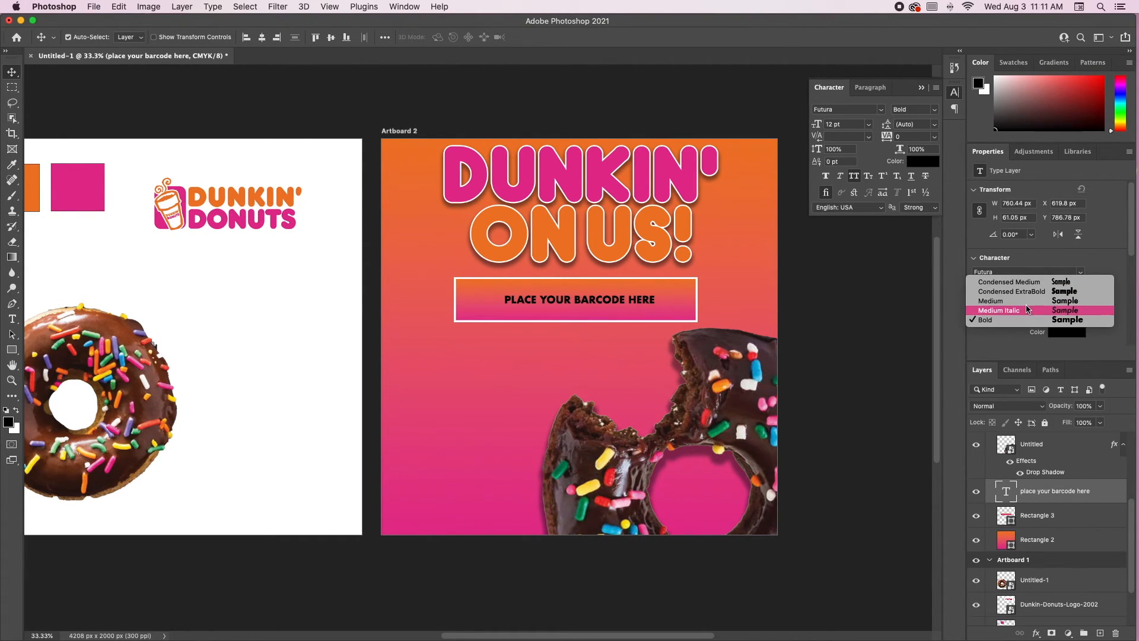
click(1025, 285)
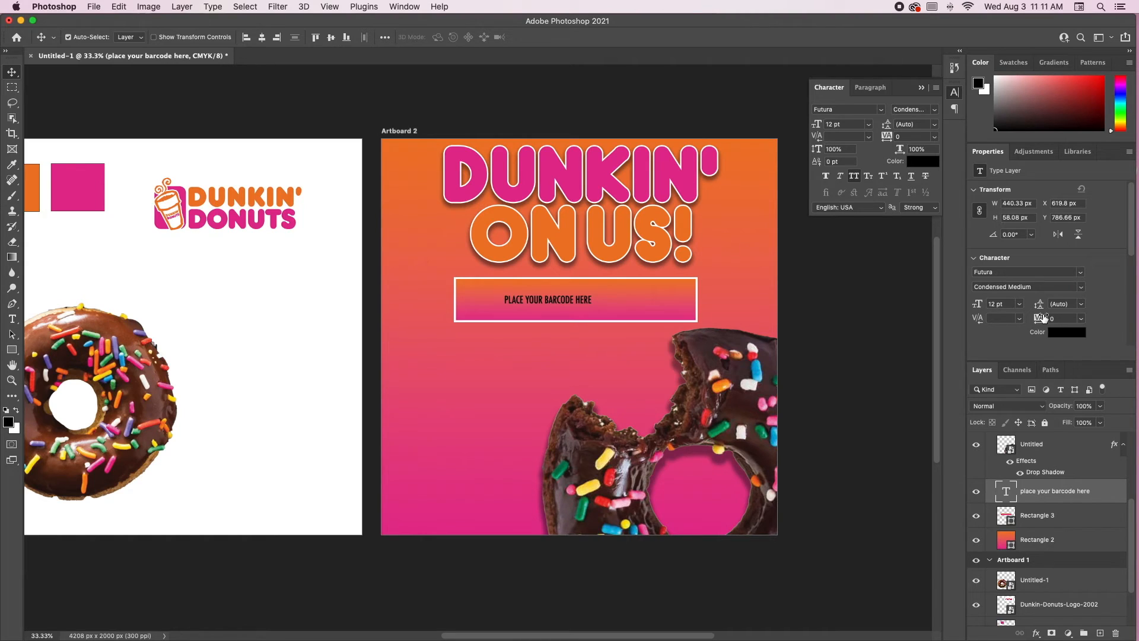
click(1076, 333)
drag(605, 415, 481, 341)
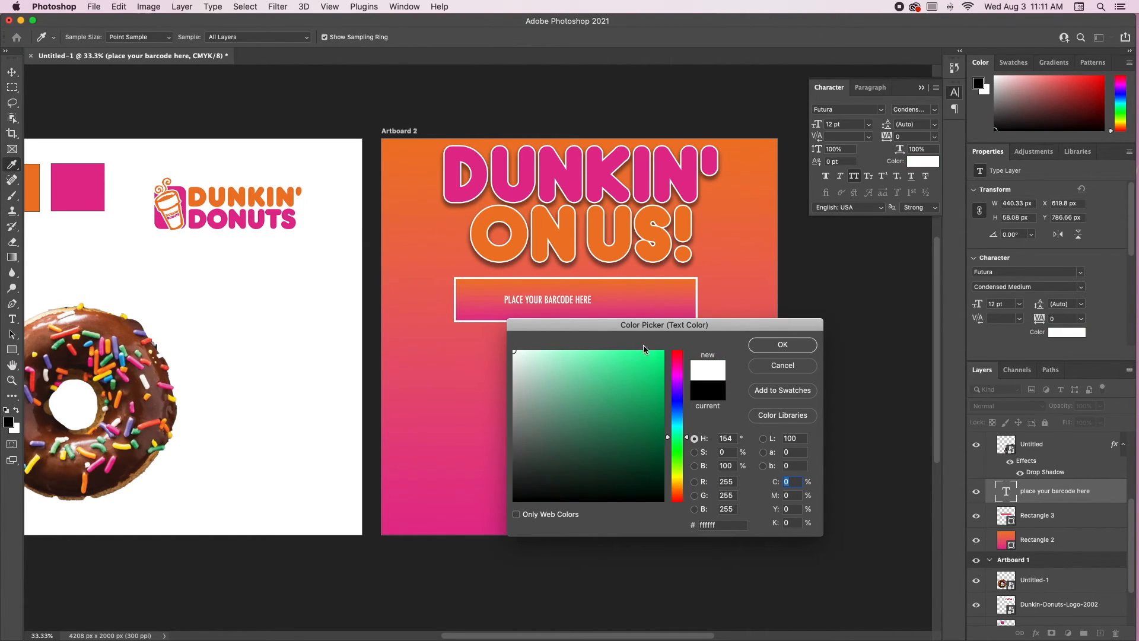
click(783, 344)
click(262, 37)
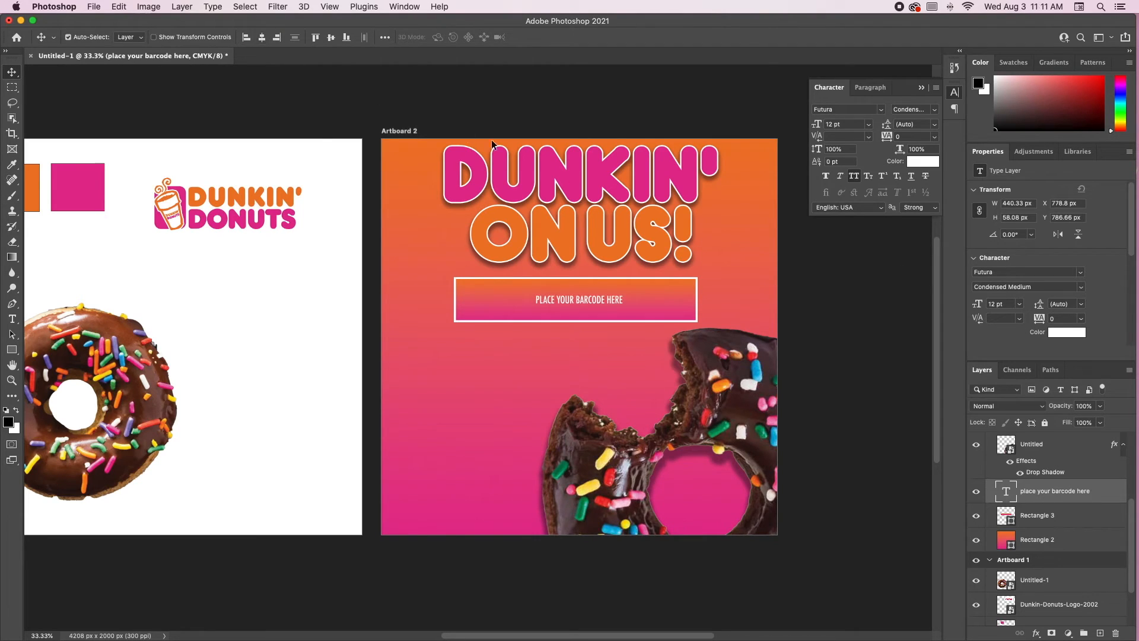
click(752, 252)
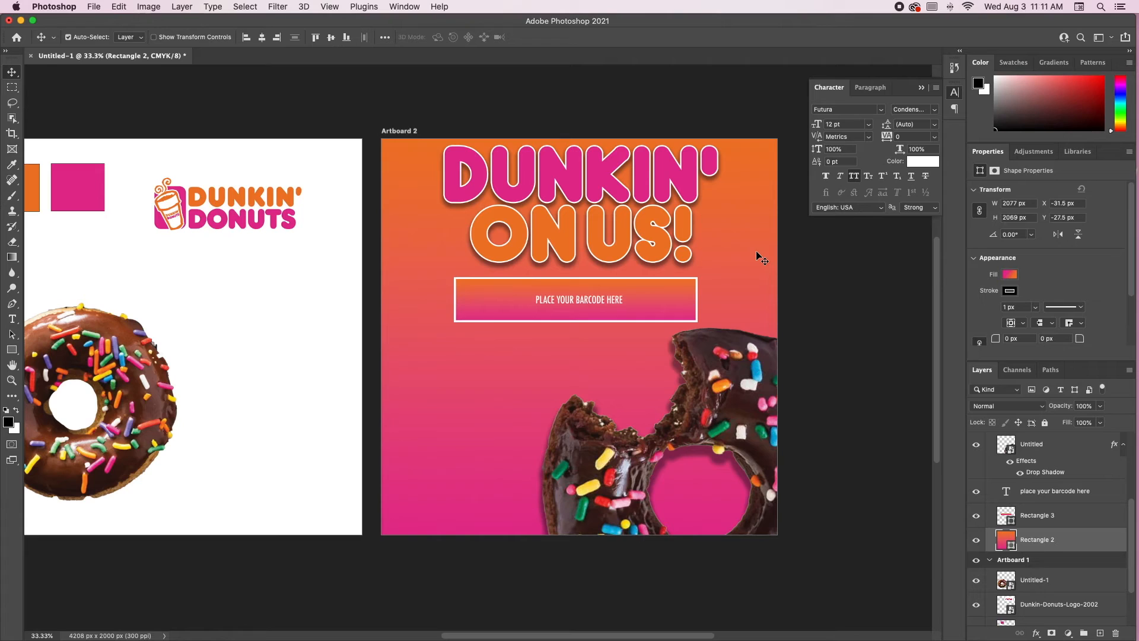
Duplicate the barcode text below the box and replace its wording with "HEAD TO YOUR FAVORITE DUNKIN' FOR A TREAT ON US".
click(573, 302)
alt+drag(573, 302, 631, 336)
double_click(593, 337)
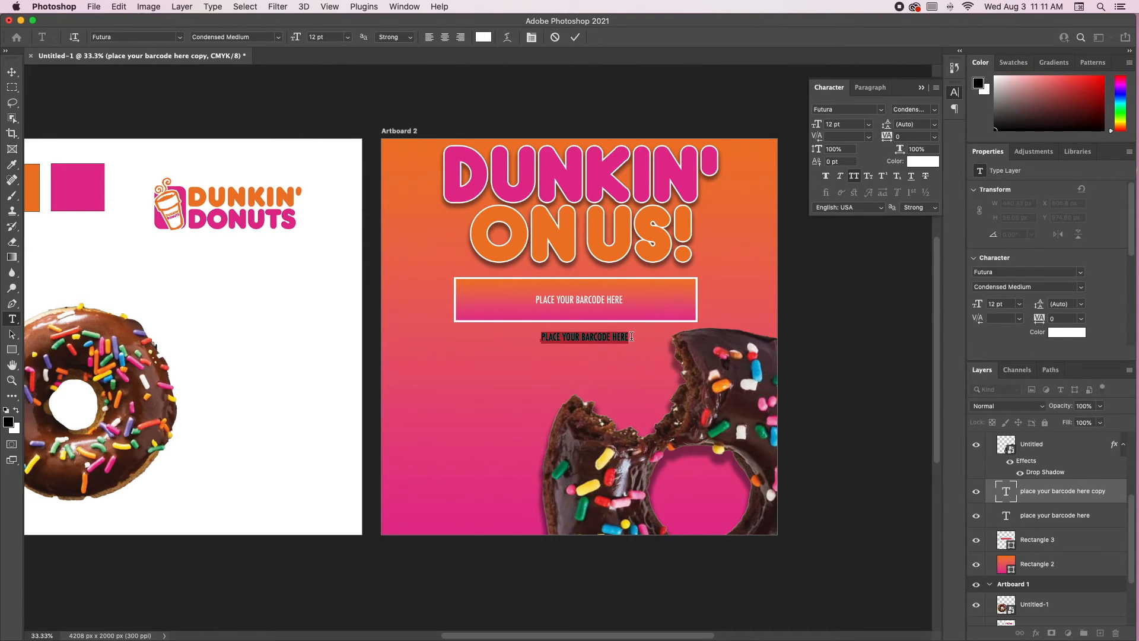
text(HEAD TO YOUR NEAR)
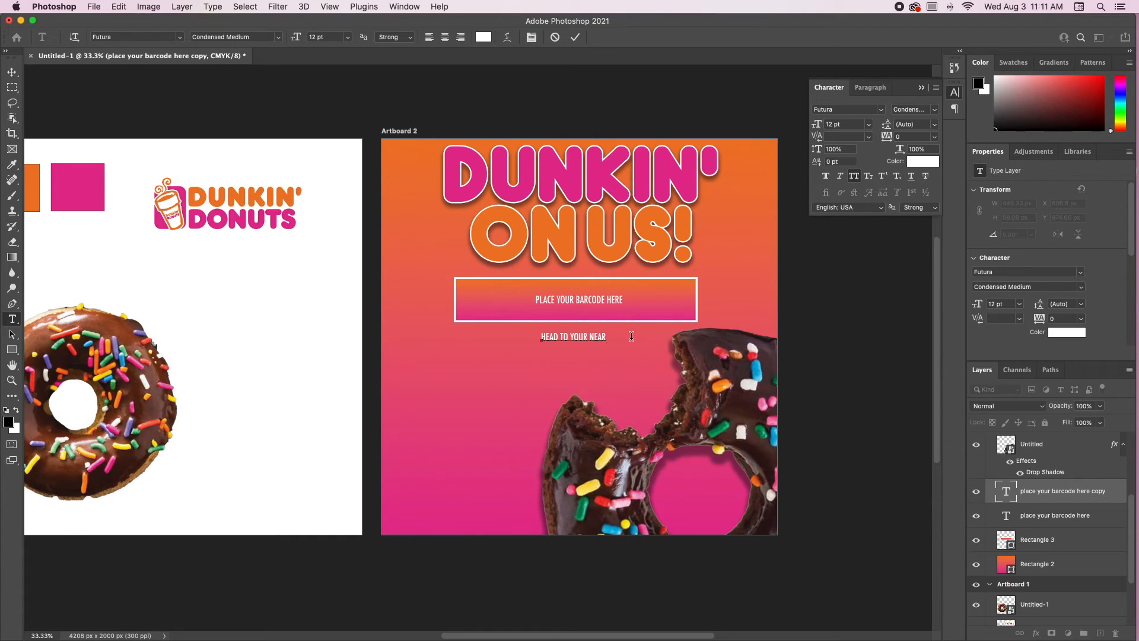
key(BackSpace)
key(BackSpace)
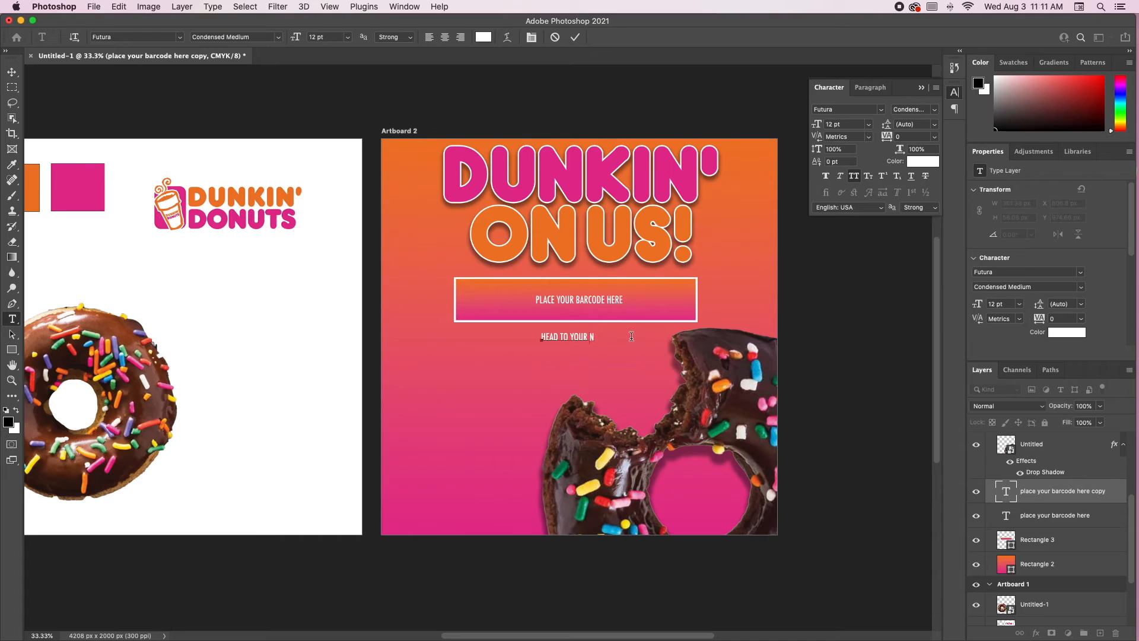
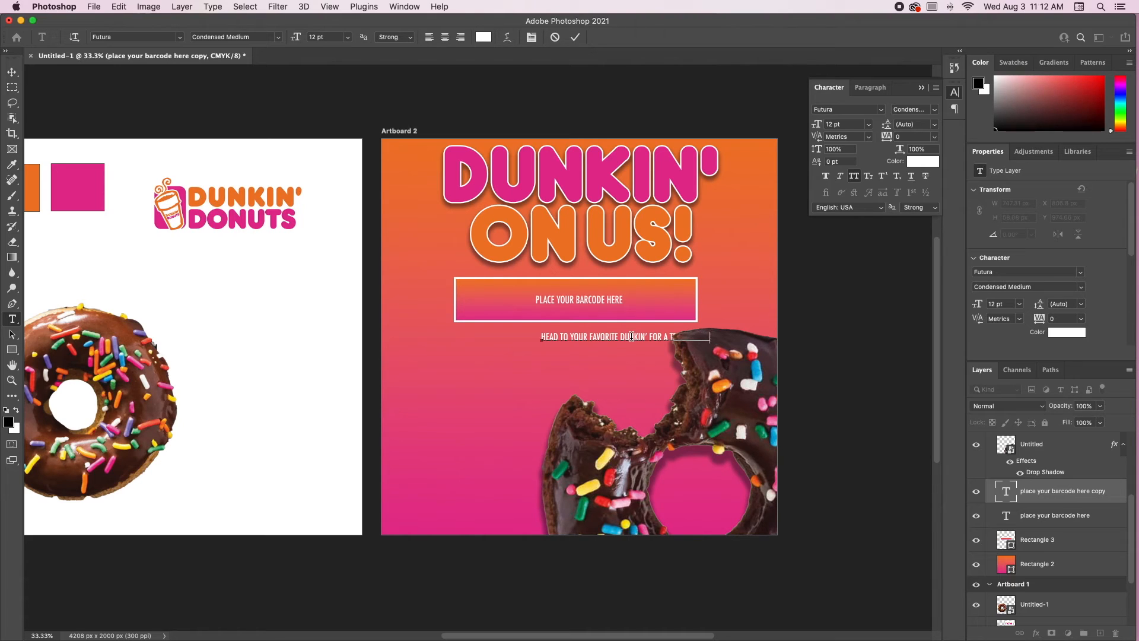
text(REAT ON US)
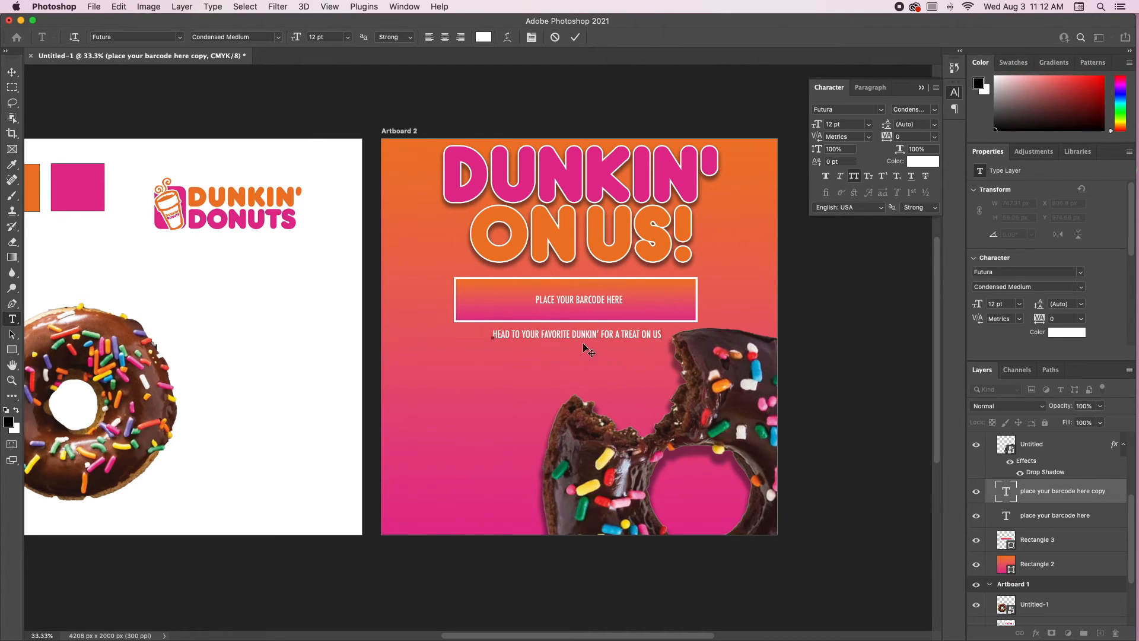
Place the tagline just under the box and center it horizontally on Artboard 2.
drag(602, 344, 593, 345)
key(Escape)
key(v)
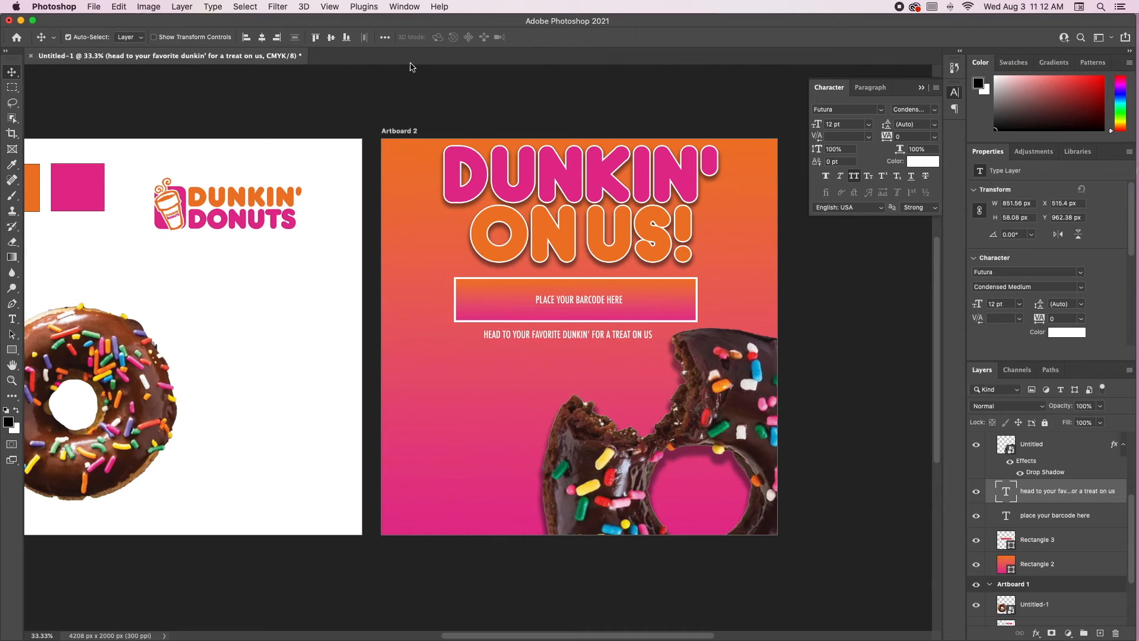
click(258, 37)
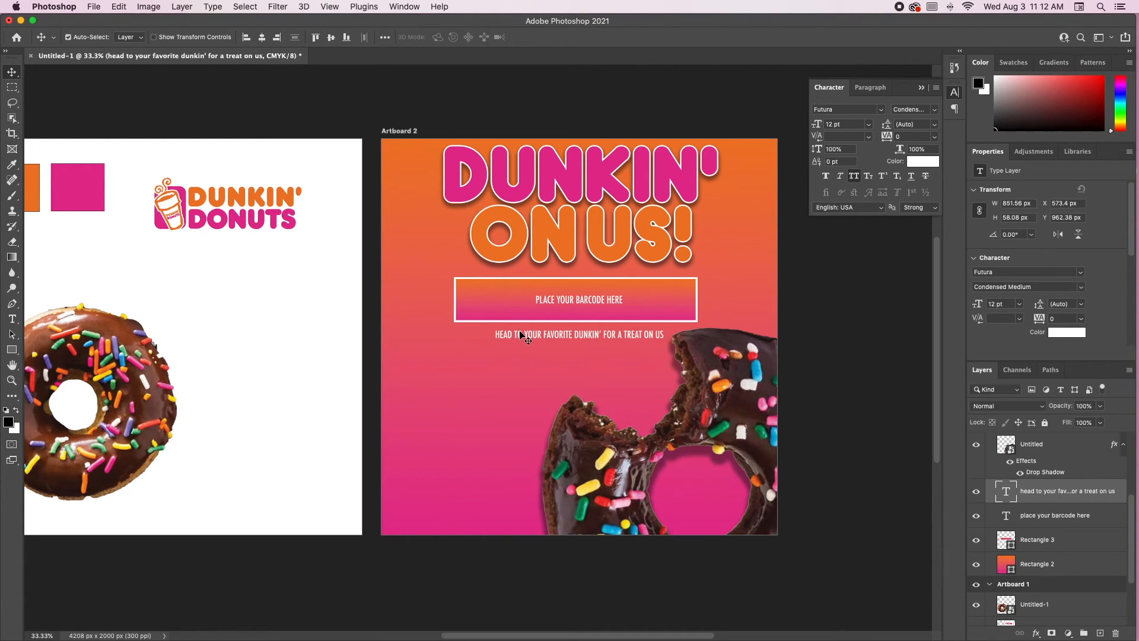
Move the bitten doughnut to the lower middle of Artboard 2 and rotate it to about -128.6° so the bite faces up.
scroll(430, 386, left, 3)
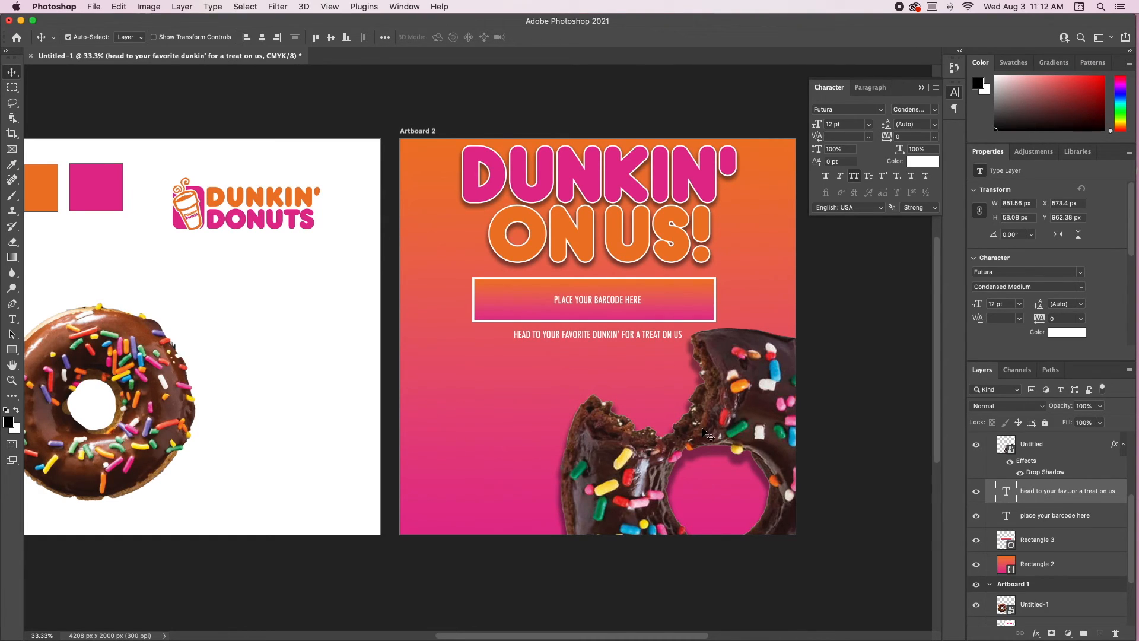
drag(752, 415, 614, 380)
key(super+t)
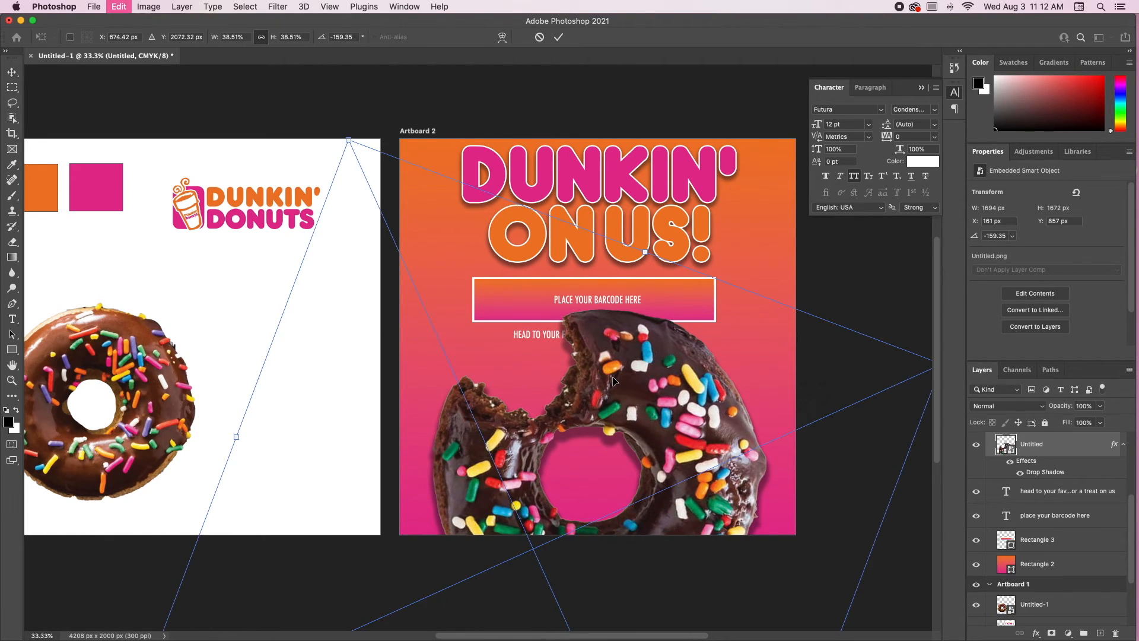
drag(343, 124, 586, 176)
drag(772, 464, 742, 430)
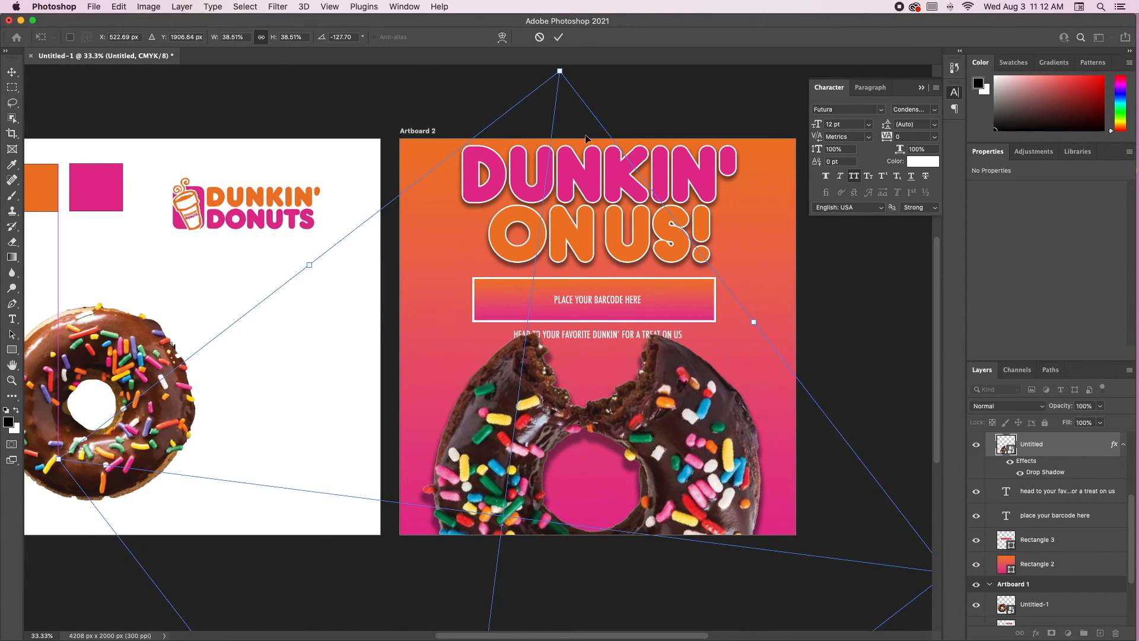
drag(567, 69, 561, 67)
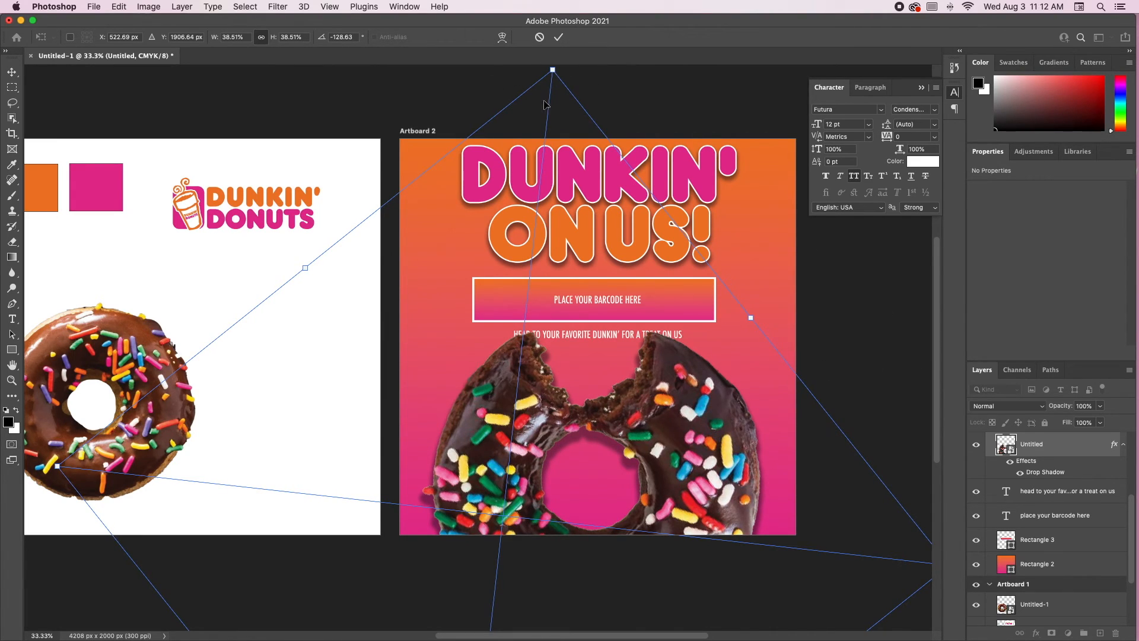
Enlarge the bitten doughnut slightly to about 1804 px wide and lower it so it clears the tagline.
key(super+minus)
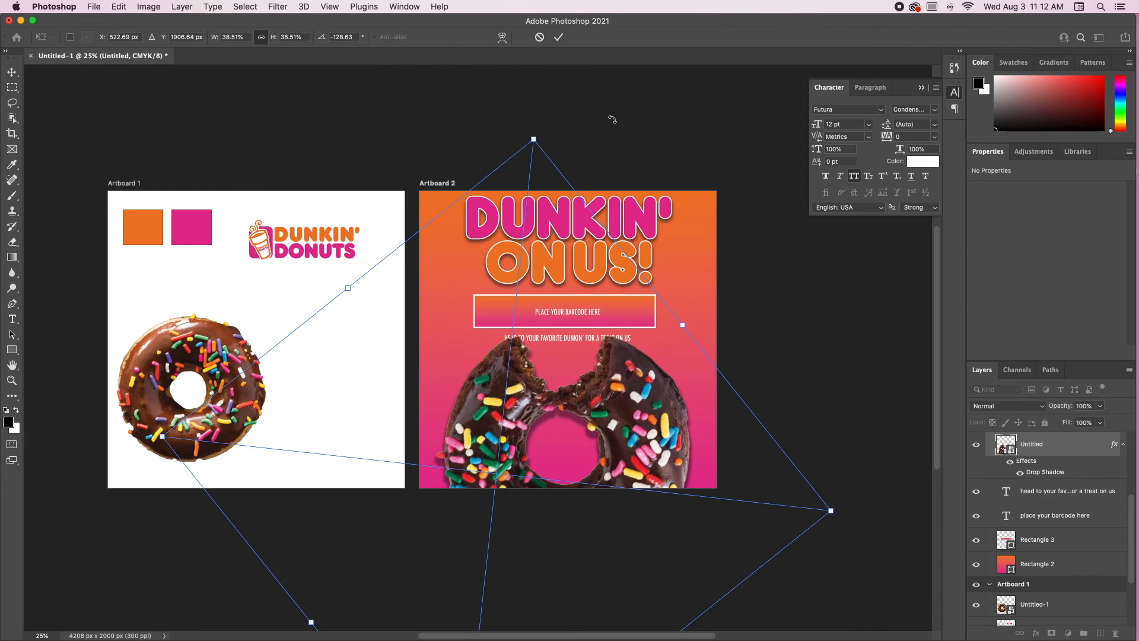
drag(534, 137, 537, 103)
drag(657, 350, 658, 382)
key(Return)
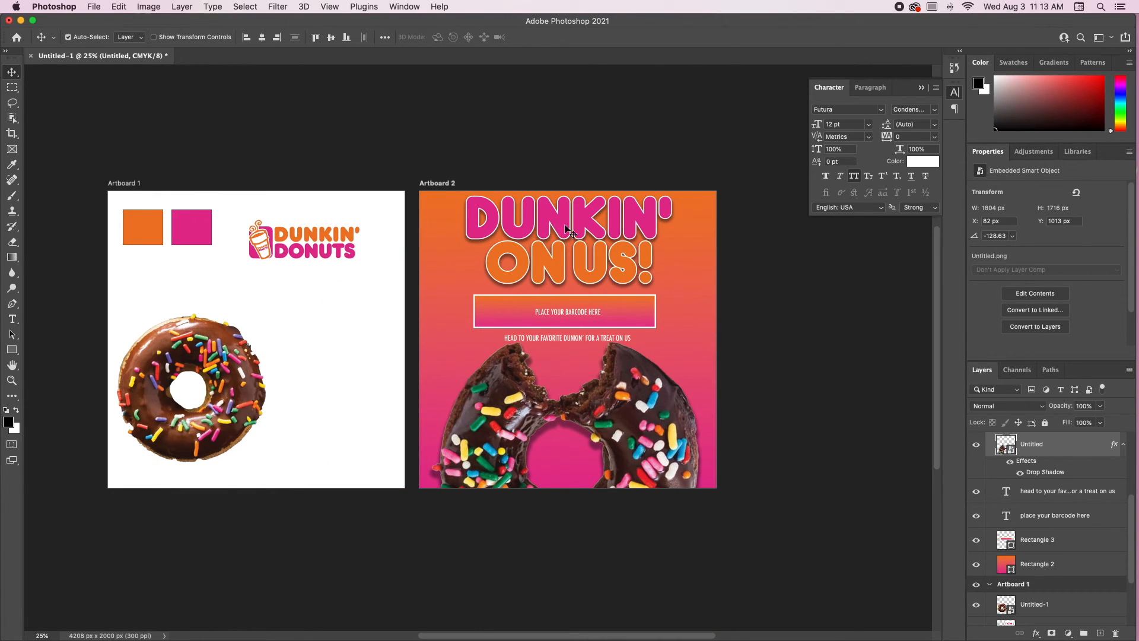
Scale the gradient box and tagline down together so the box is about 1071 by 191 px.
click(626, 318)
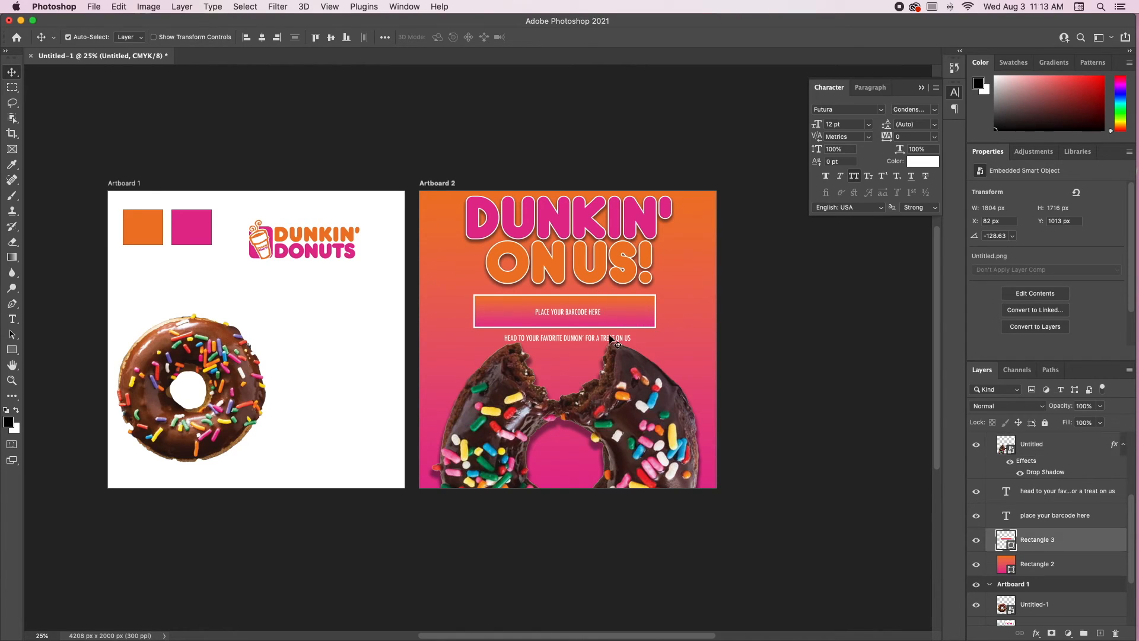
shift+click(601, 339)
key(super+t)
drag(657, 341, 633, 333)
click(599, 36)
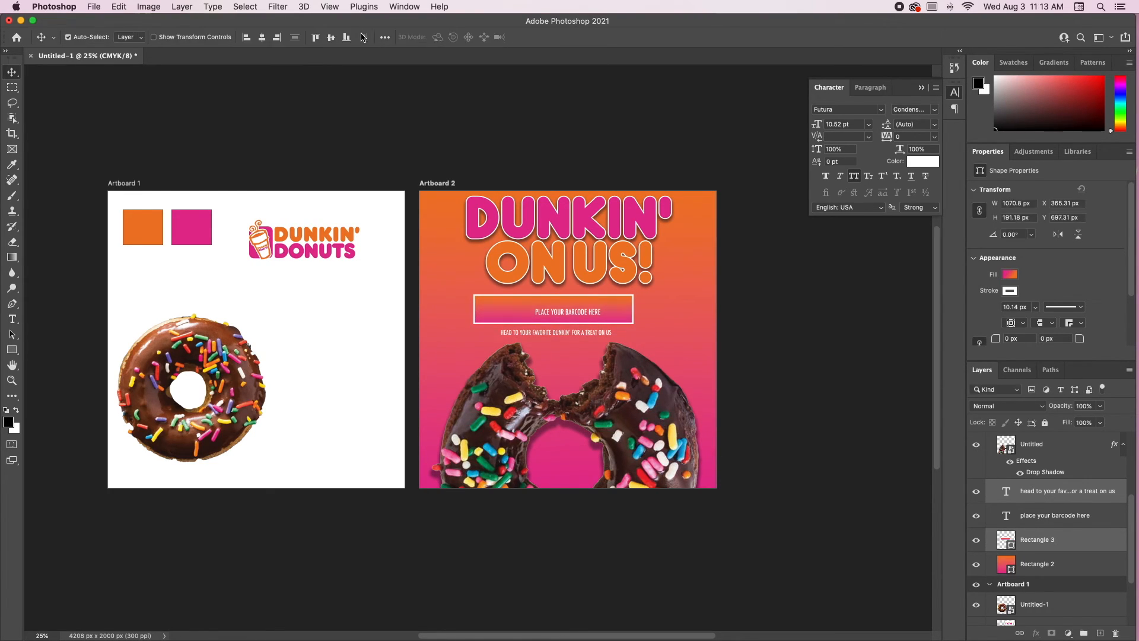
Align the box and tagline by their horizontal centers, and shift the box right so it is centered around the barcode text.
click(384, 37)
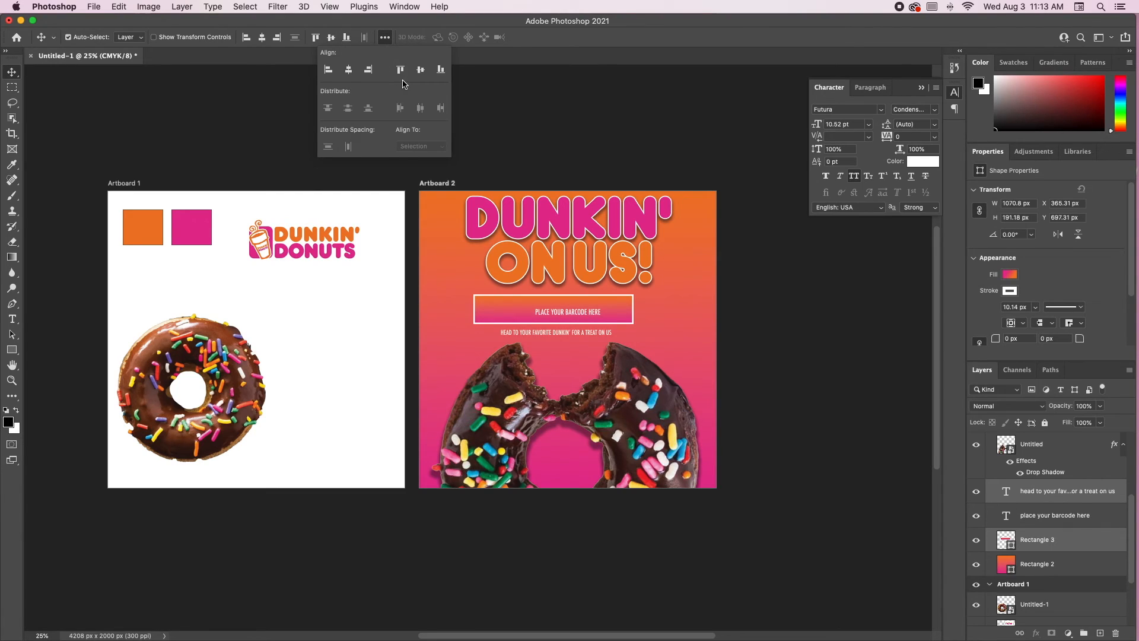
click(350, 71)
click(533, 178)
click(624, 308)
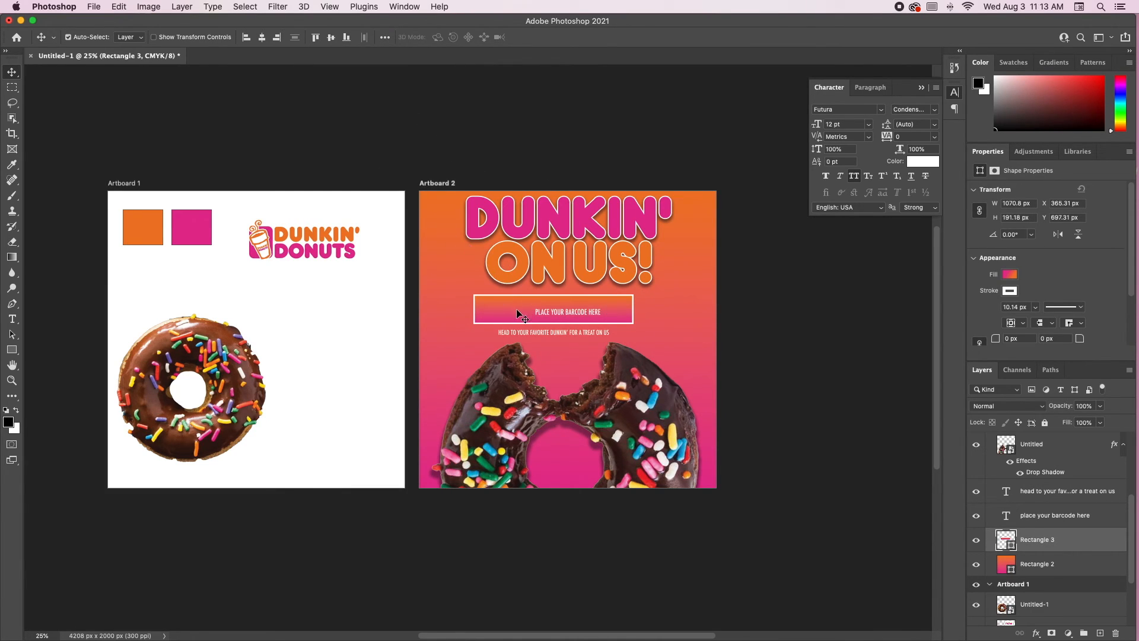
drag(550, 315, 565, 315)
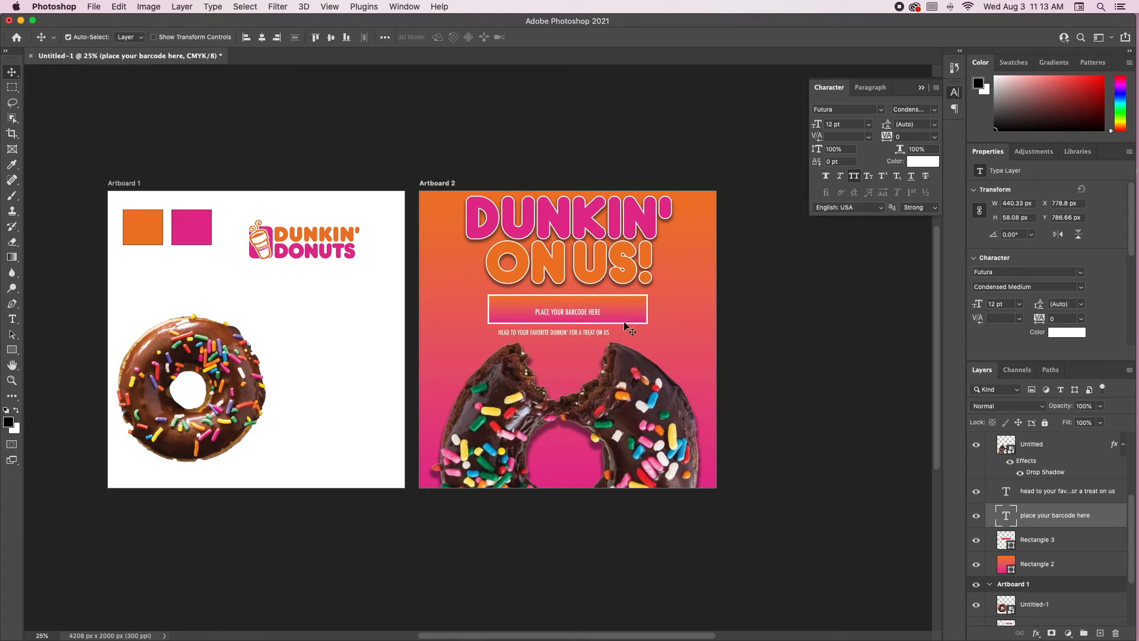
Enlarge the tagline under the barcode box to about 1380 px wide and center it horizontally on Artboard 2.
click(585, 334)
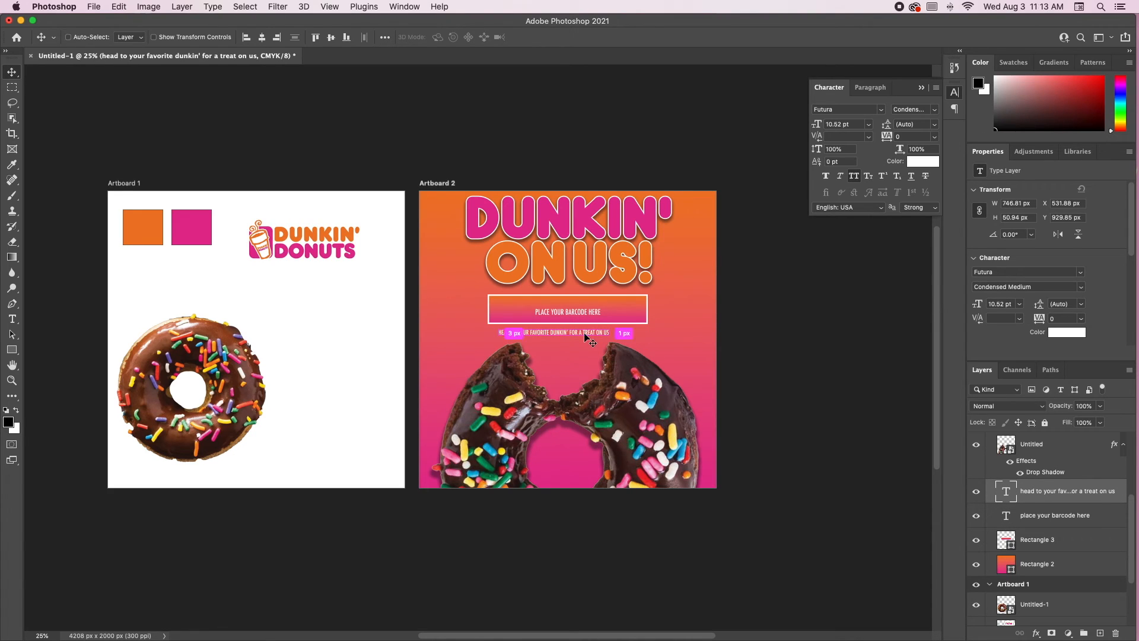
key(super+t)
drag(609, 336, 703, 342)
click(599, 36)
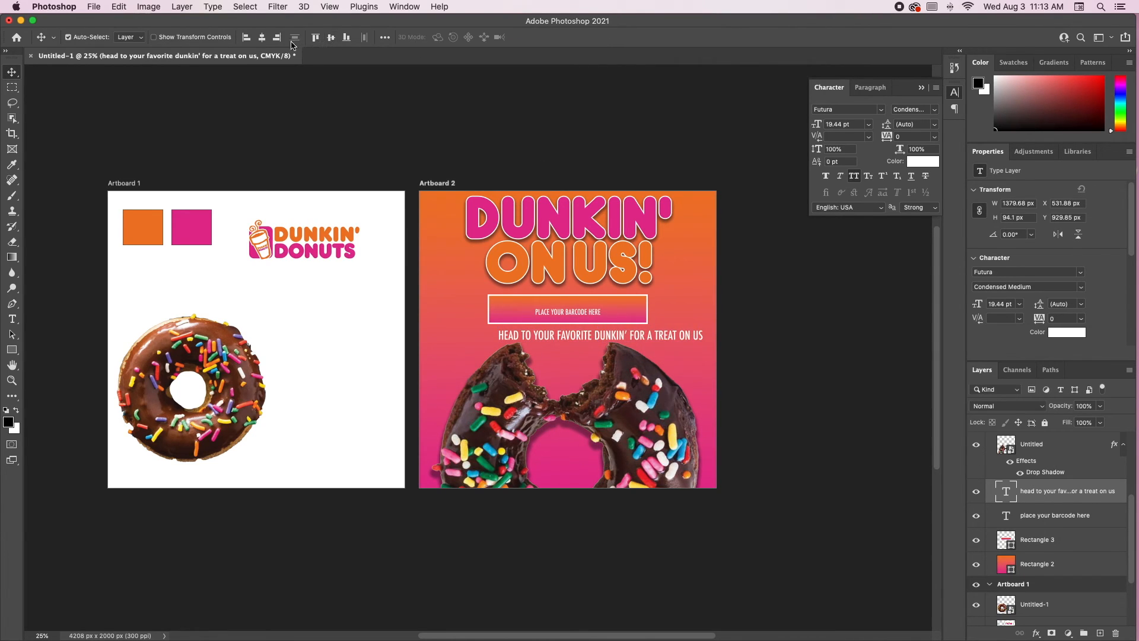
click(262, 36)
click(676, 178)
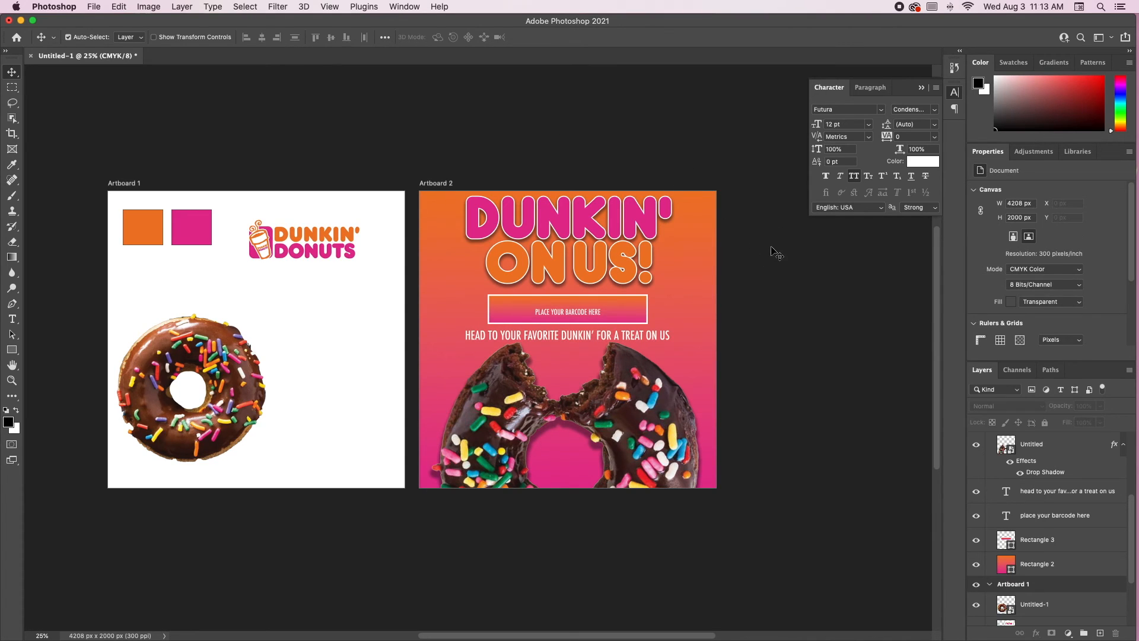
Move the "PLACE YOUR BARCODE HERE" text up slightly so it sits vertically centered in the gradient box.
scroll(780, 332, down, 1)
scroll(780, 334, right, 1)
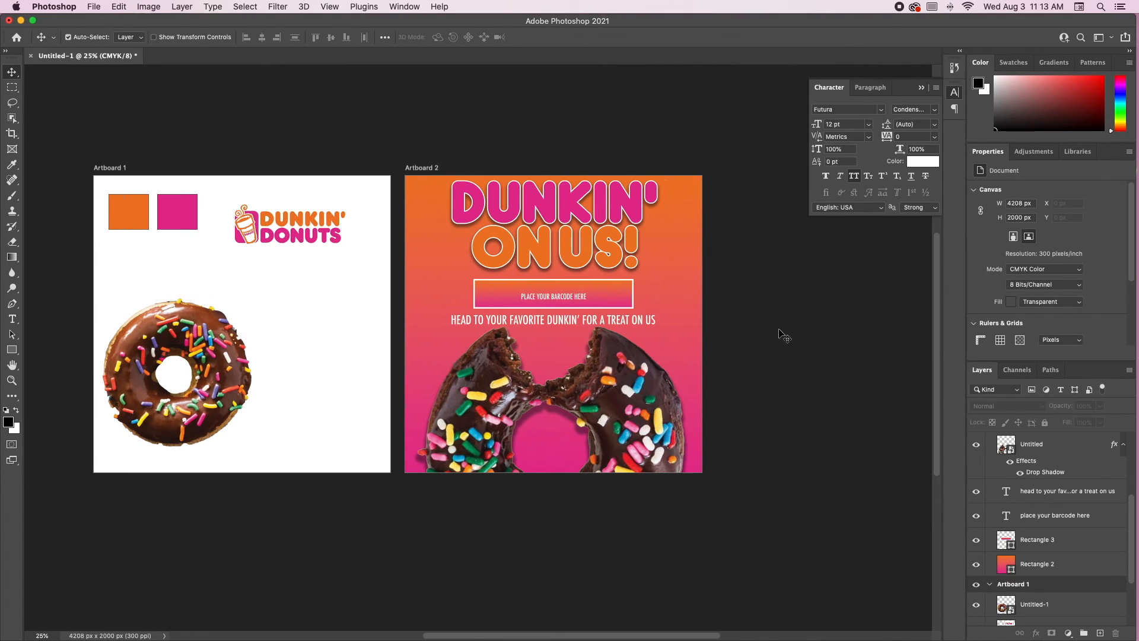
scroll(780, 331, down, 1)
scroll(780, 330, right, 1)
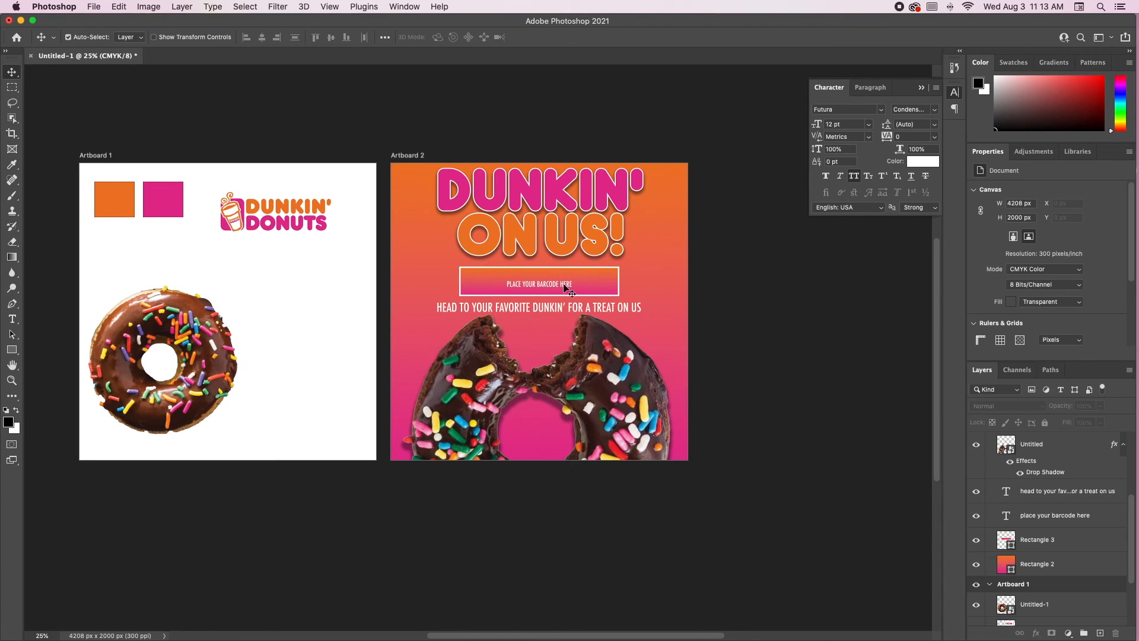
drag(545, 288, 544, 285)
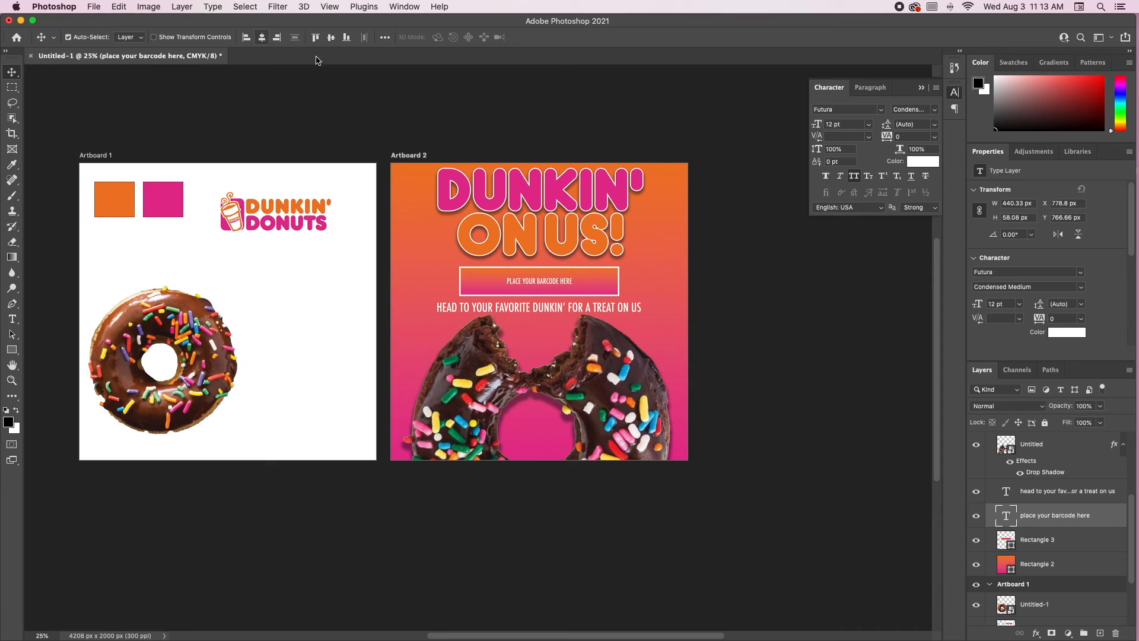
click(546, 140)
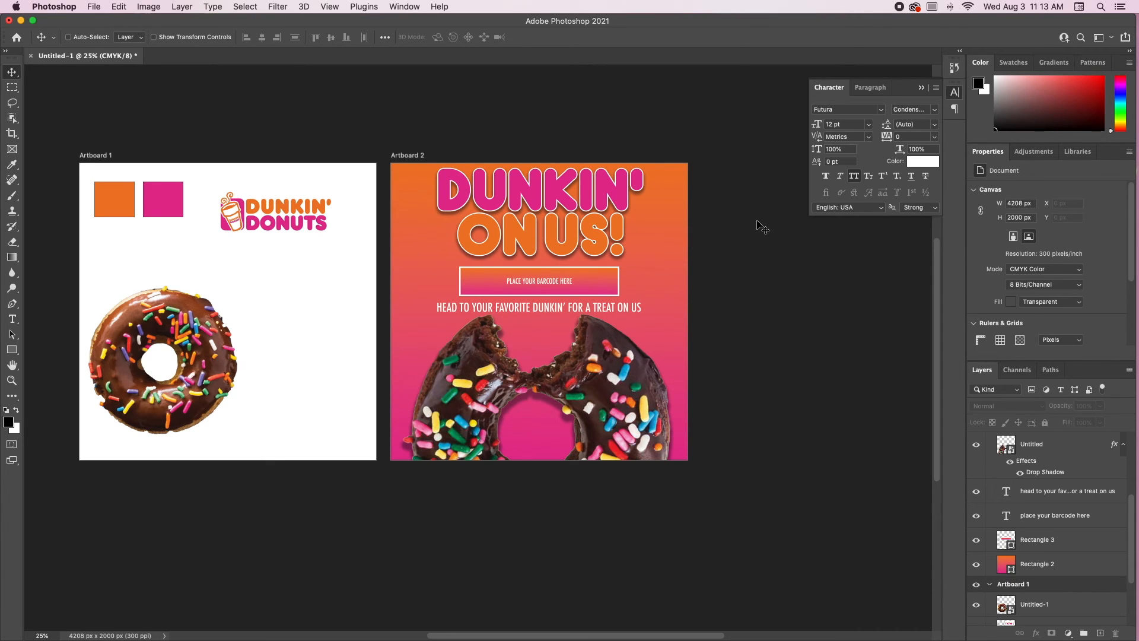
Place the barcode image ReelTiktok Overlays (2).png from the Downloads folder onto Artboard 2.
key(super+plus)
key(super+plus)
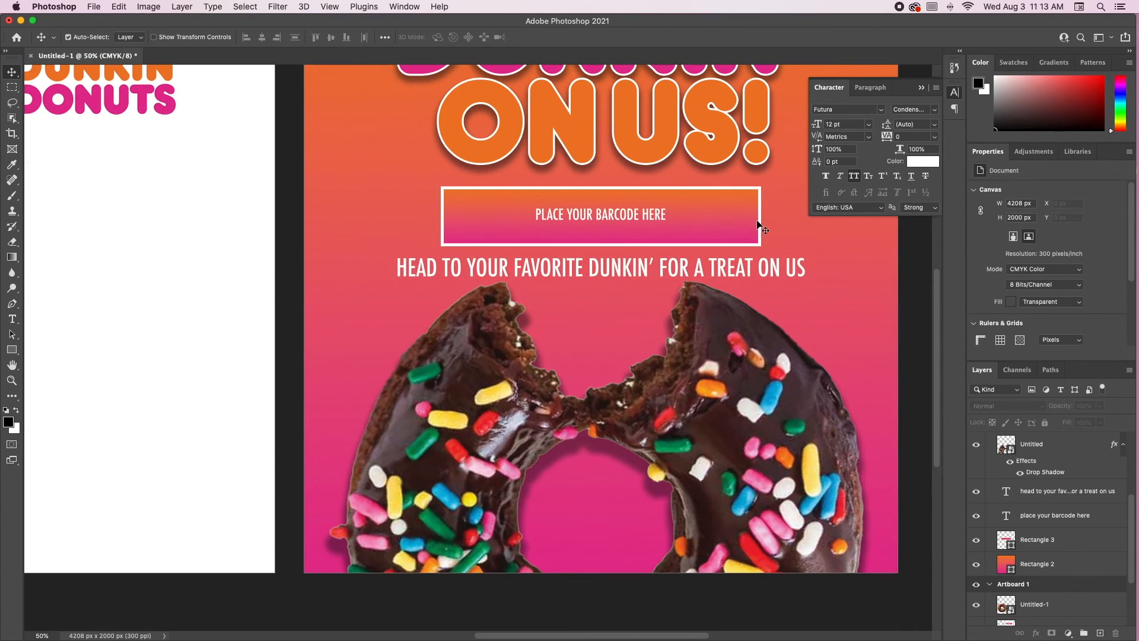
scroll(746, 220, up, 3)
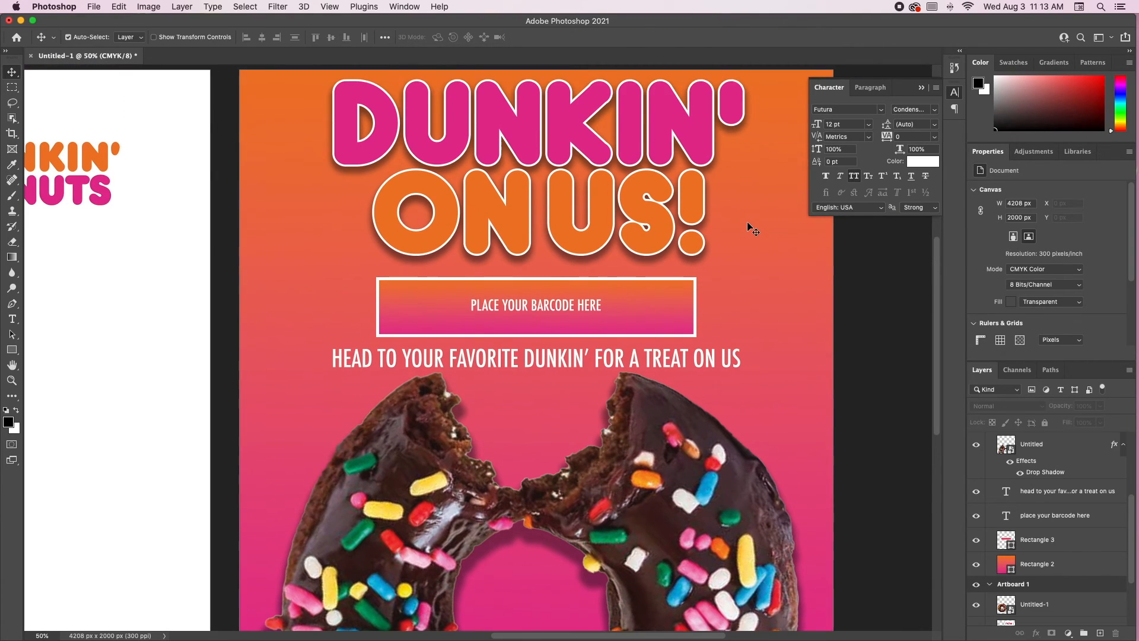
key(super+minus)
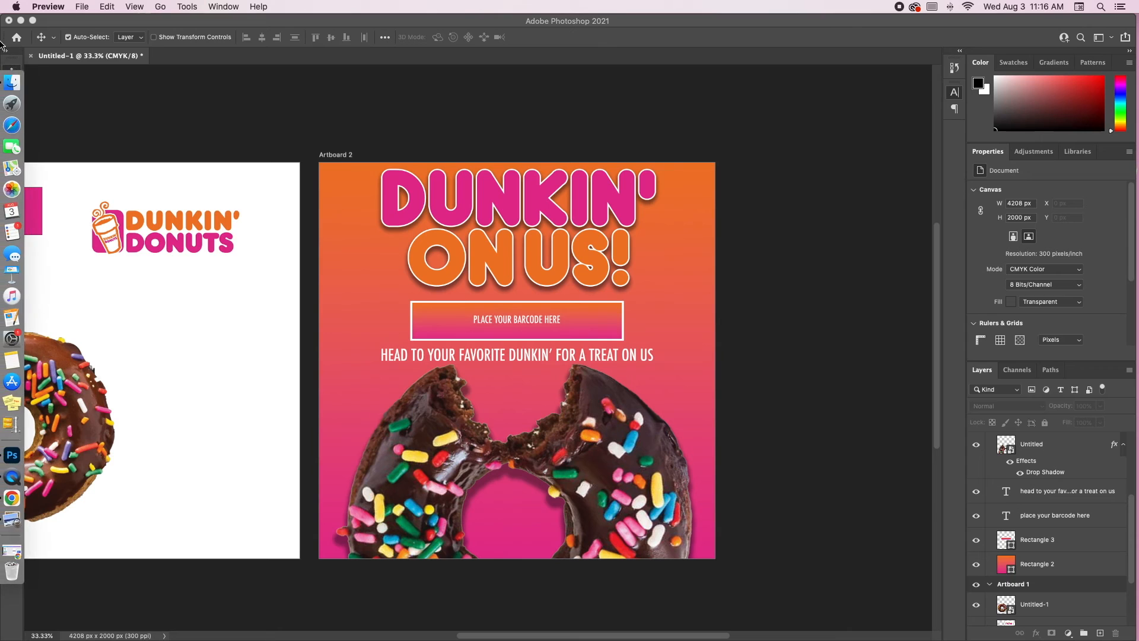
click(18, 86)
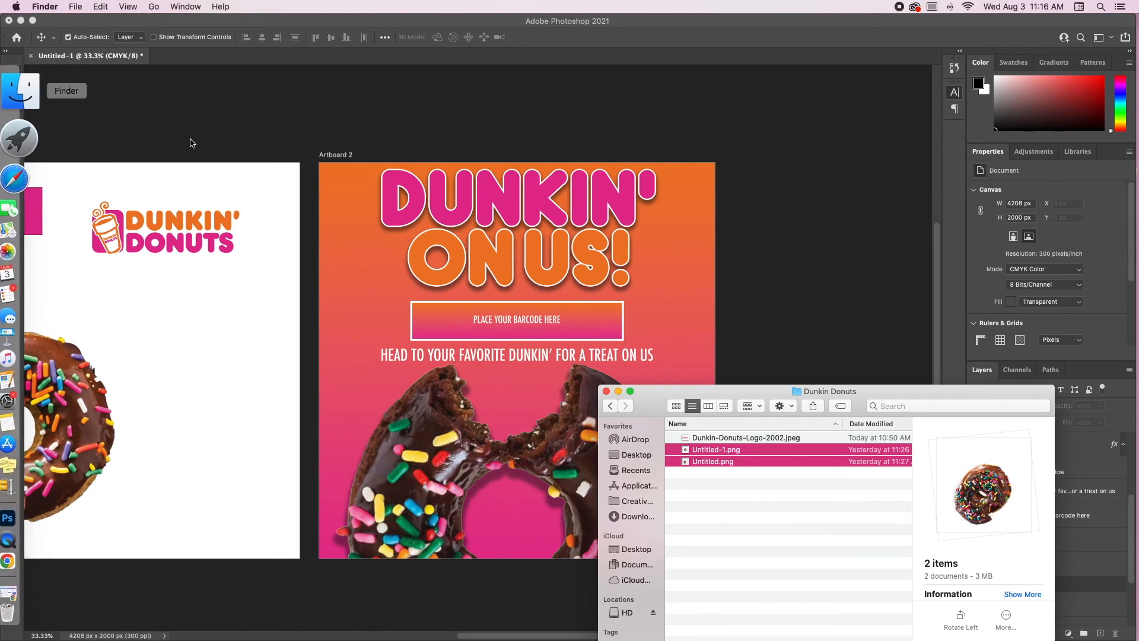
click(638, 520)
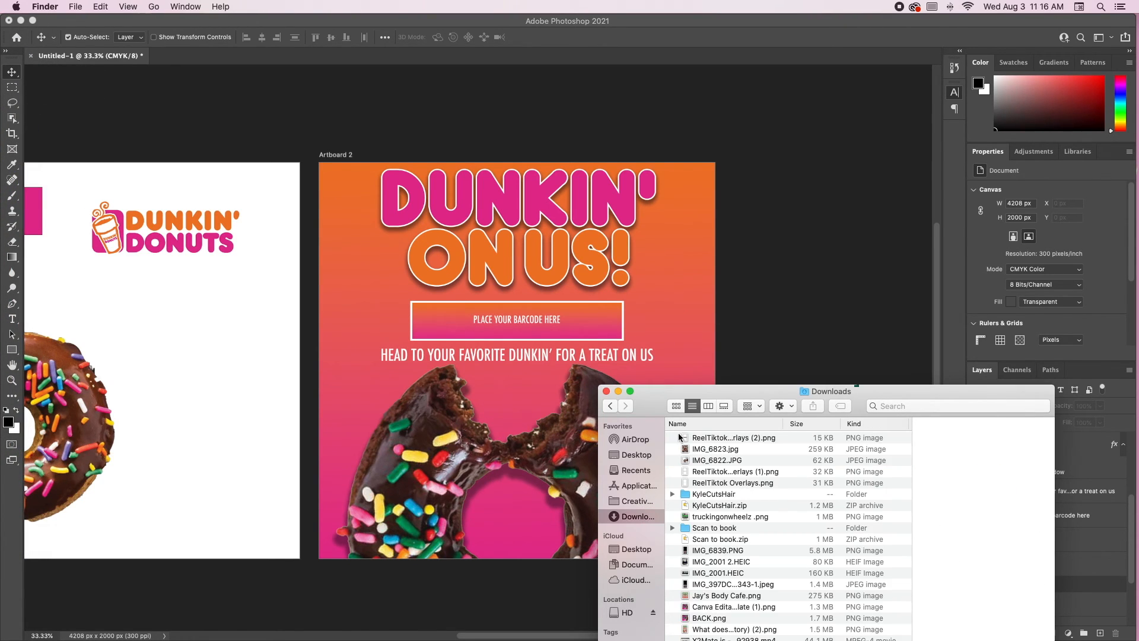
click(715, 438)
drag(715, 438, 518, 366)
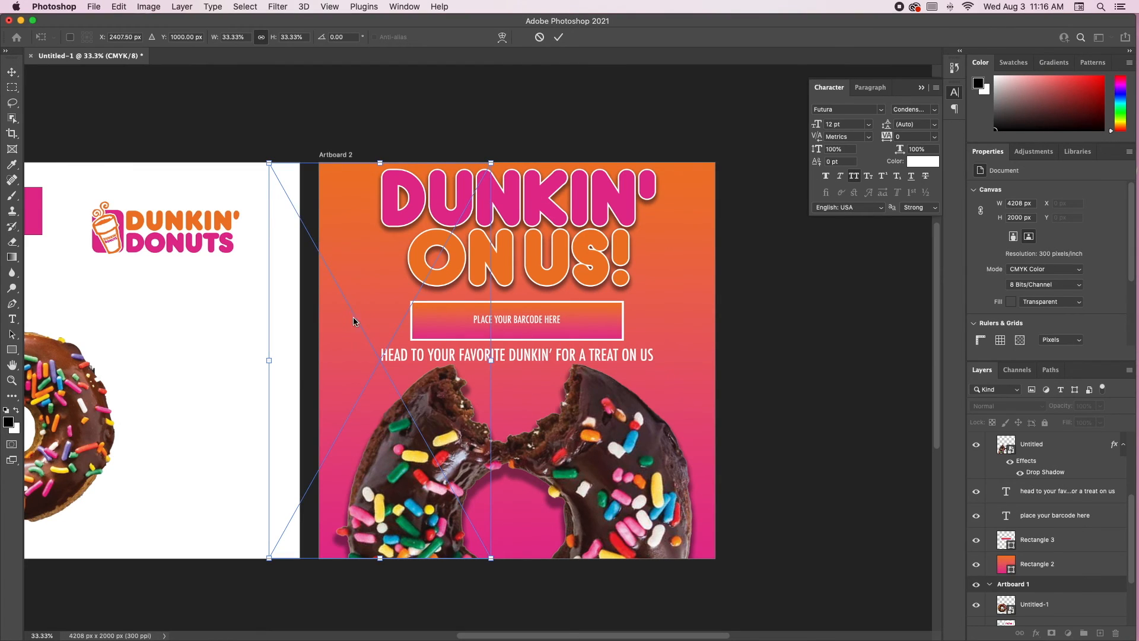
Position the barcode over the gradient box, scale it to about 28.59%, and hide the "place your barcode here" text layer.
drag(354, 322, 507, 324)
drag(516, 121, 516, 127)
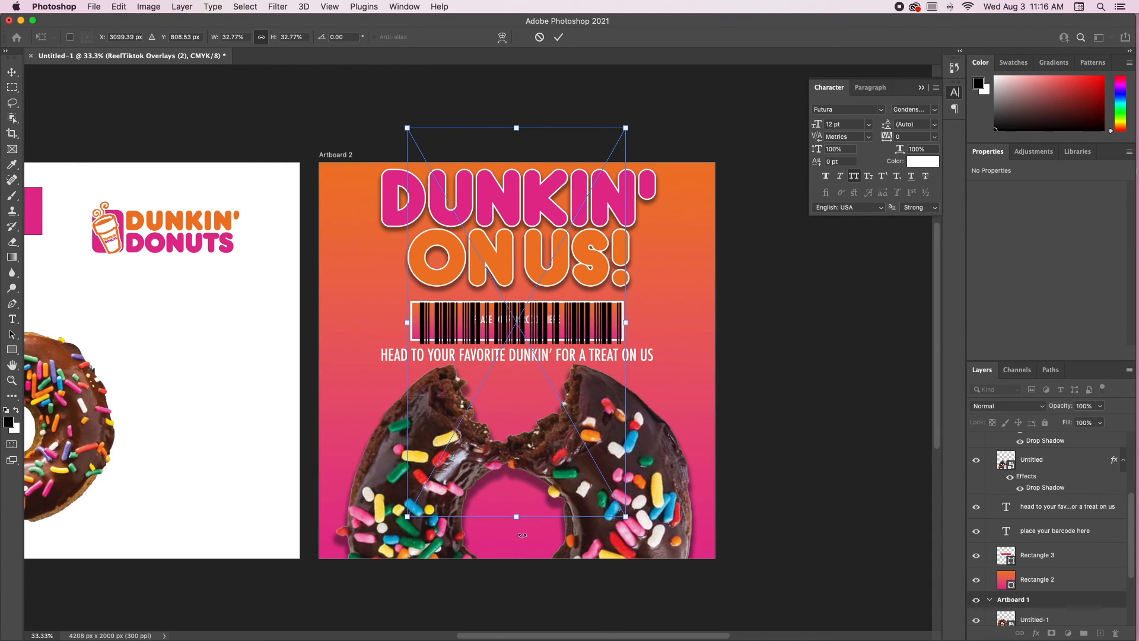
drag(517, 514, 517, 466)
mouse_move(571, 313)
mouse_down()
mouse_move(587, 330)
mouse_move(569, 334)
mouse_up()
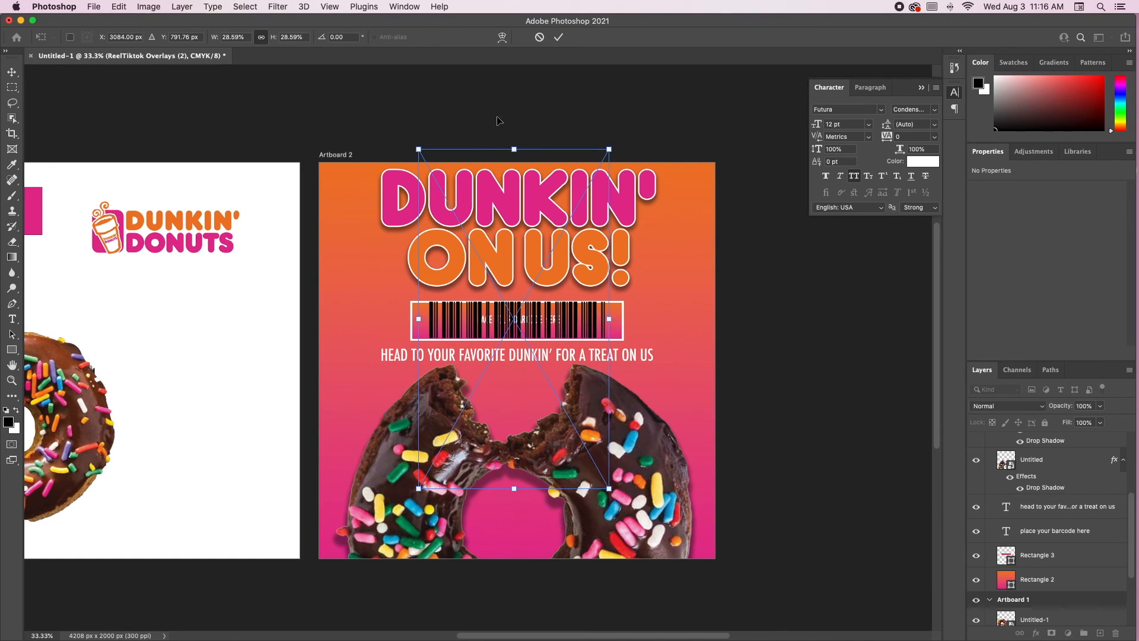
key(Return)
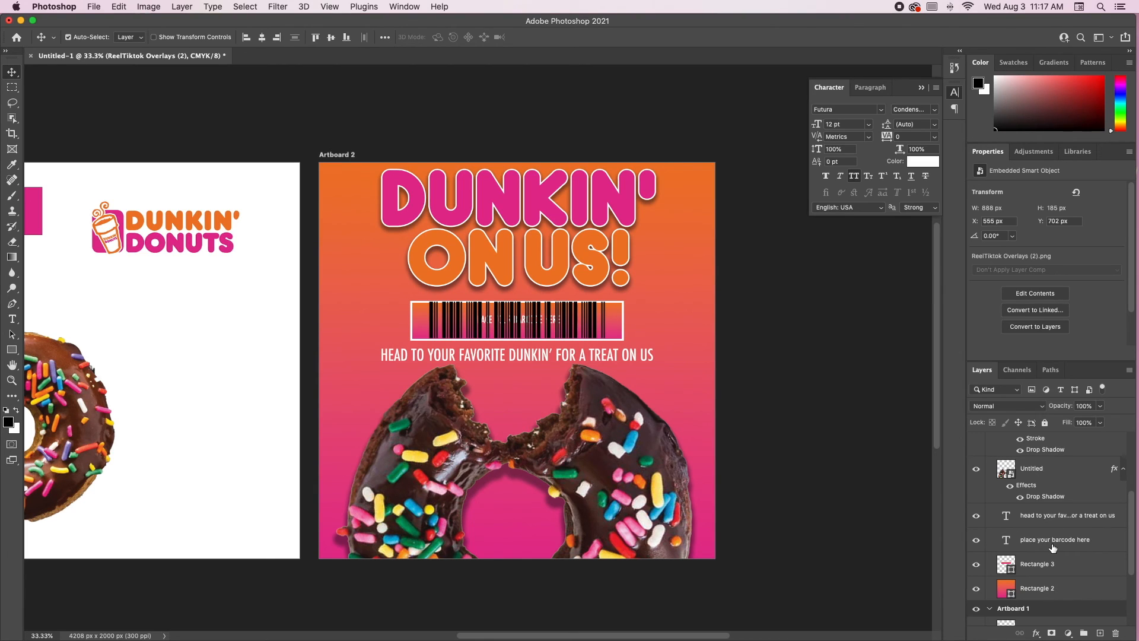
click(977, 540)
click(633, 333)
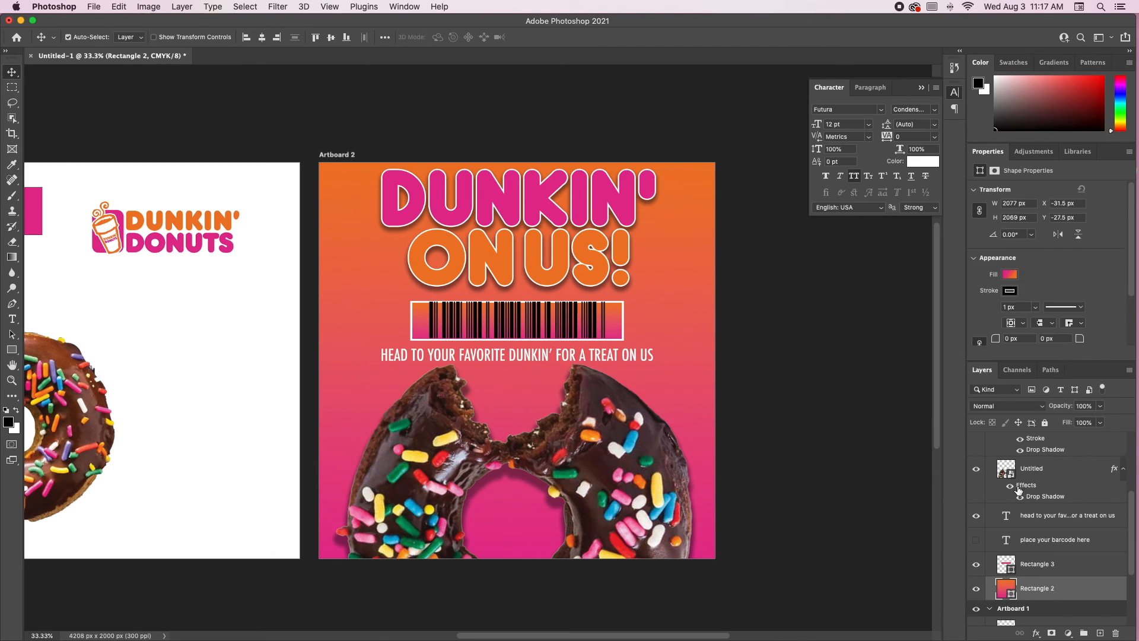
Apply a white (ffffff) Color Overlay to the barcode layer.
scroll(1053, 496, up, 5)
click(1063, 463)
double_click(1063, 463)
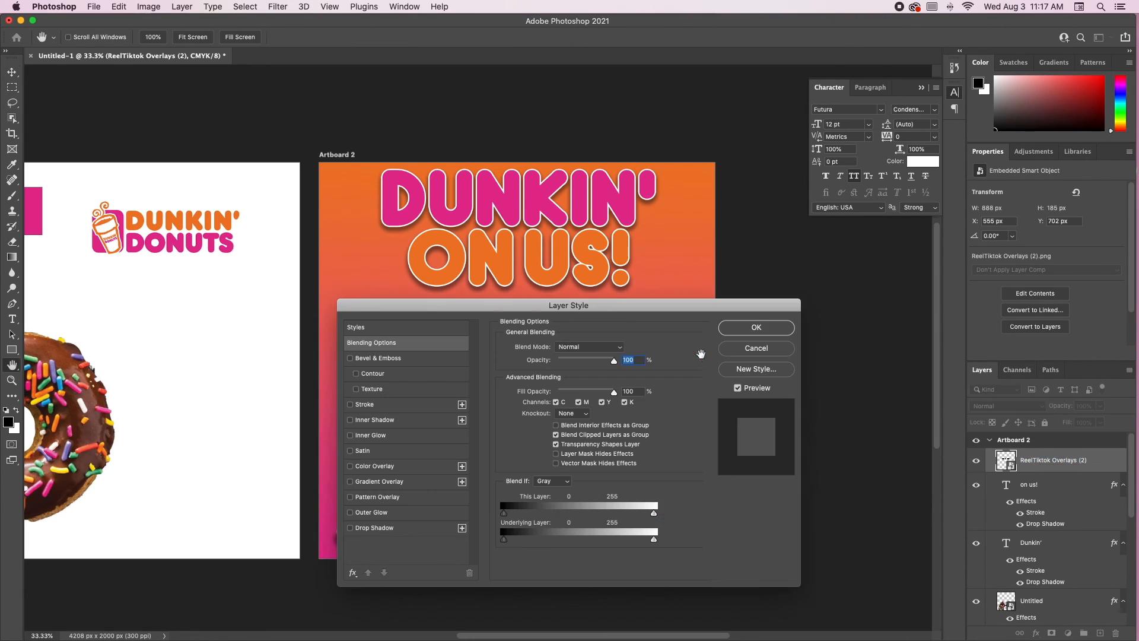
drag(578, 309, 541, 341)
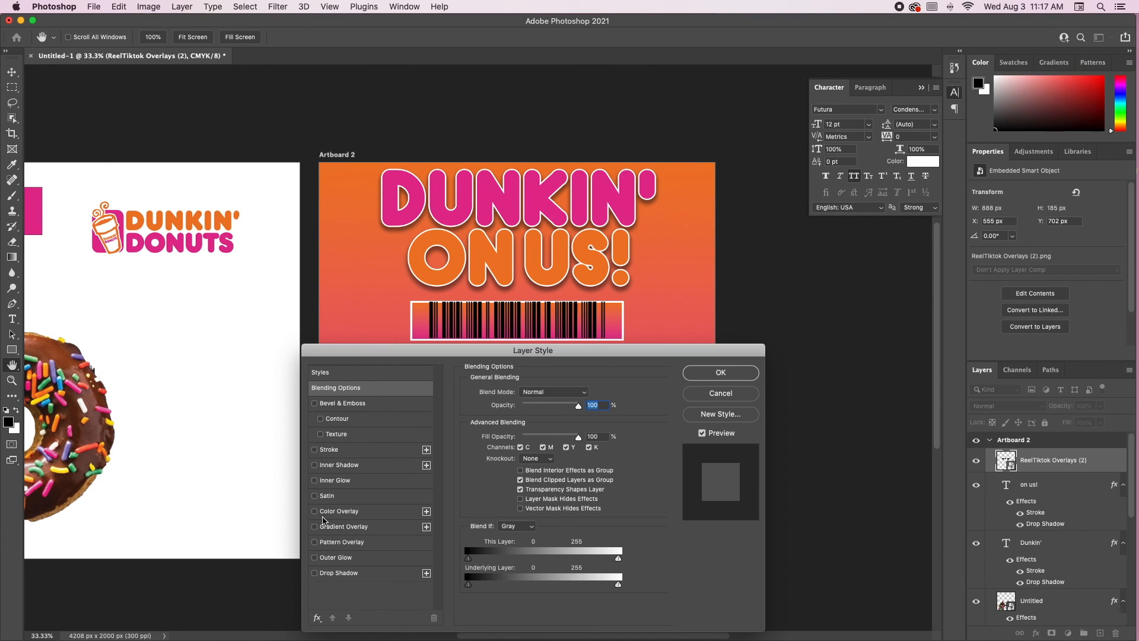
click(315, 512)
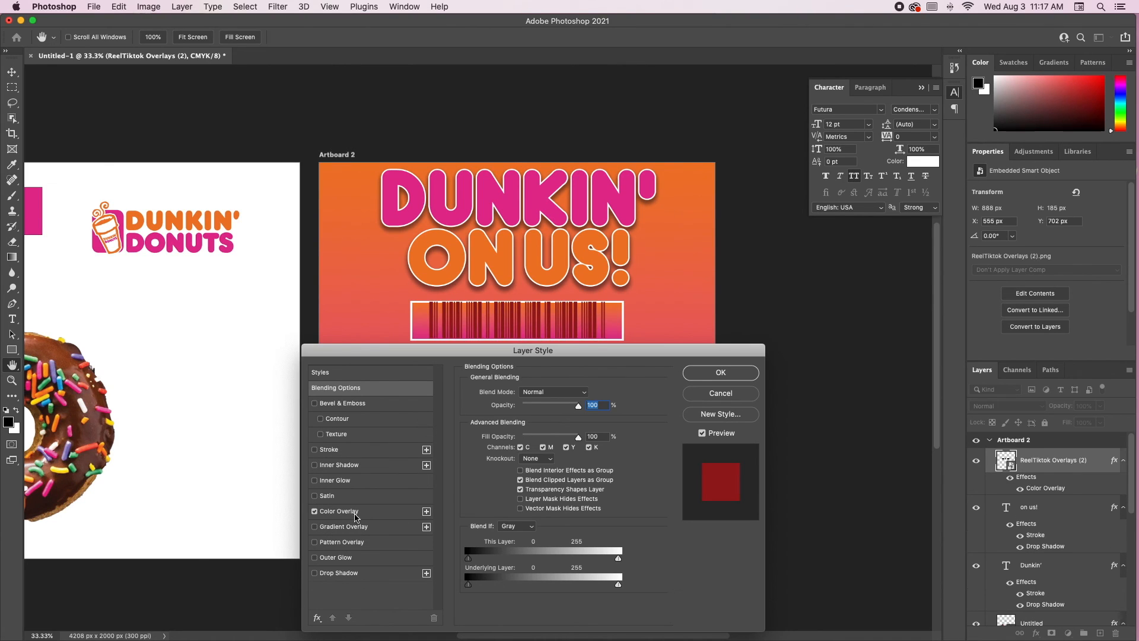
click(355, 515)
click(592, 397)
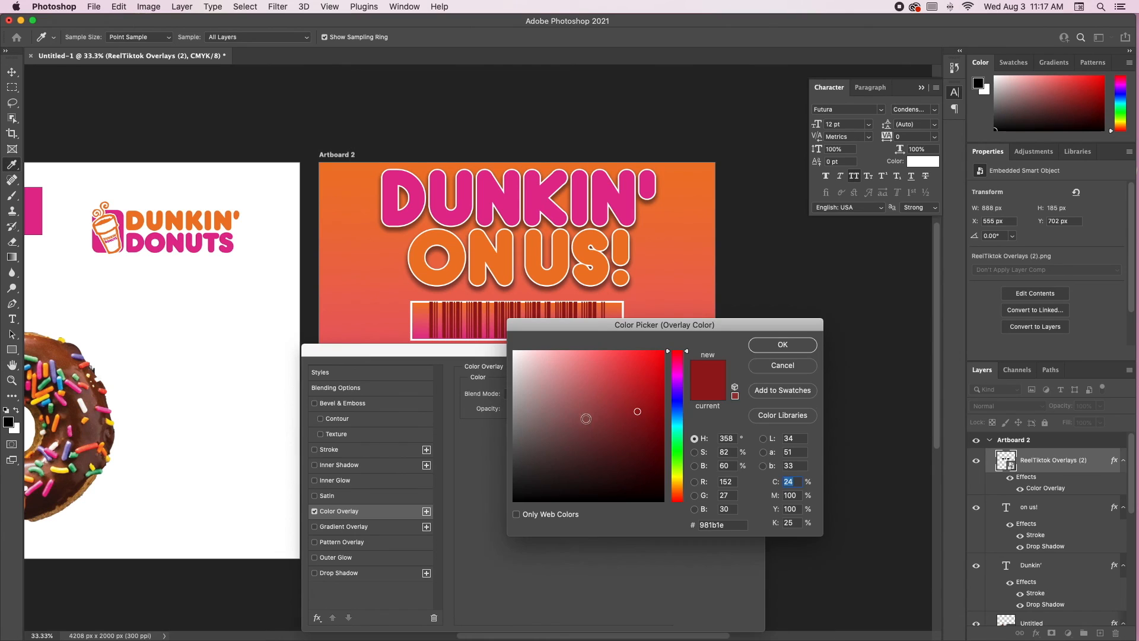
click(515, 352)
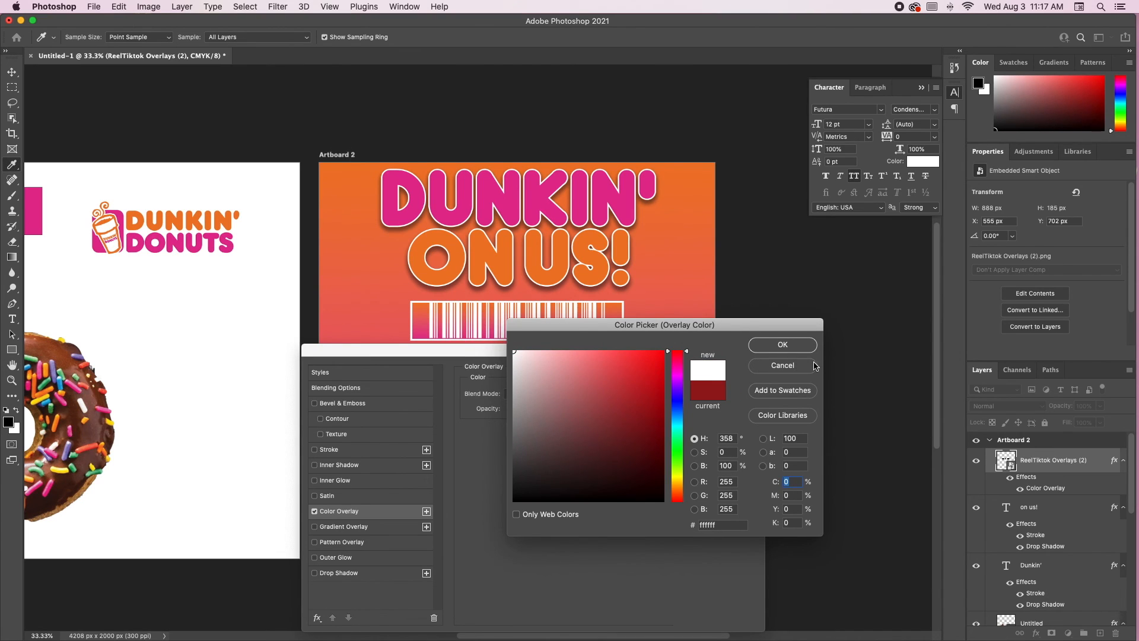
click(797, 347)
click(718, 370)
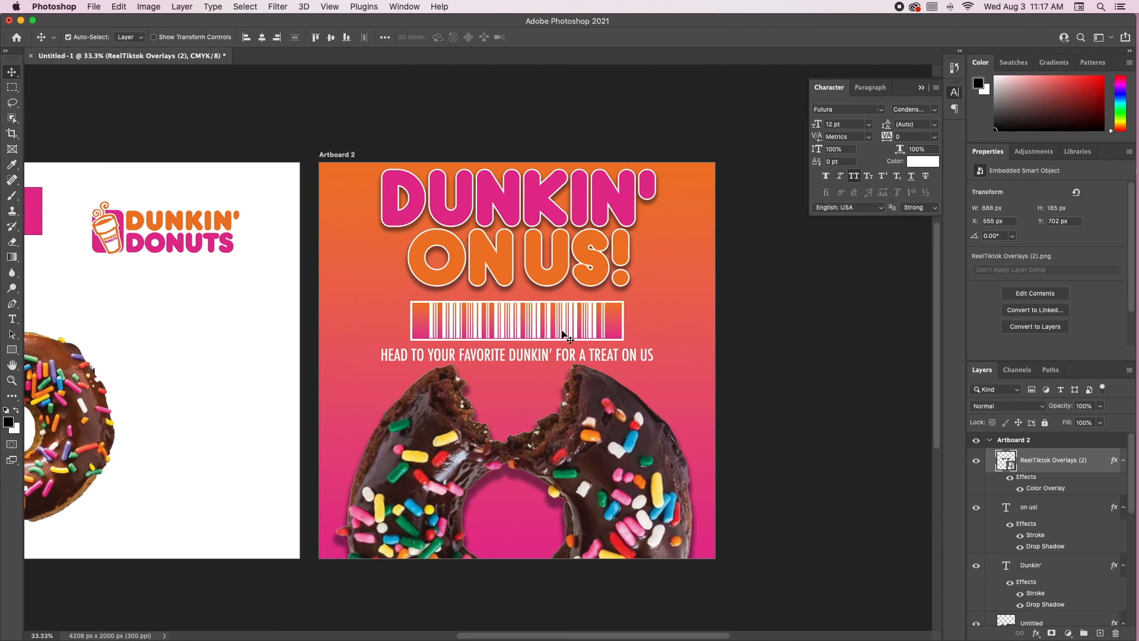
Scale the barcode down to about 844 px wide so it fits inside the box, and center it horizontally on the artboard.
key(super)
key(super+t)
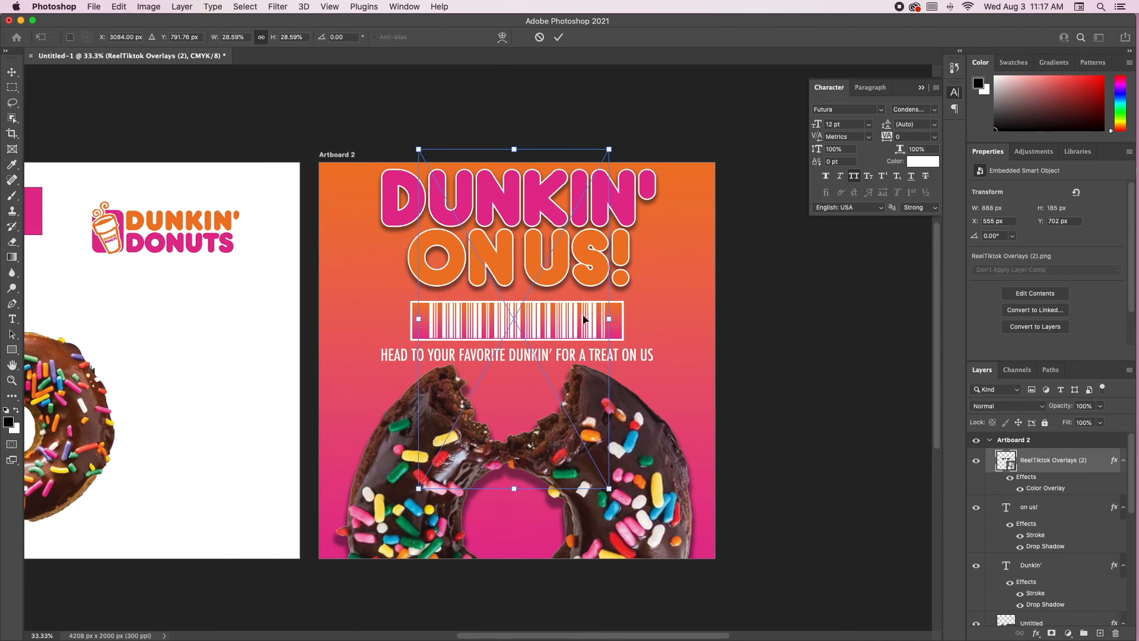
mouse_move(414, 146)
mouse_down()
mouse_move(436, 153)
mouse_move(424, 164)
mouse_up()
drag(579, 322, 576, 311)
click(558, 37)
click(262, 41)
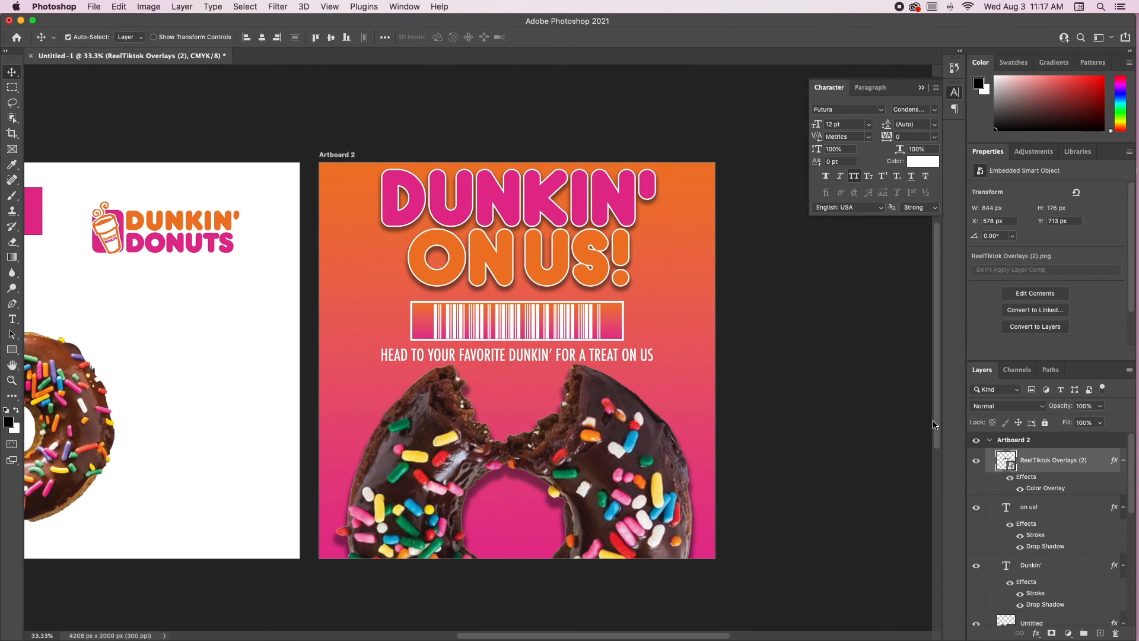
Collapse Artboard 2's layer group and hide Artboard 1.
click(993, 444)
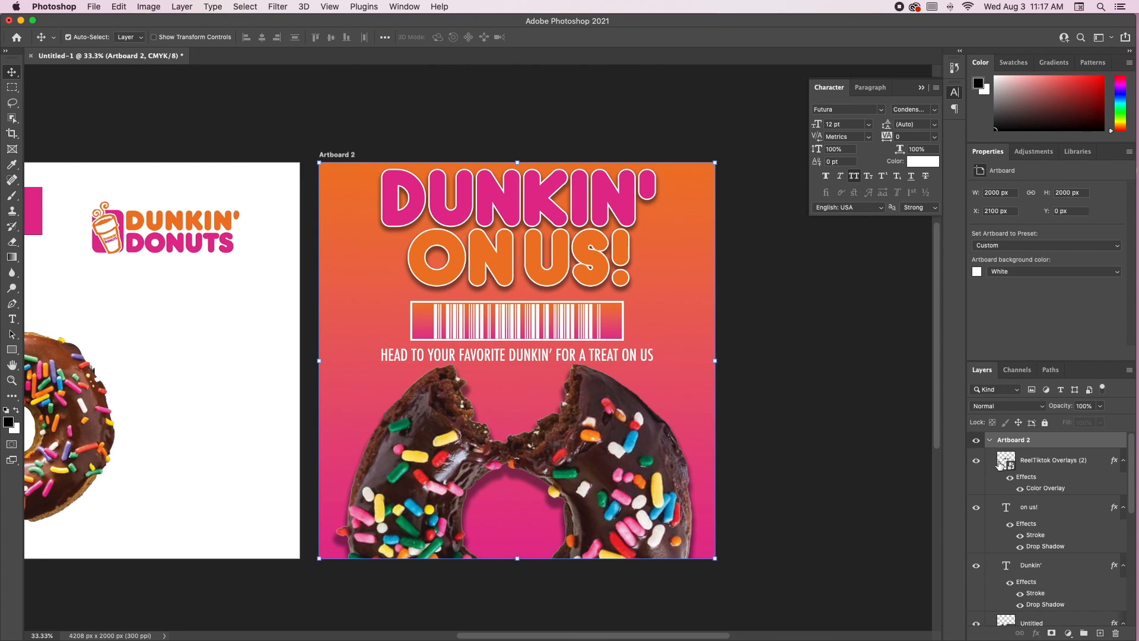
click(990, 440)
click(977, 457)
Check the finished Artboard 2 design up close and as a whole, and collapse the Character panel.
scroll(844, 436, right, 3)
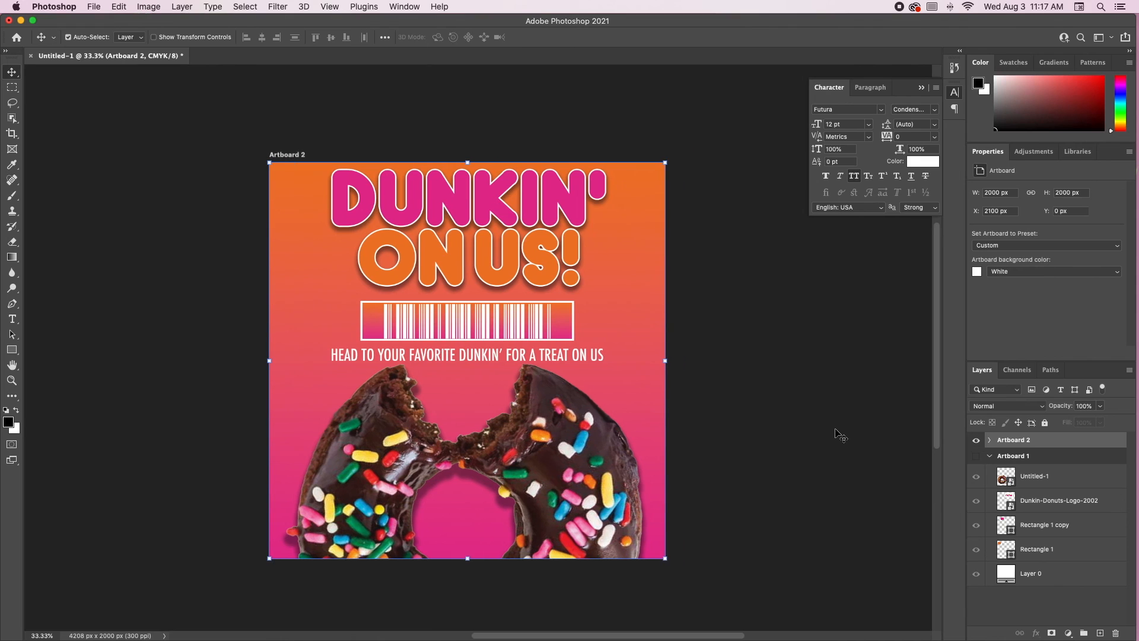
key(super+equal)
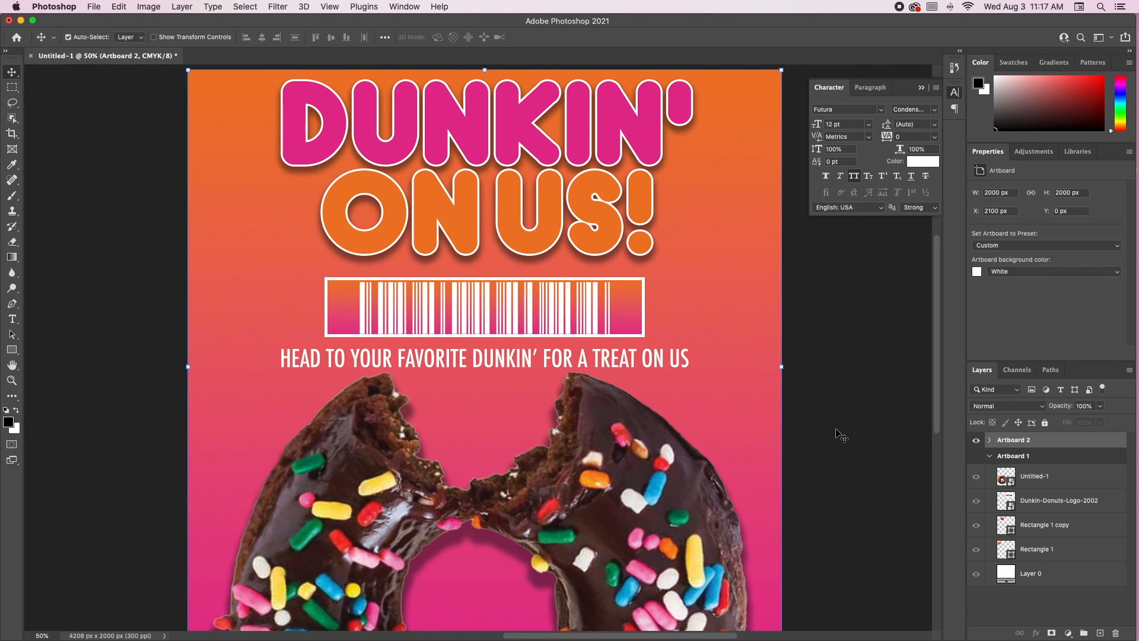
scroll(841, 436, down, 2)
key(super+minus)
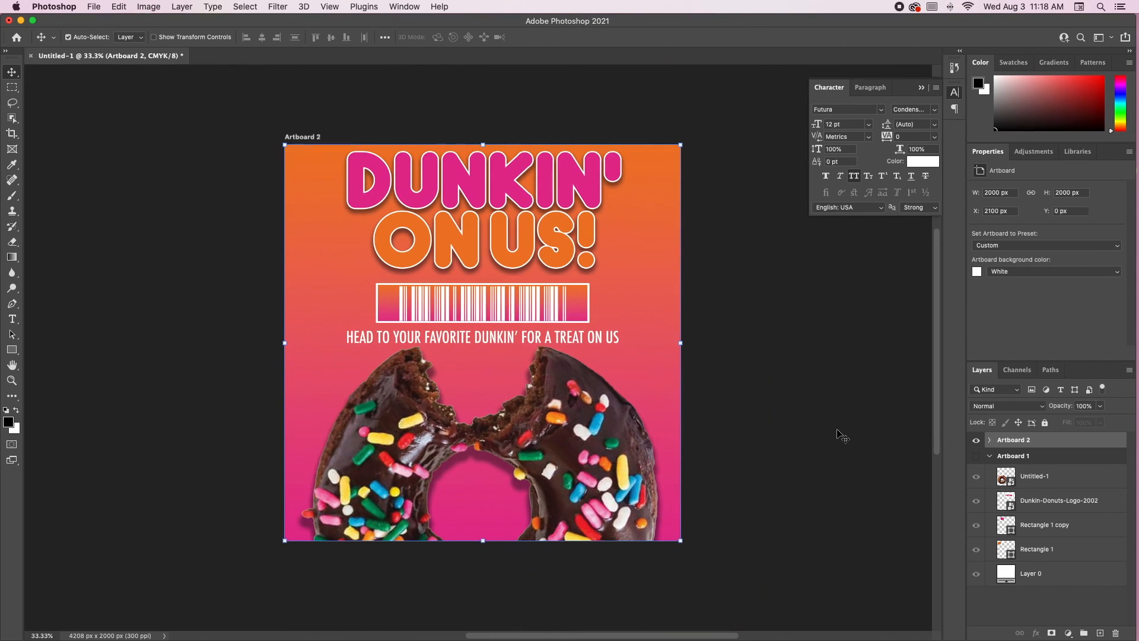
click(922, 88)
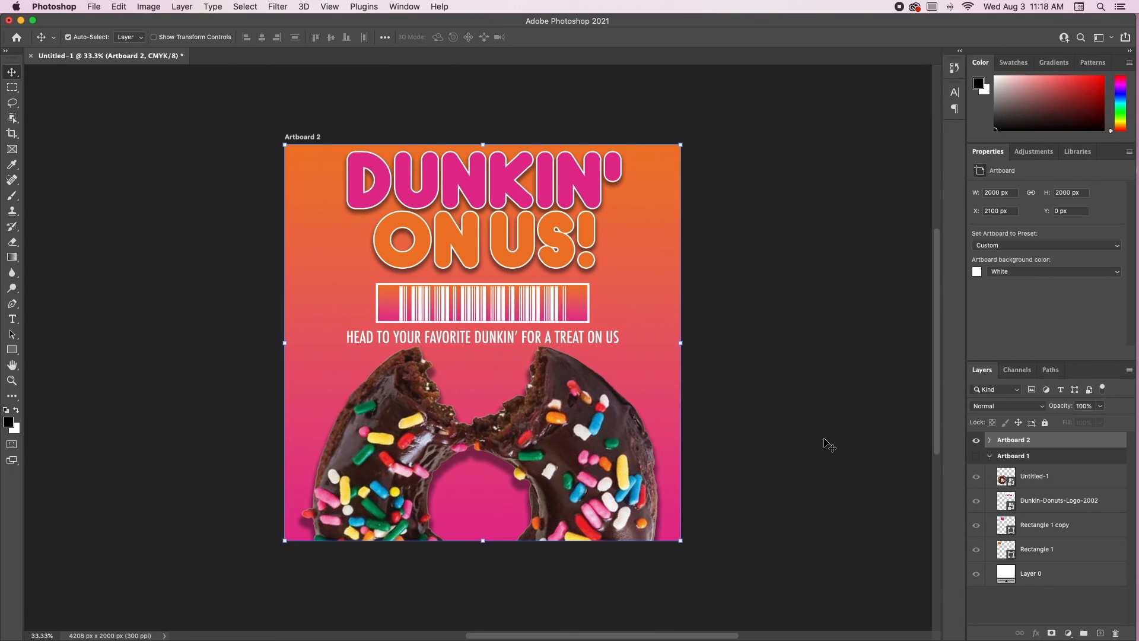